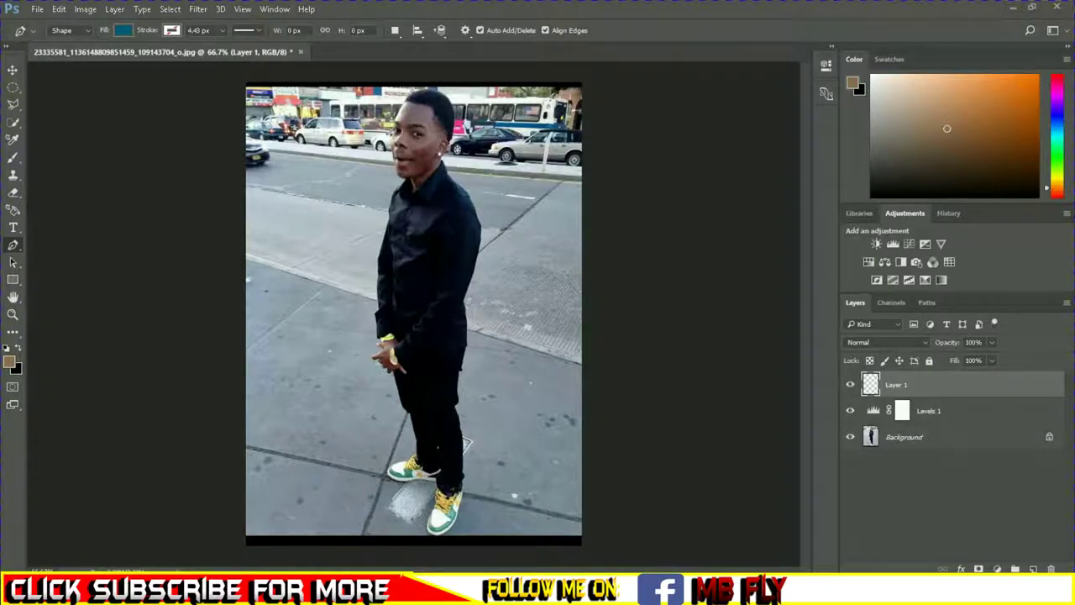
Step: Zoom to 400% and trace pen anchors from the collar corner up the neck to below the ear
scroll(495, 309, "up", 2)
scroll(504, 307, "up", 2)
scroll(504, 307, "up", 1)
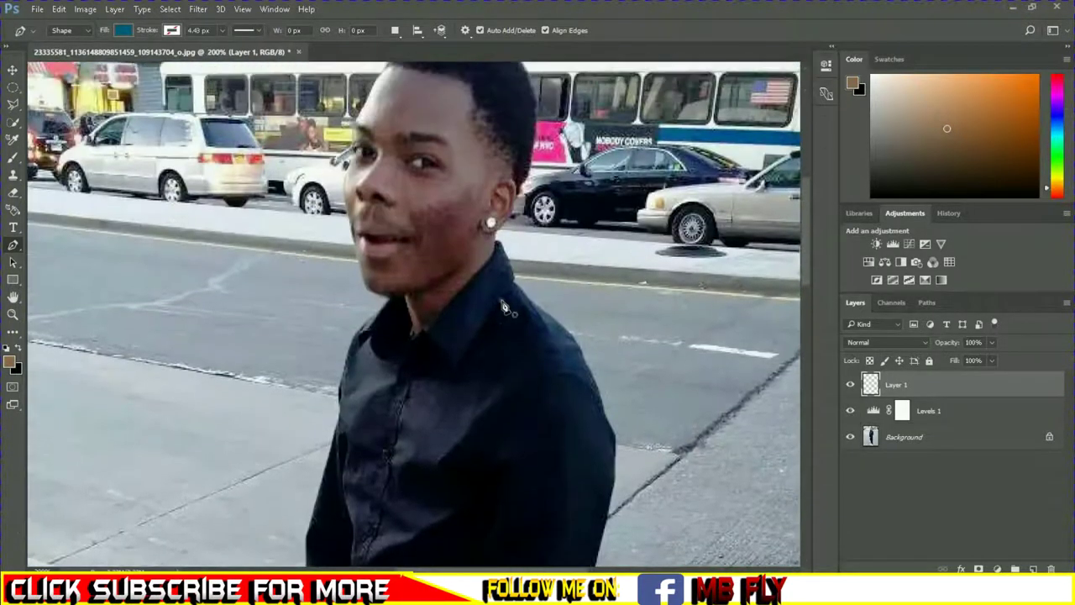
scroll(504, 308, "up", 2)
left_click(435, 343)
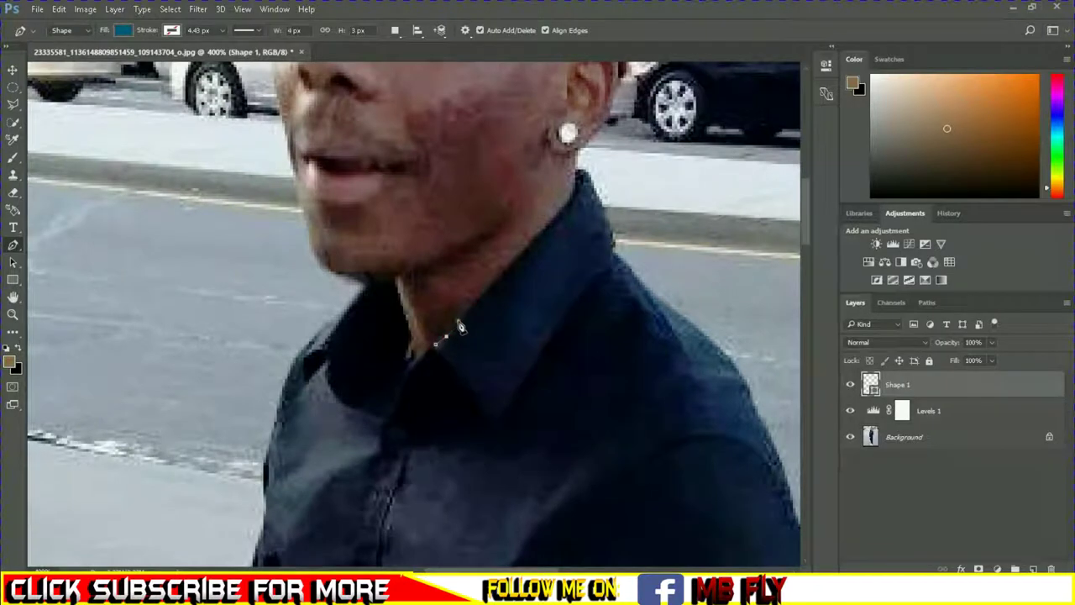
left_click(486, 291)
left_click(526, 247)
left_click(577, 172)
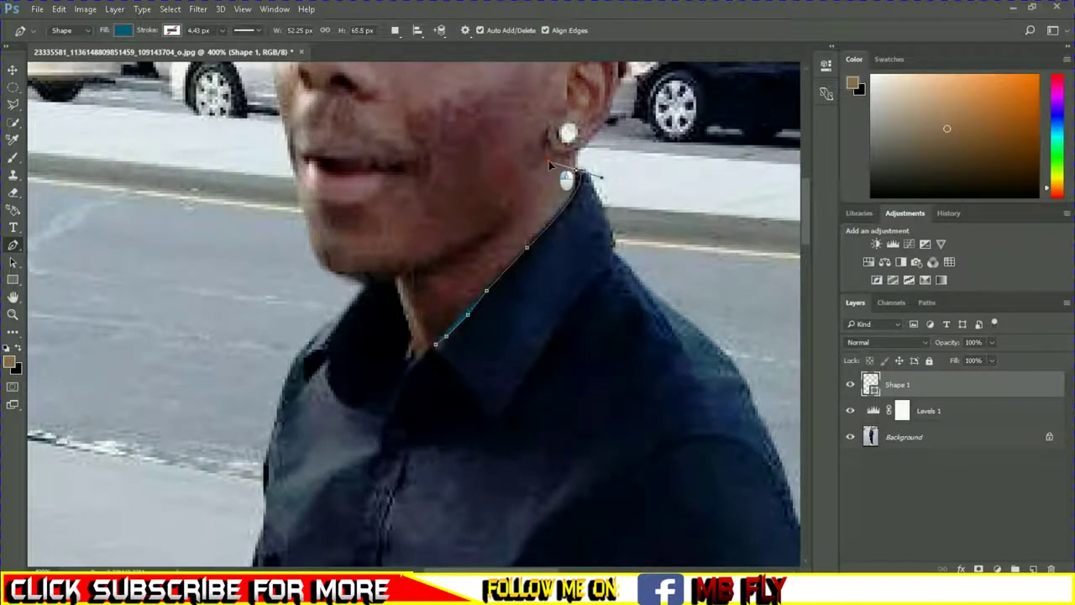
mouse_move(613, 252)
left_mouse_down()
mouse_move(602, 315)
mouse_move(639, 362)
left_mouse_up()
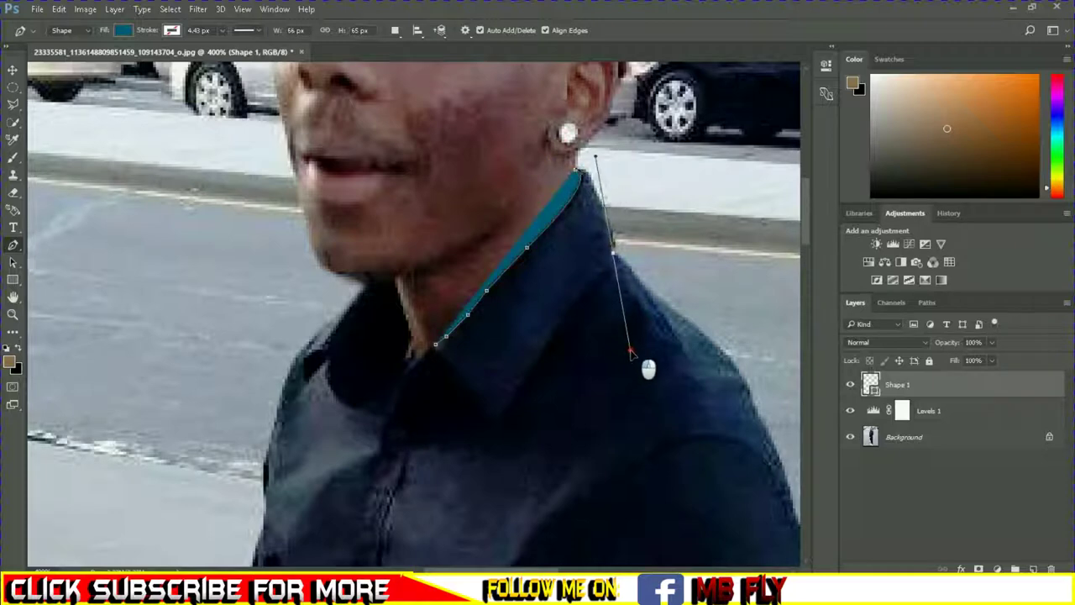
left_click(613, 252, "alt")
Step: Fill the shape black, lower layer opacity to 24%, and add a point down the collar edge
left_click(123, 30)
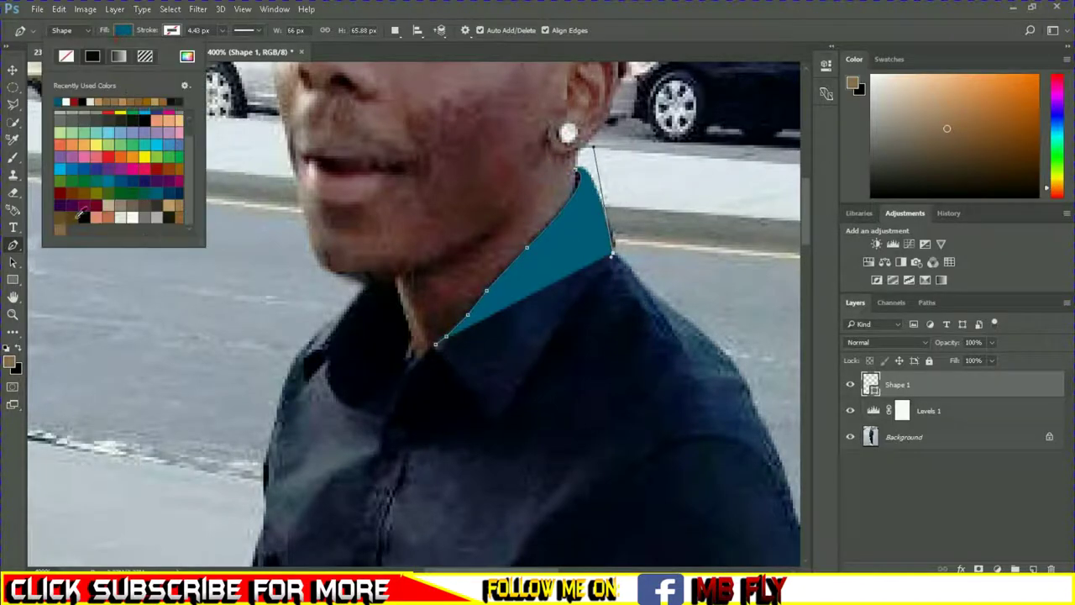
left_click(90, 216)
left_click(547, 278)
left_click_drag(991, 352, 944, 353)
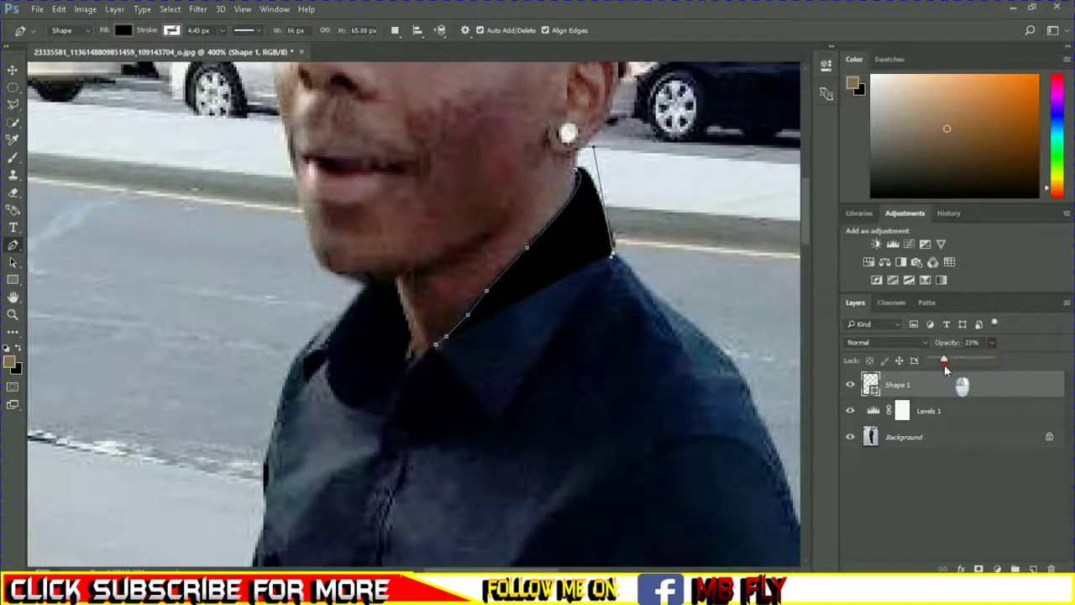
left_click(556, 323)
Step: Extend the outline from the collar down along the shoulder edge
left_click(527, 377)
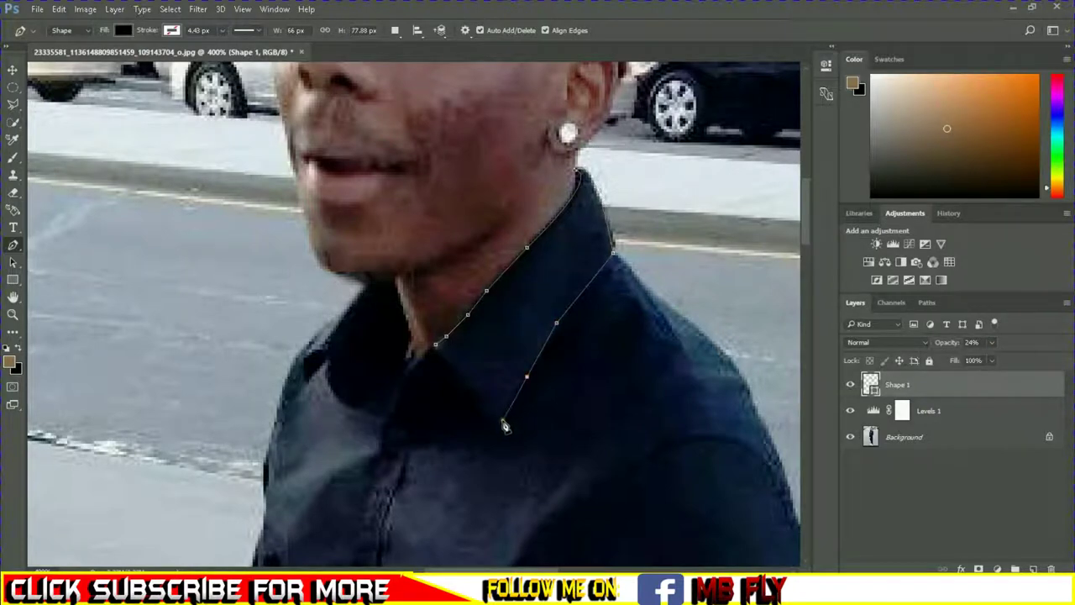
left_click(521, 395)
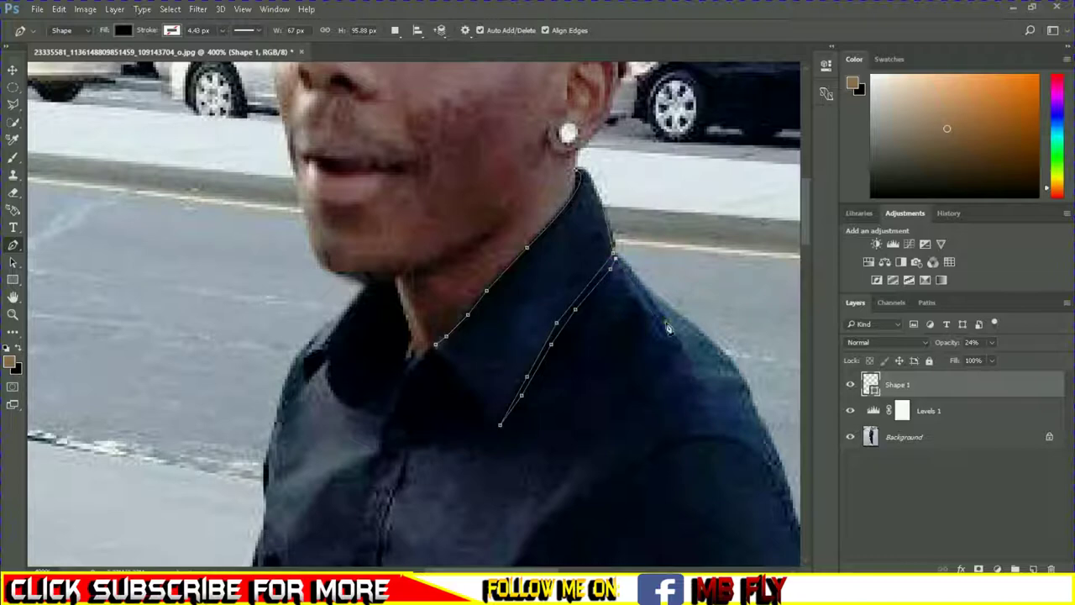
left_click(688, 324)
left_click(719, 349)
left_click(746, 387)
scroll(483, 541, "down", 1)
scroll(538, 566, "right", 3)
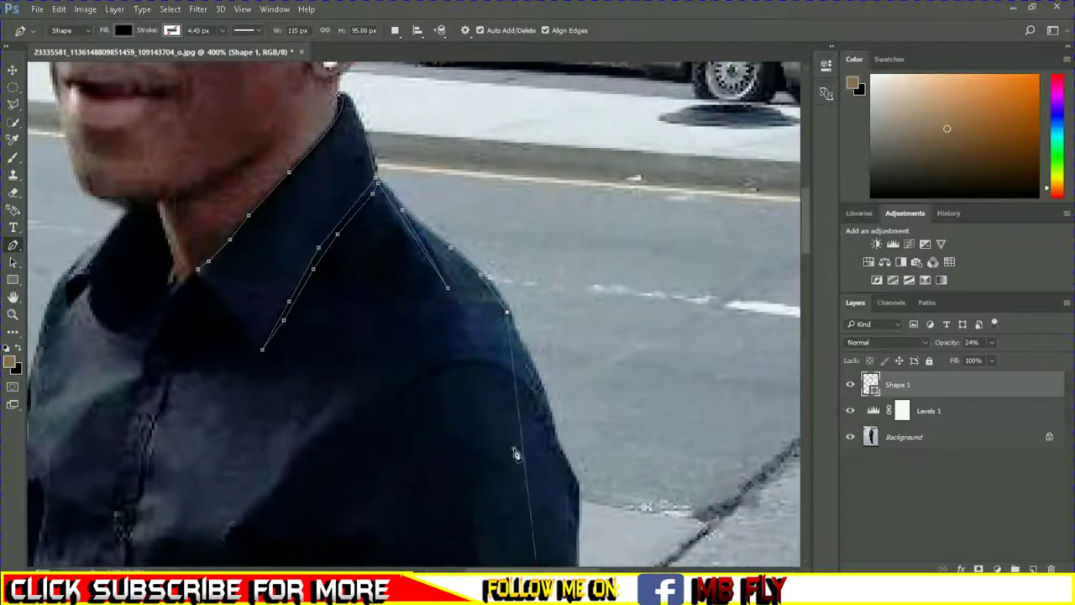
left_click(549, 420)
scroll(549, 420, "down", 5)
left_click(562, 277)
left_click(576, 307)
left_click(575, 373)
Step: Continue the outline down the outer arm edge to the wrist
scroll(576, 378, "down", 2)
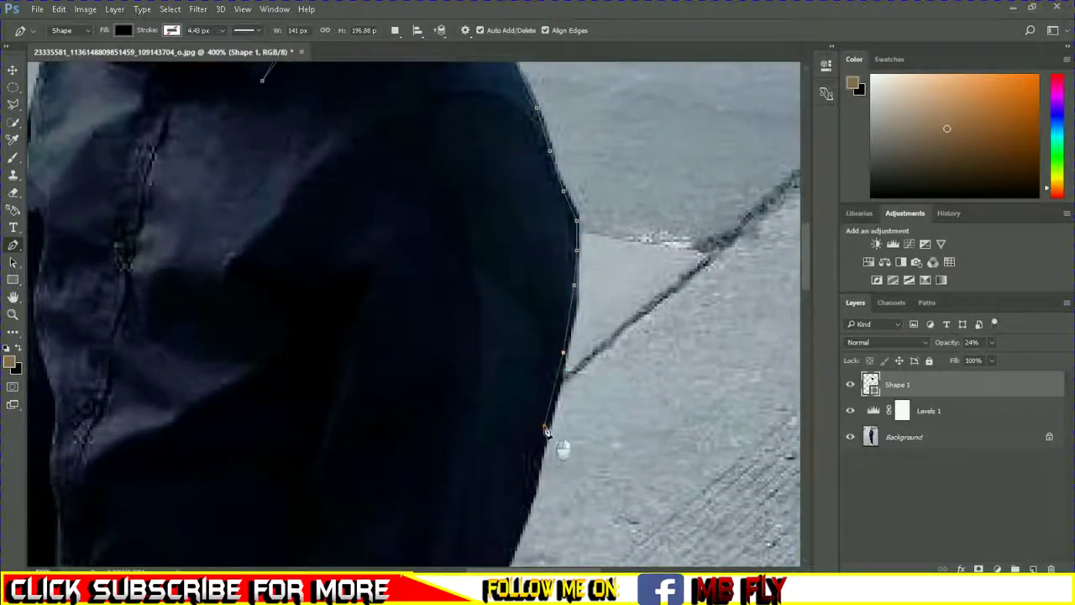
left_click(528, 493)
scroll(528, 494, "down", 10)
left_click(472, 282)
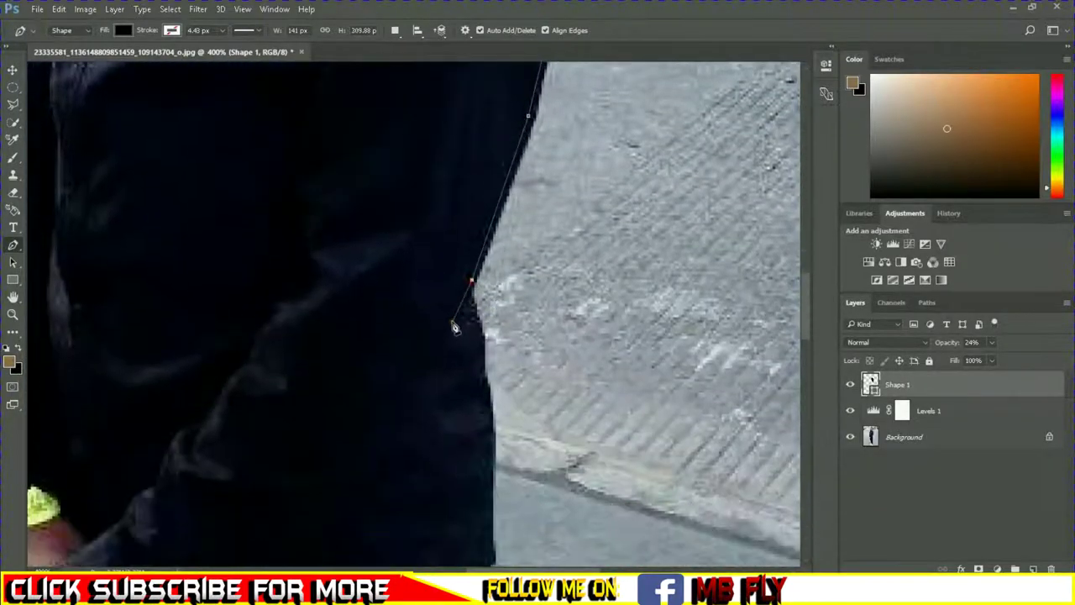
left_click(453, 326)
scroll(420, 332, "down", 2)
scroll(389, 336, "down", 2)
left_click(380, 264)
left_click(340, 320)
left_click(294, 373)
left_click(245, 421)
left_click(176, 468)
left_click(103, 502)
Step: Trace around the cuff and back up the sleeve fold with curved points
left_click(71, 384)
left_click(95, 366)
left_click(117, 350)
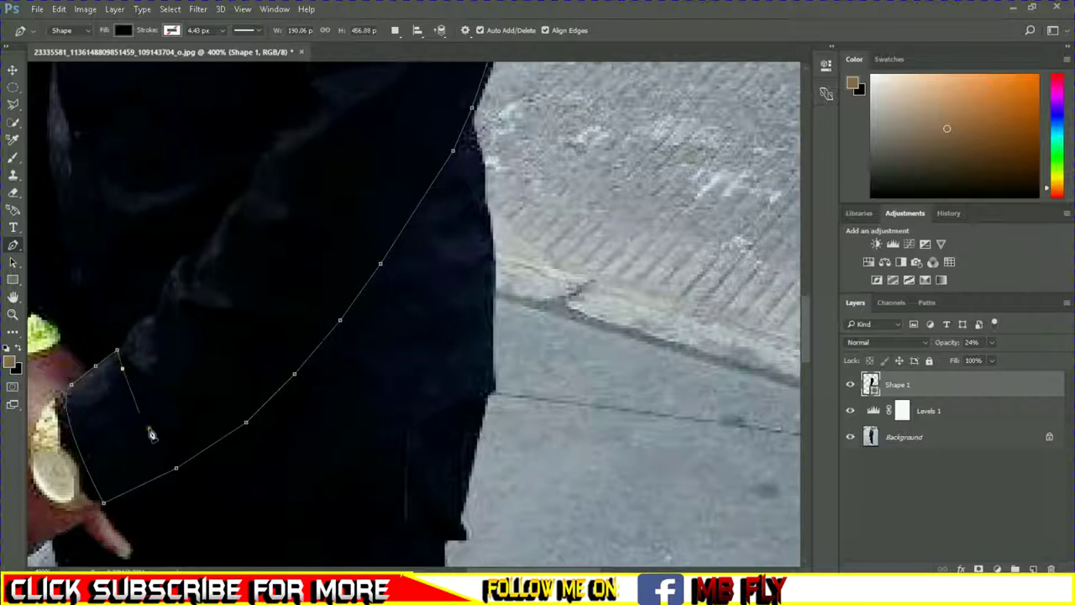
left_click(162, 454)
left_click(156, 351)
left_click(148, 319)
left_click(174, 272)
scroll(179, 269, "down", 1)
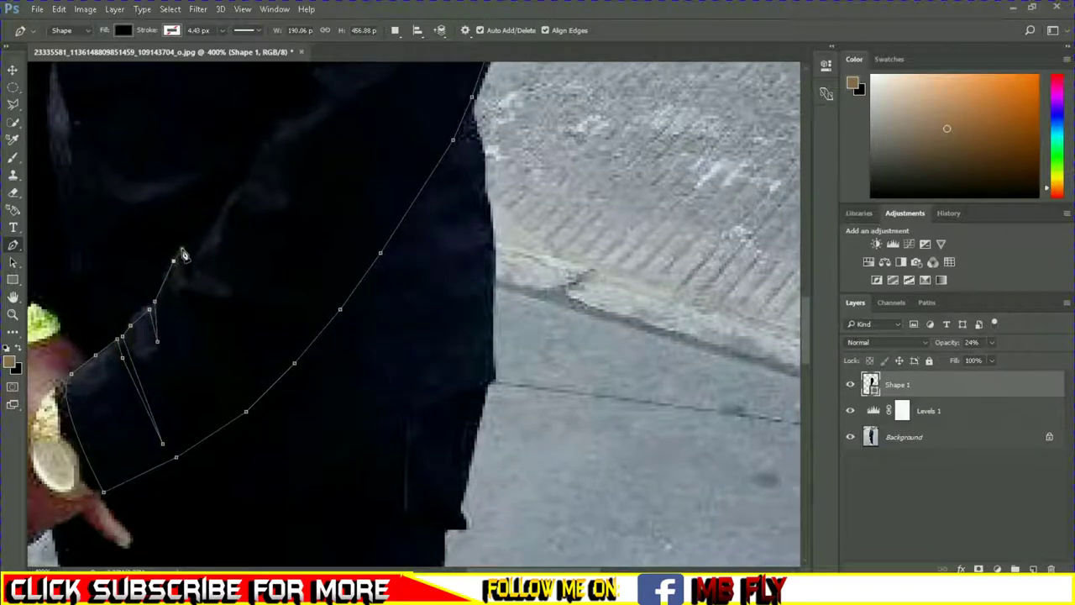
left_click_drag(197, 244, 215, 291)
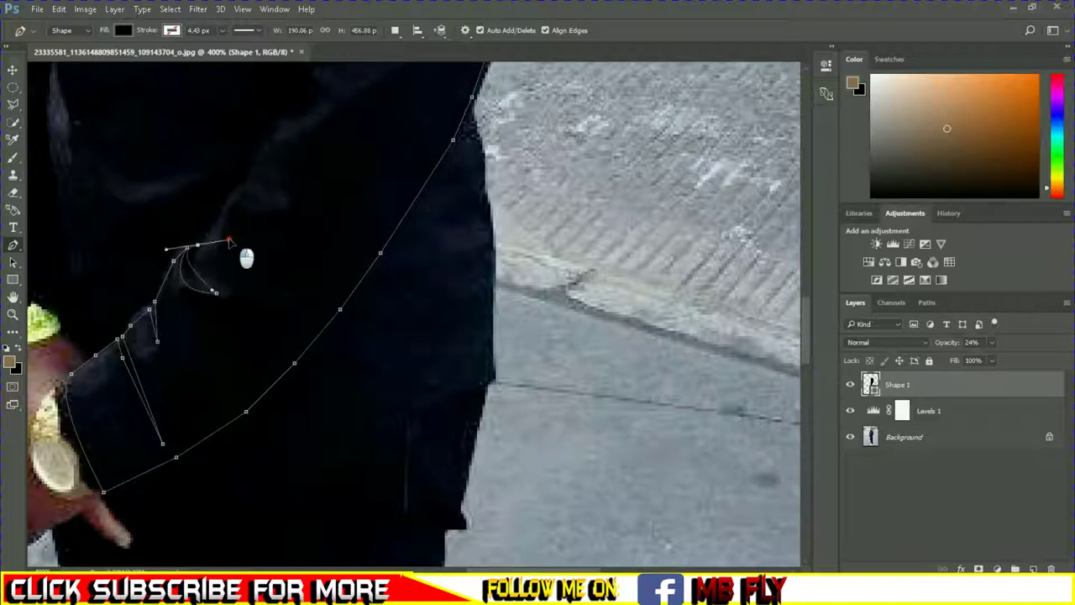
mouse_move(233, 205)
left_mouse_down()
mouse_move(393, 384)
mouse_move(396, 485)
left_mouse_up()
left_click_drag(424, 435, 437, 420)
scroll(471, 383, "up", 2)
Step: Trace up the inner sleeve line to the fold corner, curving over the shoulder and back
left_click(486, 451)
left_click(475, 408)
left_click(486, 262)
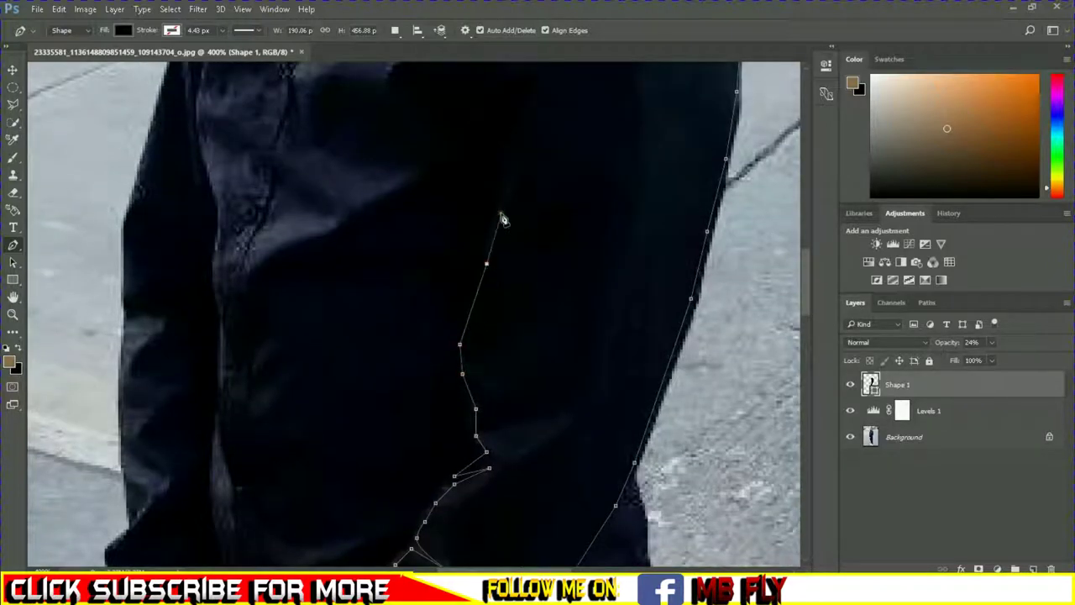
scroll(503, 221, "up", 3)
scroll(516, 355, "up", 2)
left_click(505, 403)
left_click(537, 310)
left_click(497, 307)
left_click(497, 255)
left_click_drag(698, 178, 774, 326)
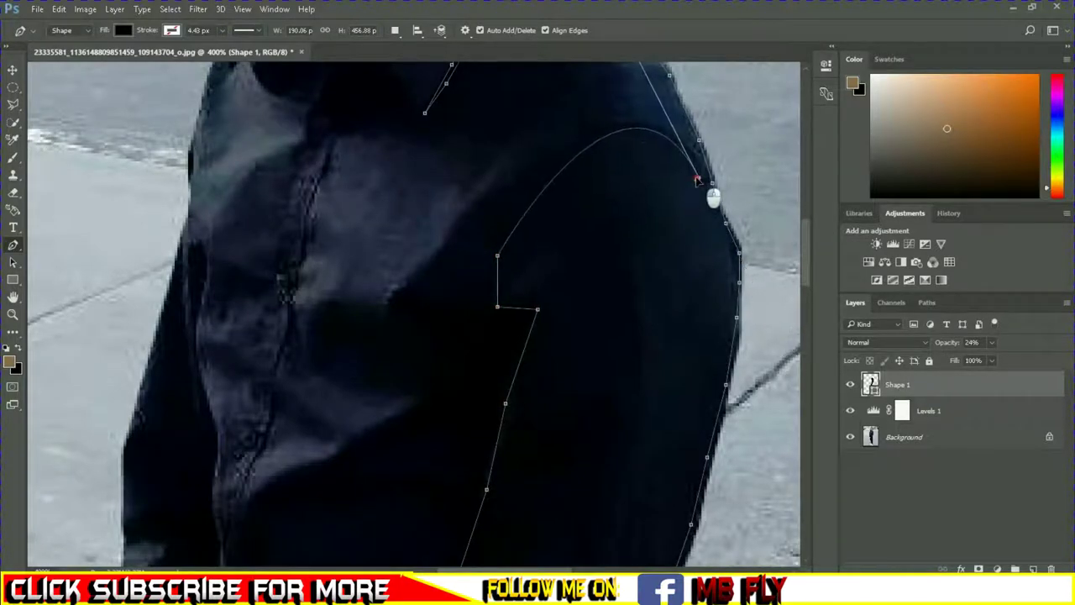
mouse_move(492, 246)
left_mouse_down()
mouse_move(384, 440)
mouse_move(332, 479)
left_mouse_up()
Step: Carry the outline down the length of the fold line
left_click(486, 271)
left_click(484, 300)
scroll(482, 335, "down", 2)
left_click(489, 260)
left_click(489, 298)
left_click(480, 330)
left_click(468, 411)
left_click(453, 456)
scroll(430, 336, "down", 2)
left_click(454, 370)
left_click(457, 407)
left_click(459, 440)
left_click(467, 460)
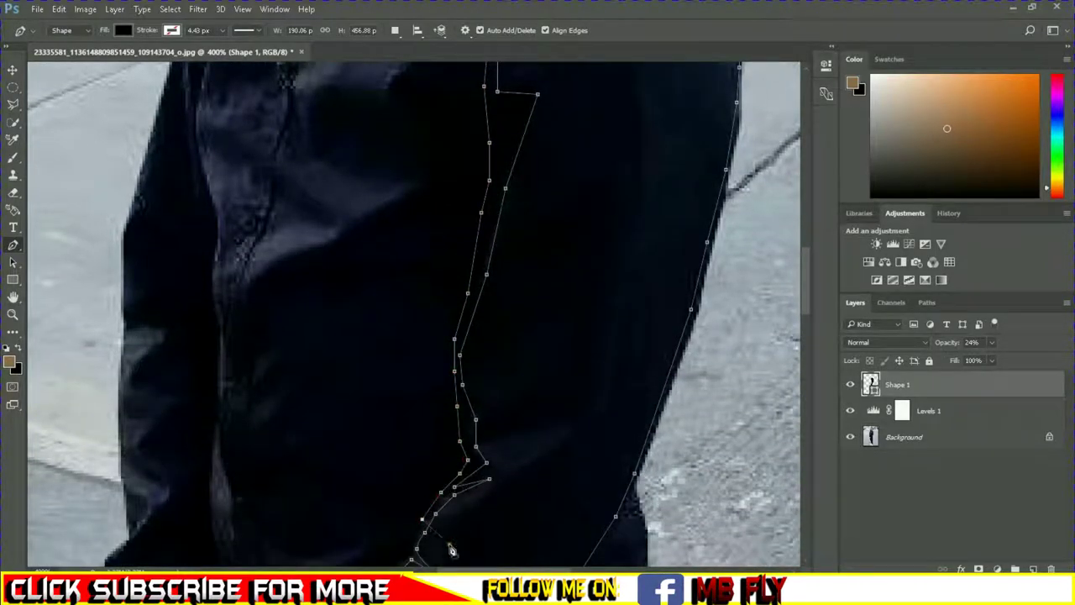
Step: Bring the outline to the hand and the cuff beside the watch
scroll(468, 463, "left", 3)
scroll(504, 355, "down", 5)
left_click(528, 334)
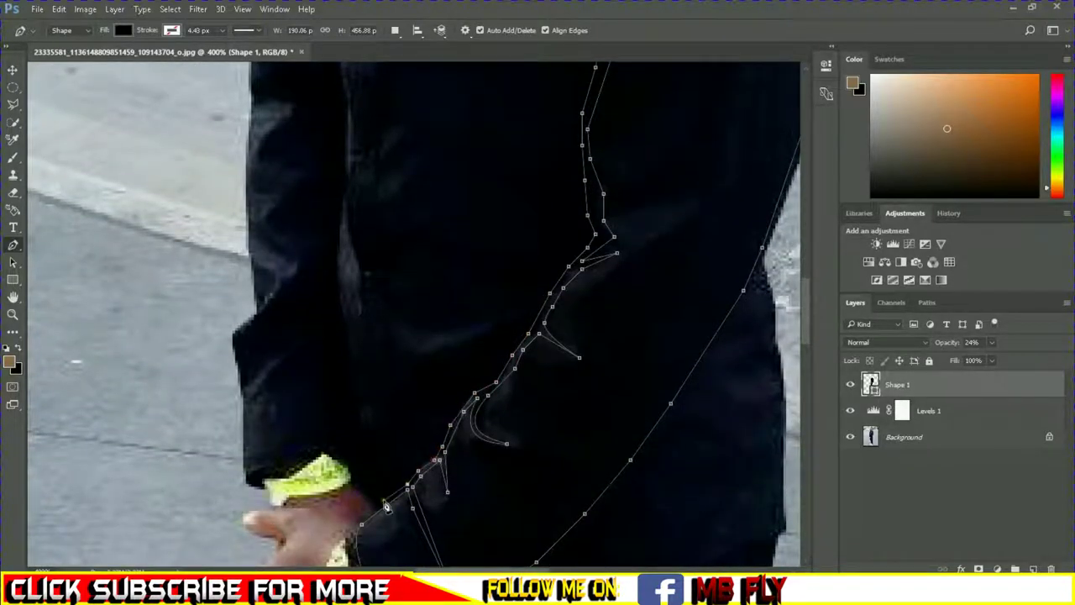
scroll(363, 525, "down", 1)
scroll(362, 524, "down", 4)
mouse_move(394, 433)
left_mouse_down()
mouse_move(474, 561)
mouse_move(468, 529)
left_mouse_up()
left_click(394, 432, "alt")
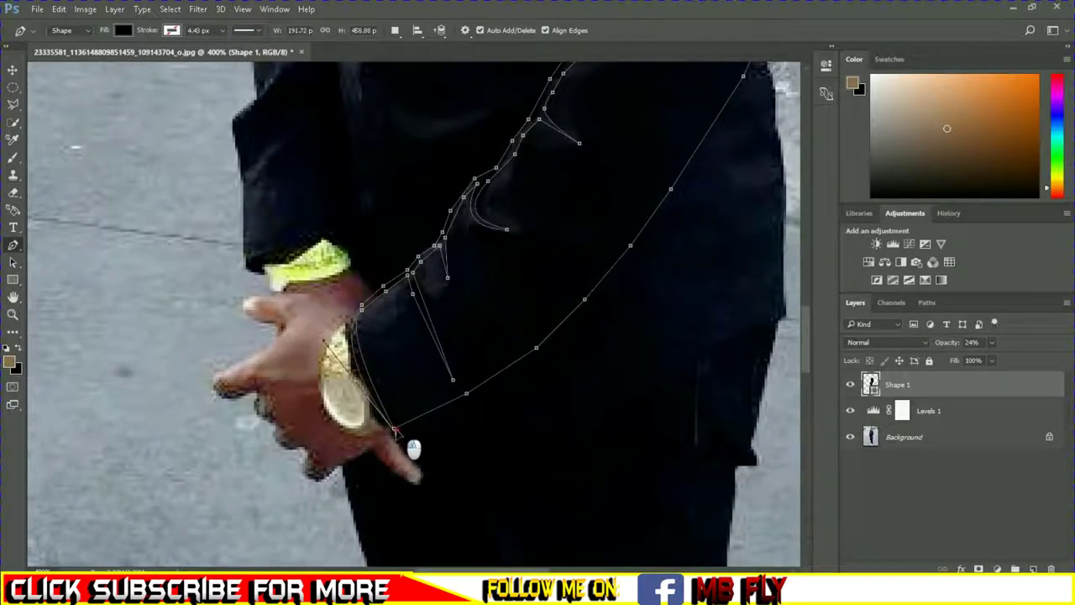
left_click(428, 423)
Step: Trace the sleeve's outer and lower edge, including a curved point along the bottom
scroll(487, 399, "up", 1)
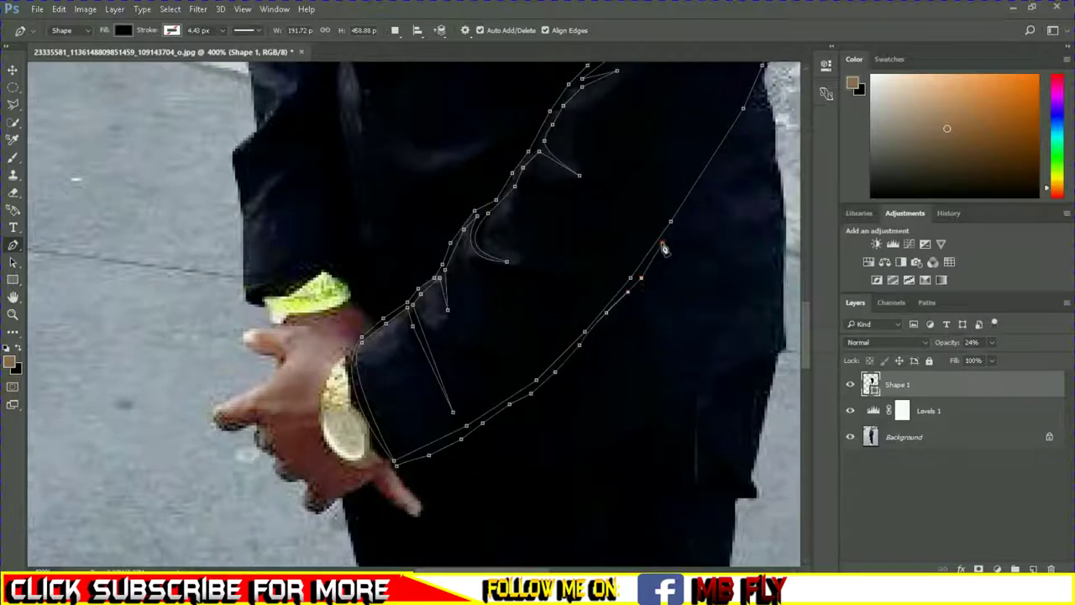
scroll(672, 285, "up", 3)
left_click(763, 180)
left_click(782, 443)
scroll(672, 420, "down", 5)
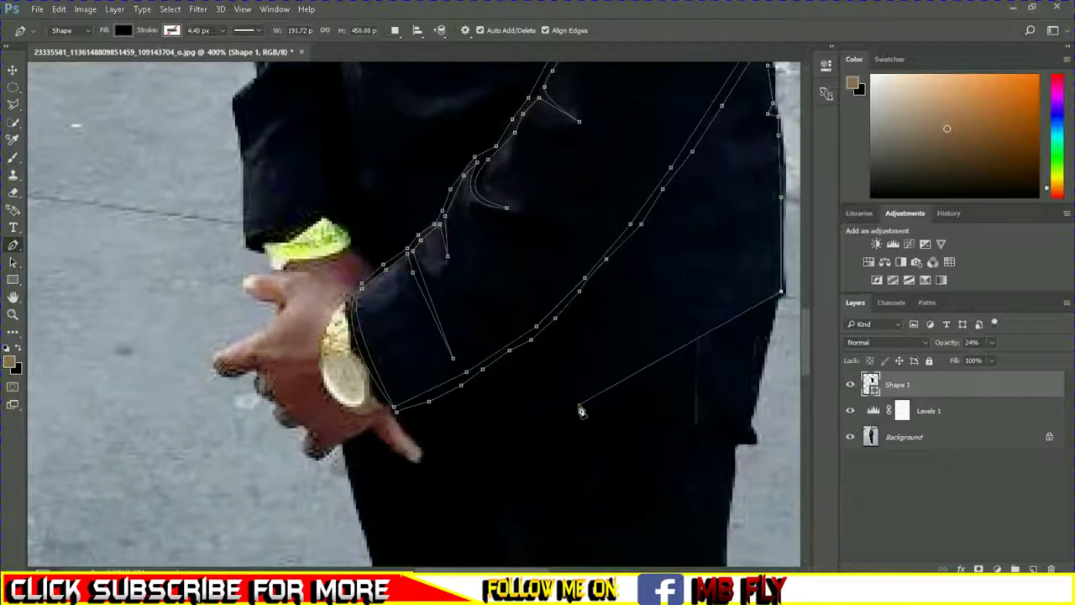
left_click_drag(429, 404, 396, 412)
left_click(429, 404, "alt")
left_click(601, 399)
left_click(655, 369)
left_click(673, 355)
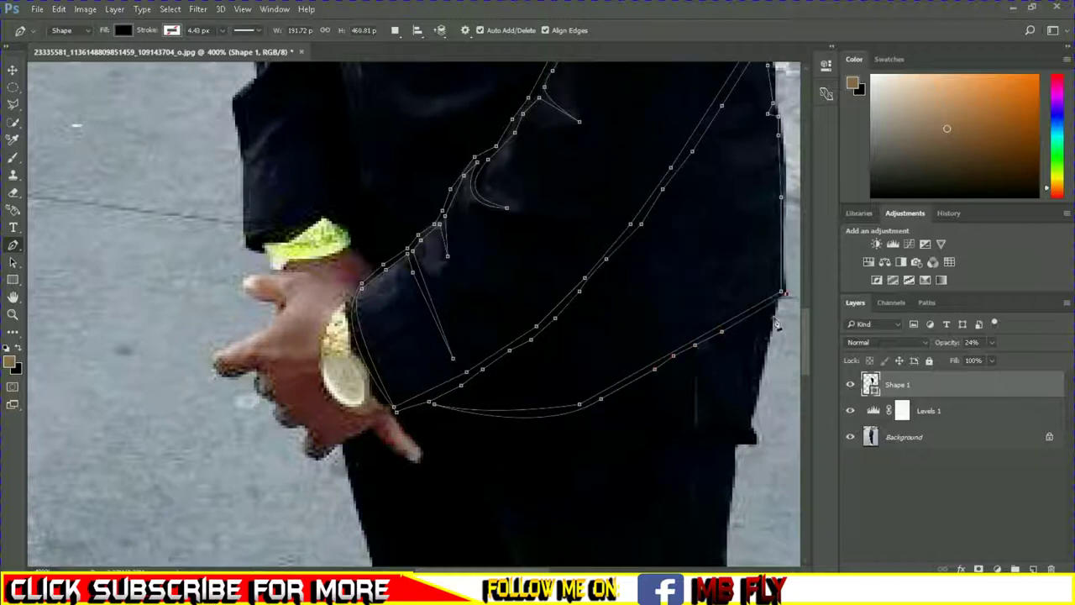
Step: Close the outline at the neck back to the collar start, then hide the background photo
scroll(776, 325, "right", 6)
scroll(599, 417, "up", 6)
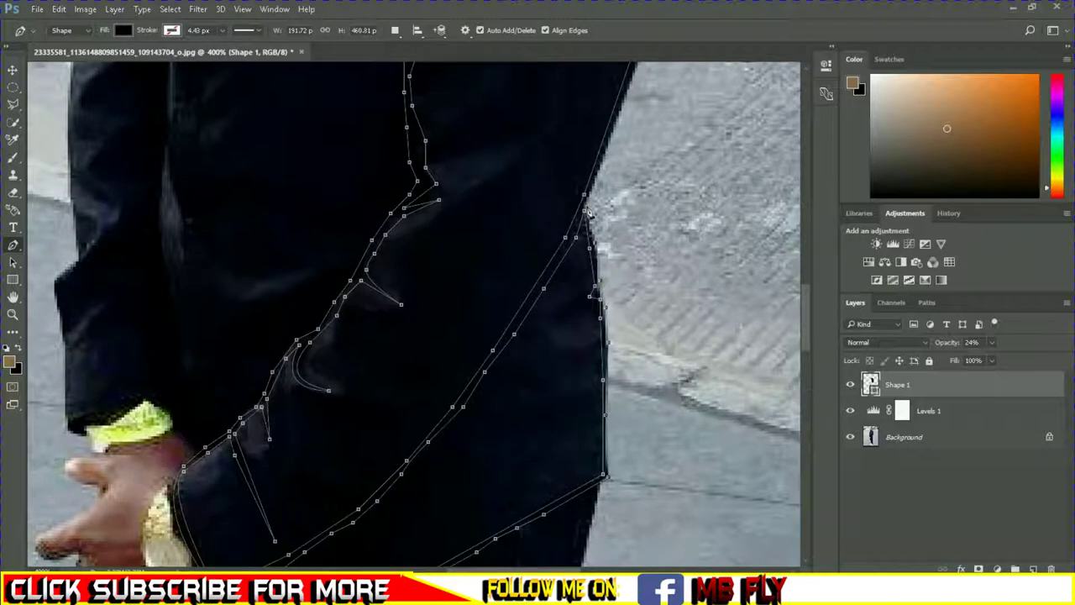
scroll(624, 477, "up", 8)
scroll(650, 384, "up", 2)
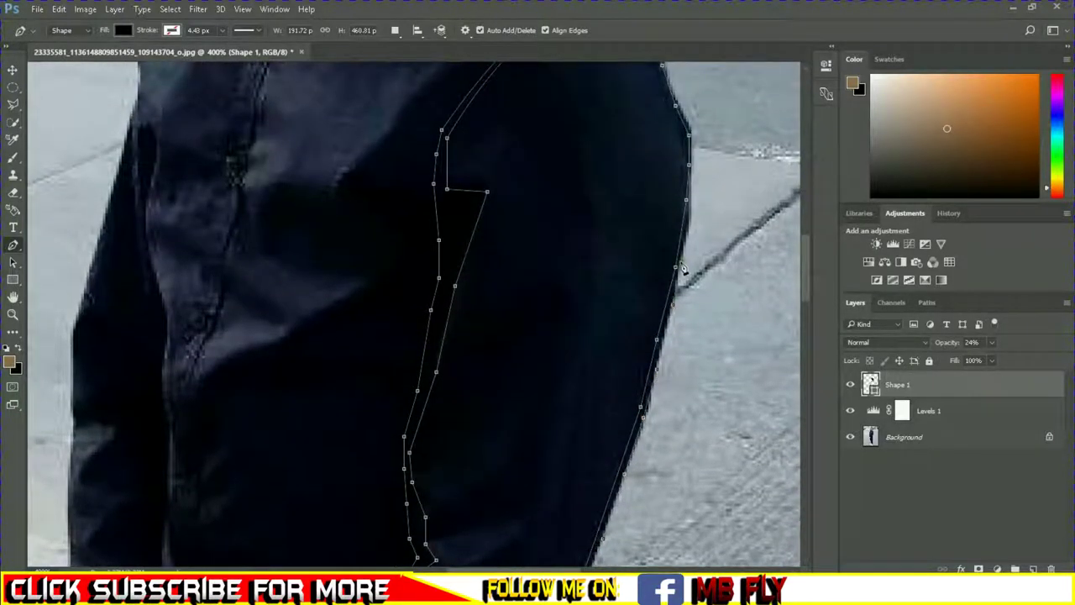
scroll(694, 170, "up", 3)
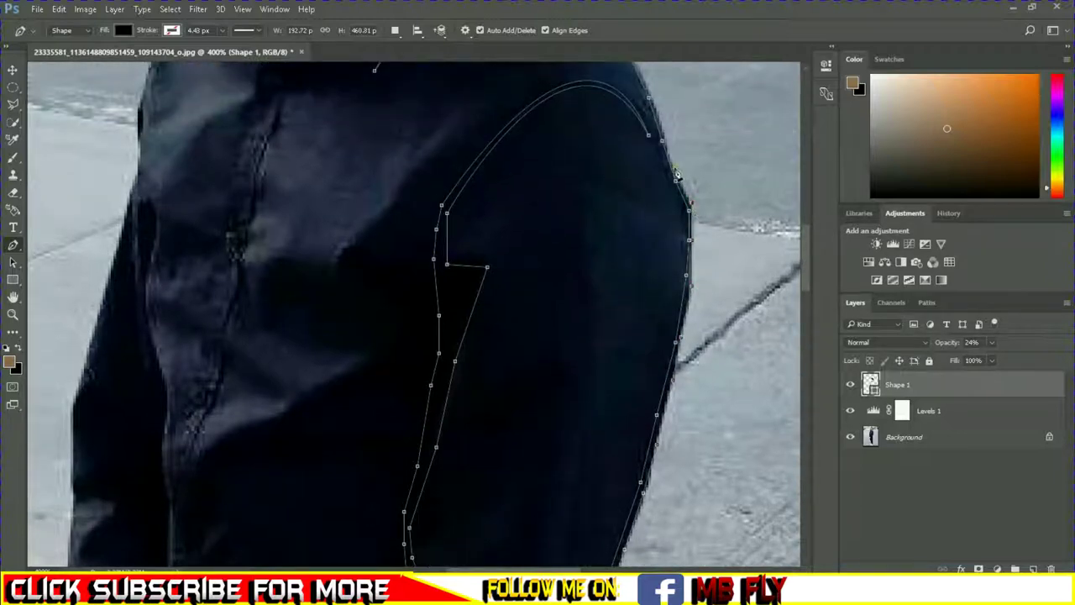
scroll(663, 130, "up", 3)
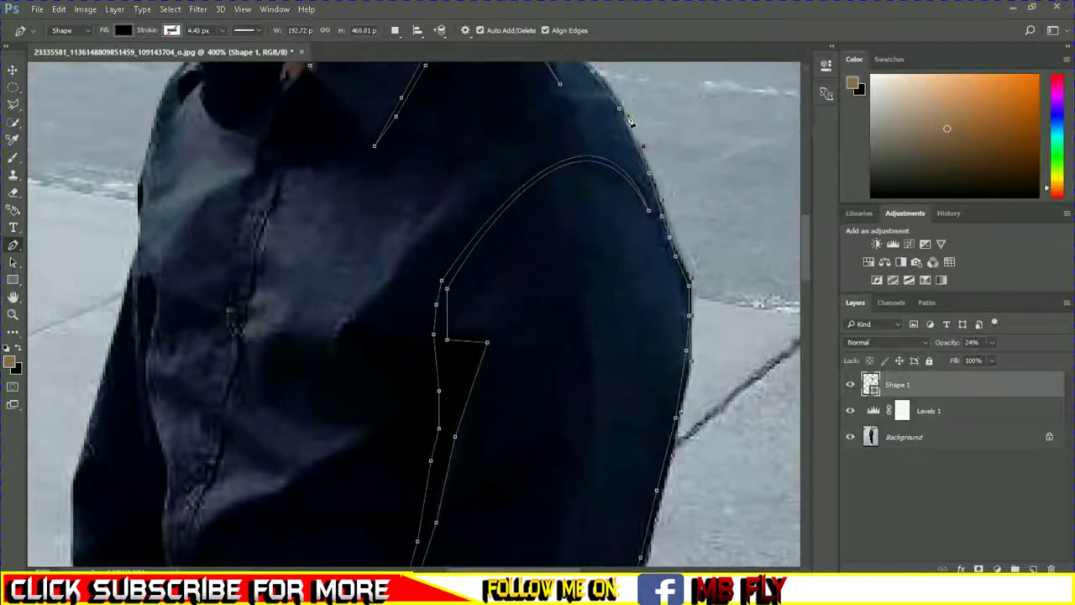
scroll(622, 168, "up", 4)
scroll(585, 244, "up", 3)
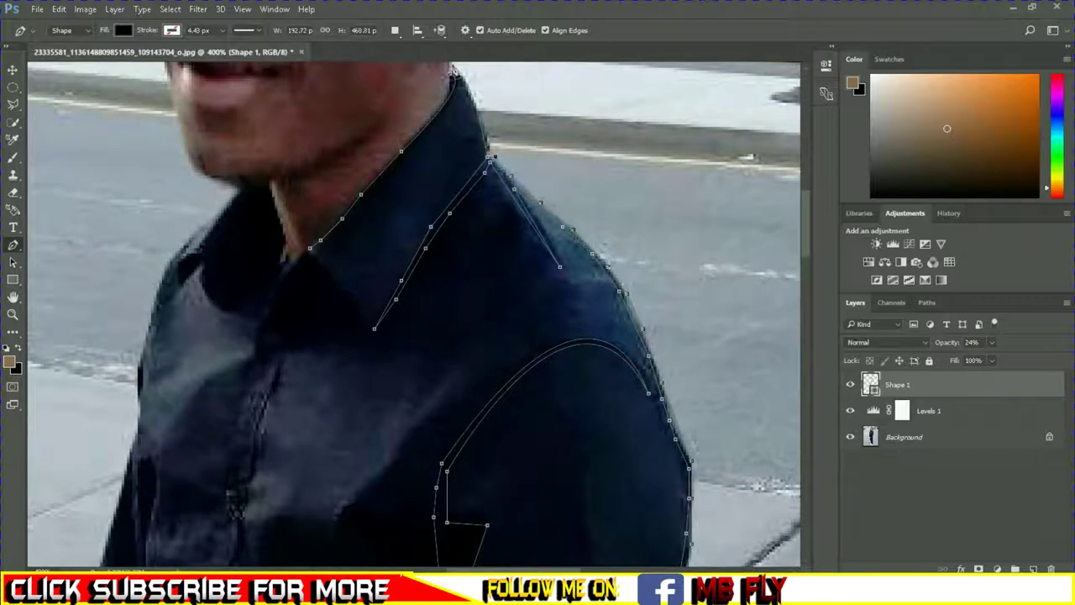
scroll(494, 189, "up", 2)
mouse_move(451, 111)
left_mouse_down()
mouse_move(437, 121)
mouse_move(449, 122)
left_mouse_up()
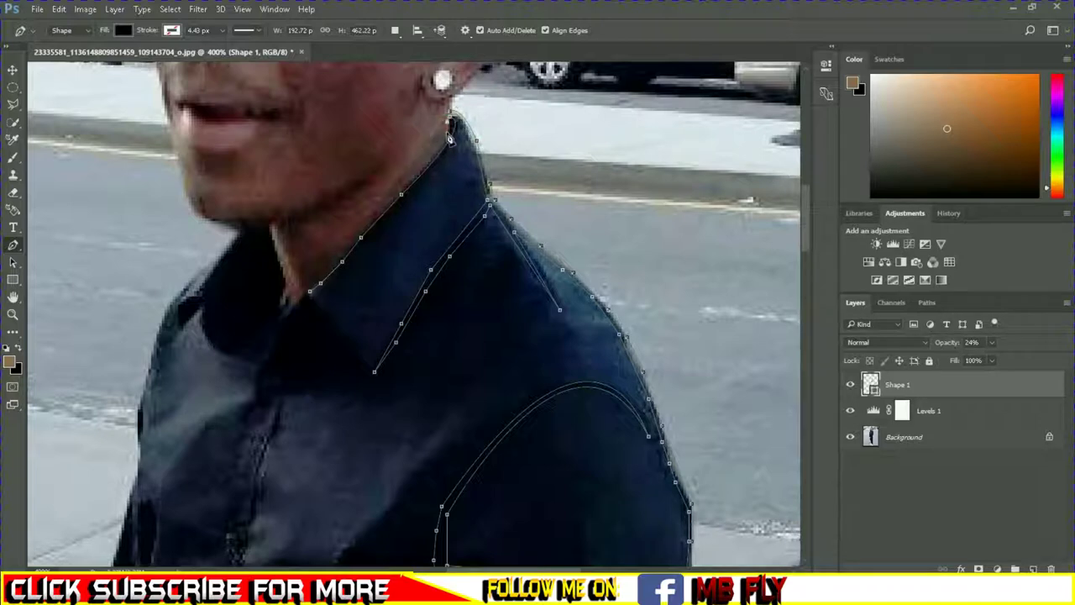
mouse_move(310, 292)
left_mouse_down()
mouse_move(254, 344)
mouse_move(310, 296)
left_mouse_up()
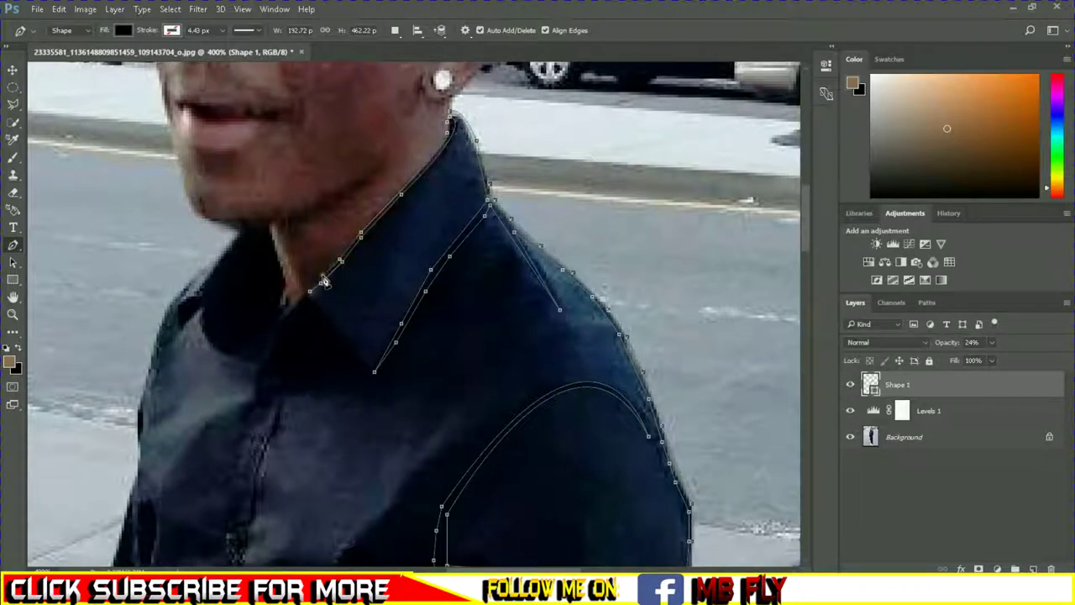
left_click(850, 437)
Step: Restore the Shape 1 layer to 100% opacity and show the street photo again
left_click_drag(991, 341, 1070, 363)
scroll(617, 294, "down", 3)
scroll(617, 293, "down", 3)
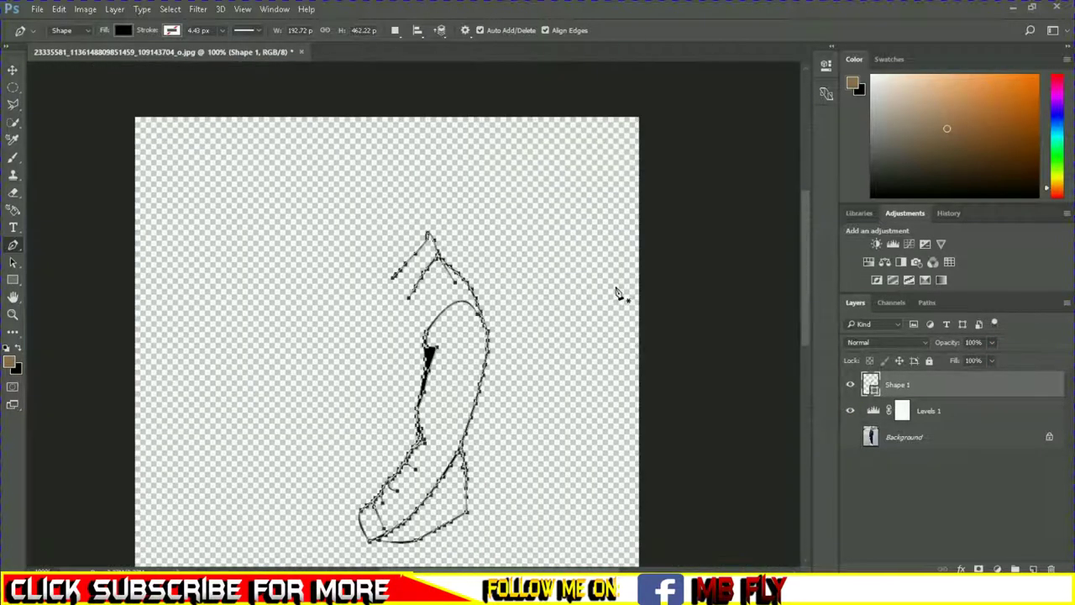
scroll(617, 293, "up", 2)
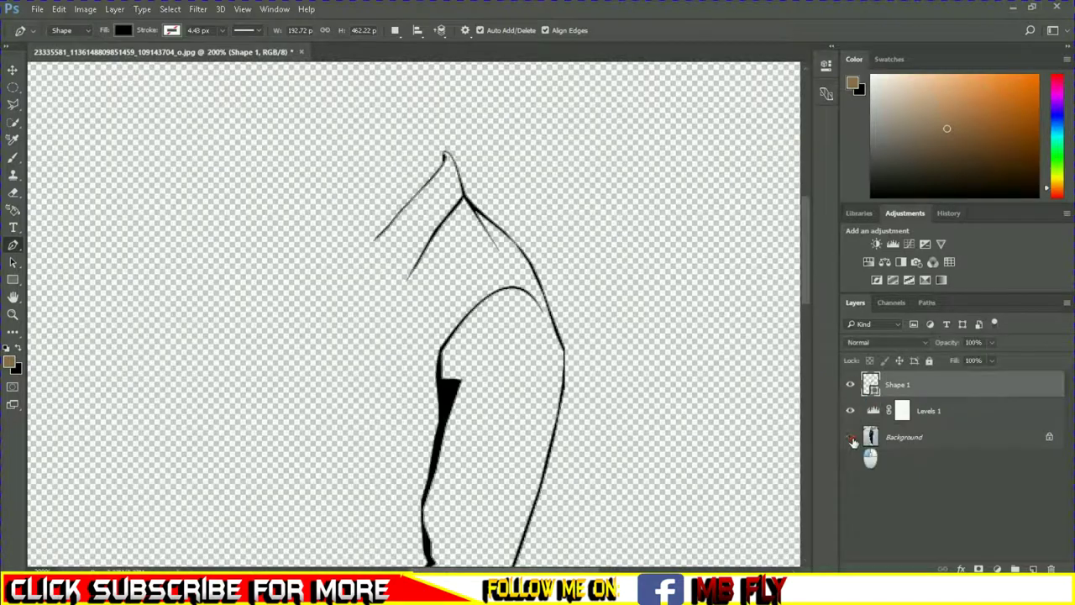
left_click(850, 437)
Step: Start Shape 2 at the collar point and trace it down the shirt placket
left_click(372, 243)
left_click(404, 280)
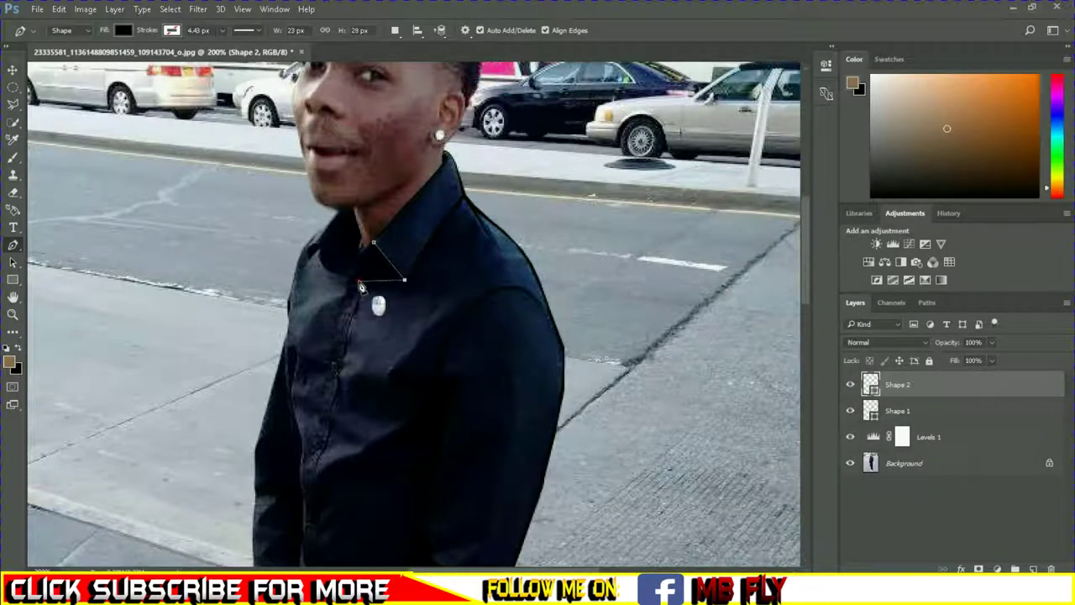
scroll(361, 287, "down", 2)
scroll(361, 287, "down", 2)
key("ctrl+plus")
left_click(333, 177)
left_click(322, 198)
left_click(317, 220)
left_click(316, 243)
left_click(310, 261)
left_click(303, 290)
left_click(301, 319)
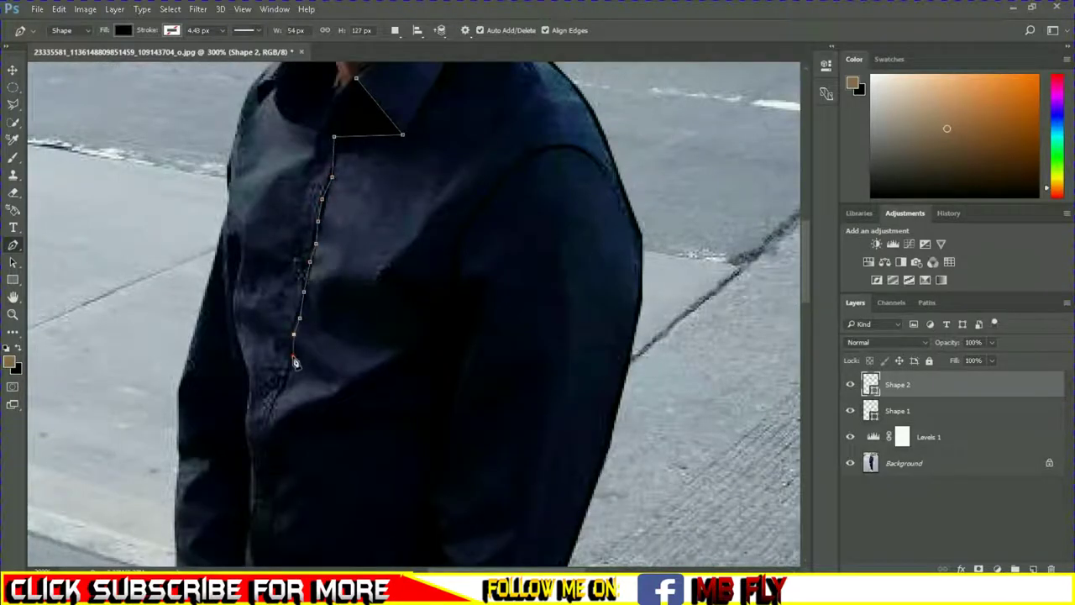
left_click(270, 413)
Step: Add collar-edge anchors, check lines with the photo hidden, then begin Shape 3 at the chin
scroll(273, 407, "down", 1)
scroll(281, 292, "down", 2)
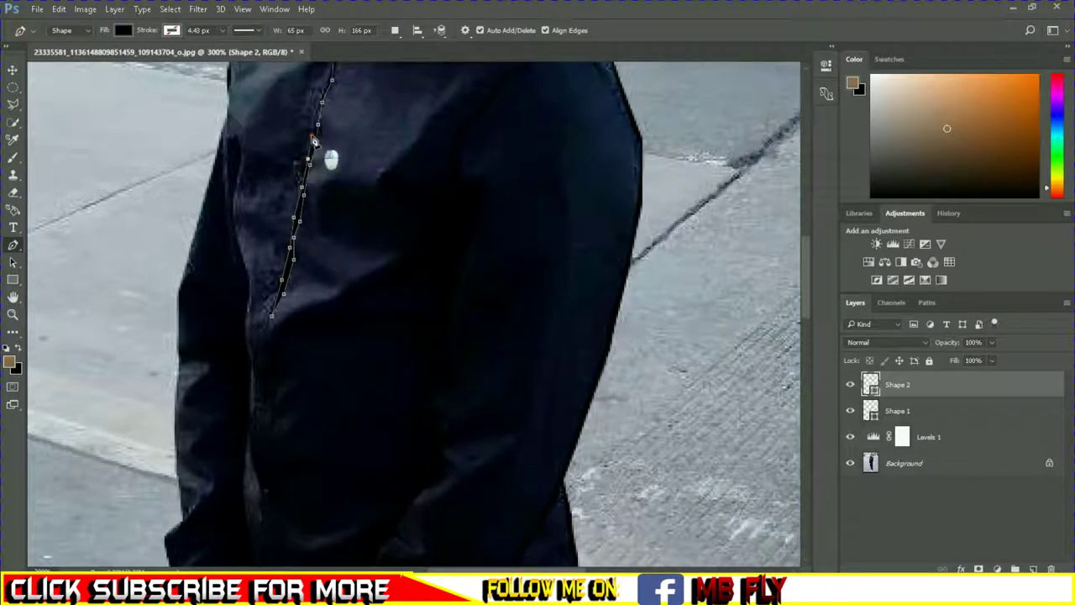
scroll(323, 170, "up", 2)
scroll(331, 122, "up", 1)
scroll(360, 336, "up", 3)
left_click(326, 215)
left_click(356, 196)
left_click(850, 463)
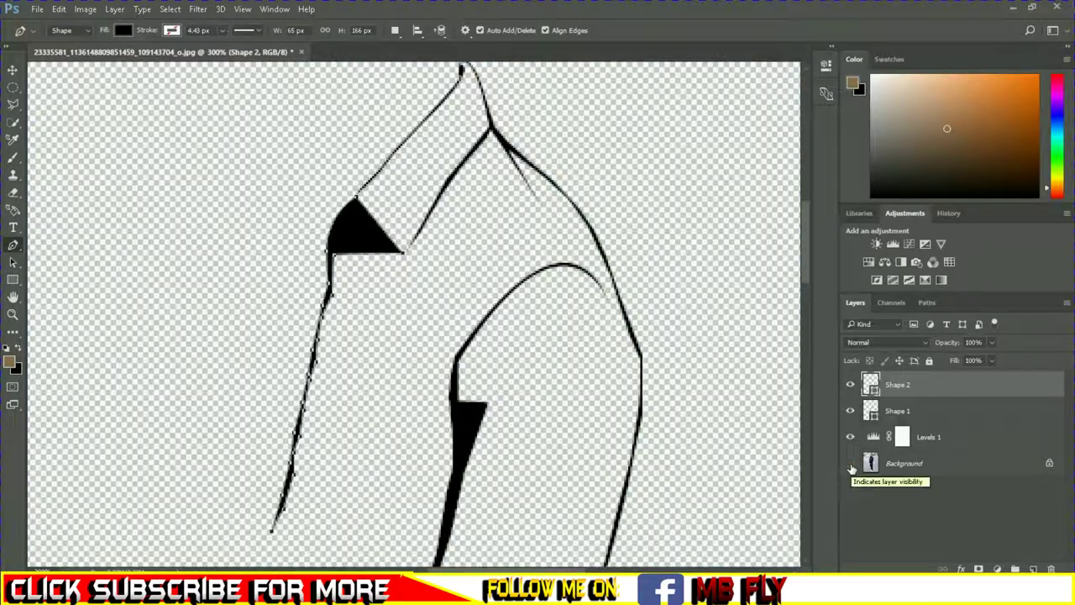
key("Escape")
left_click(303, 151)
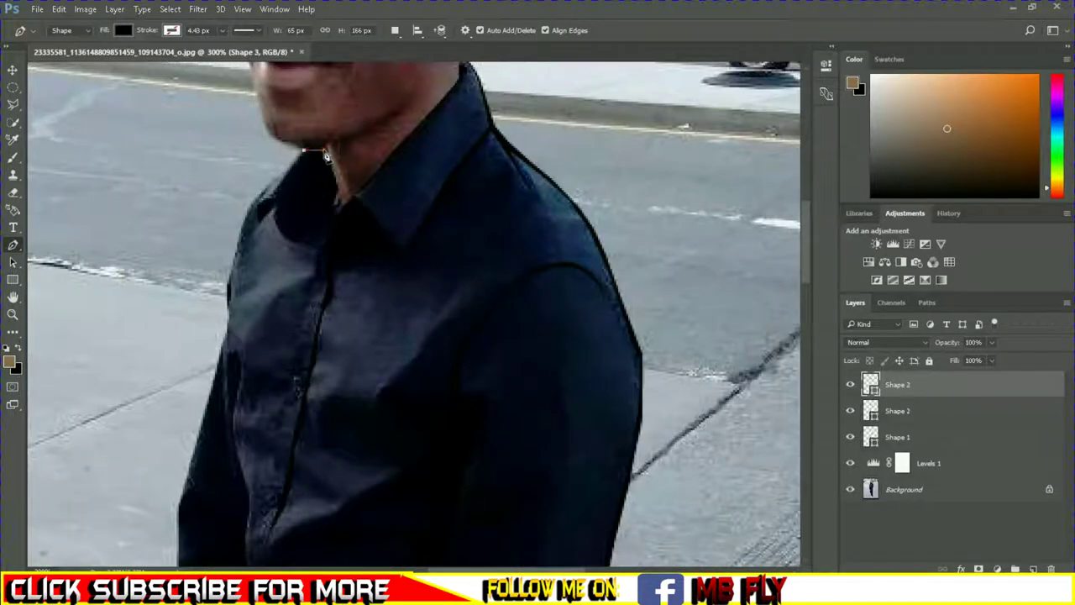
Step: Trace a closed black collar shape under the chin, toggling the photo to check it
left_click(336, 191)
left_click_drag(324, 247, 387, 252)
left_click(324, 248, "alt")
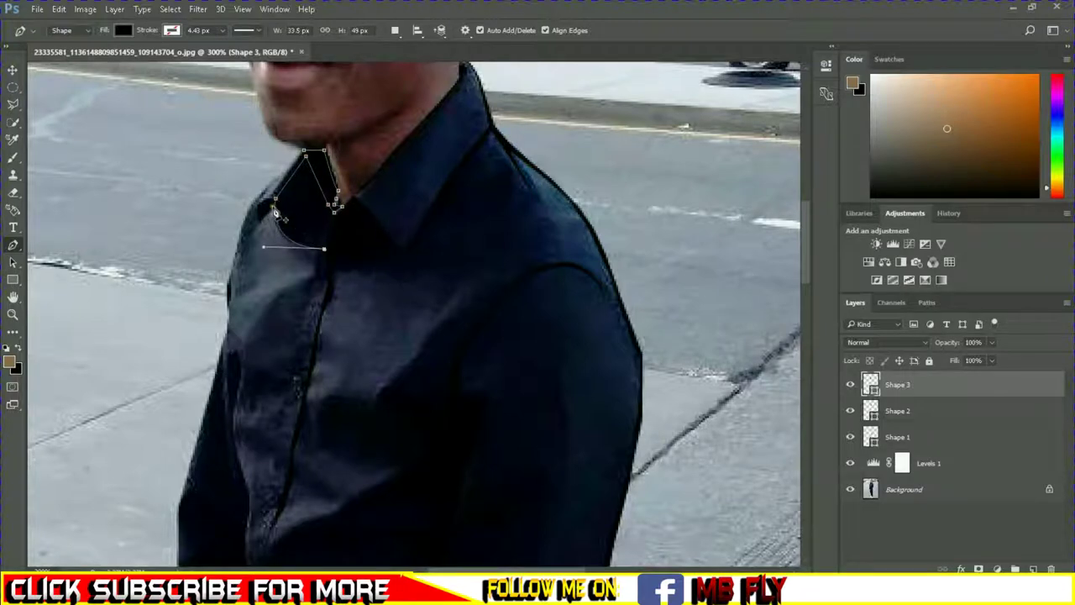
left_click_drag(274, 203, 272, 256)
left_click_drag(260, 220, 272, 205)
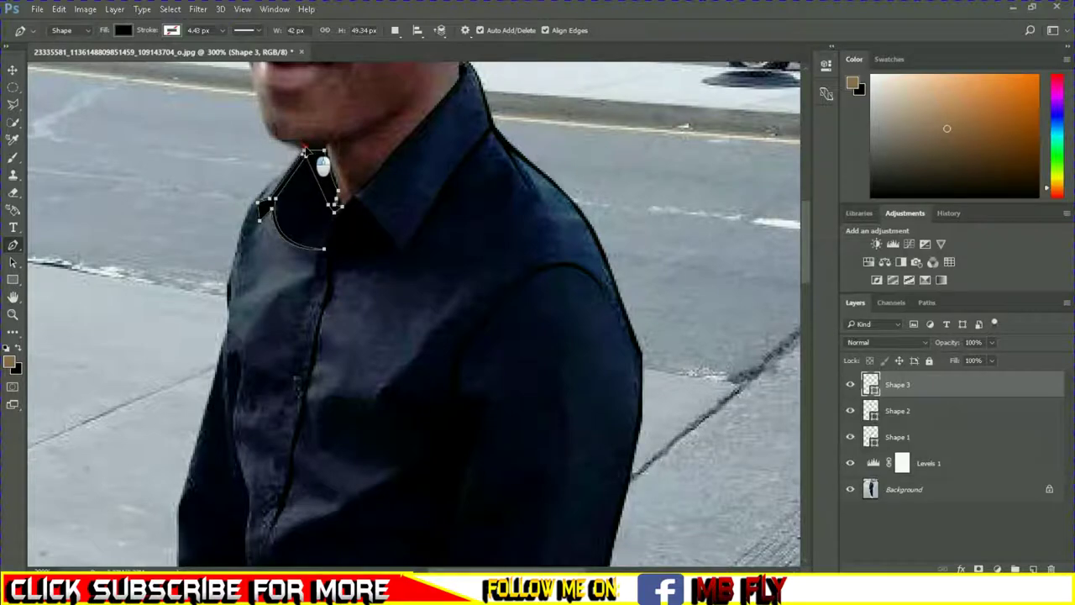
left_click(851, 491)
left_click(850, 490)
Step: Start a new line shape along the shirt front edge
scroll(420, 312, "down", 3)
scroll(235, 263, "down", 3)
scroll(453, 378, "left", 3)
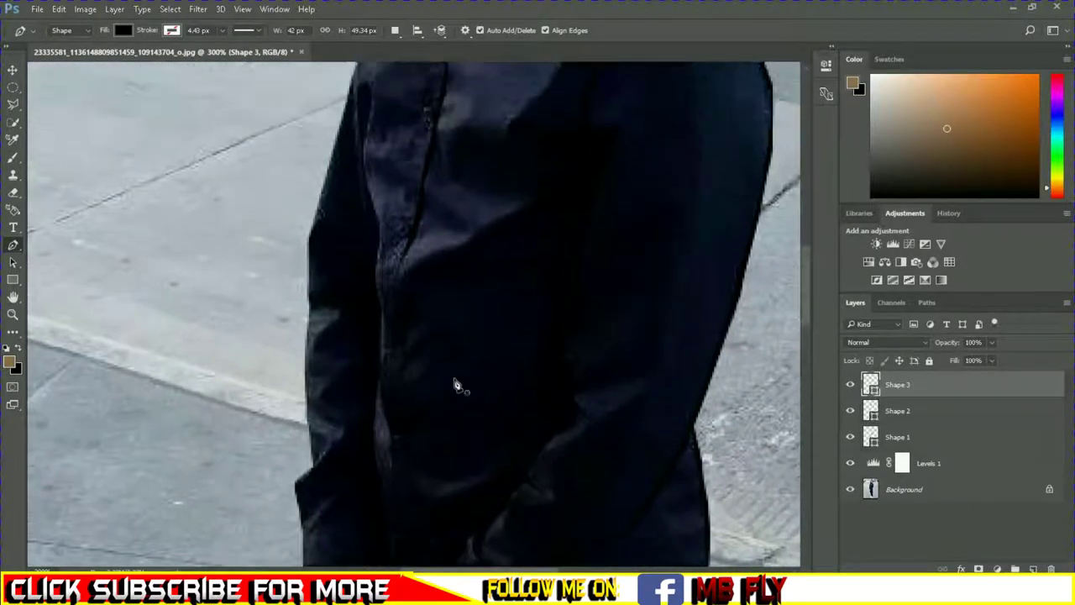
scroll(405, 144, "up", 5)
scroll(367, 223, "down", 2)
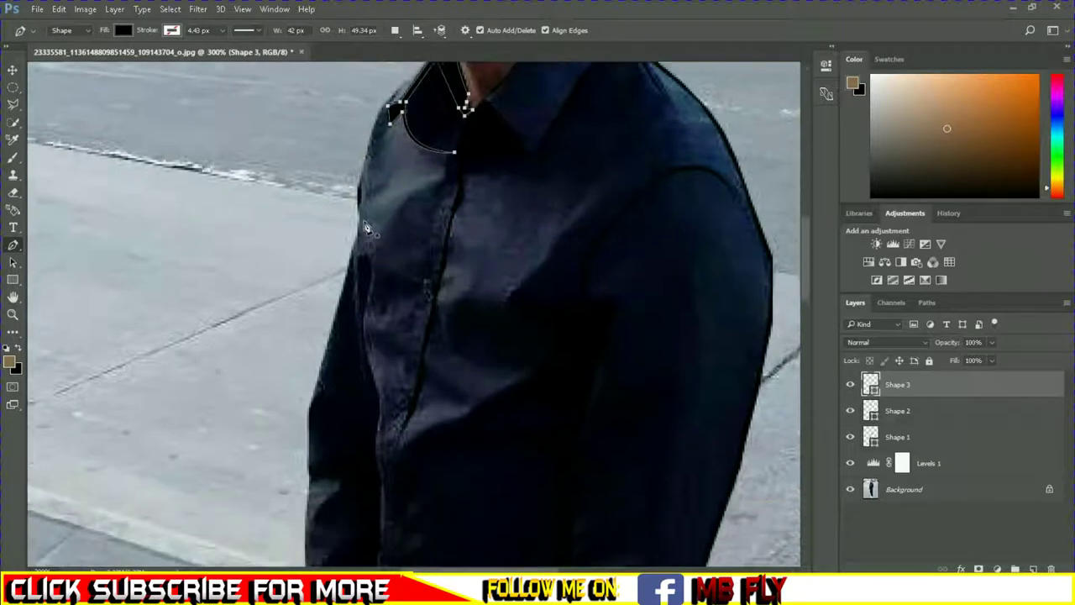
scroll(367, 224, "down", 2)
left_click(371, 260)
left_click_drag(377, 319, 381, 420)
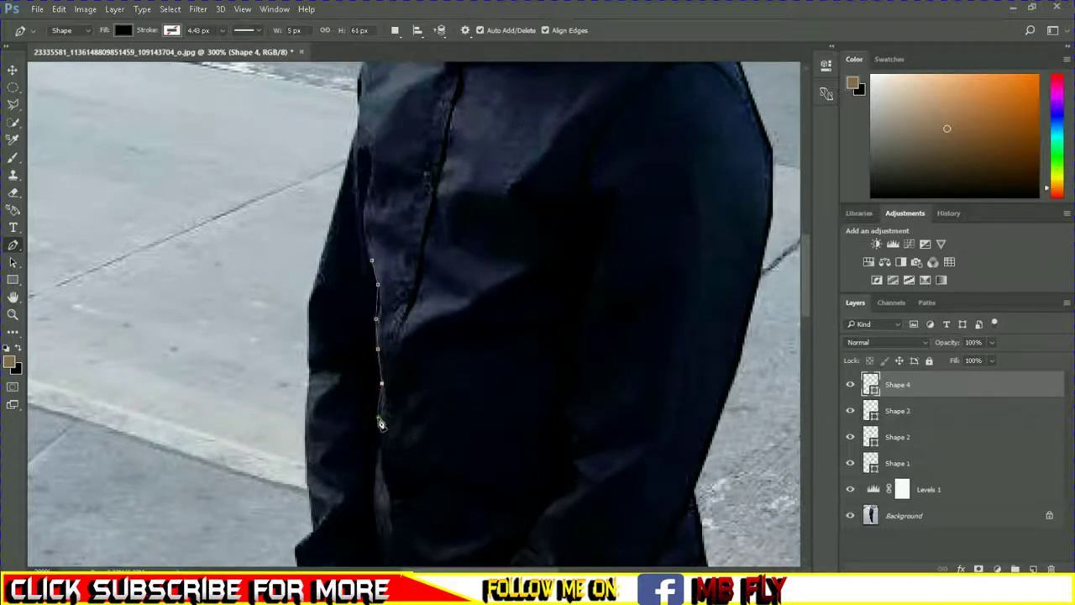
Step: Continue the black line down the shirt edge with curved anchors and a branching fold stroke
scroll(380, 455, "down", 3)
left_click_drag(374, 383, 377, 467)
mouse_move(382, 512)
left_mouse_down()
mouse_move(383, 546)
mouse_move(375, 501)
mouse_move(349, 470)
left_mouse_up()
left_click_drag(370, 388, 362, 400)
mouse_move(372, 340)
left_mouse_down()
mouse_move(330, 354)
mouse_move(399, 353)
left_mouse_up()
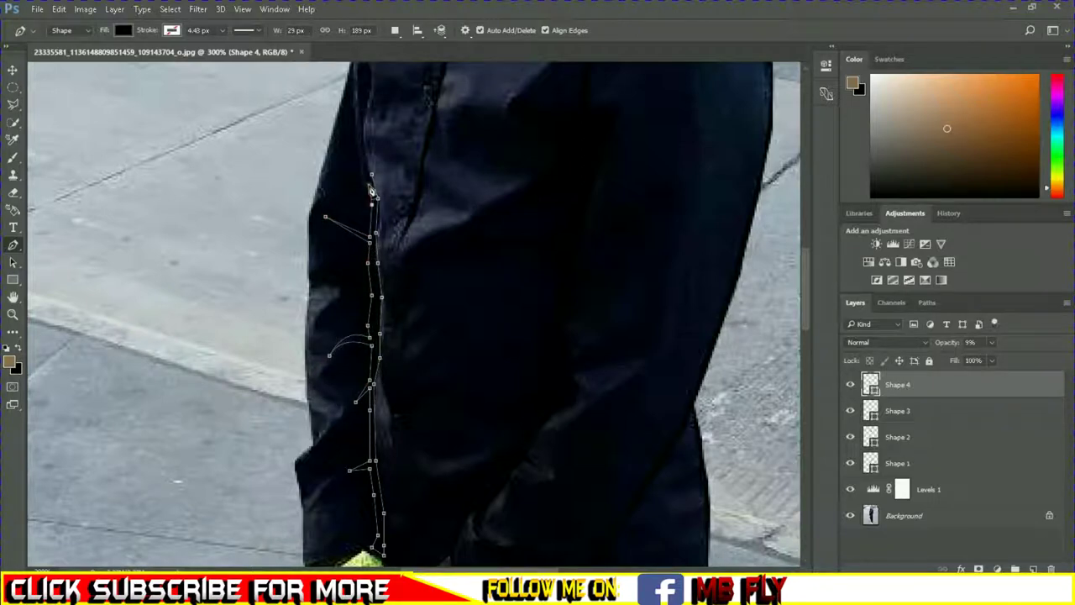
Step: Extend the line up the shirt edge, break the last handle, and hide the photo to check
scroll(369, 185, "up", 3)
left_click_drag(369, 145, 351, 112)
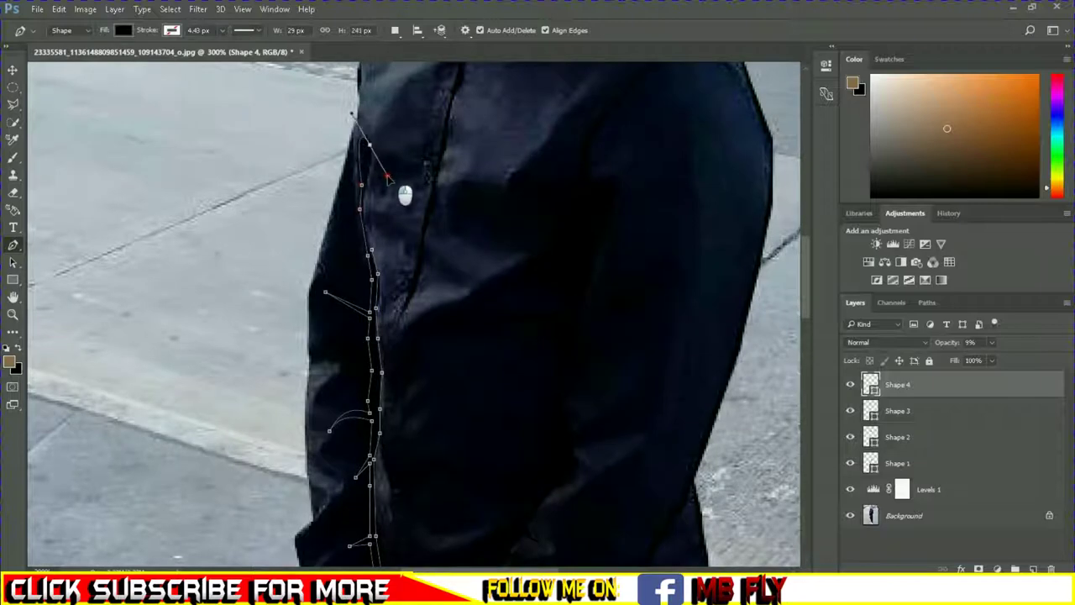
left_click(367, 218)
left_click(850, 515)
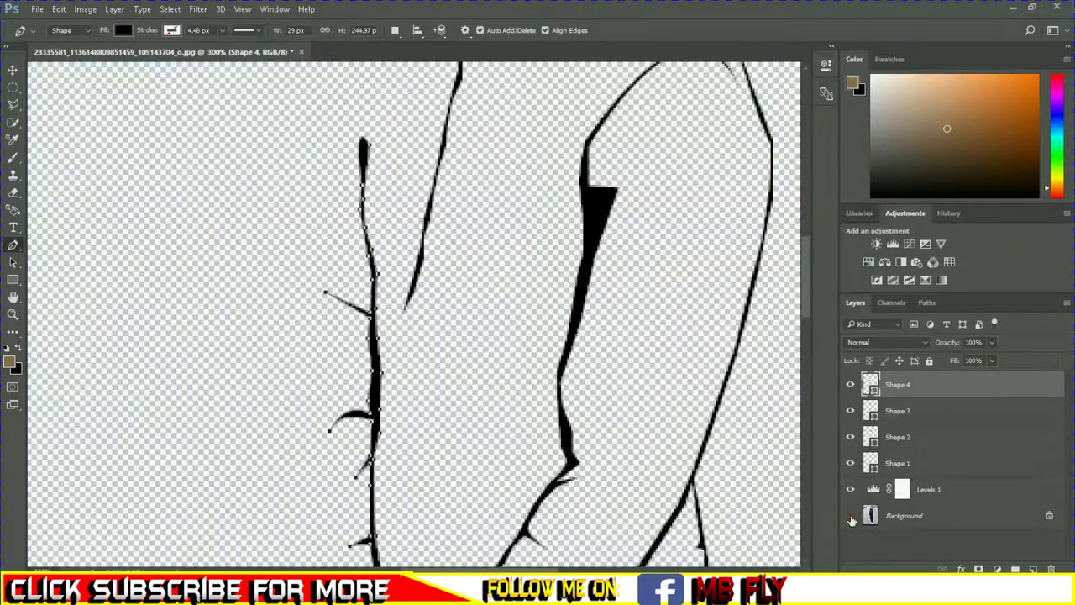
scroll(336, 378, "down", 3)
Step: Start a new outline at the sleeve cuff and trace anchors up the outer sleeve edge
left_click(309, 510)
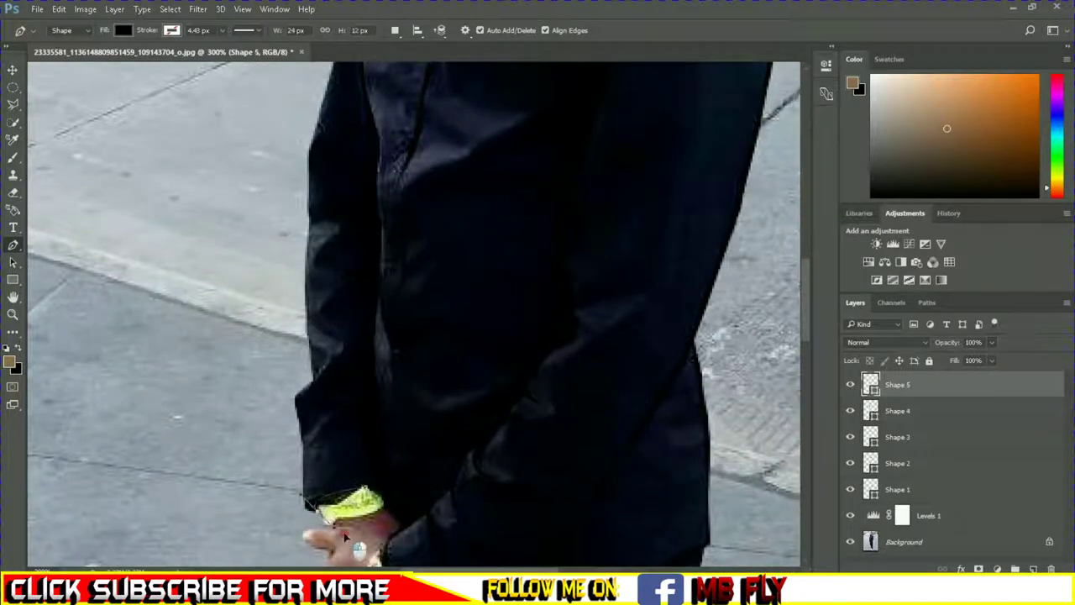
left_click(304, 453)
left_click(301, 425)
left_click(298, 398)
left_click(326, 367)
left_click(305, 263)
left_click(312, 217)
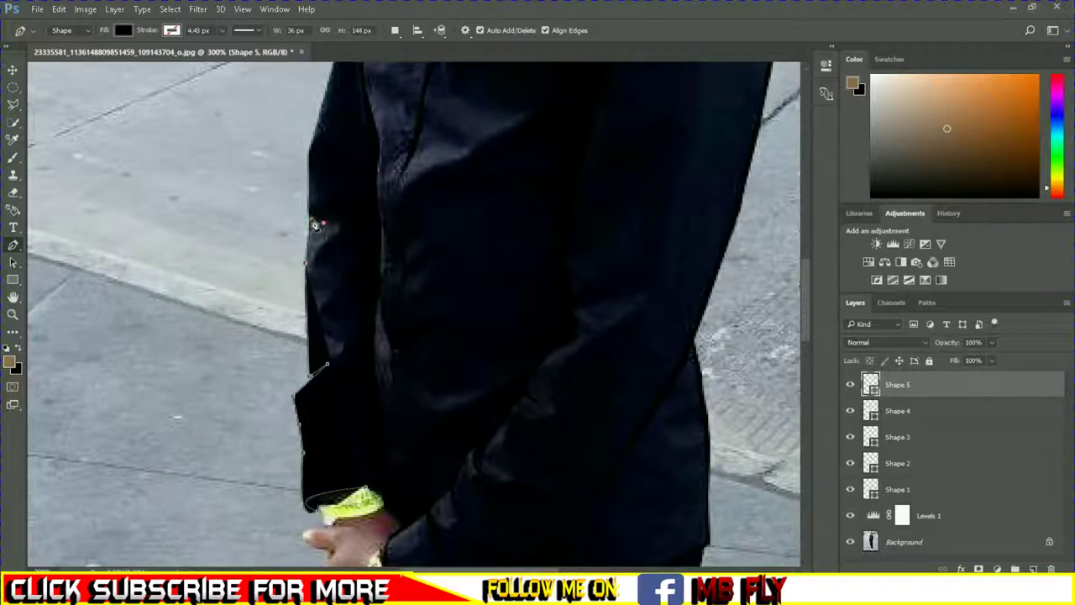
left_click(314, 223)
left_click(315, 144)
left_click(326, 94)
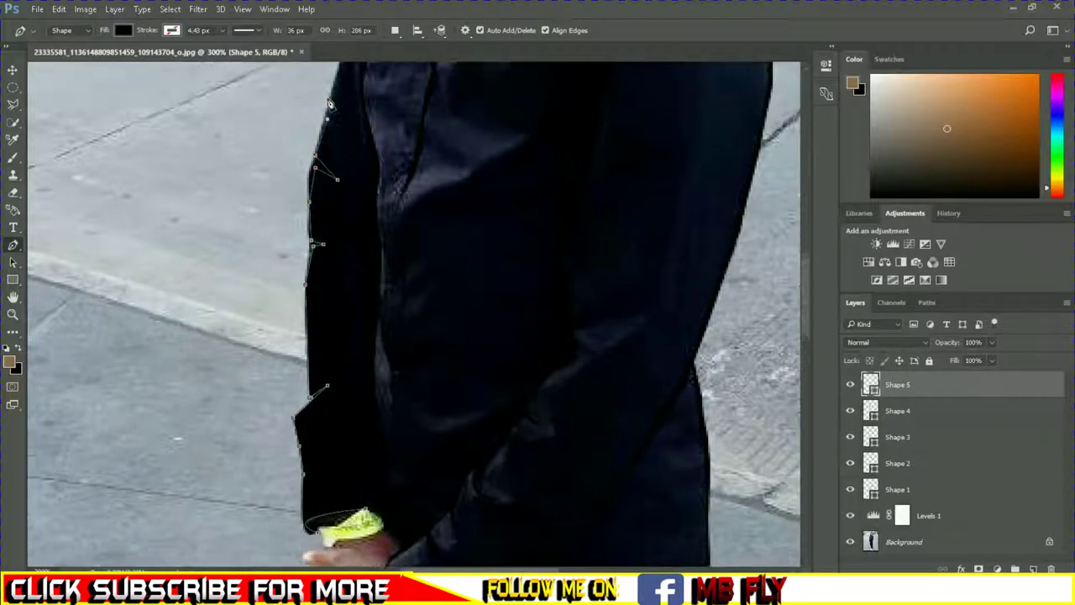
Step: Curve the sleeve outline along the upper sleeve up to the shoulder
scroll(327, 95, "up", 3)
left_click(346, 174)
left_click_drag(351, 148, 357, 244)
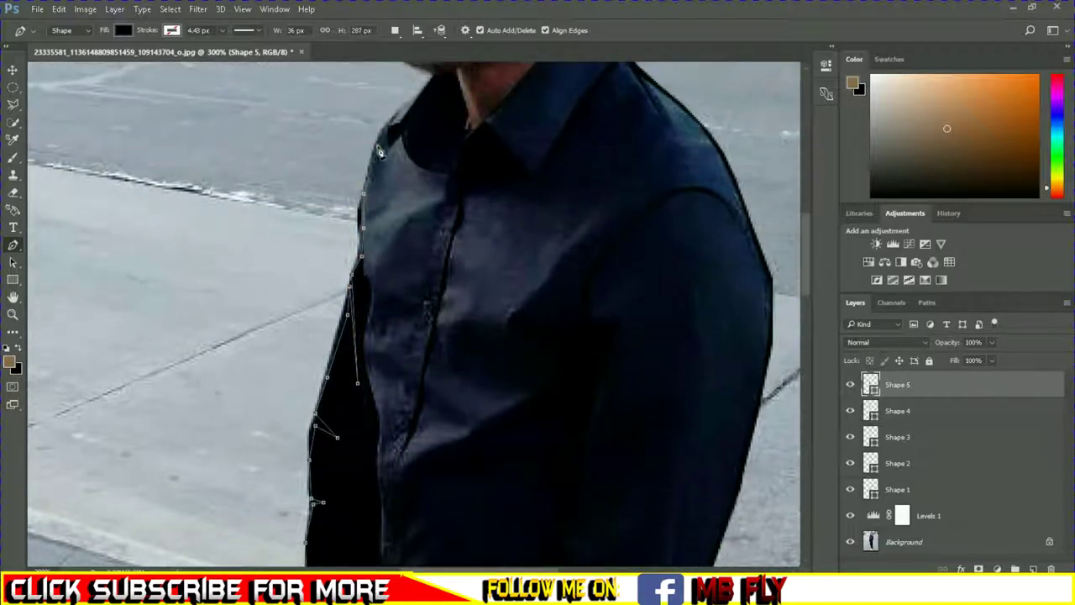
left_click(363, 195)
left_click(377, 144)
left_click(395, 113)
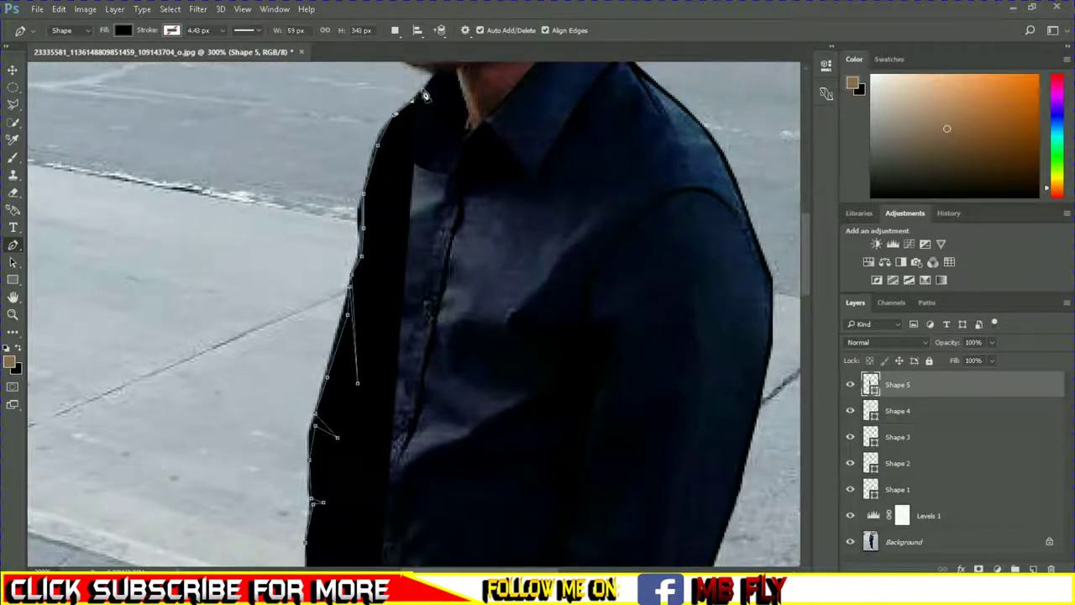
left_click(354, 288)
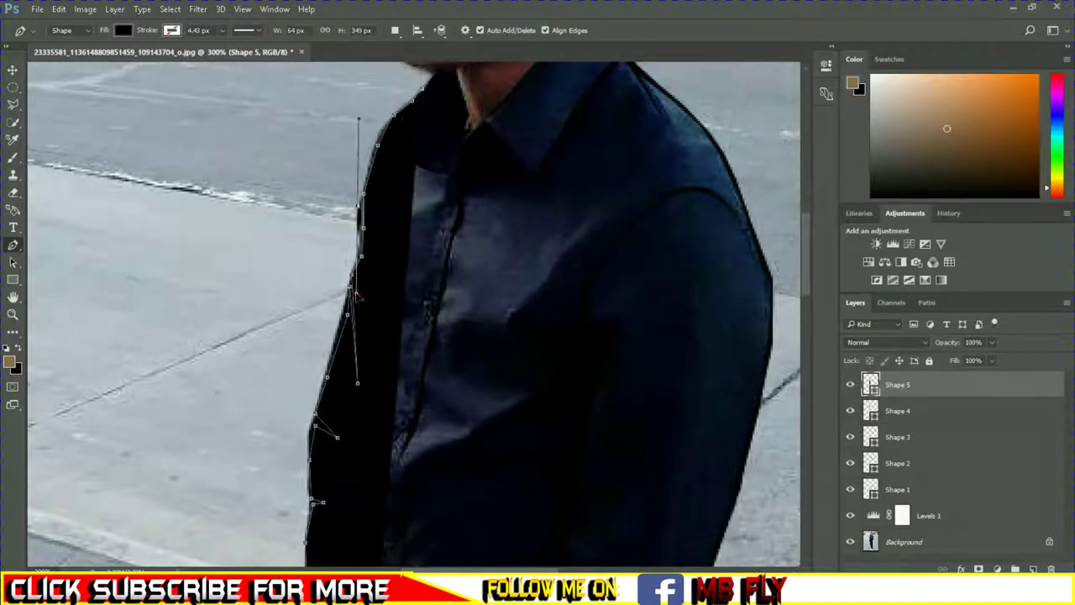
scroll(356, 294, "down", 1)
left_click(347, 257, "alt")
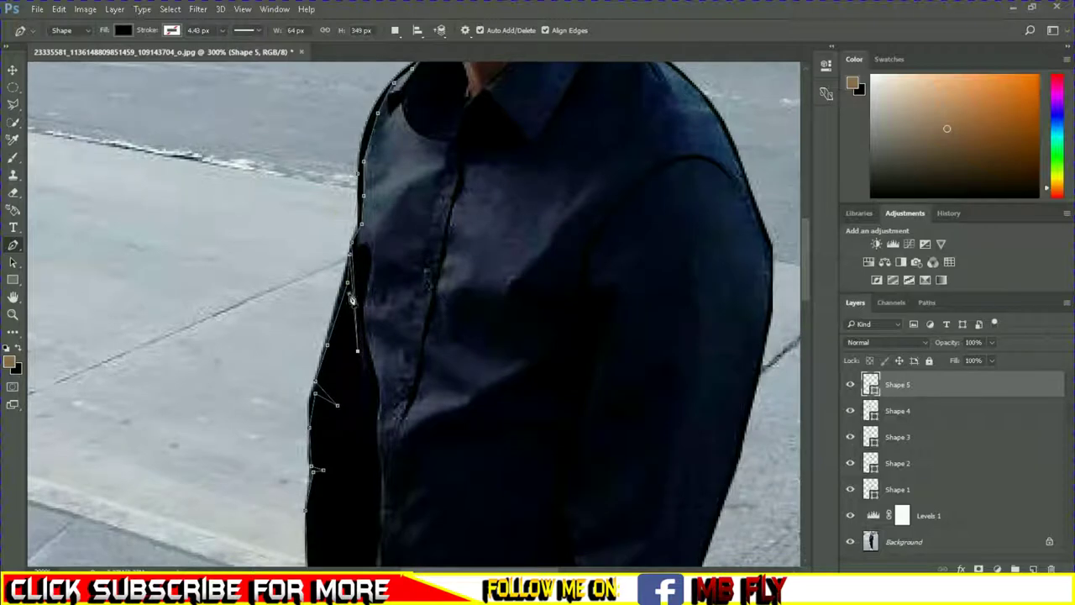
Step: Bring the sleeve outline back down the inner edge to the sleeve's lower corner
left_click(355, 224)
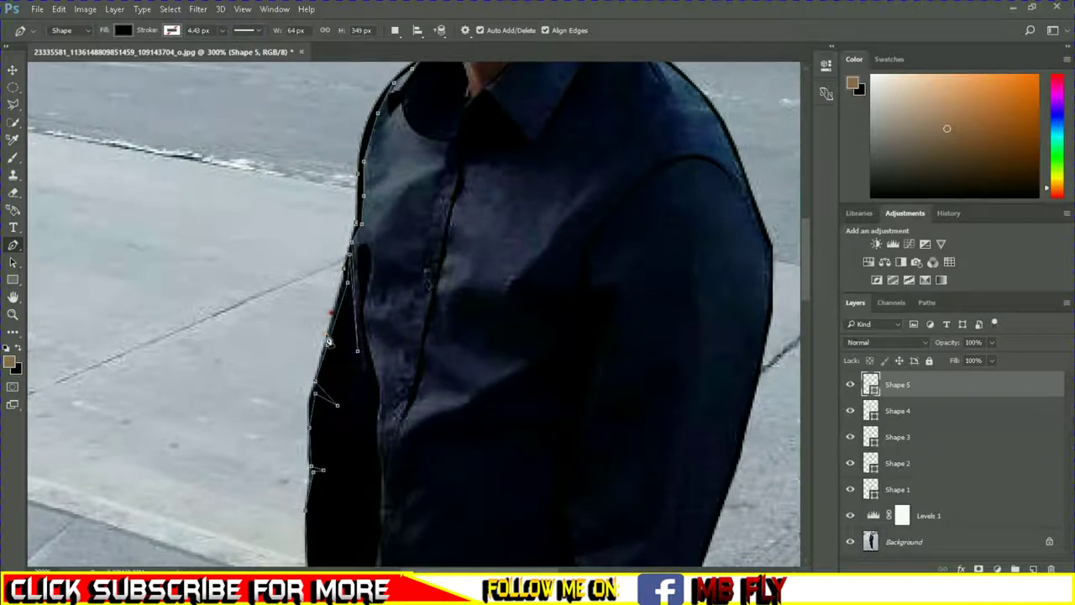
scroll(307, 450, "down", 2)
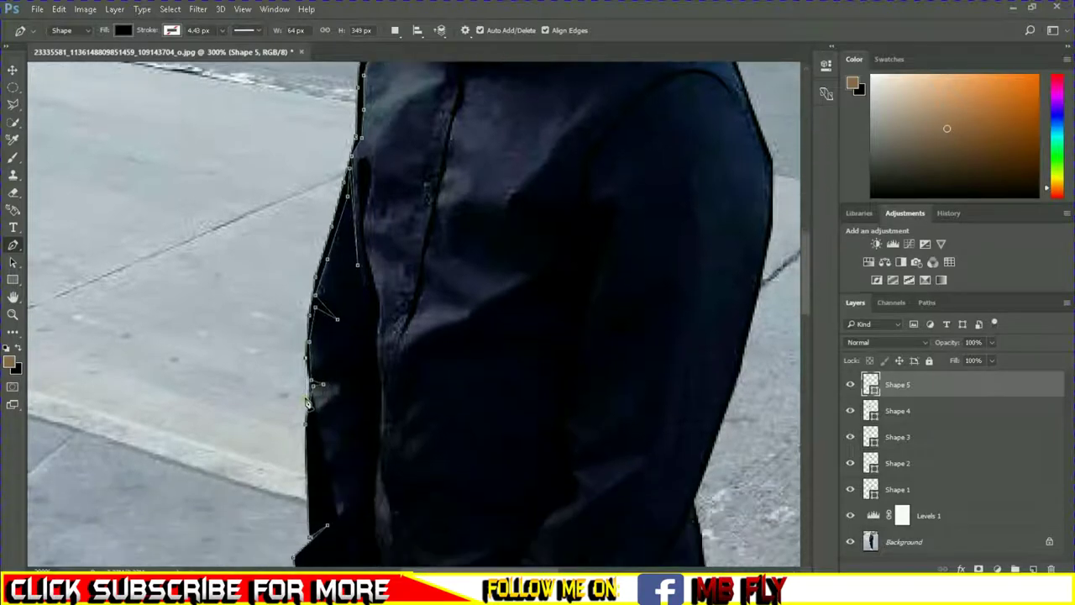
scroll(291, 453, "down", 2)
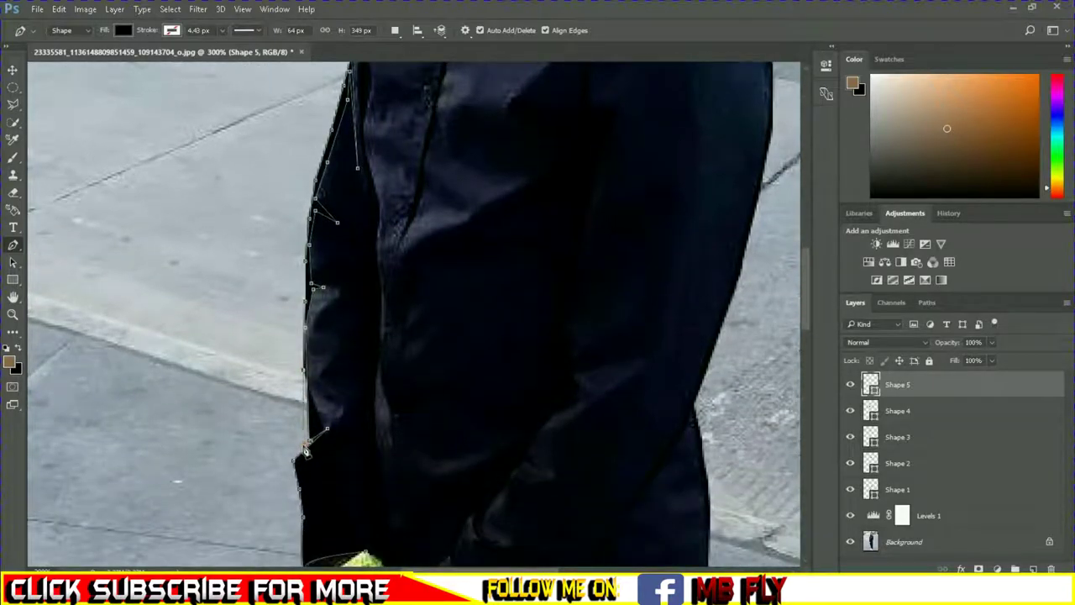
left_click(293, 462)
scroll(298, 504, "down", 1)
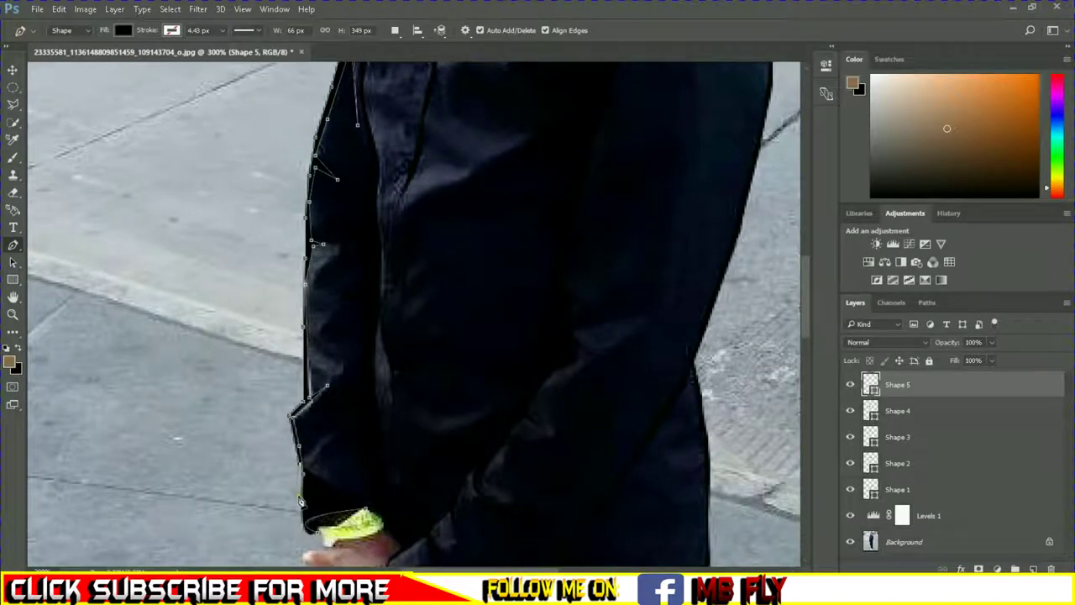
left_click(298, 498)
left_click(300, 527)
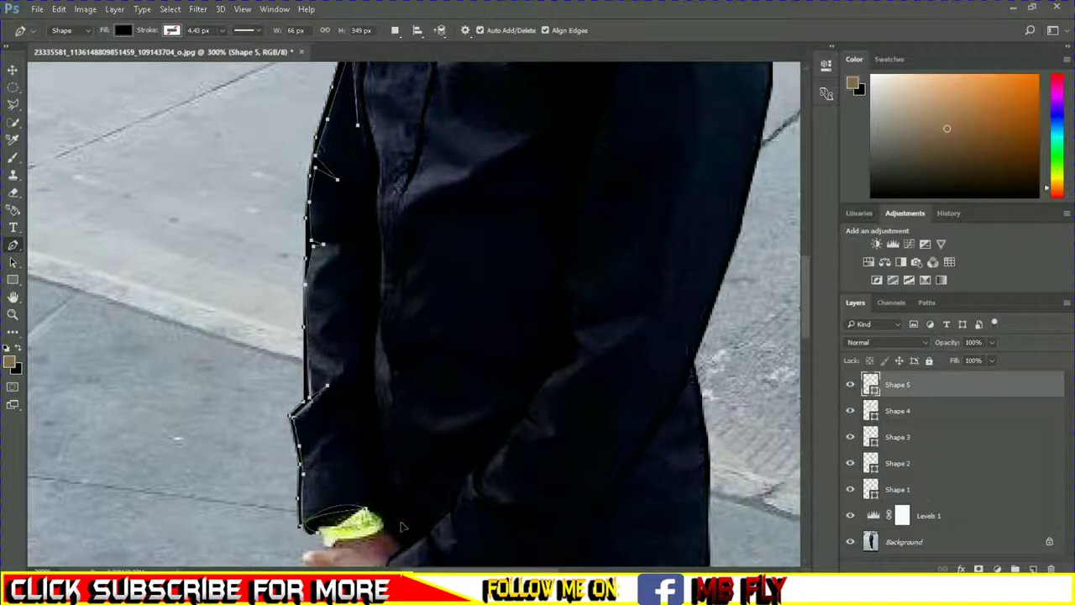
Step: Review the line art with the photo hidden at 200% zoom, then begin a shape on the leg edge
left_click(849, 542)
key("ctrl+minus")
key("ctrl+minus")
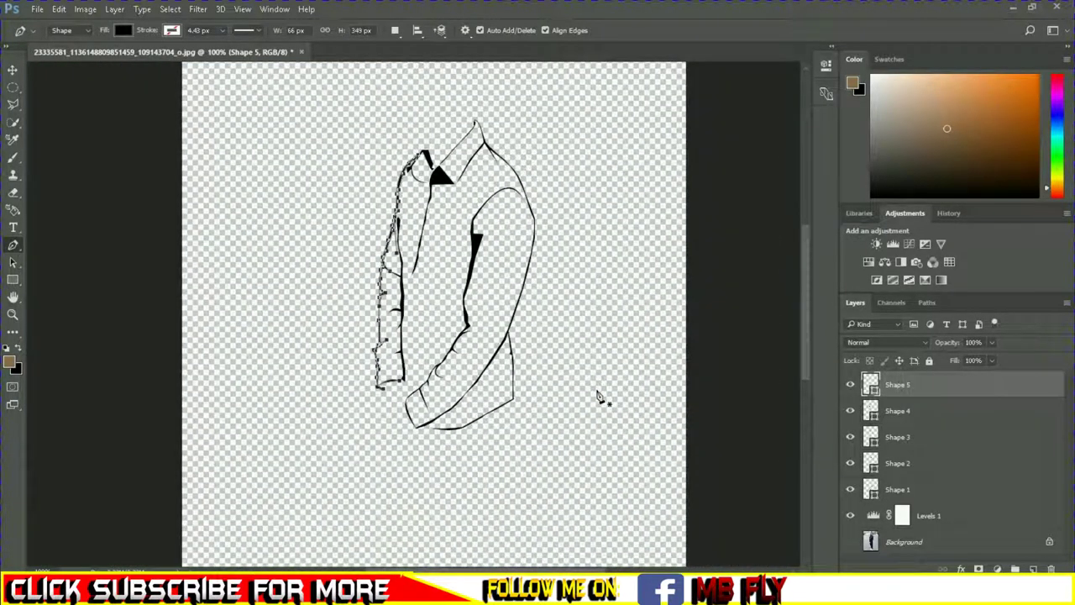
key("ctrl+plus")
left_click(849, 542)
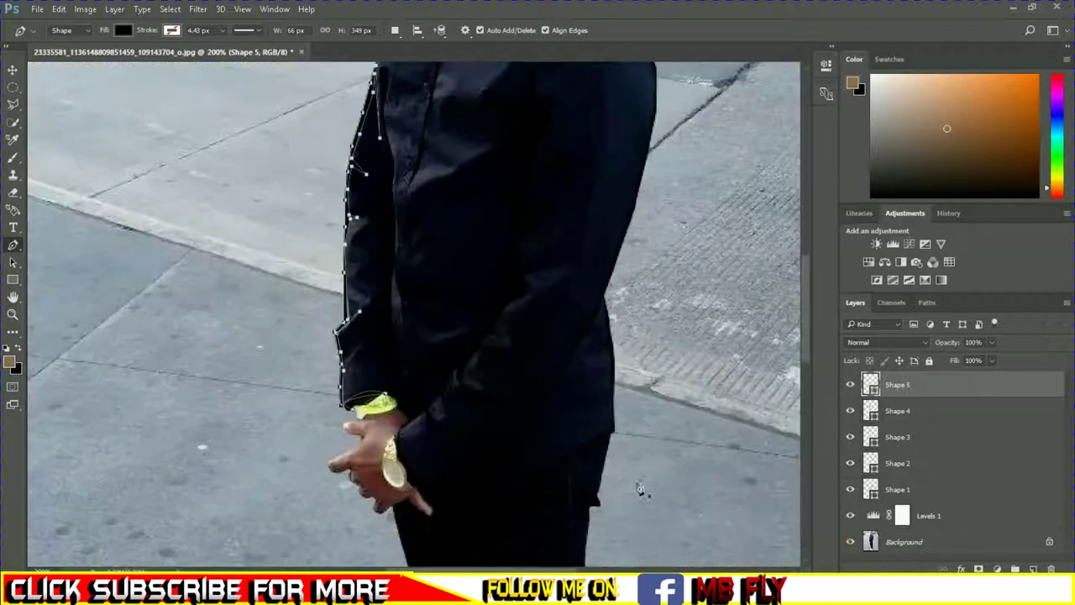
scroll(616, 174, "down", 5)
left_click(609, 166)
left_click(603, 198)
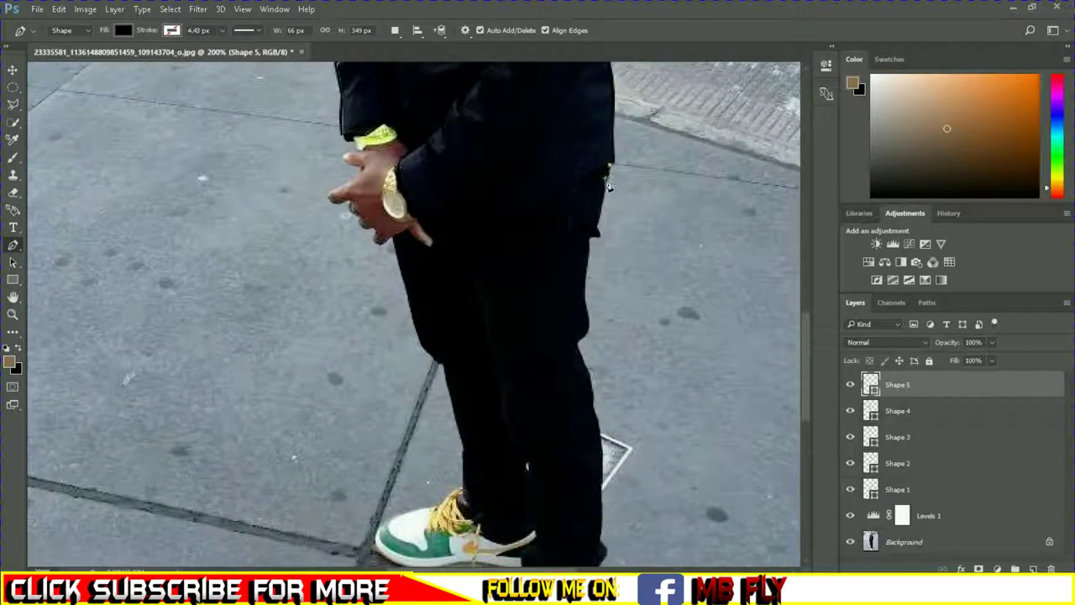
Step: Trace anchors down the right trouser leg's outer edge to the bottom of the leg
left_click(585, 275)
left_click(581, 303)
left_click_drag(577, 338, 560, 349)
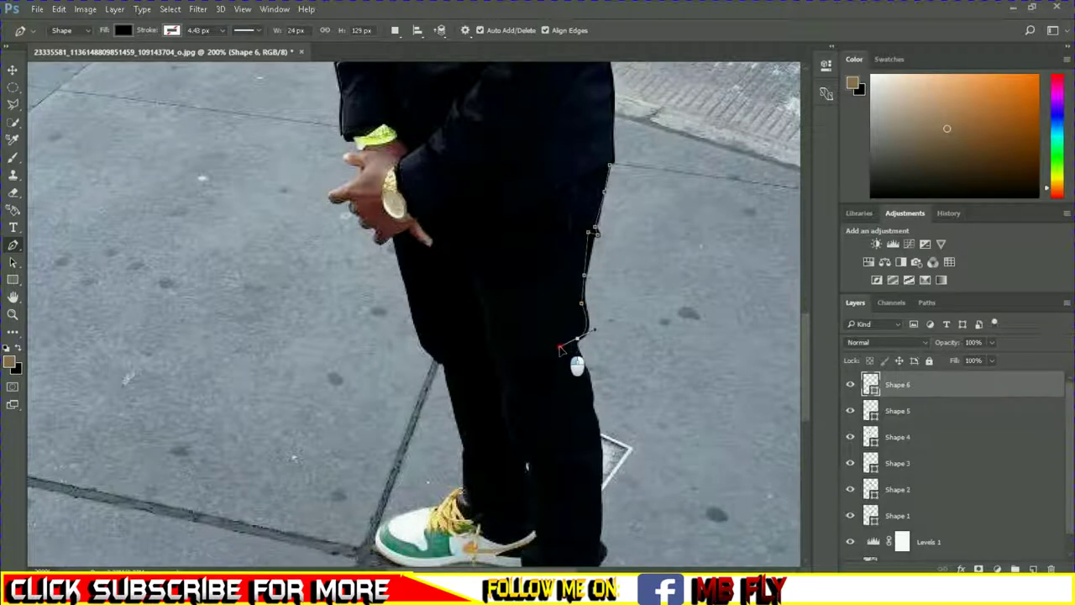
left_click(590, 395)
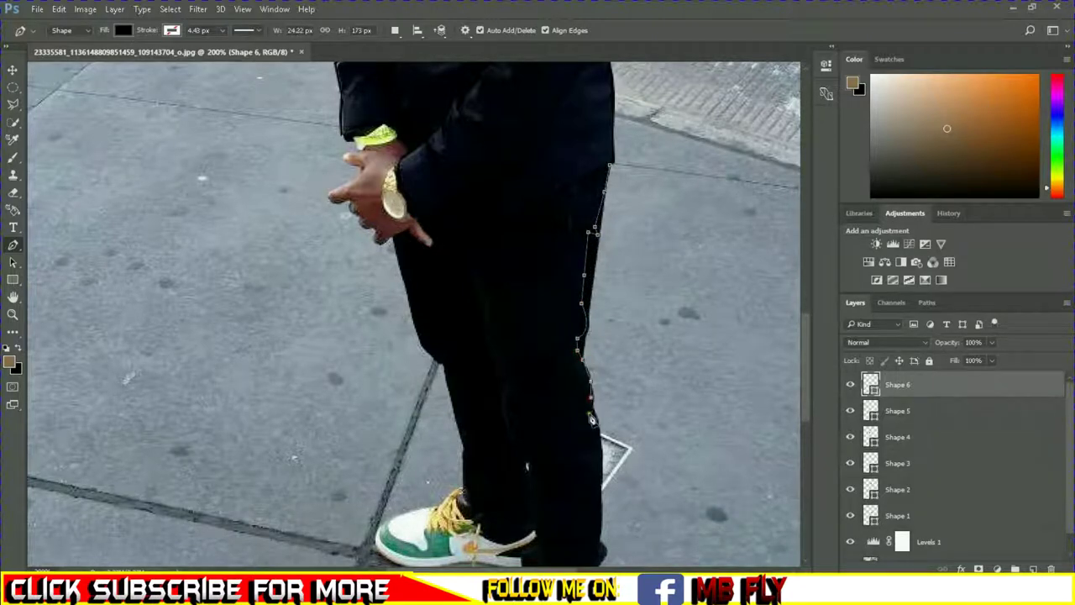
left_click(602, 470)
scroll(601, 470, "down", 1)
scroll(601, 460, "down", 1)
left_click(599, 464)
left_click(596, 489)
Step: Extend the leg outline across the trouser hem, undoing a misplaced point
scroll(592, 508, "down", 2)
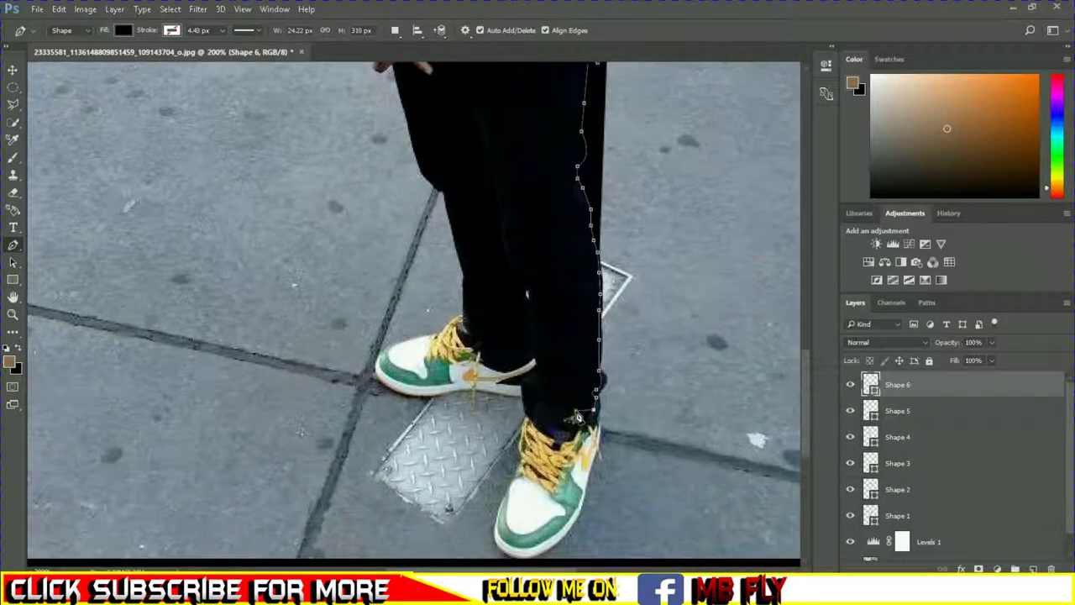
left_click(533, 390)
left_click(529, 351)
left_click(546, 357)
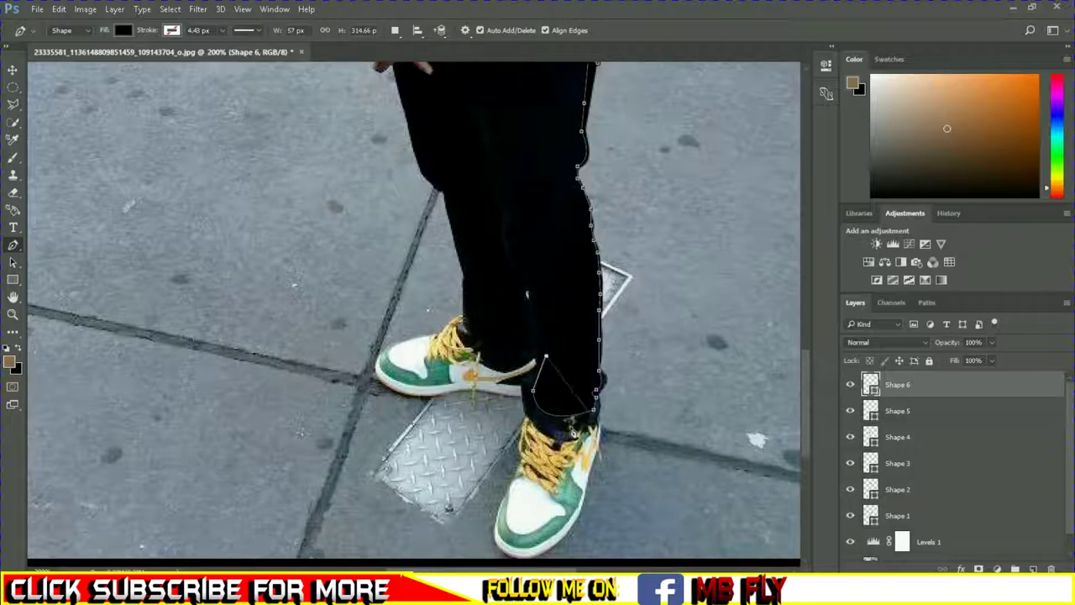
scroll(605, 378, "up", 1)
key("ctrl+z")
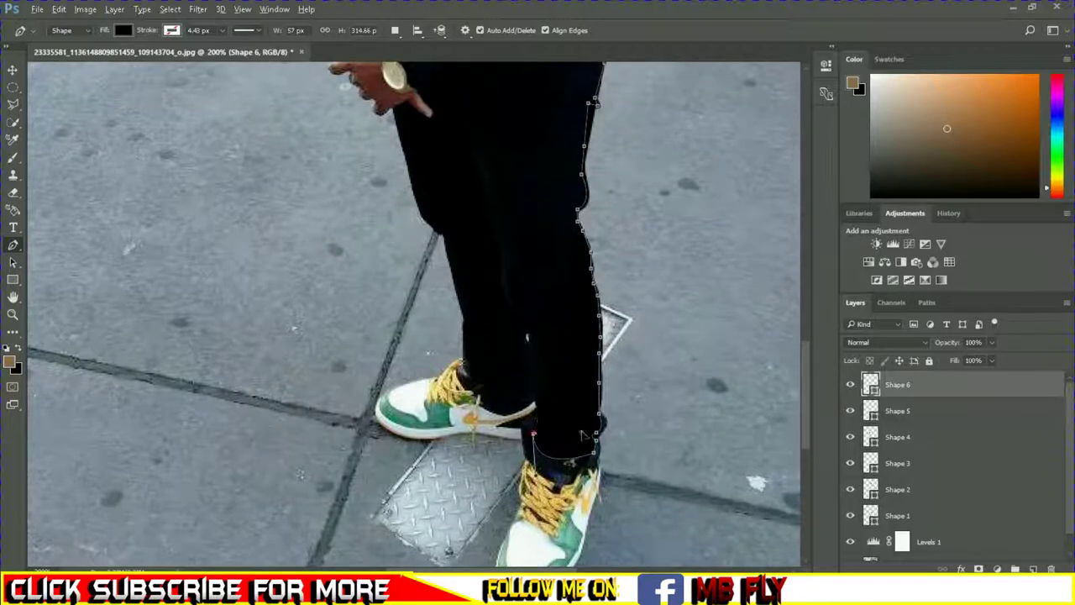
Step: Lower Shape 6's opacity and brighten the Background photo with a Curves adjustment
left_click_drag(991, 361, 930, 361)
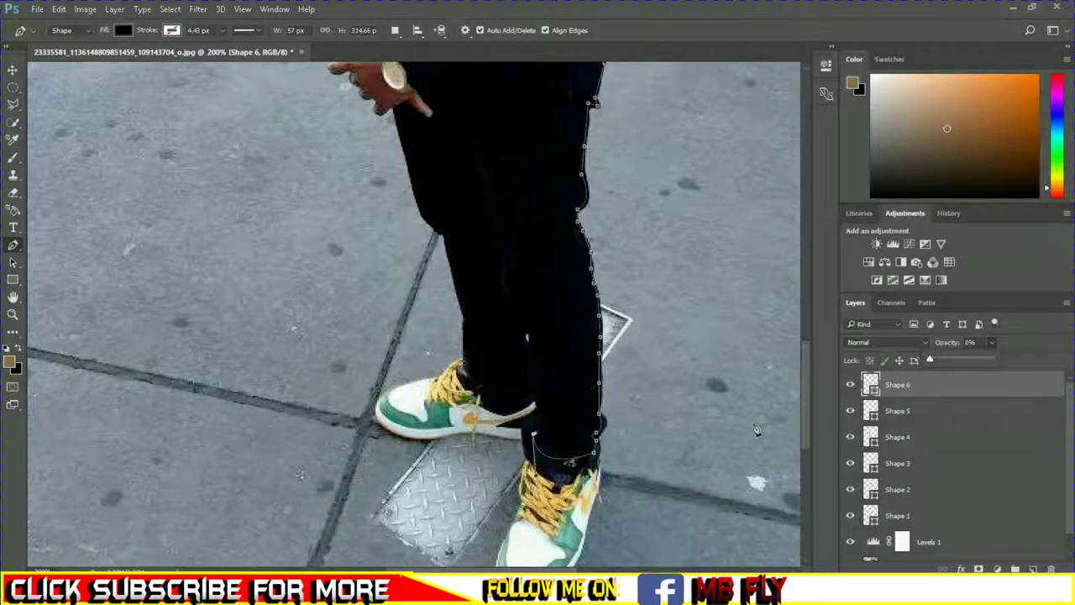
scroll(923, 462, "down", 1)
left_click(903, 548)
key("ctrl+m")
left_click_drag(800, 246, 801, 225)
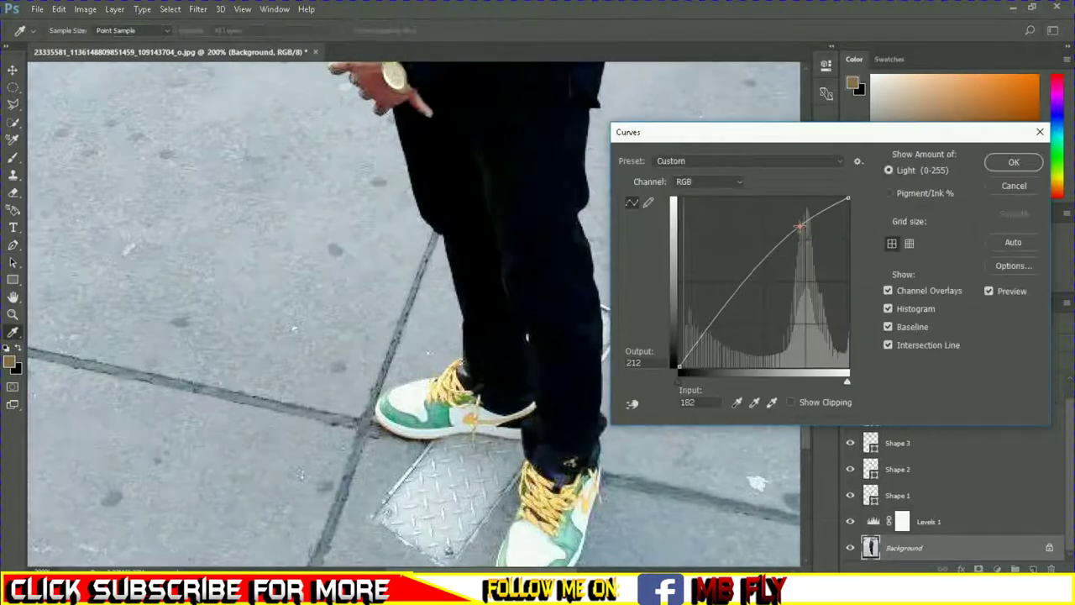
left_click(1014, 162)
scroll(924, 470, "up", 1)
left_click(897, 384)
Step: Trace the inner leg edge up from the hem toward the hip
left_click_drag(534, 440, 534, 354)
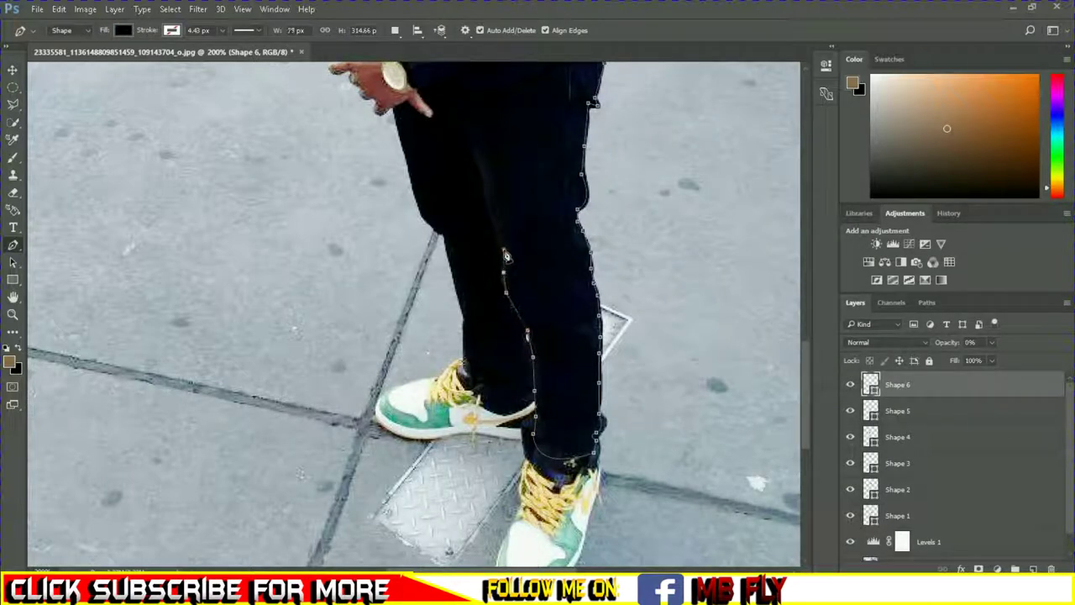
scroll(496, 277, "up", 3)
left_click(483, 307)
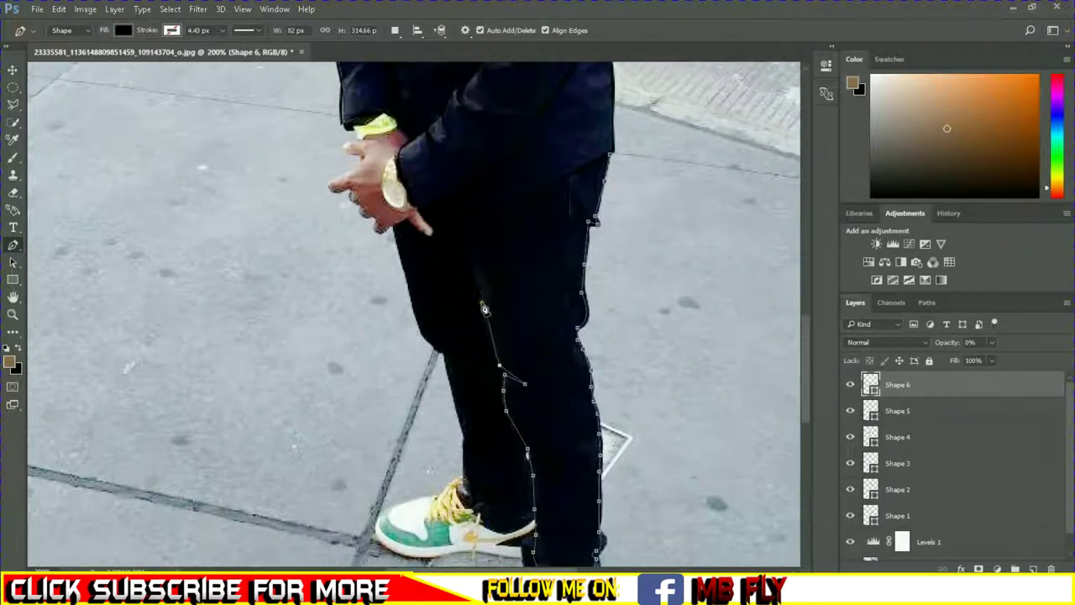
left_click(467, 256)
left_click(458, 230)
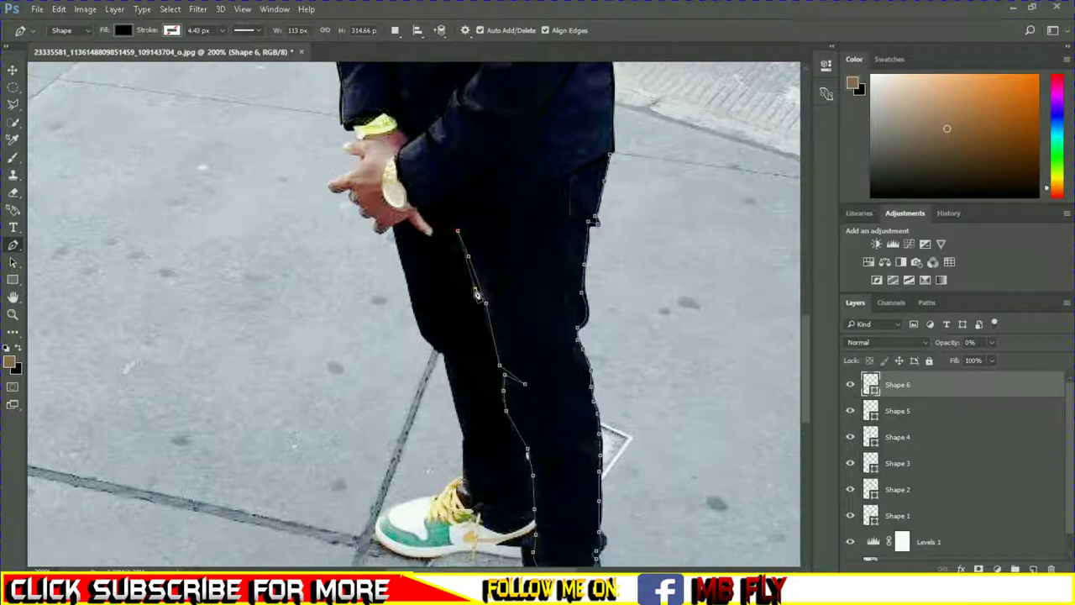
scroll(504, 416, "down", 1)
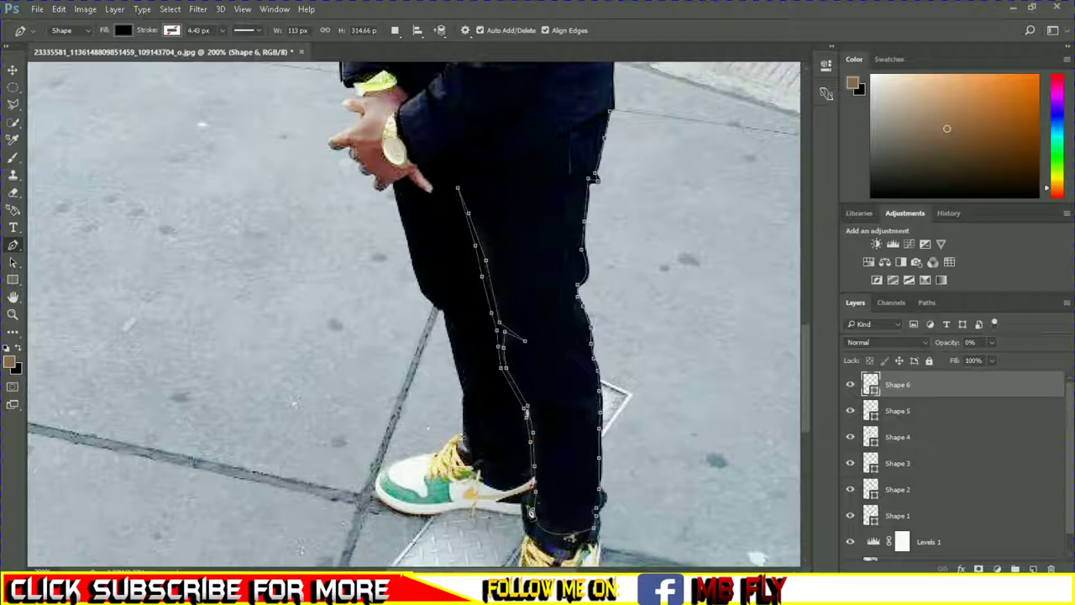
Step: Reshape the leg's bottom curve and finish the right edge up to the top of the leg
left_click_drag(600, 531, 595, 511)
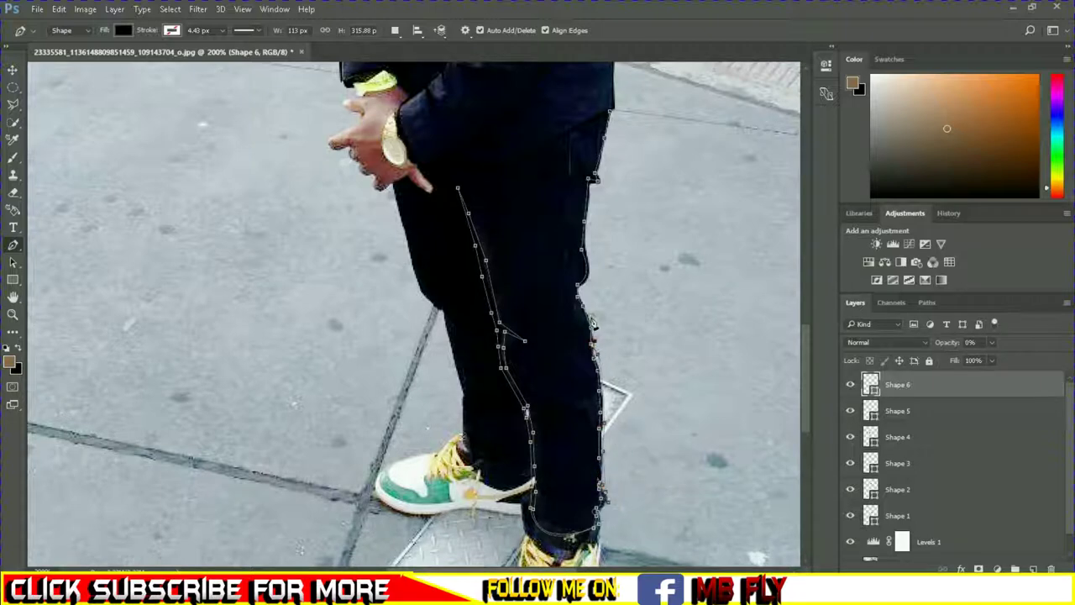
left_click_drag(578, 286, 587, 280)
left_click_drag(586, 243, 590, 229)
left_click_drag(596, 175, 608, 152)
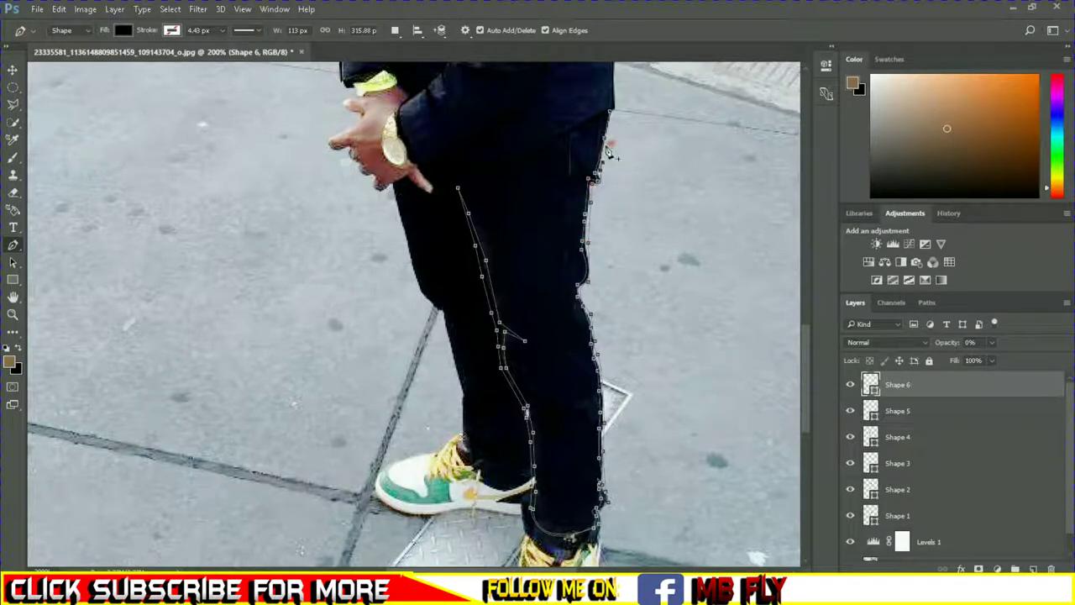
scroll(949, 471, "down", 1)
Step: Restore Shape 6 to full opacity, checking it with the photo hidden and shown
left_click(848, 547)
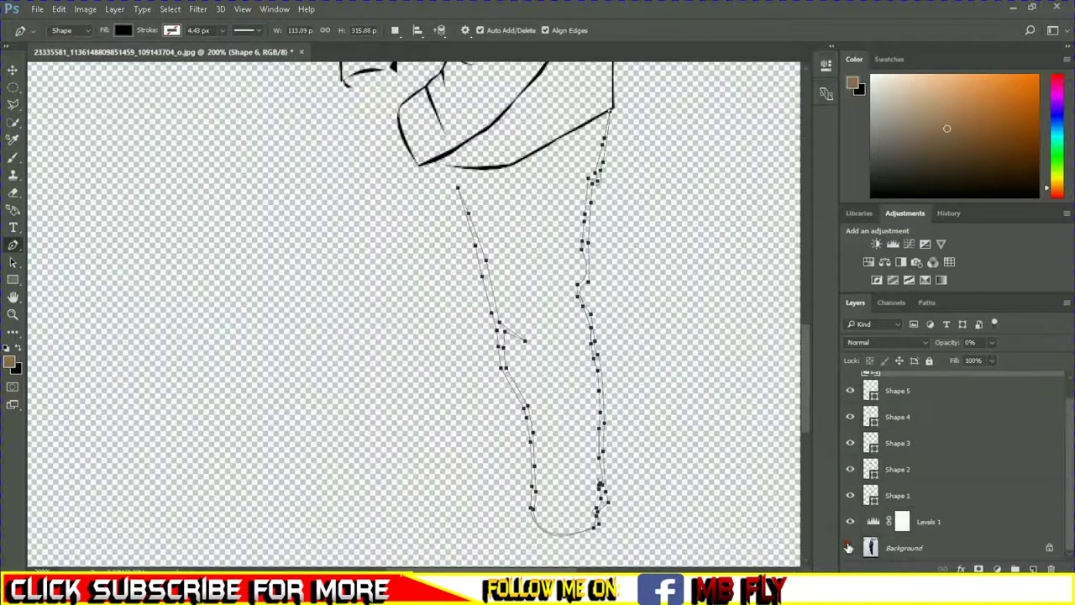
left_click_drag(990, 343, 1071, 361)
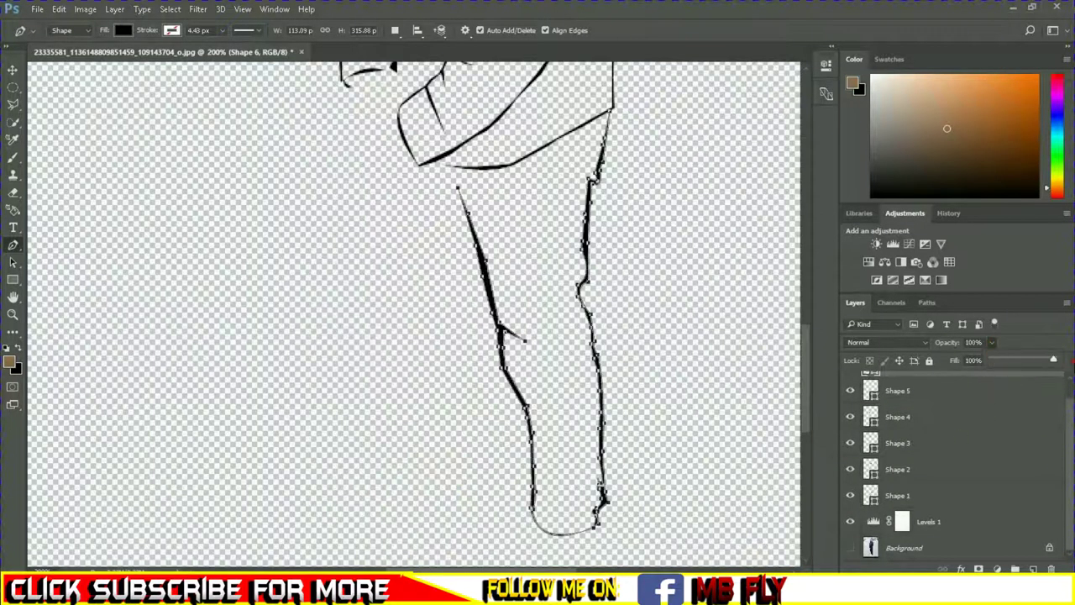
left_click(896, 547)
left_click(850, 547)
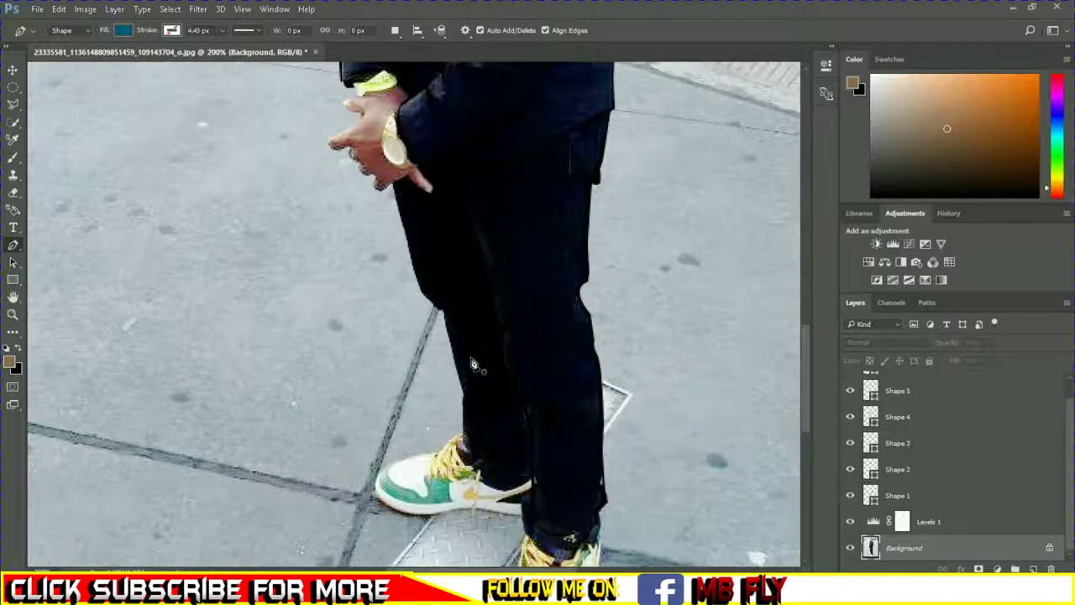
Step: Pen-draw Shape 7 down the left trouser leg's outer edge to the shoe, then make it transparent
left_click(400, 212)
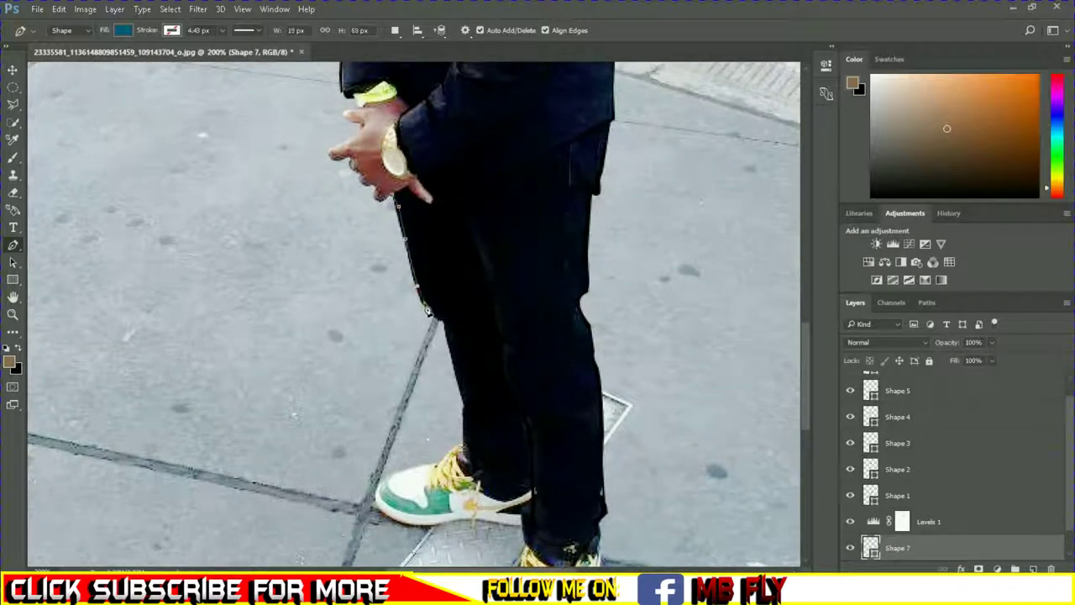
left_click(466, 400)
left_click(466, 426)
left_click(465, 447)
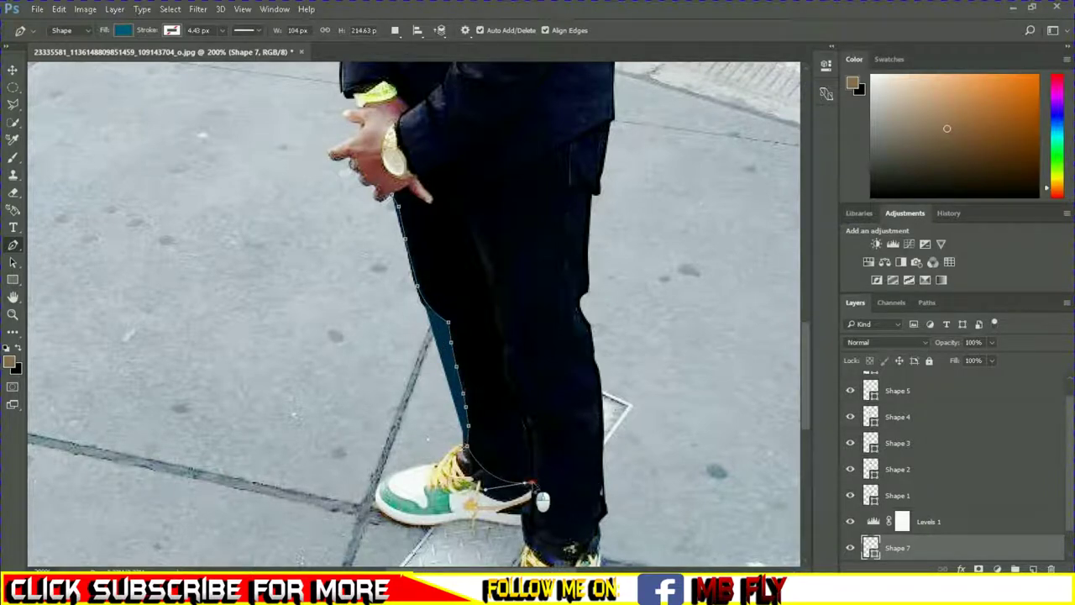
left_click(531, 485)
left_click(465, 449)
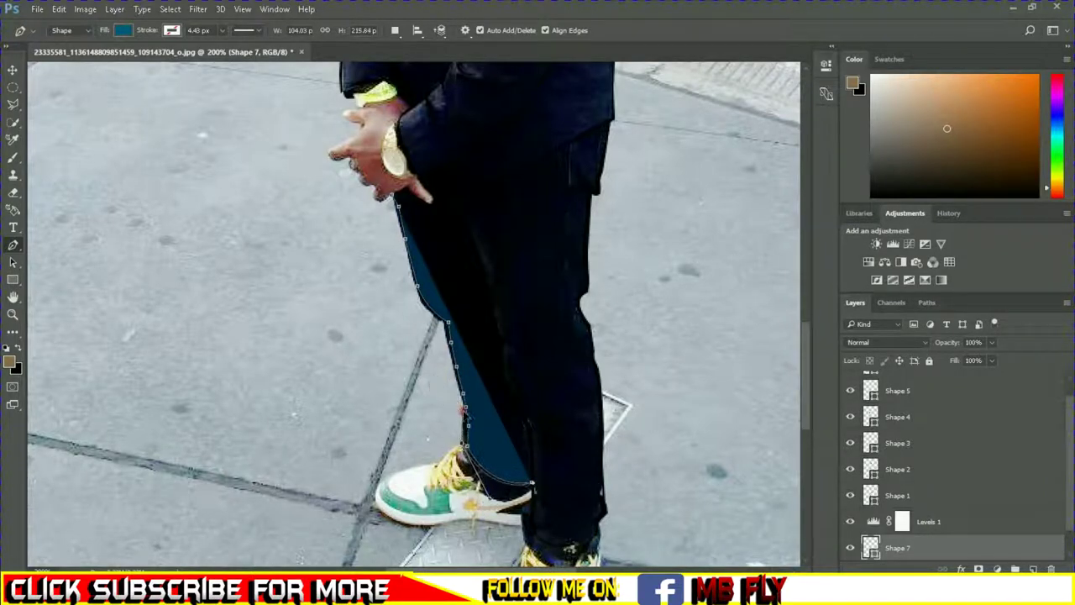
key("0")
key("0")
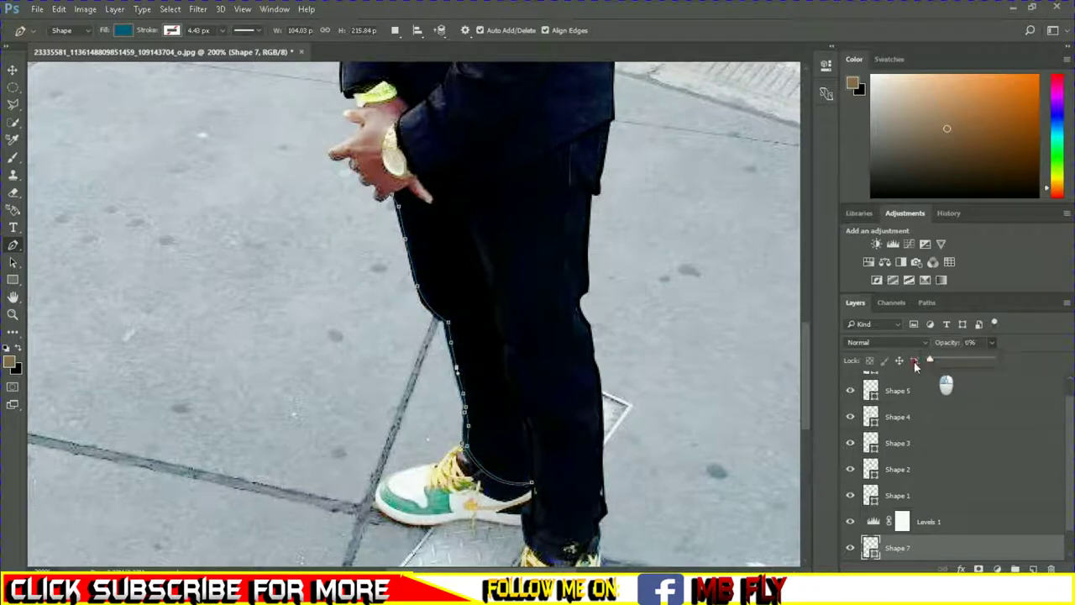
Step: Fill Shape 7 black, move it above Levels 1, and restore it to 100% opacity
left_click(126, 30)
left_click(106, 223)
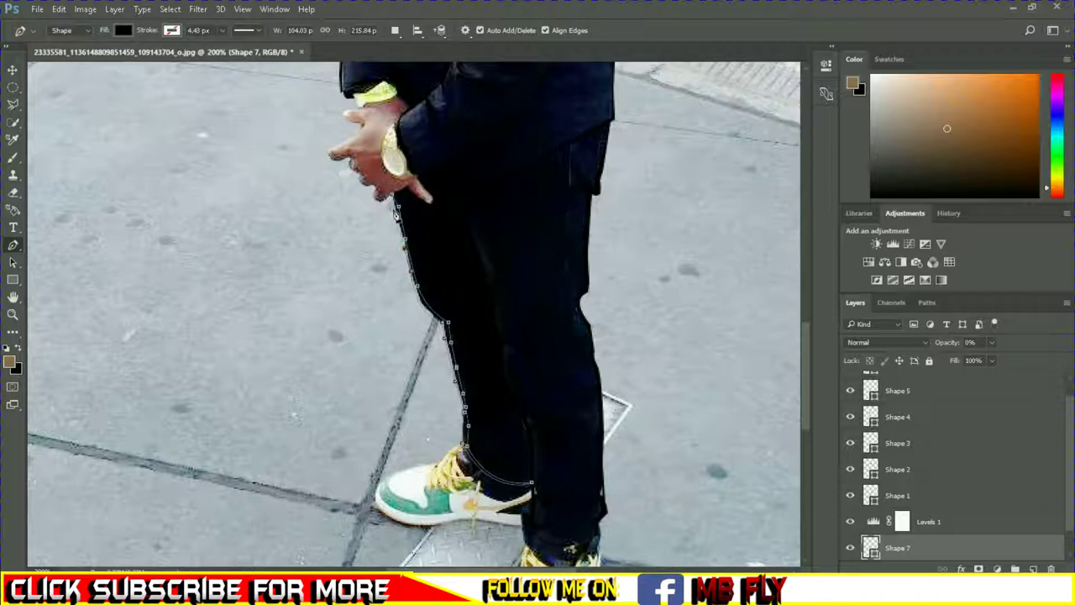
left_click_drag(897, 547, 897, 509)
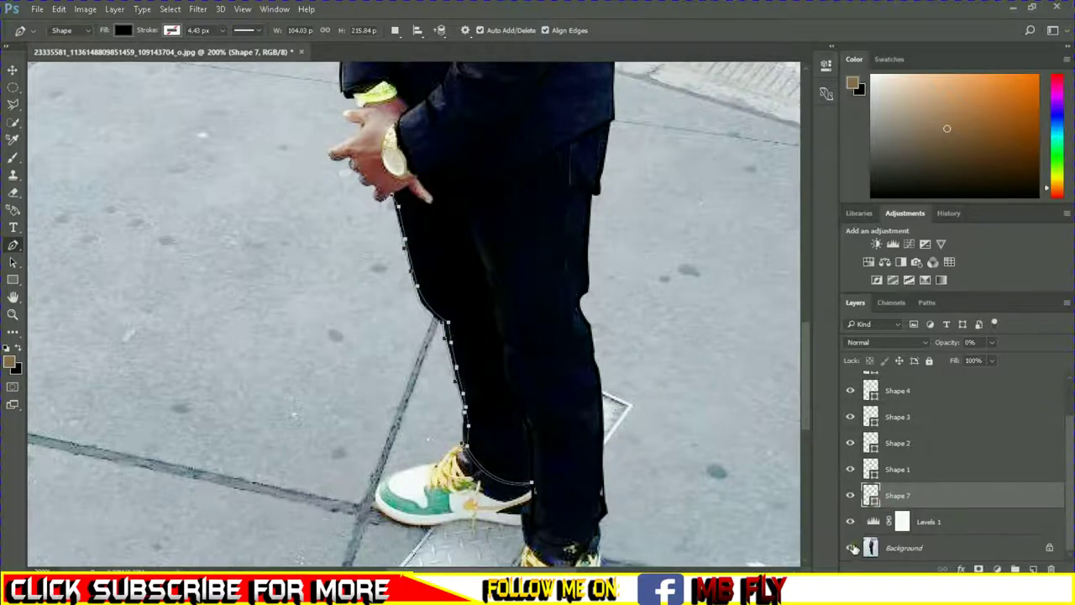
left_click(850, 548)
left_click_drag(991, 360, 1055, 359)
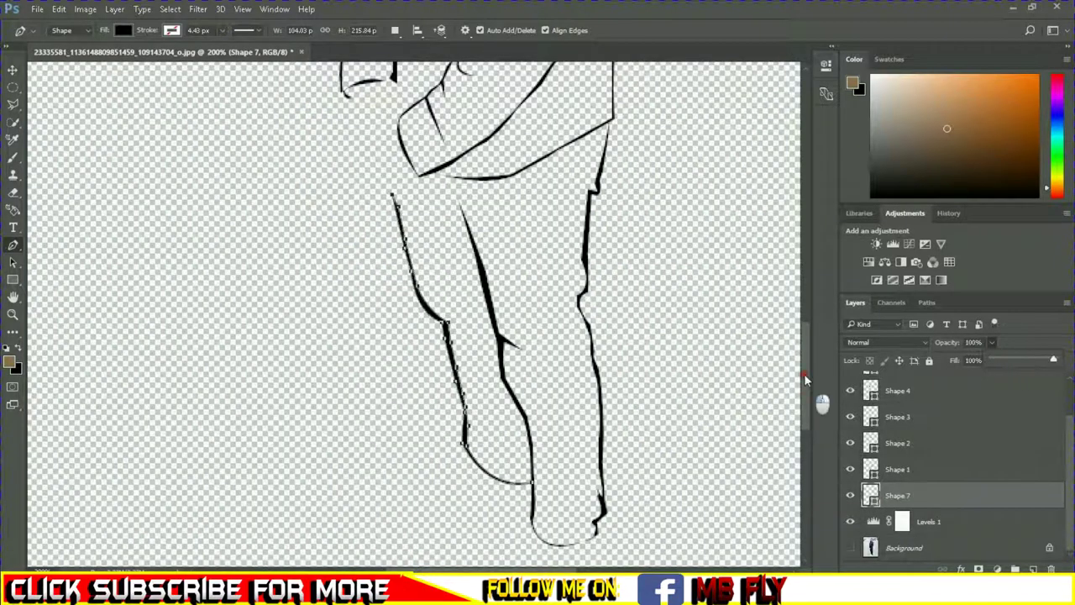
scroll(805, 353, "up", 3)
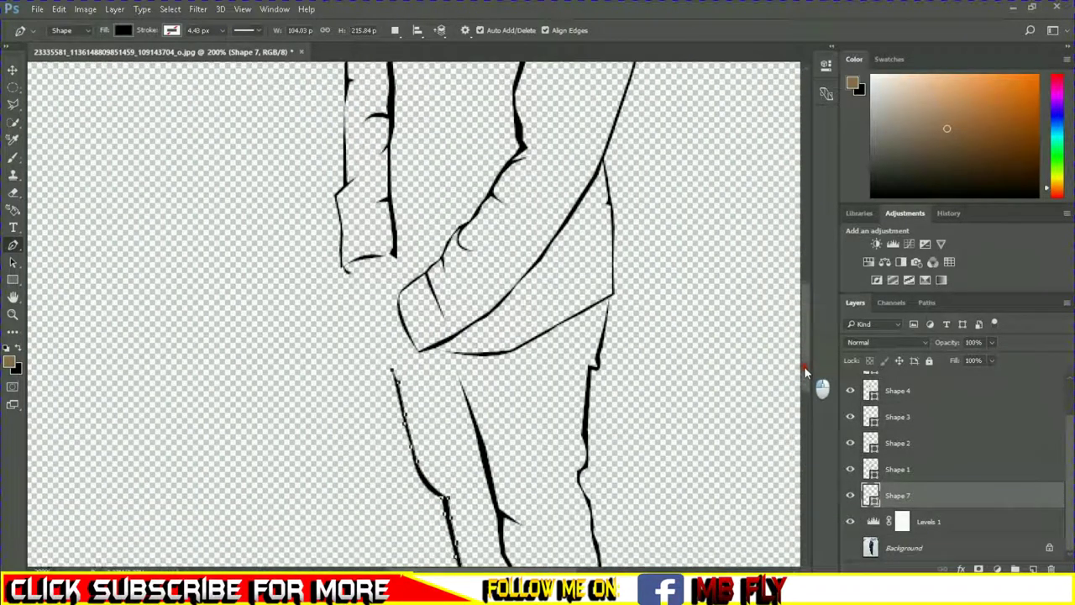
scroll(804, 382, "down", 3)
left_click(850, 548)
scroll(403, 252, "up", 2)
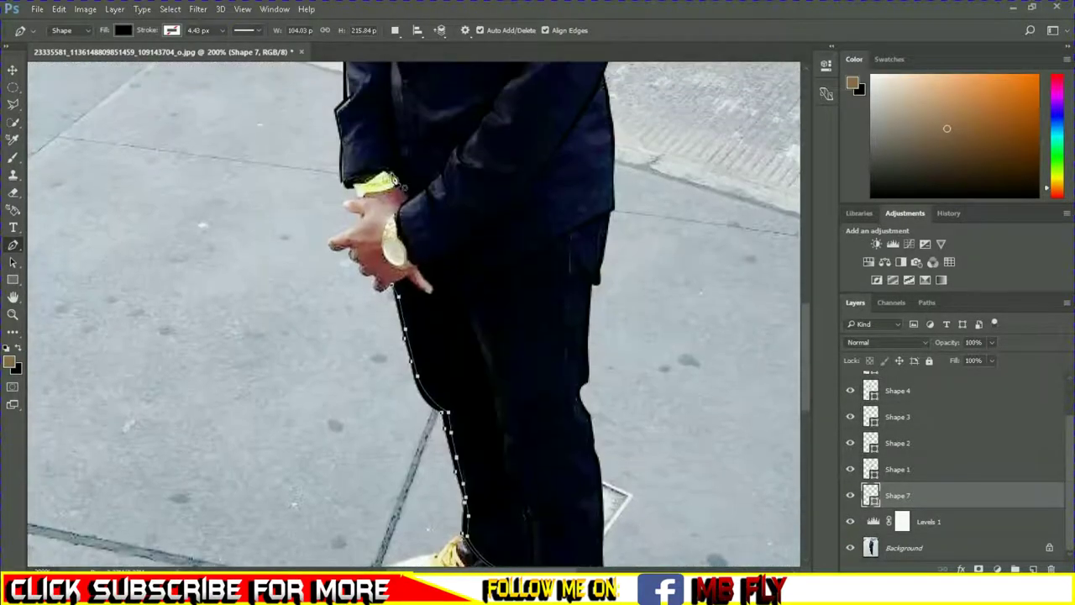
Step: Trace the short wrist lines as pen shapes, hiding the photo to check them
left_click(404, 198)
left_click(414, 210)
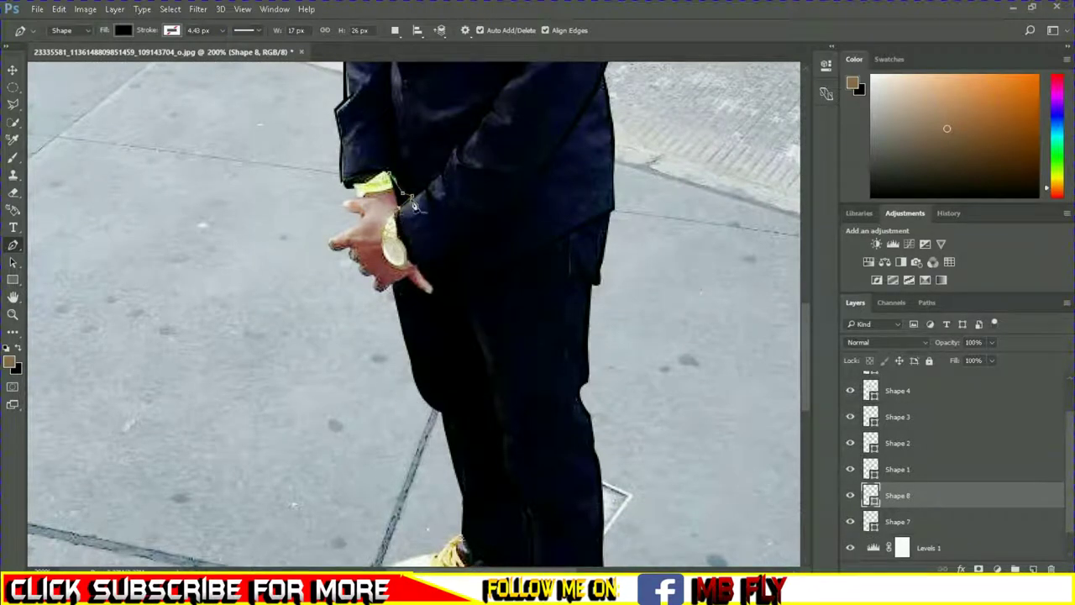
left_click(402, 193)
left_click(389, 173)
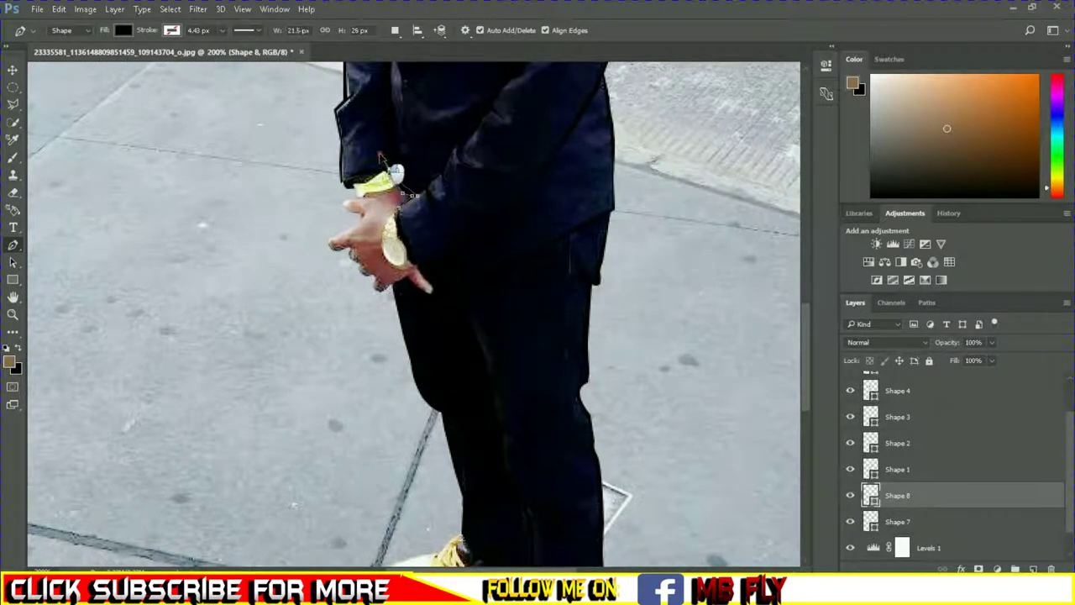
left_click(849, 550)
left_click(361, 206)
left_click(398, 210)
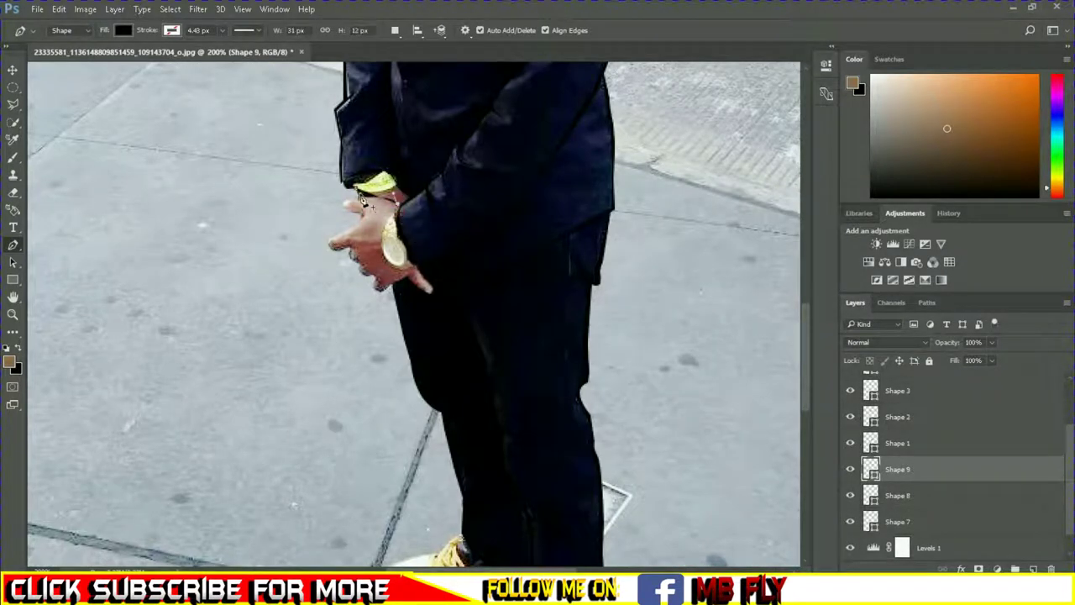
left_click(347, 202)
scroll(848, 424, "down", 1)
left_click(850, 548)
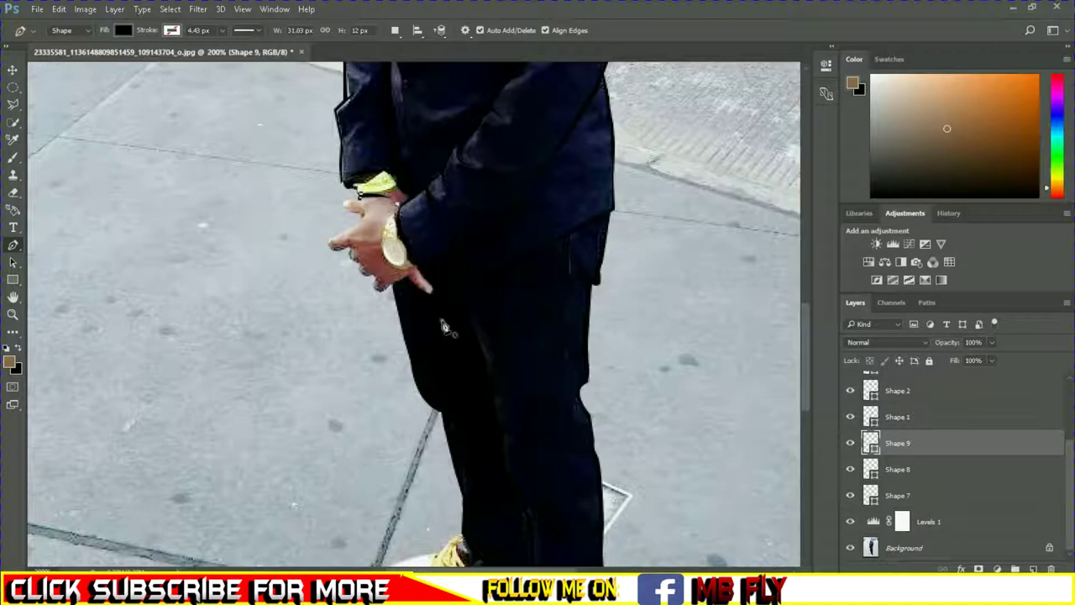
Step: Draw a curved wrist outline along the sleeve and check it against the hidden photo
left_click(430, 289)
left_click(396, 256)
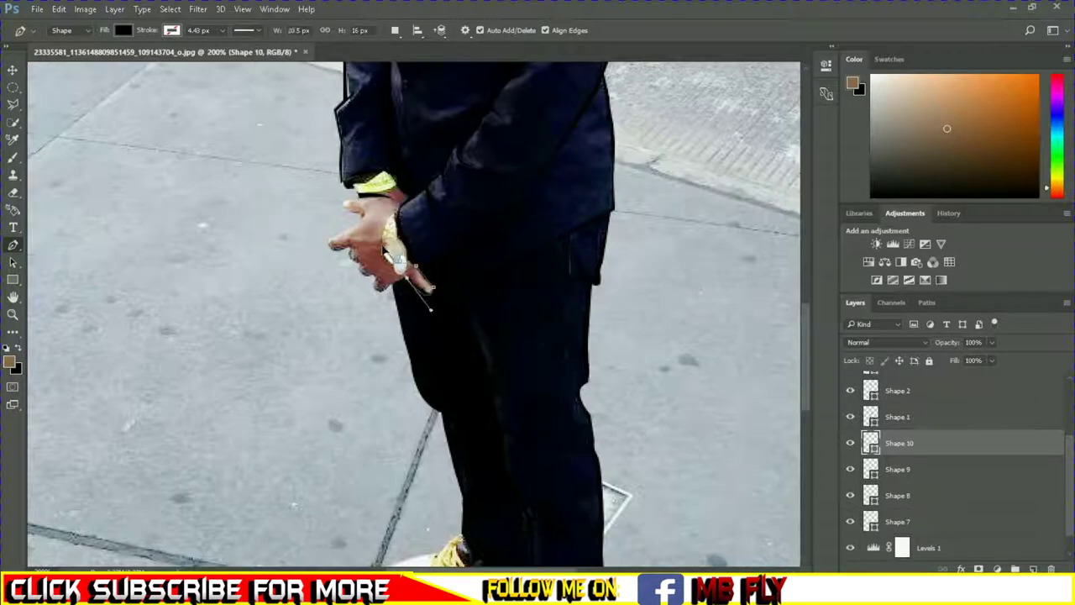
left_click(402, 282)
left_click_drag(430, 304, 446, 288)
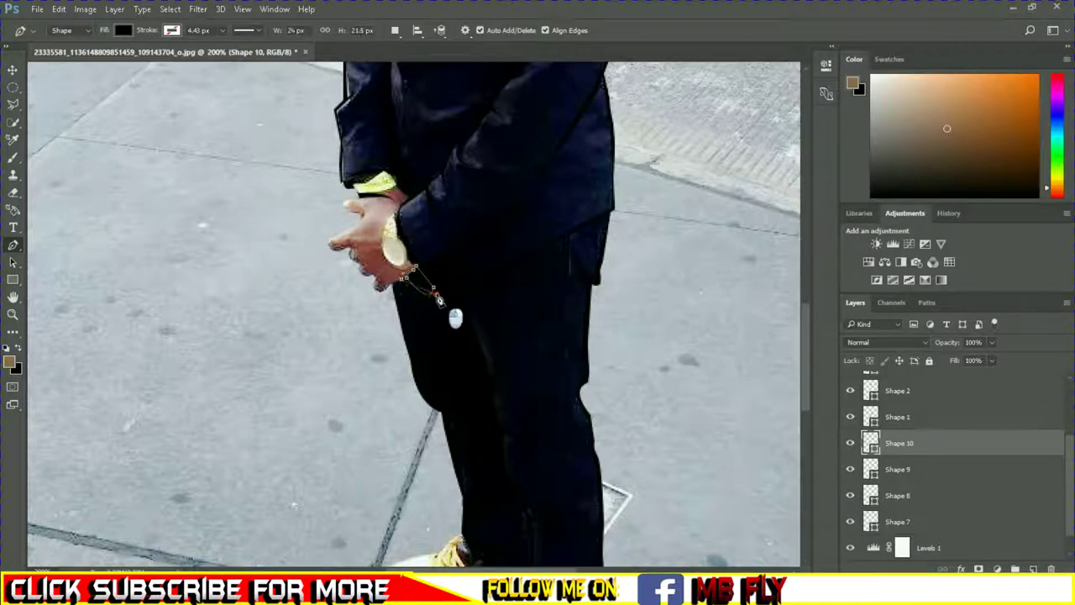
left_click(405, 277)
scroll(924, 471, "down", 1)
left_click(850, 547)
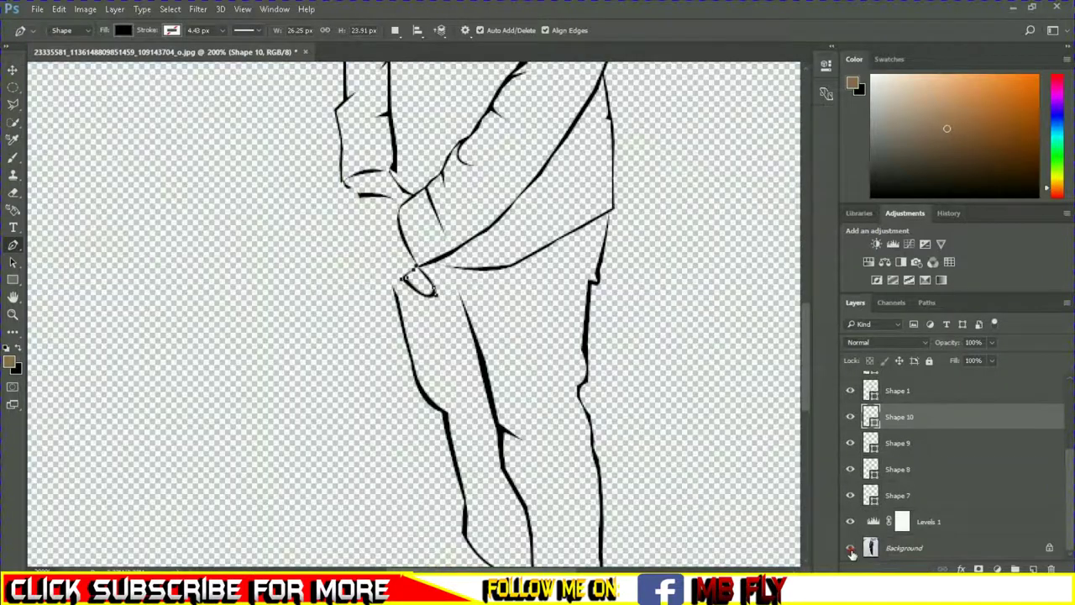
left_click(850, 548)
Step: Start Shape 11 beside the hand, curving the outline around the fingertip and top finger
left_click(400, 284)
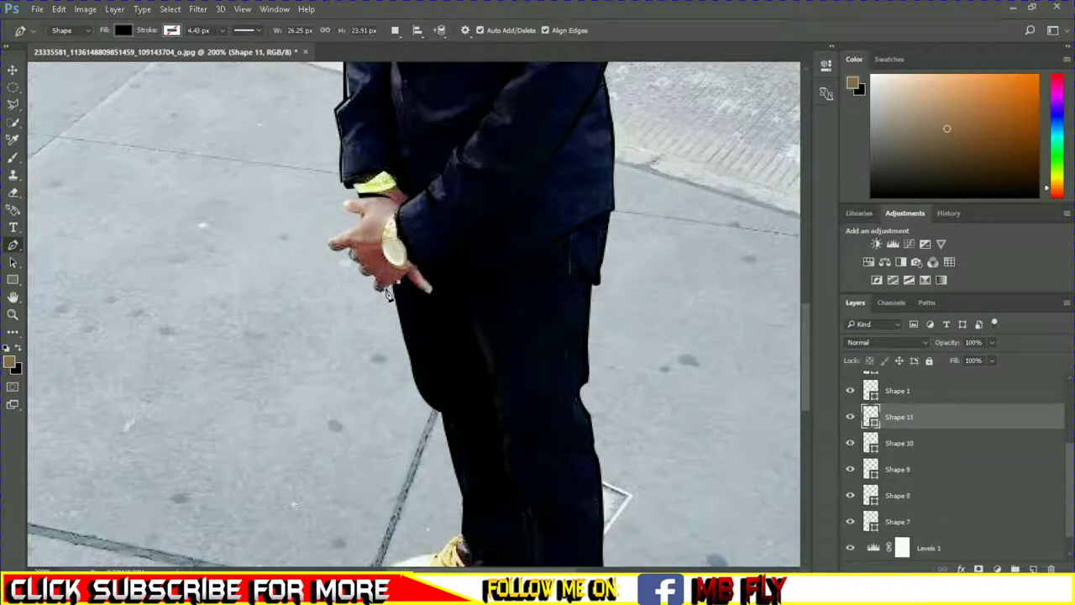
left_click(371, 285)
left_click(351, 282)
left_click(351, 267)
key("ctrl+plus")
key("ctrl+plus")
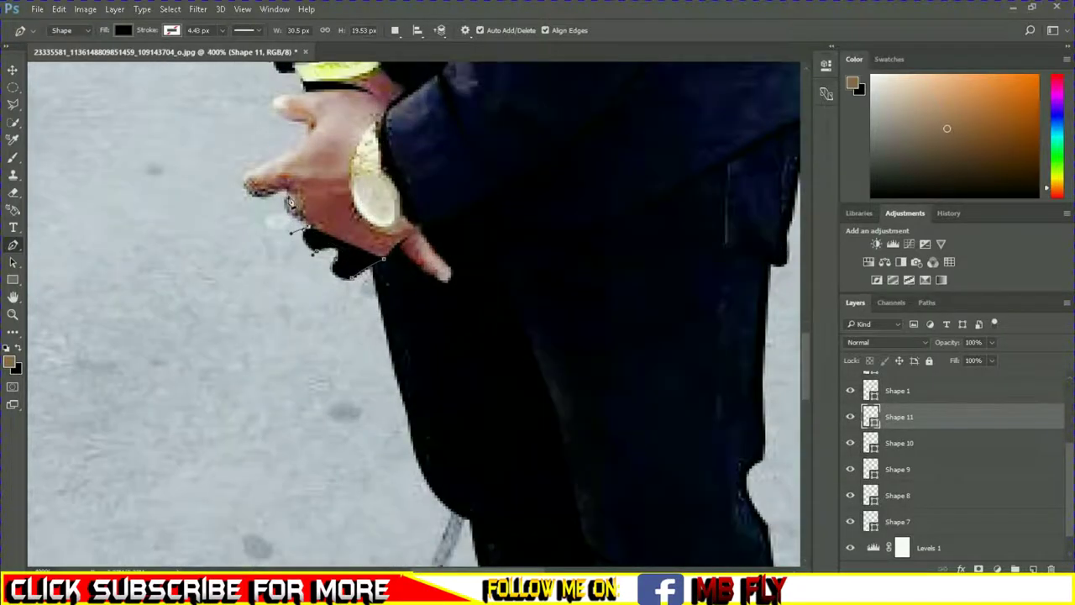
left_click_drag(316, 172, 301, 176)
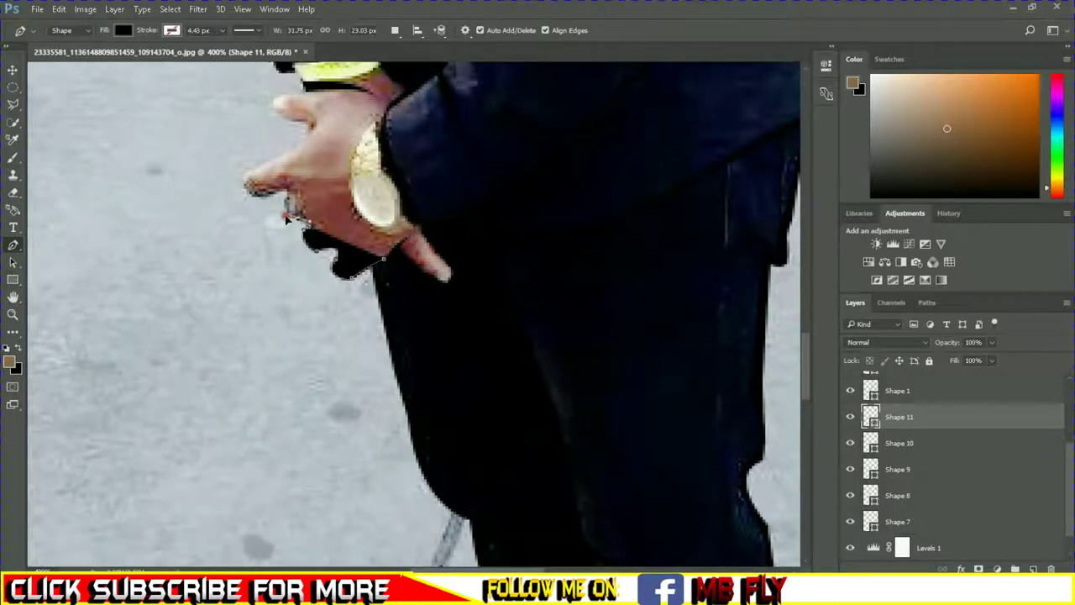
left_click_drag(252, 189, 282, 161)
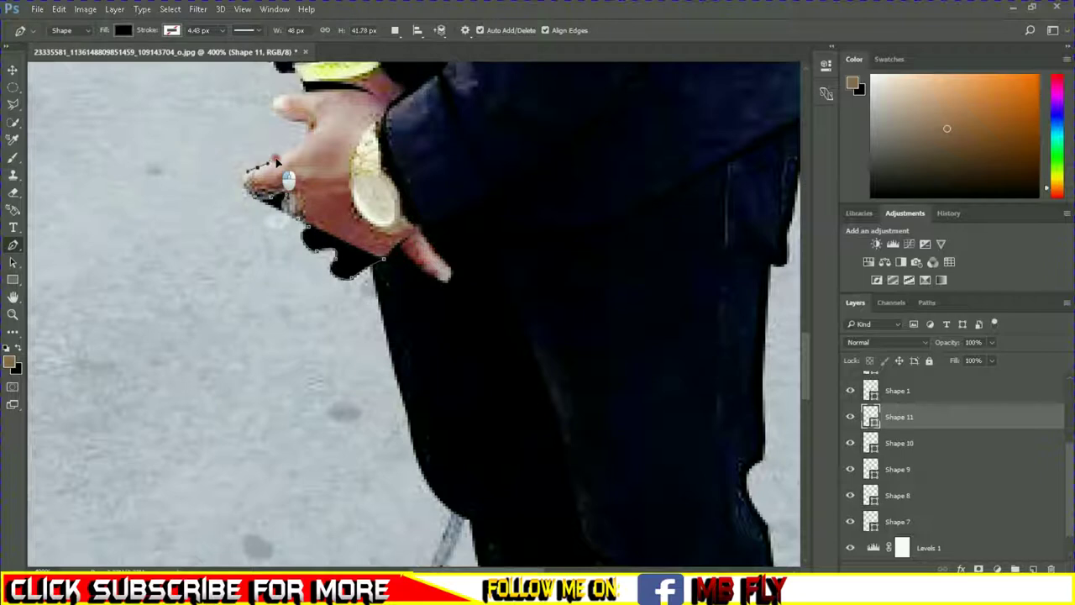
left_click_drag(301, 121, 277, 117)
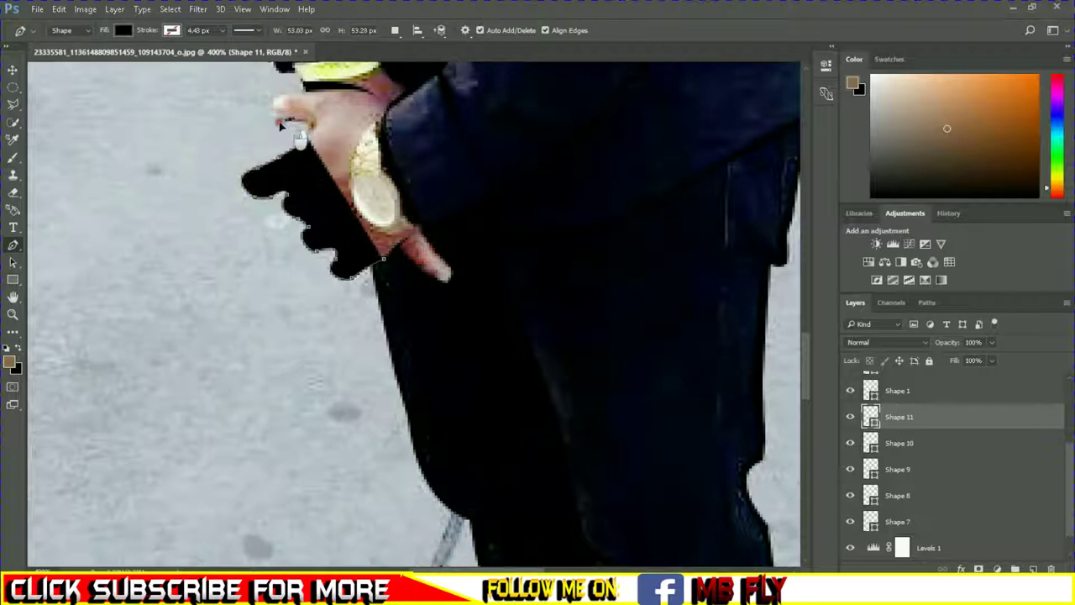
left_click_drag(301, 87, 254, 92)
Step: Continue Shape 11 around the knuckles and along the hand's lower edge
left_click_drag(283, 126, 286, 128)
left_click(303, 144, "alt")
left_click_drag(246, 170, 199, 185)
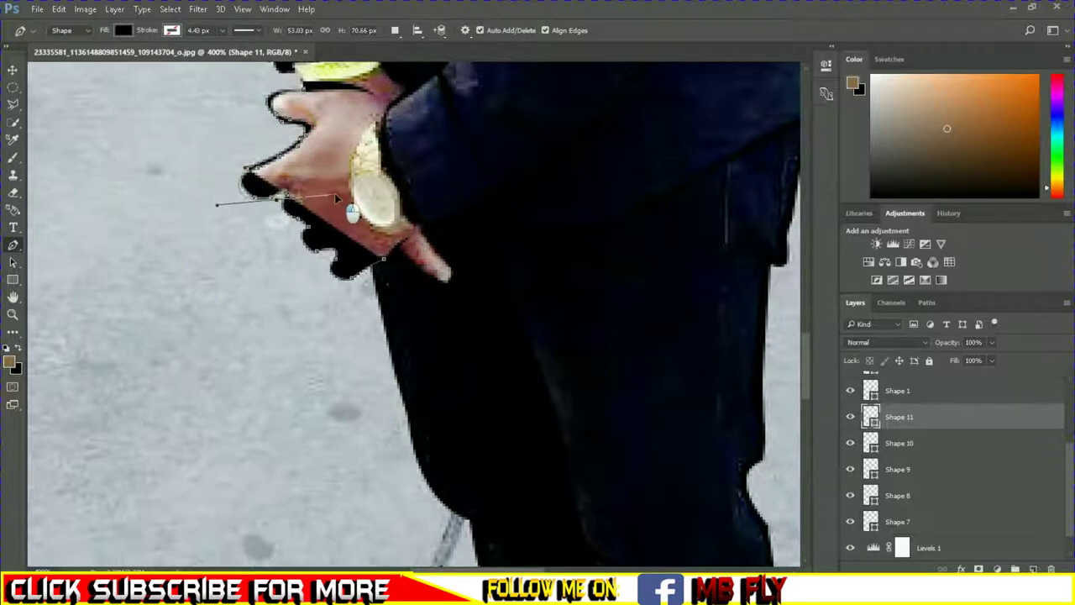
left_click_drag(302, 220, 314, 228)
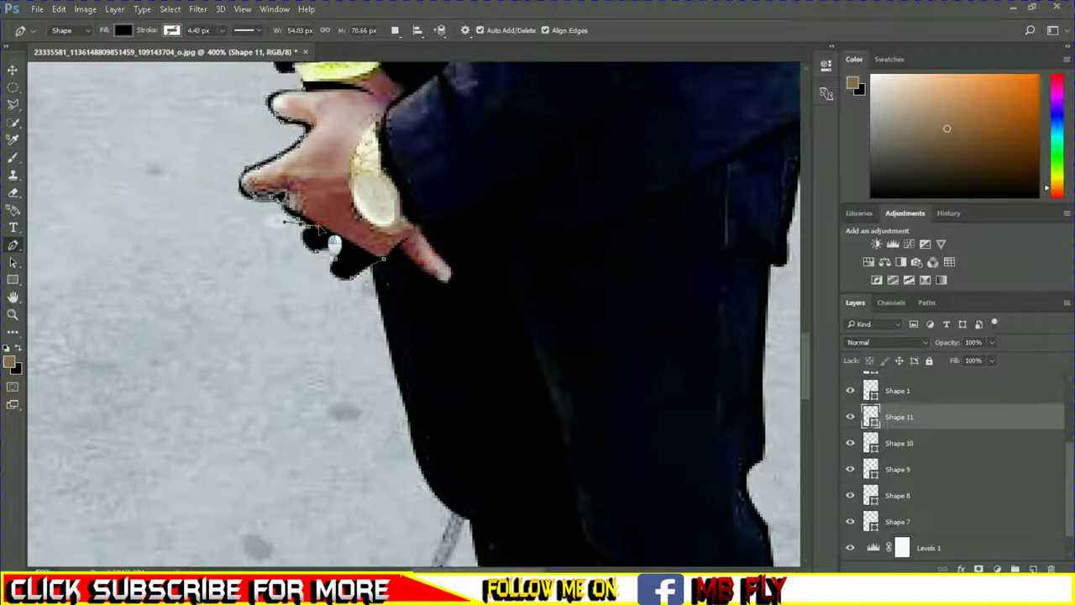
left_click_drag(324, 252, 357, 254)
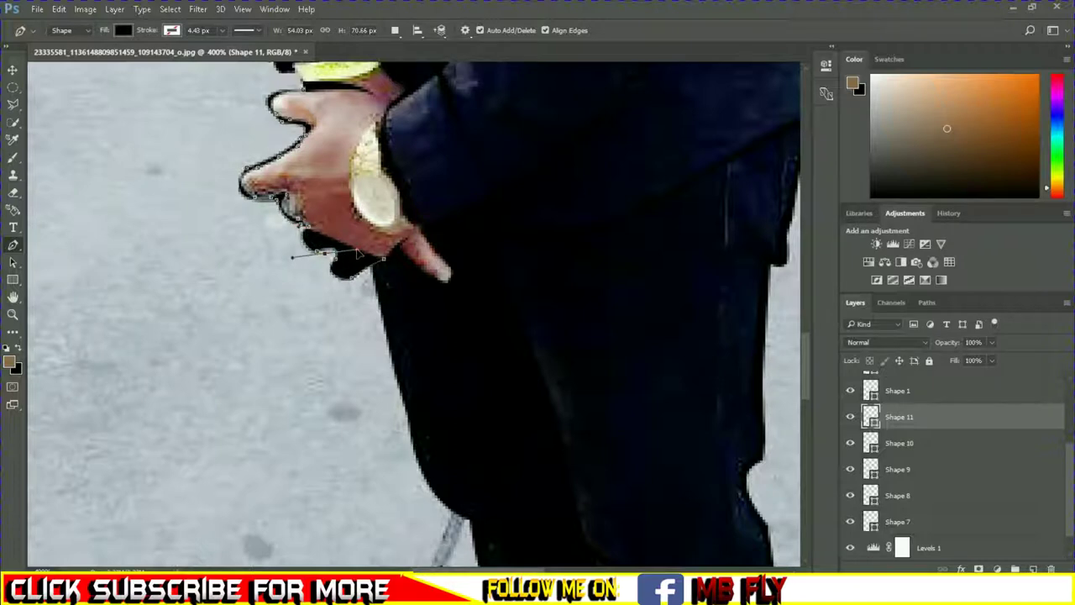
left_click(318, 299)
key("ctrl+z")
left_click_drag(369, 273, 387, 253)
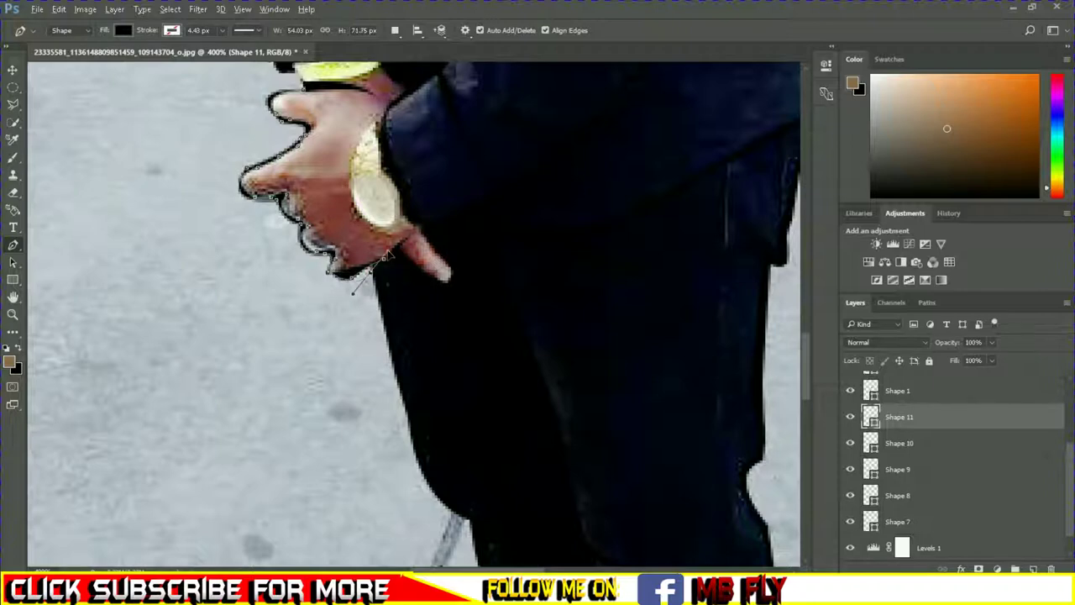
scroll(853, 537, "down", 1)
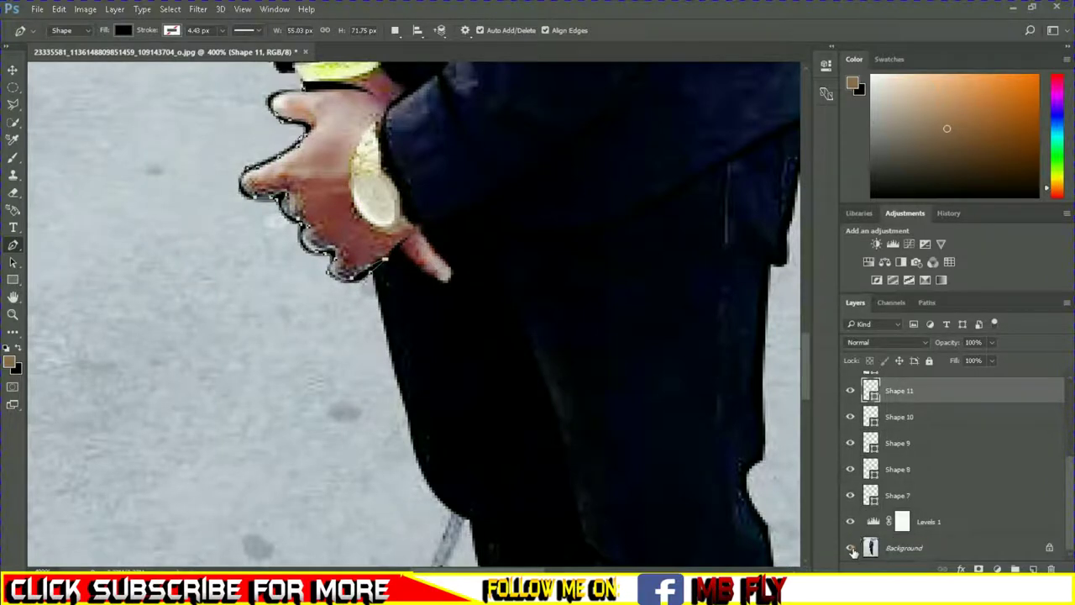
Step: Toggle the photo to review the line art and start a small shape near the wrist
left_click(850, 547)
scroll(576, 396, "up", 1)
scroll(576, 395, "up", 2)
left_click(850, 548)
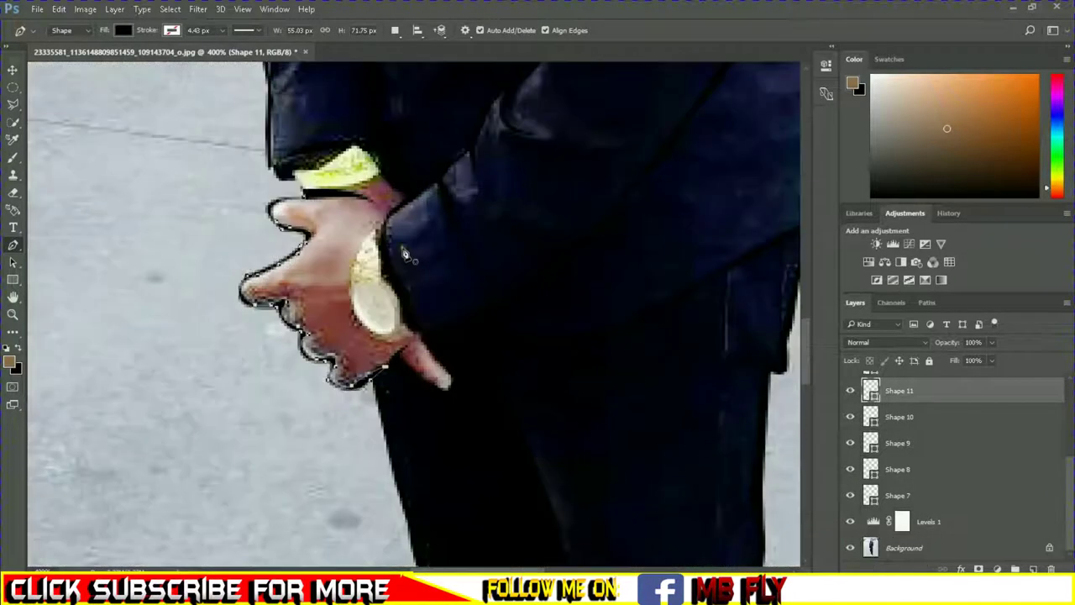
left_click(294, 184)
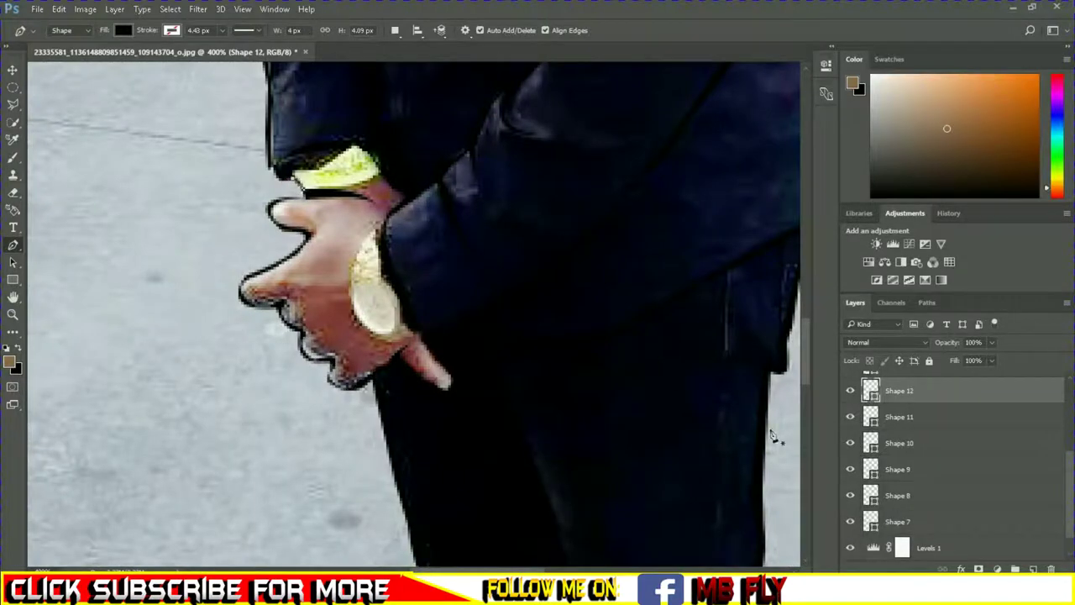
Step: Review the whole line art with the photo hidden, then restore it and scroll up to the face
scroll(852, 537, "down", 1)
left_click(850, 547)
scroll(644, 401, "down", 2)
scroll(645, 399, "down", 2)
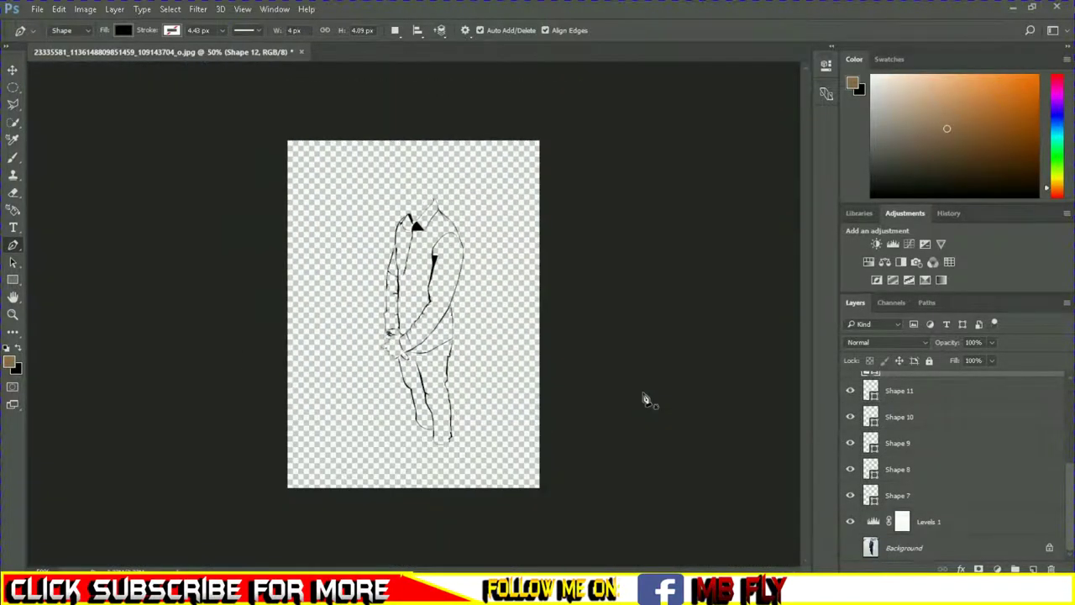
scroll(644, 399, "up", 1)
scroll(645, 399, "up", 1)
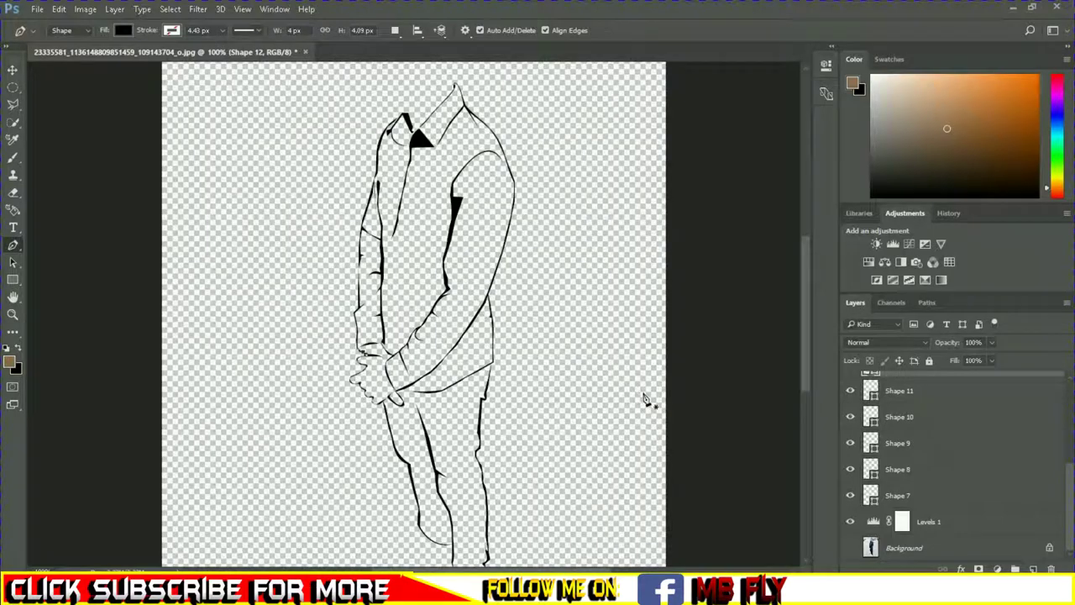
left_click(850, 548)
scroll(561, 362, "up", 1)
scroll(561, 363, "up", 1)
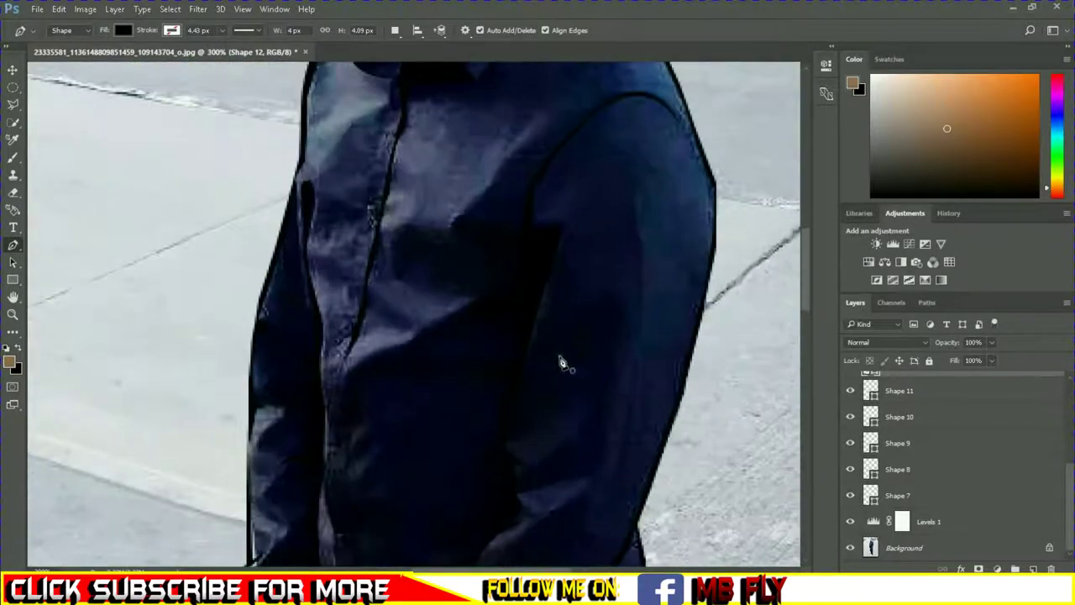
scroll(561, 363, "up", 4)
scroll(561, 361, "up", 1)
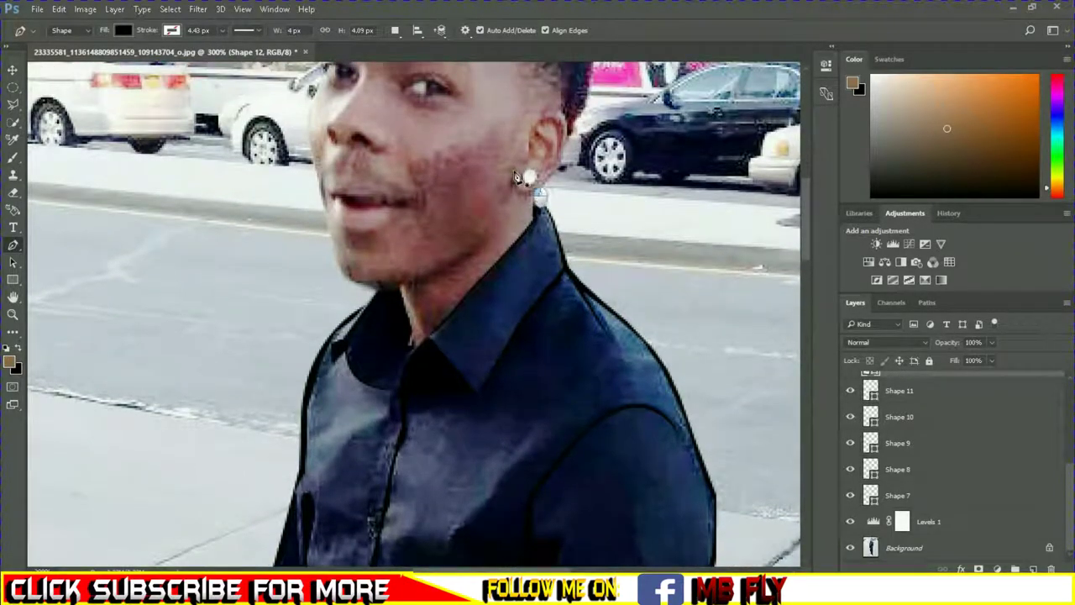
Step: Trace Shape 13 as a curved black outline around the earlobe below the earring
left_click(514, 189)
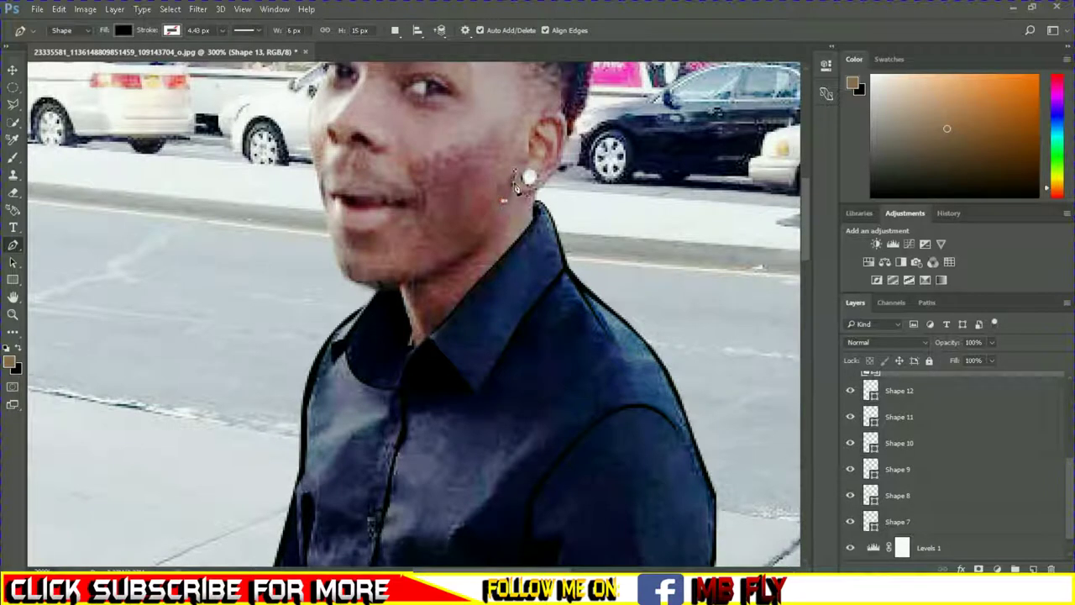
left_click_drag(558, 178, 579, 132)
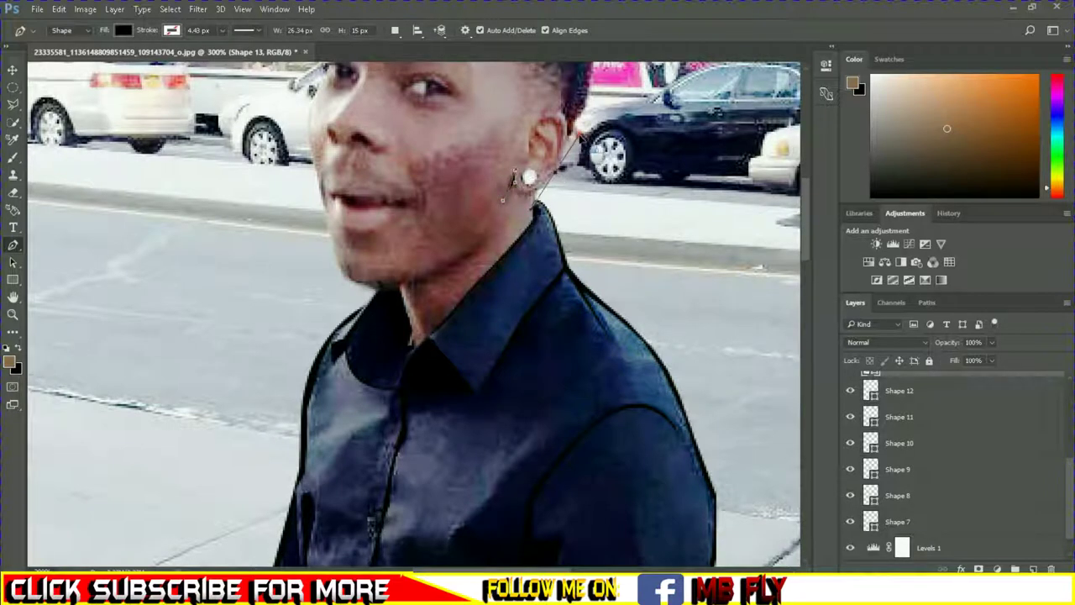
left_click(528, 178)
left_click_drag(557, 105, 542, 91)
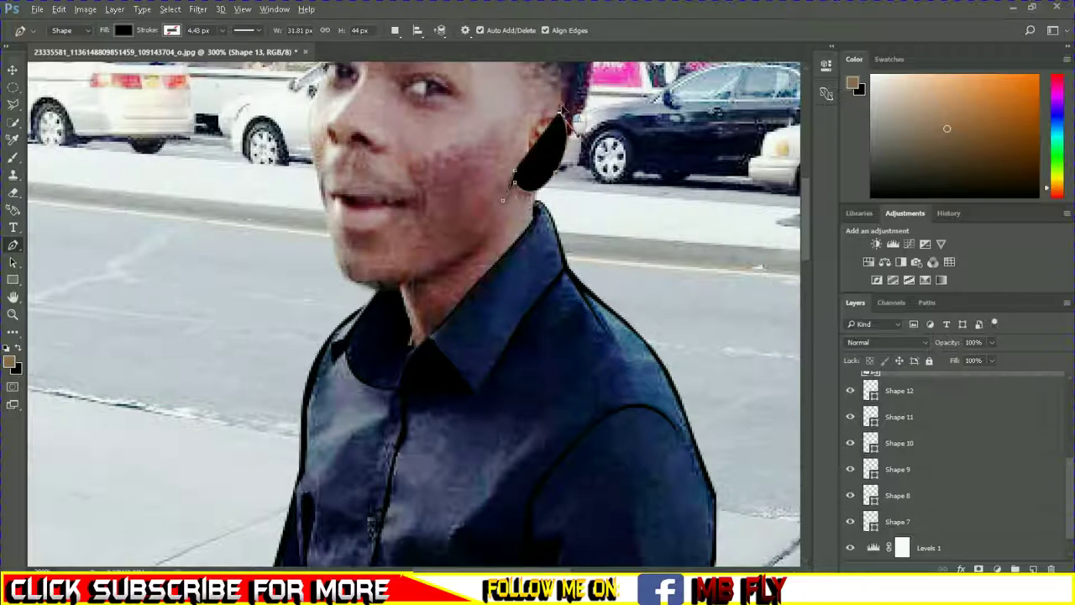
mouse_move(529, 178)
left_mouse_down()
mouse_move(550, 197)
mouse_move(523, 165)
left_mouse_up()
left_click_drag(498, 143, 527, 176)
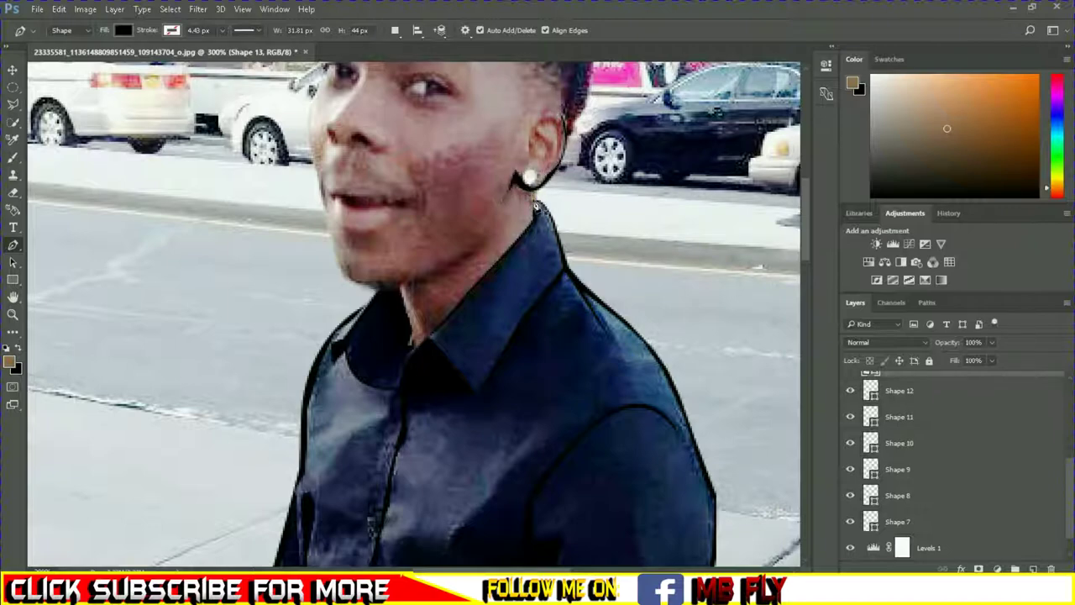
left_click(538, 201)
scroll(567, 199, "up", 3)
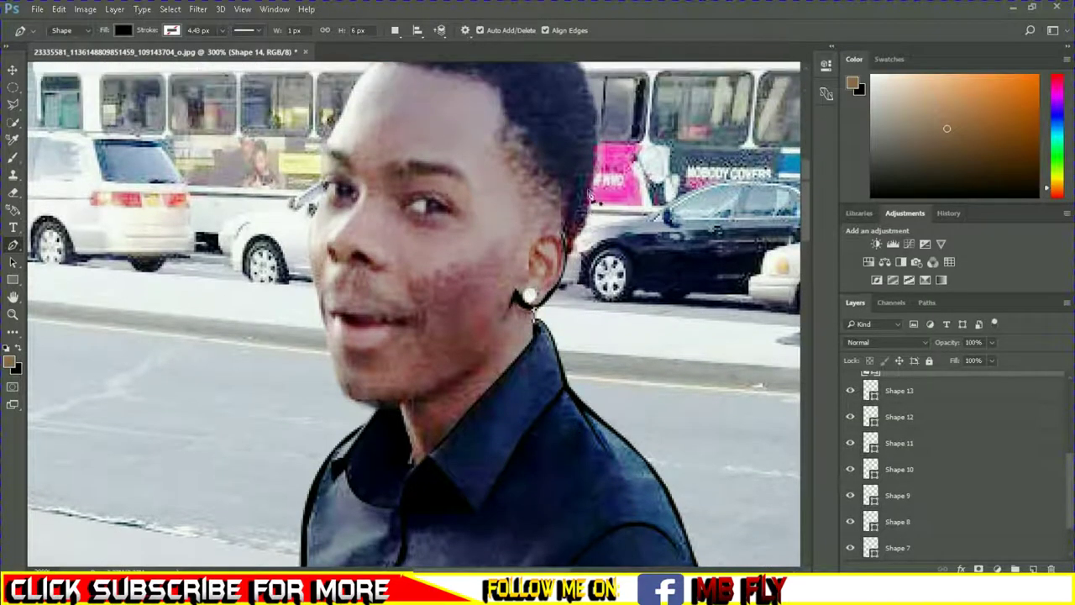
Step: Begin the black hair shape with anchor points along the hairline
scroll(923, 470, "down", 2)
left_click(850, 548)
scroll(546, 269, "up", 2)
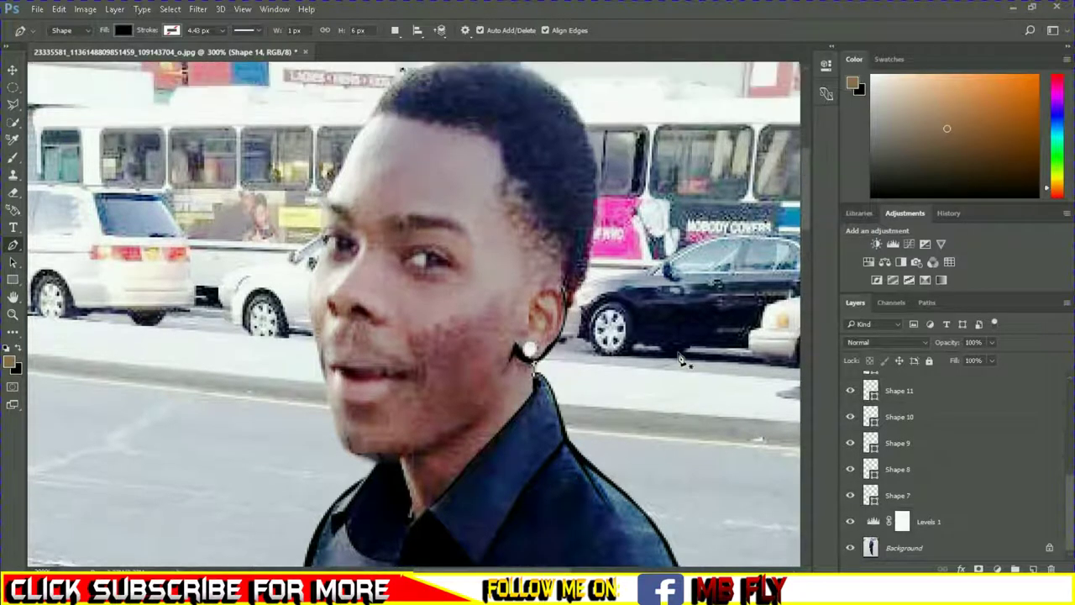
left_click(371, 134)
left_click(463, 155)
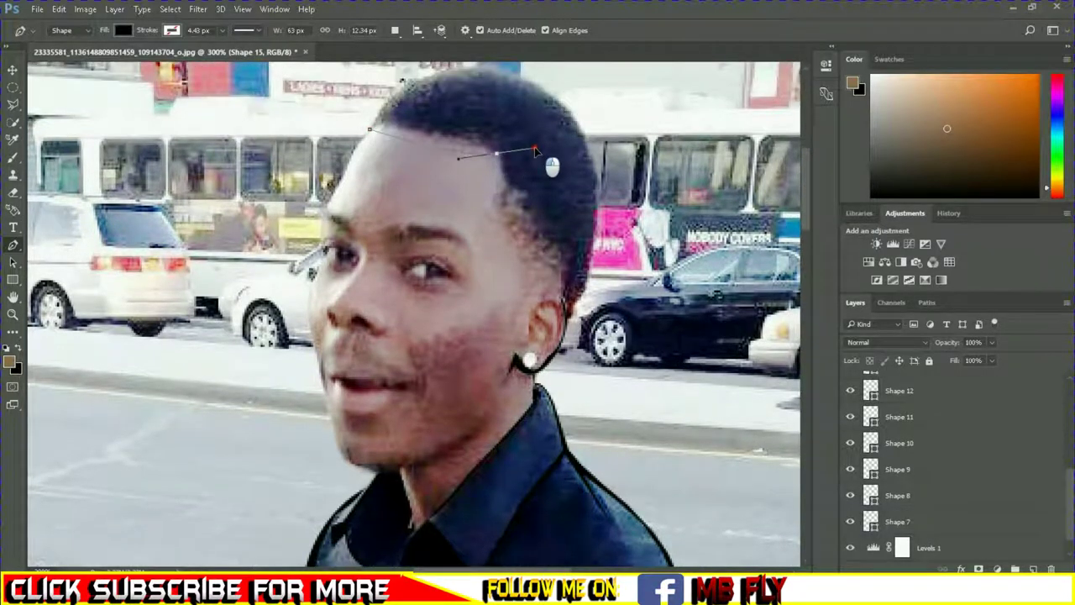
left_click(374, 131)
left_click(413, 134)
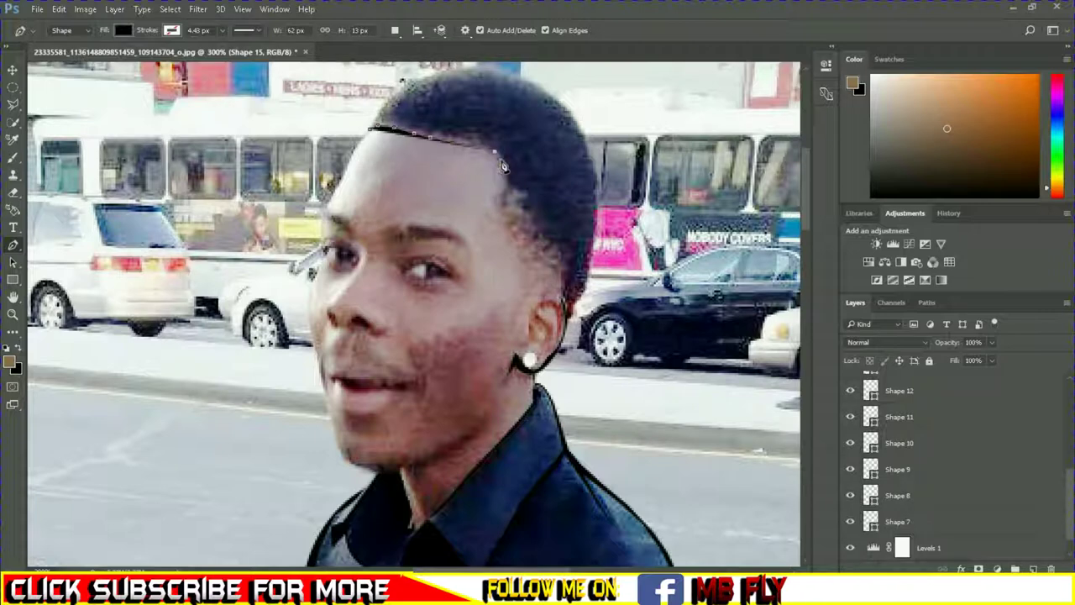
Step: Close the hair shape behind the ear and over the crown, and set its opacity to 79%
left_click_drag(510, 330, 470, 401)
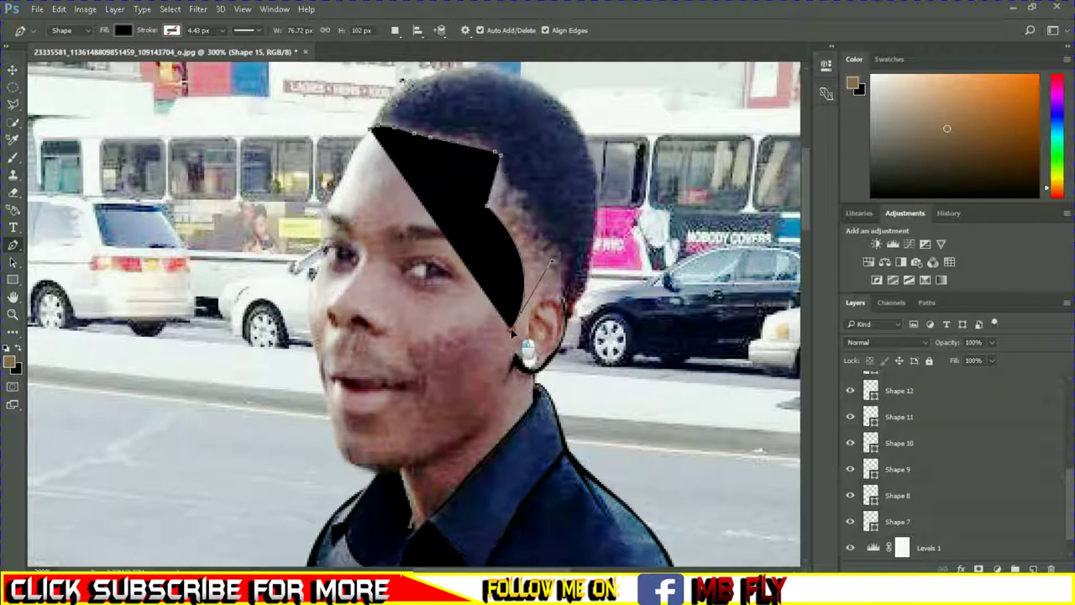
left_click_drag(562, 296, 576, 320)
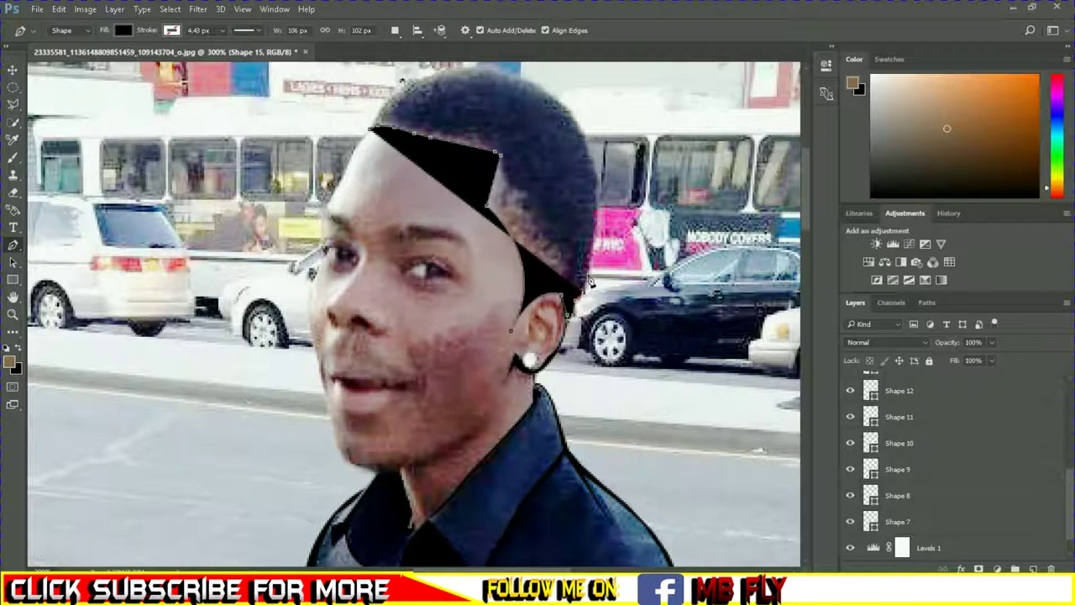
left_click(596, 163)
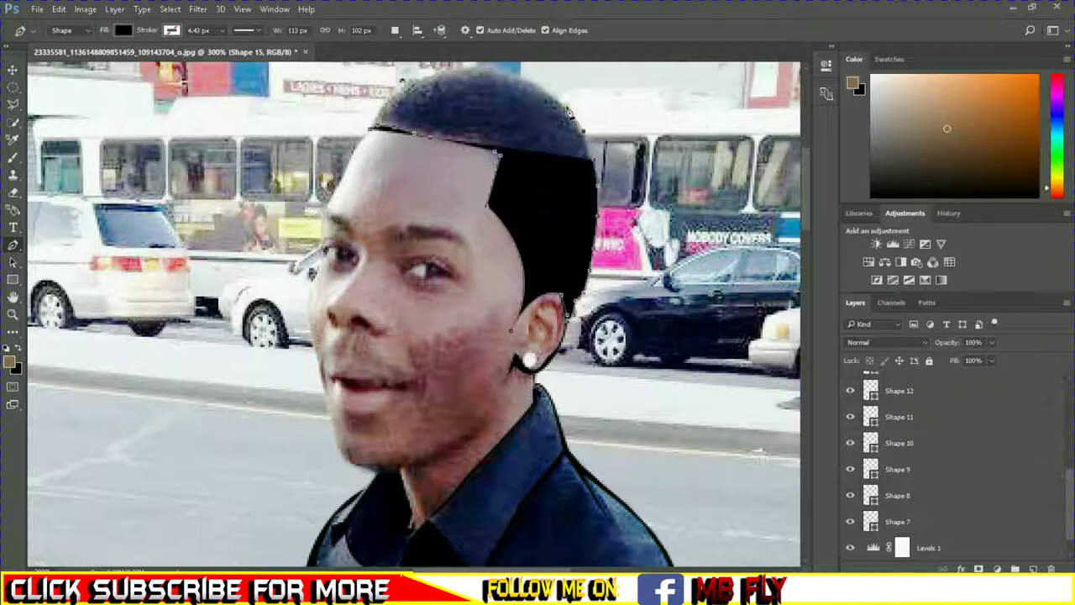
left_click(548, 87)
left_click(520, 74)
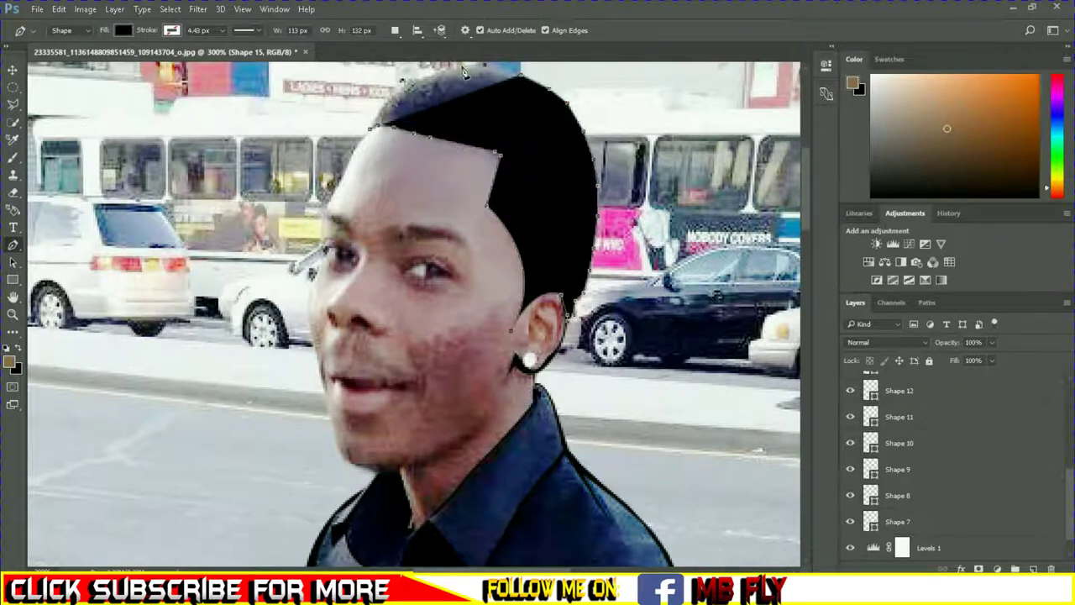
left_click(401, 84)
mouse_move(991, 342)
left_mouse_down()
mouse_move(978, 360)
mouse_move(1046, 363)
left_mouse_up()
scroll(369, 130, "down", 1)
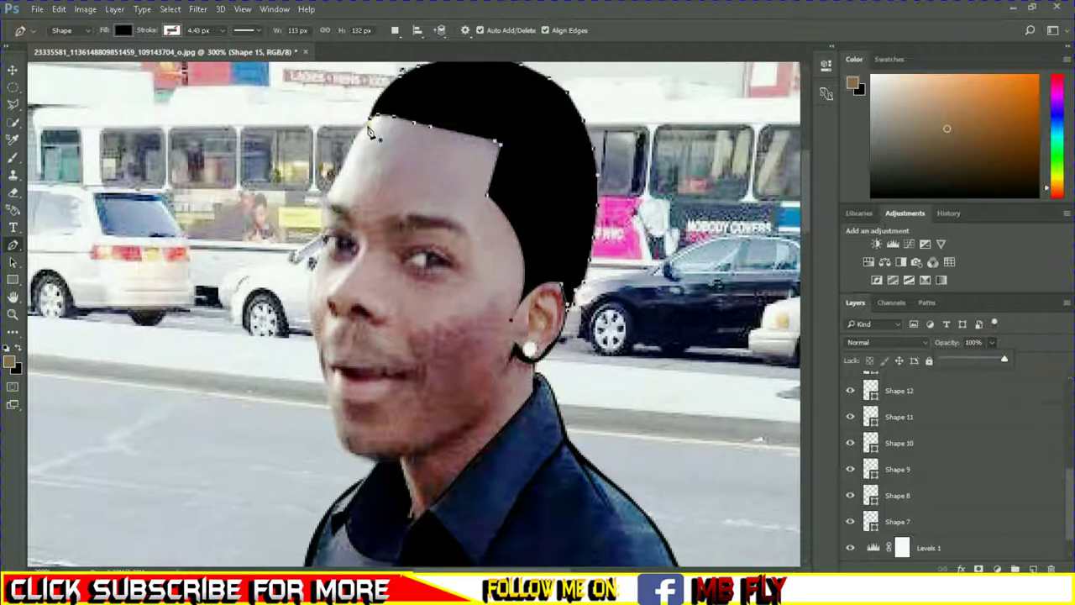
left_click(368, 120)
Step: Trace Shape 16 down the face's left edge from forehead and temple to the chin
left_click(336, 180)
left_click(318, 242)
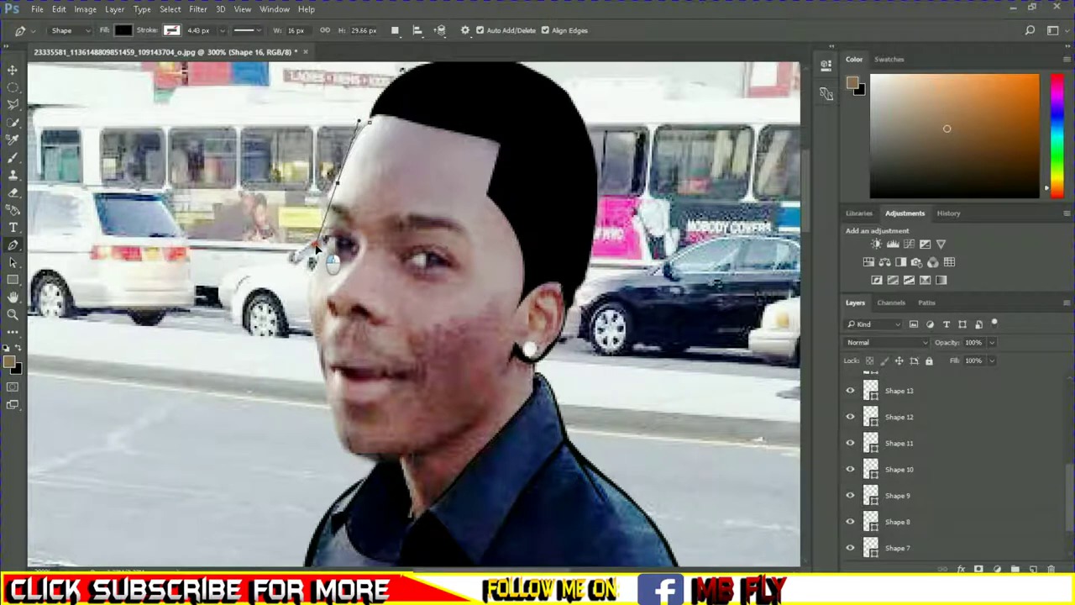
key("ctrl+z")
left_click(330, 198)
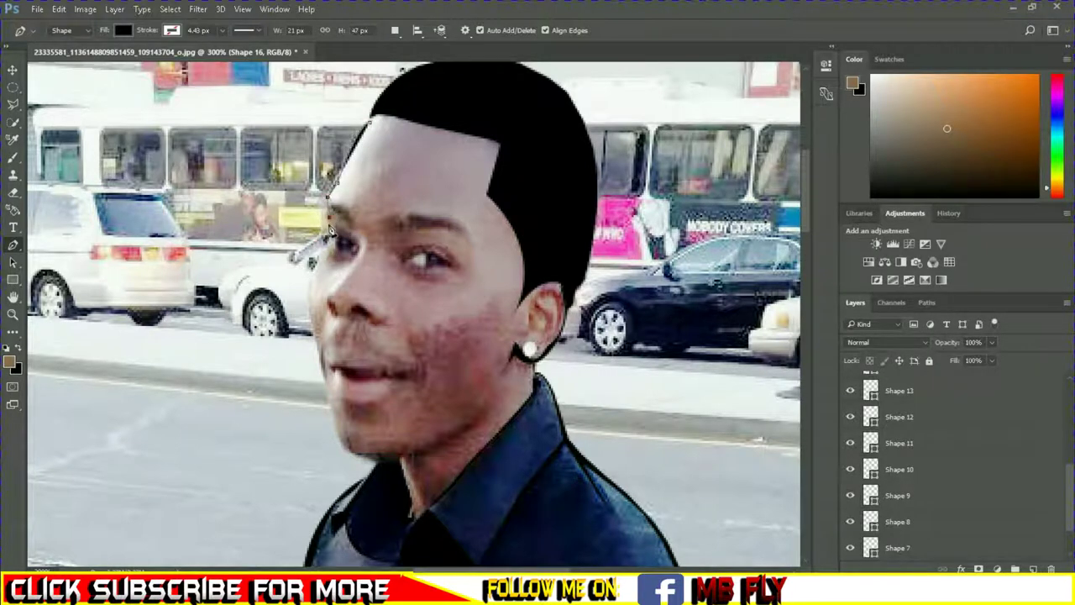
left_click(312, 307)
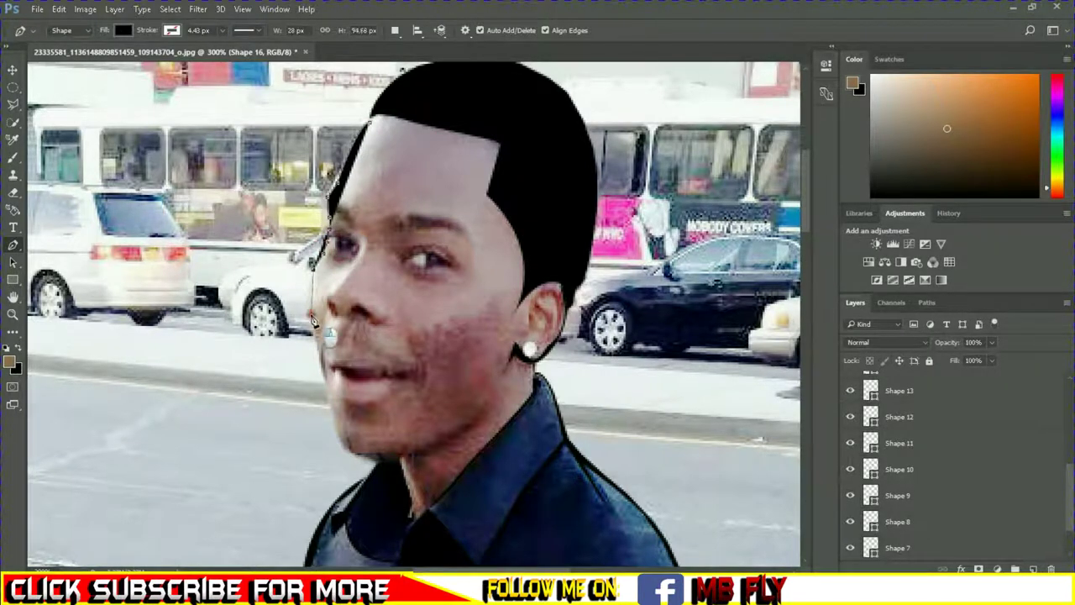
left_click(316, 336)
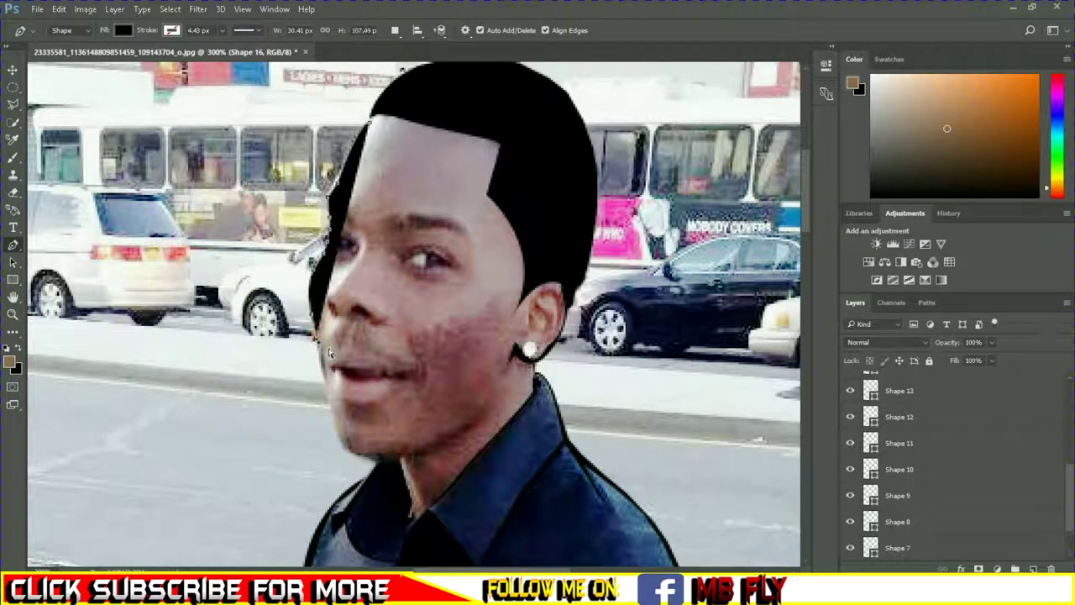
left_click(323, 378)
left_click(331, 408)
left_click(336, 437)
Step: Run the face outline along the jaw, curve it back up the left side and close it
left_click(428, 445)
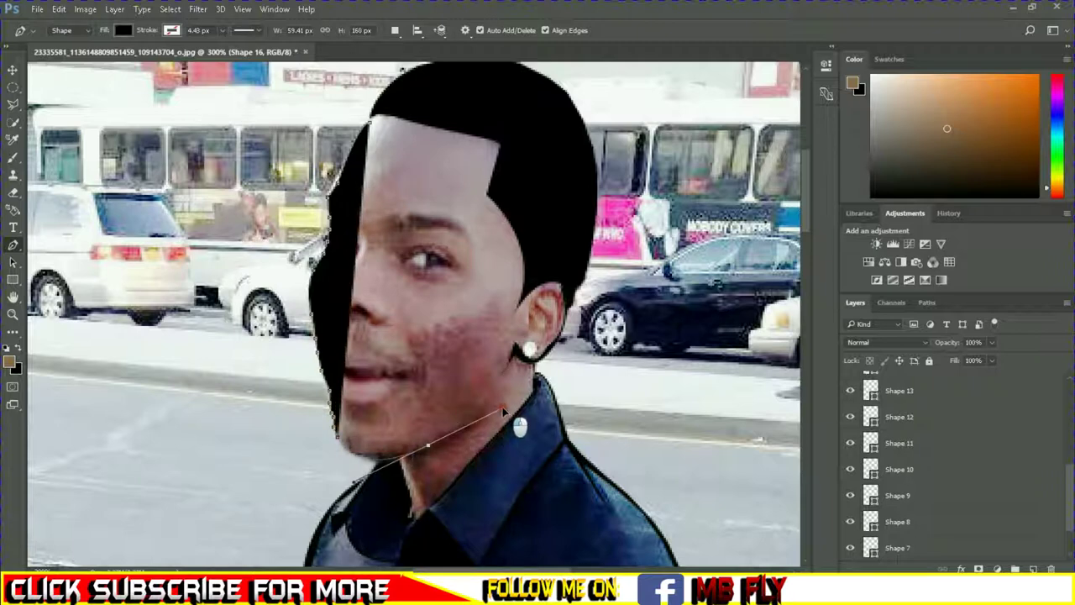
left_click(454, 432)
left_click(475, 419)
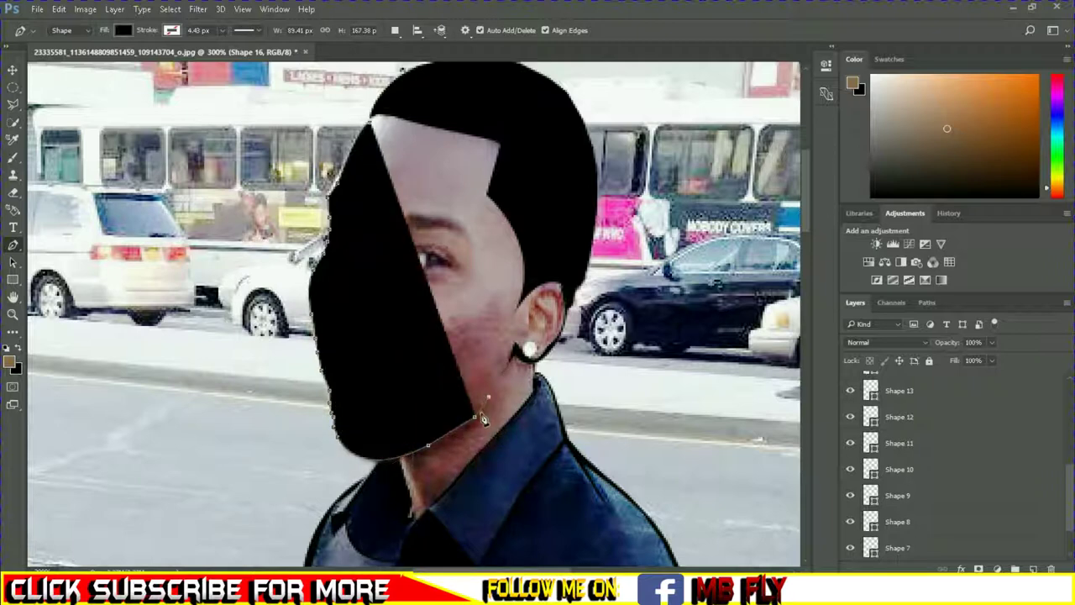
left_click(493, 391)
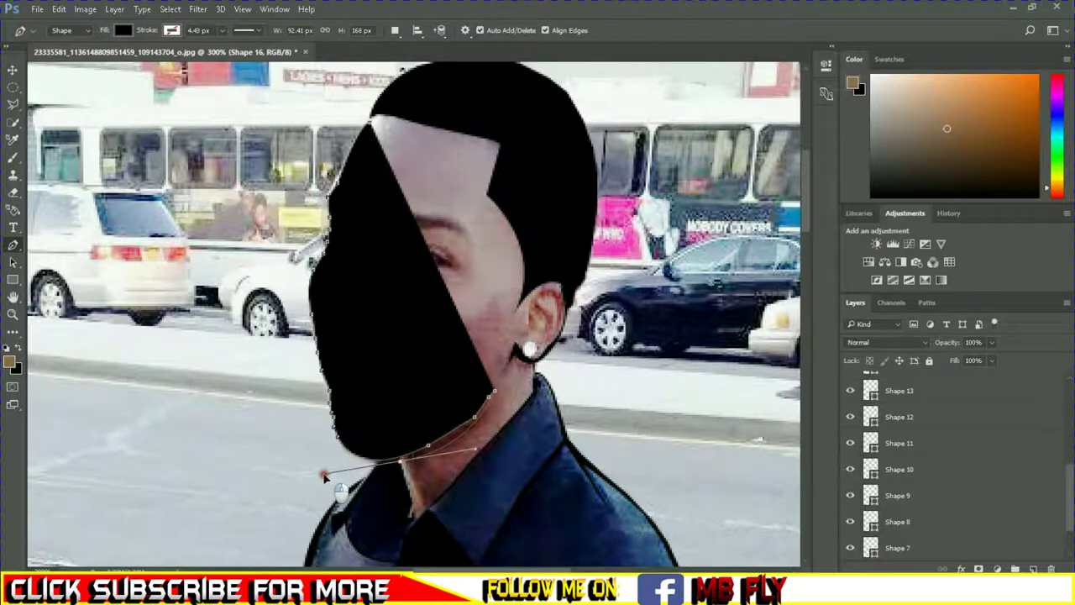
left_click_drag(399, 462, 328, 476)
left_click_drag(324, 390, 338, 409)
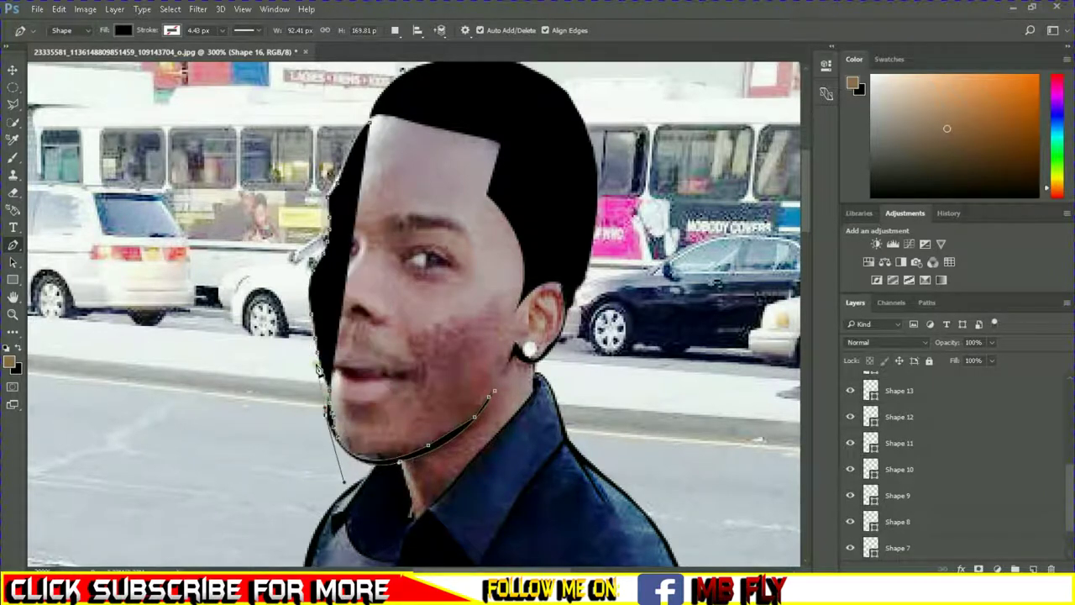
left_click_drag(315, 282, 323, 374)
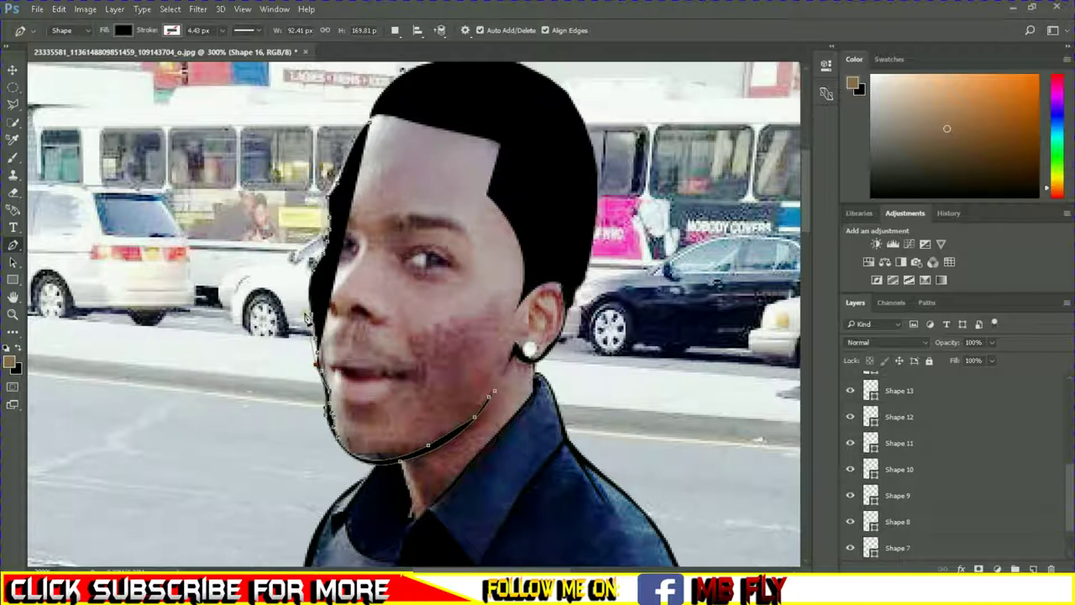
left_click_drag(315, 259, 324, 324)
left_click(319, 252)
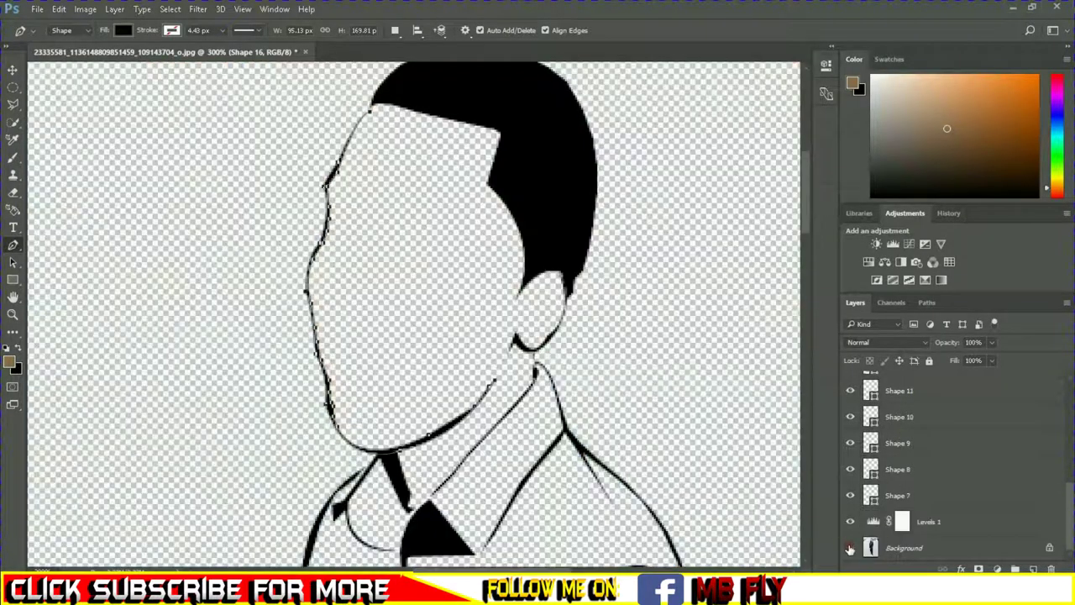
Step: Show the street photo again and zoom in on the front sneaker
key("ctrl+minus")
key("ctrl+minus")
key("ctrl+minus")
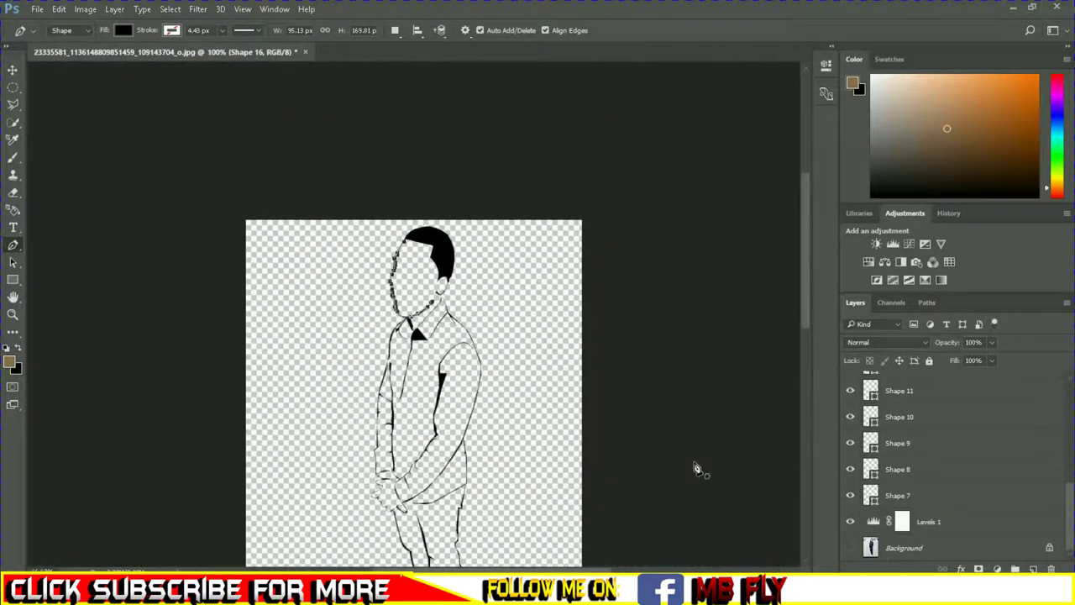
left_click(850, 547)
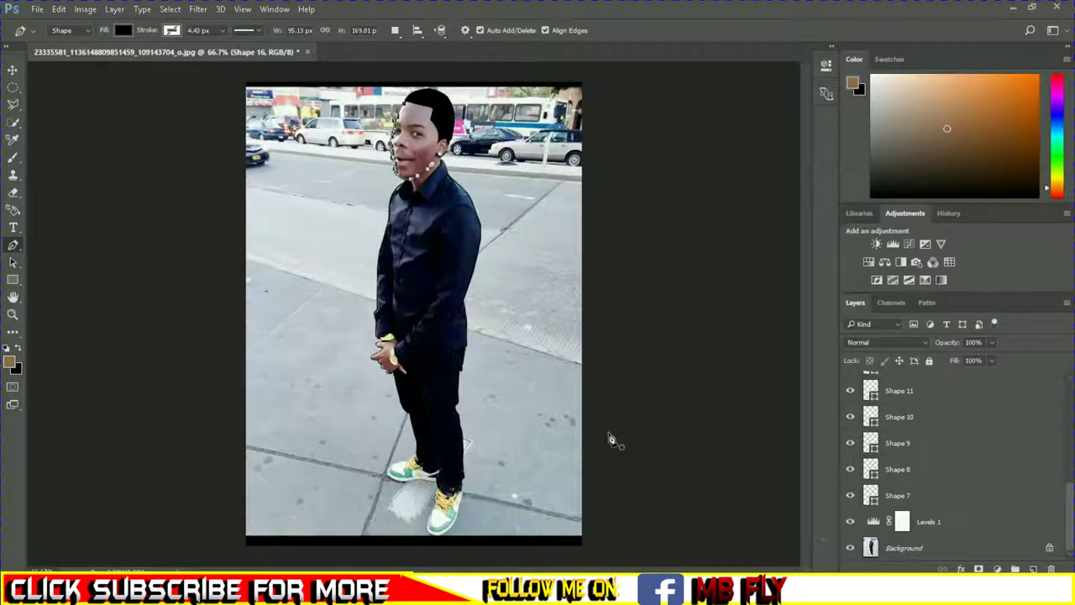
key("ctrl+plus")
key("ctrl+plus")
scroll(612, 439, "down", 5)
scroll(612, 439, "down", 4)
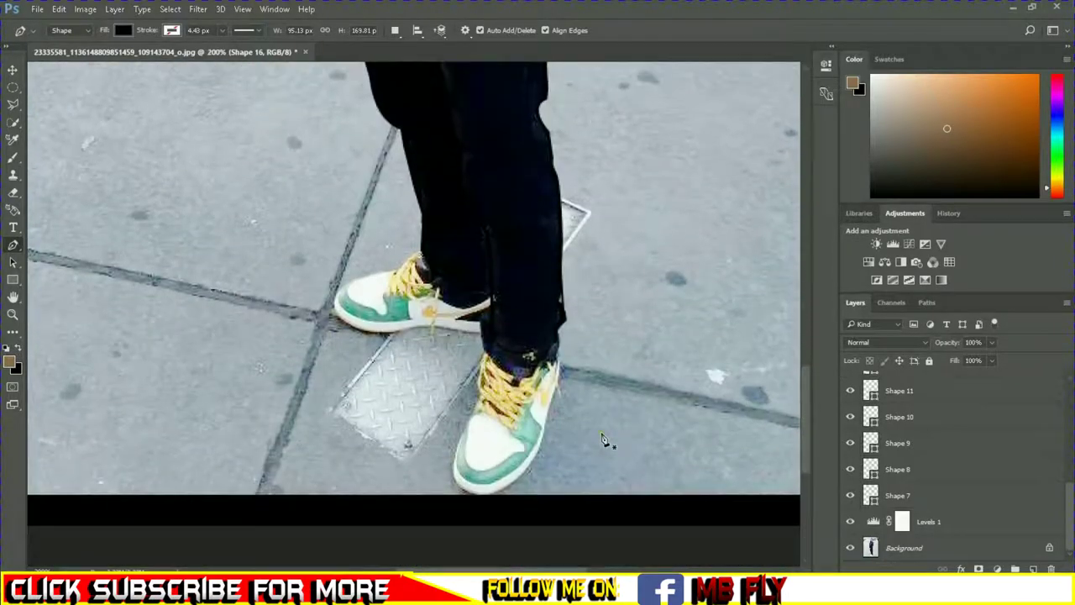
key("ctrl+plus")
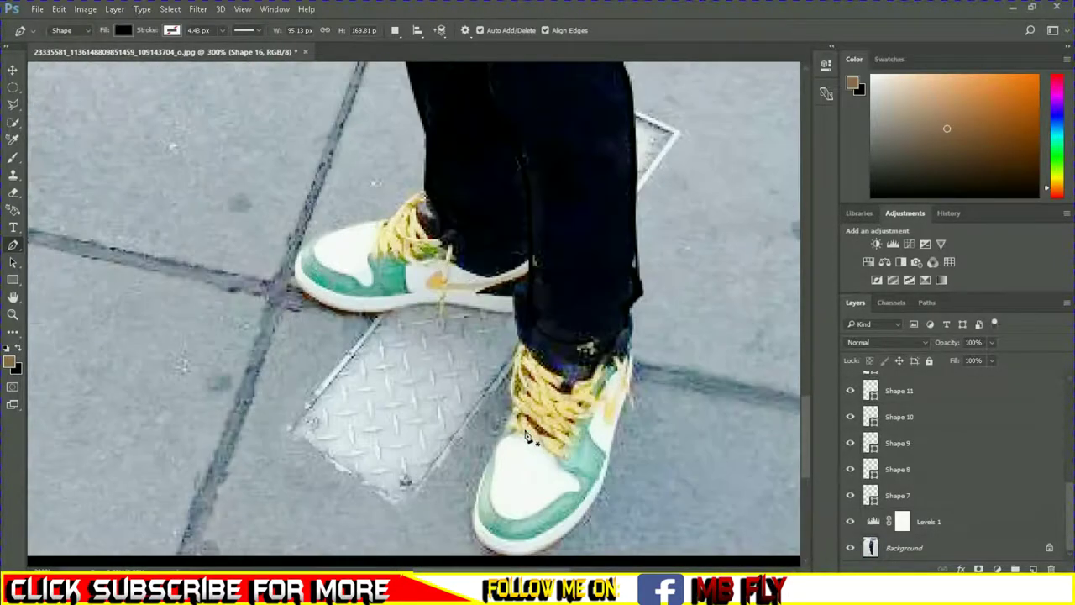
key("ctrl+plus")
scroll(636, 433, "down", 1)
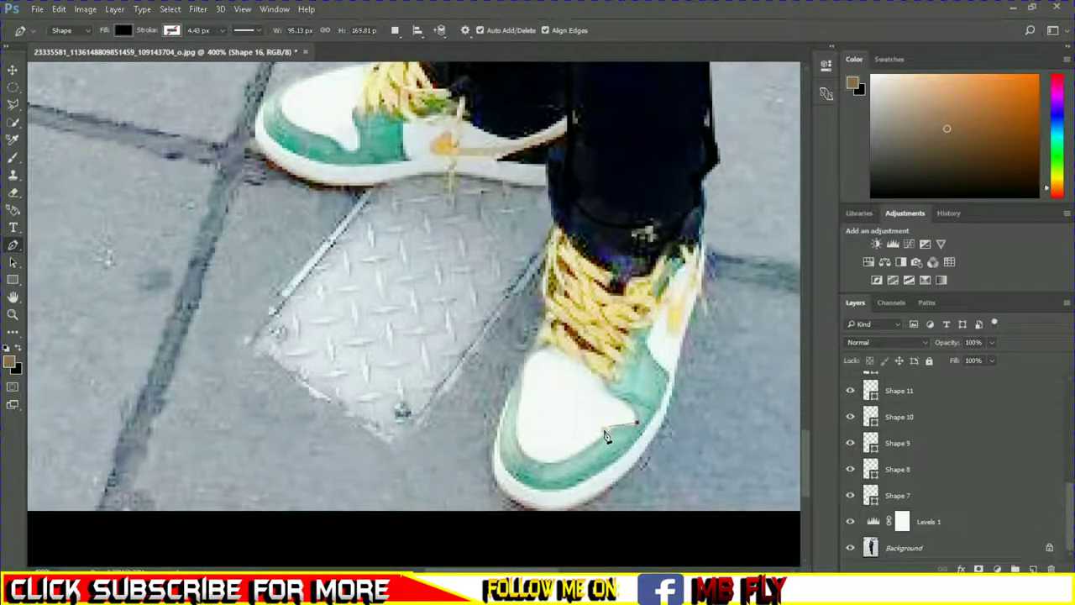
Step: Trace the front sneaker's toe cap as Shape 17
left_click(609, 427)
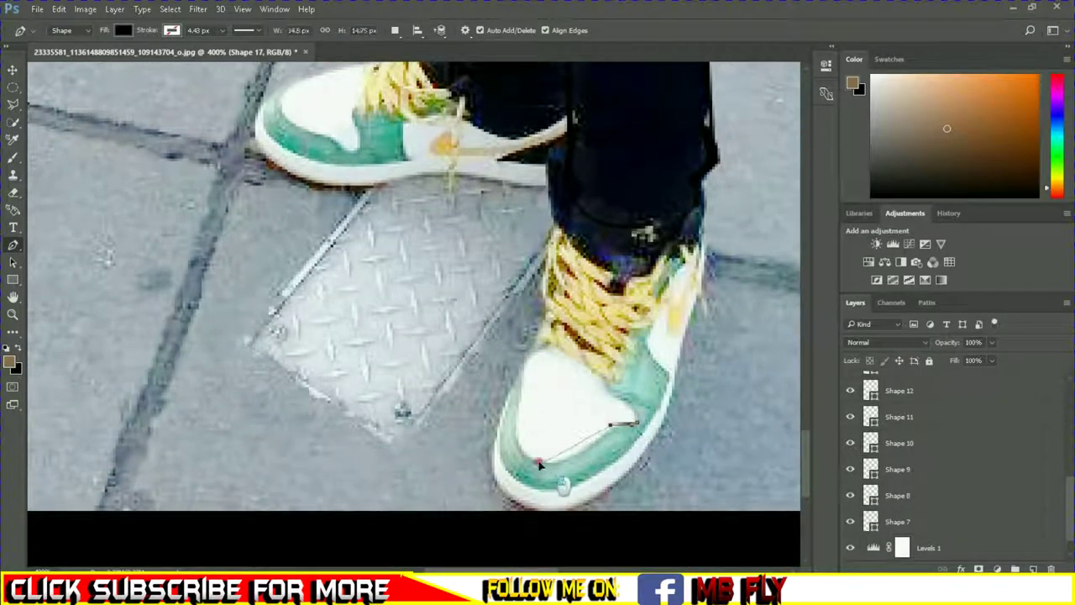
left_click(544, 461)
left_click(498, 462)
left_click(521, 392)
left_click(523, 361)
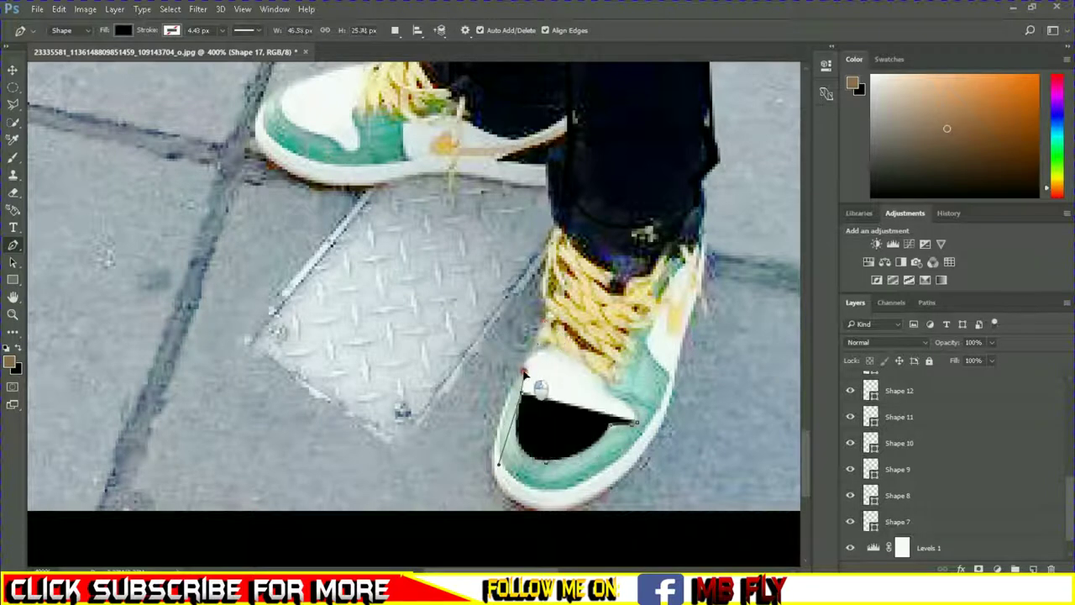
left_click(548, 345)
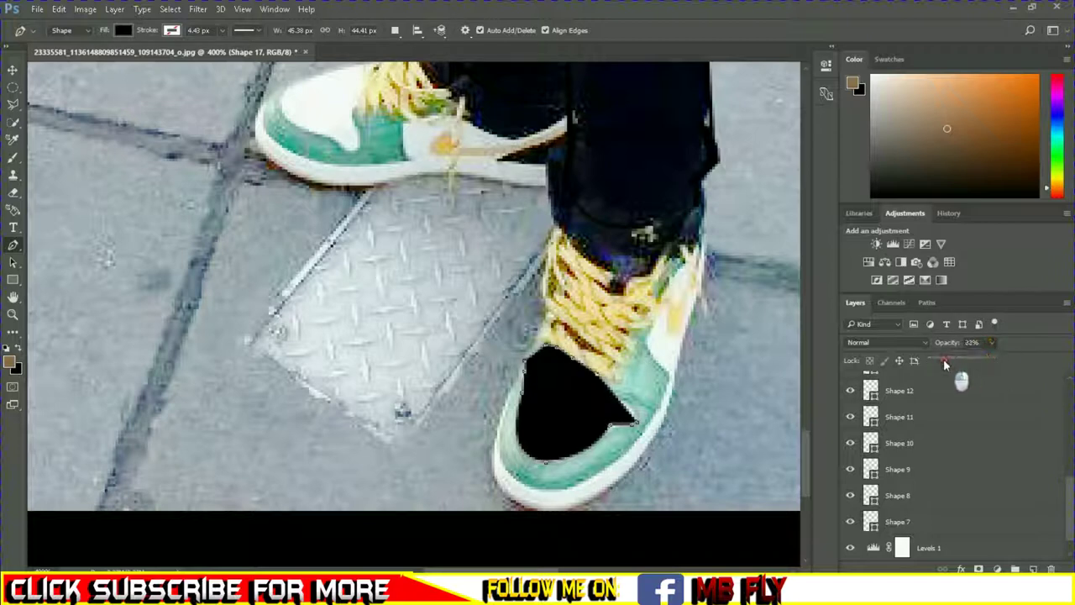
Step: Give Shape 17 a white fill, full opacity and a 0.88 px black stroke
left_click_drag(943, 363, 922, 361)
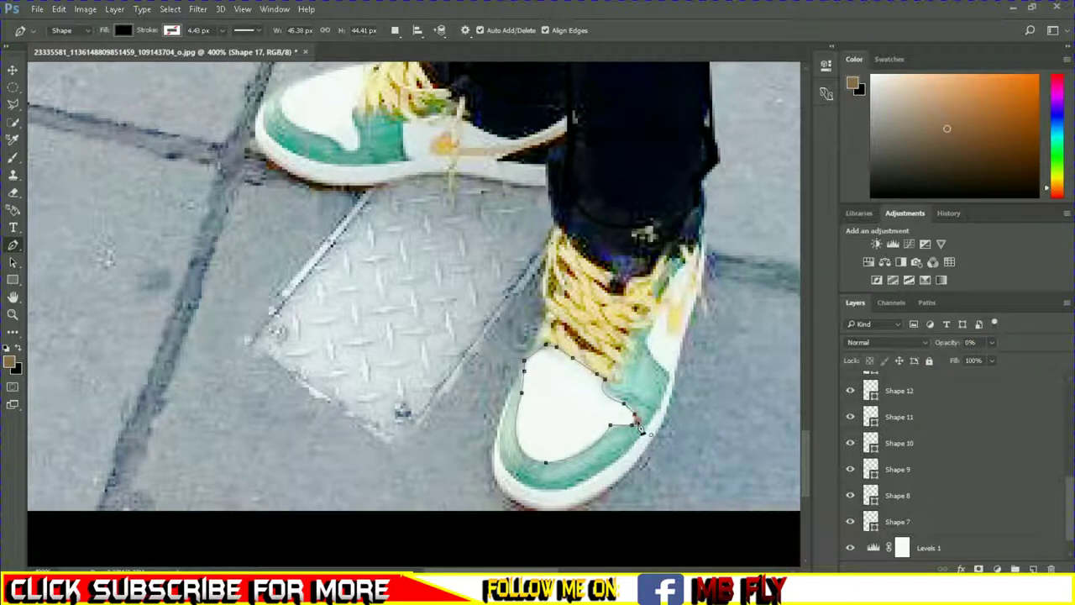
left_click(172, 30)
left_click(129, 56)
left_click(123, 30)
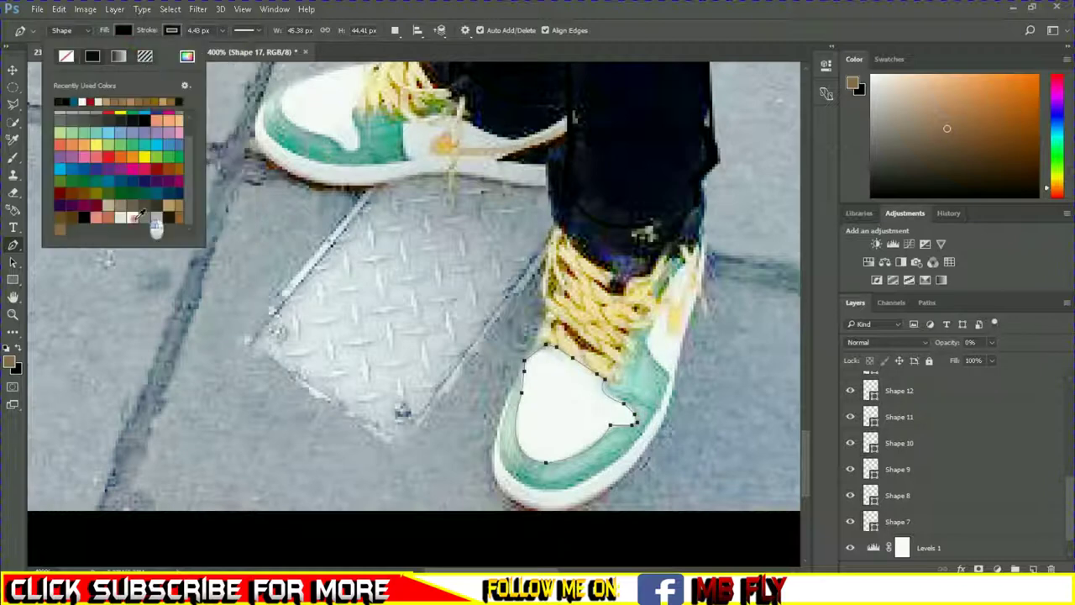
double_click(137, 218)
left_click_drag(991, 342, 1054, 360)
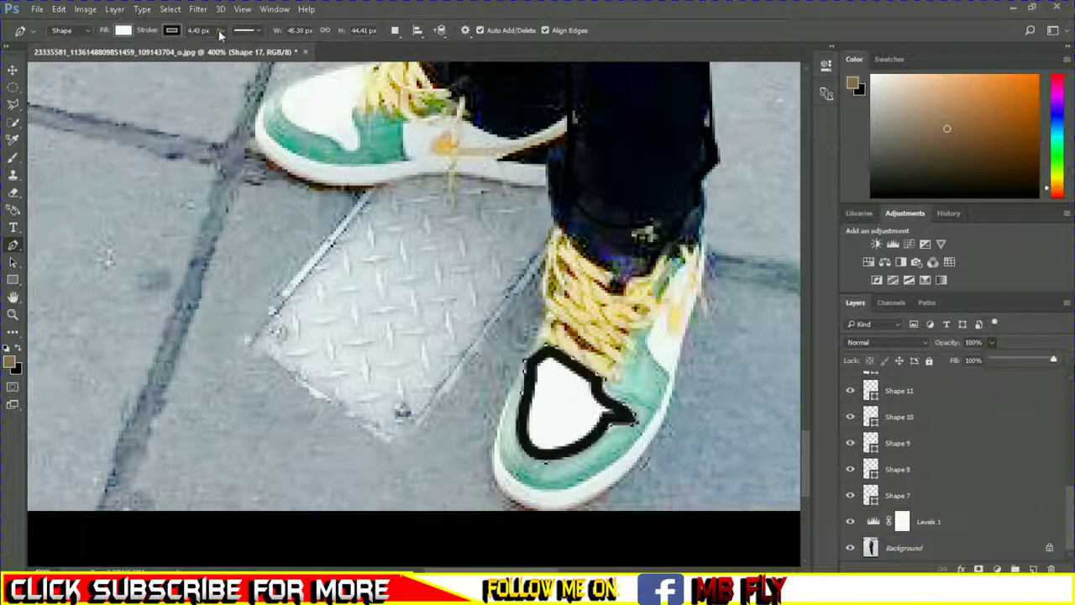
left_click_drag(221, 33, 217, 50)
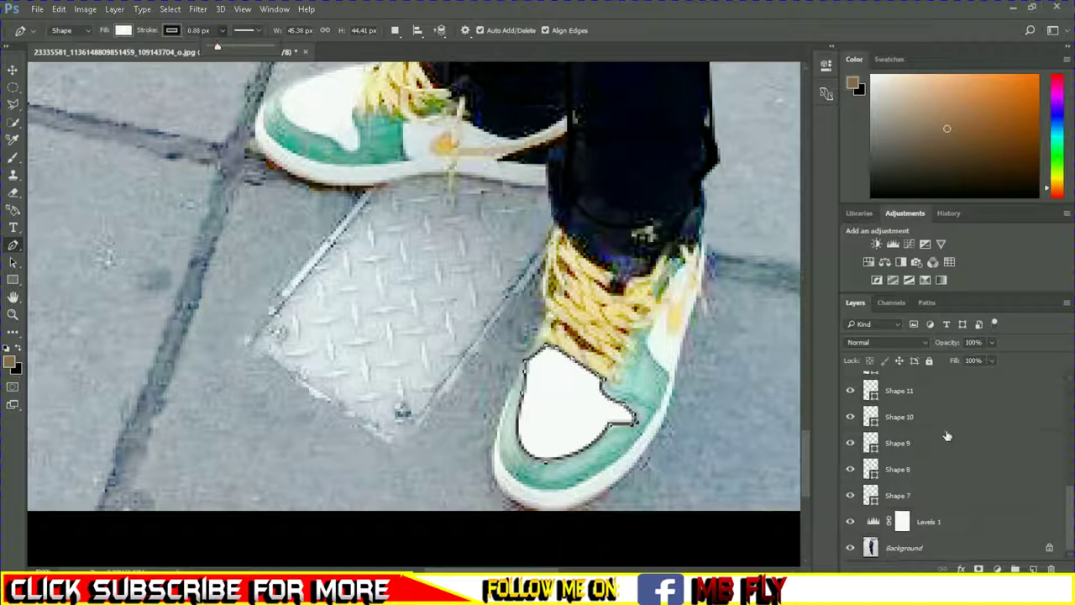
Step: Move Shape 17 down the layer stack to sit just above Levels 1
scroll(946, 453, "up", 3)
scroll(948, 472, "up", 2)
scroll(932, 487, "down", 5)
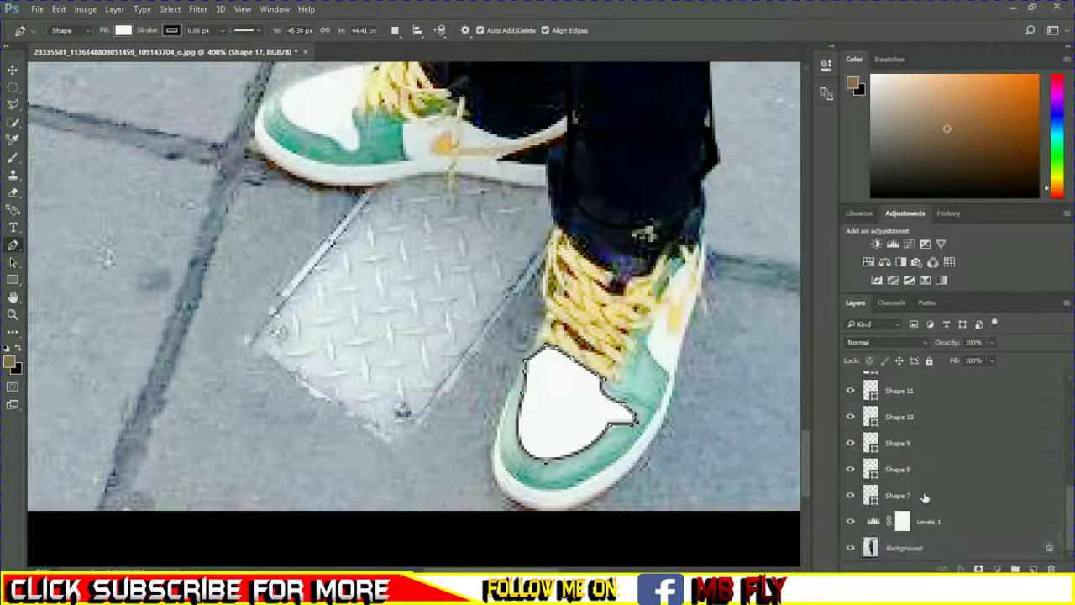
scroll(924, 498, "up", 3)
left_click_drag(912, 391, 875, 499)
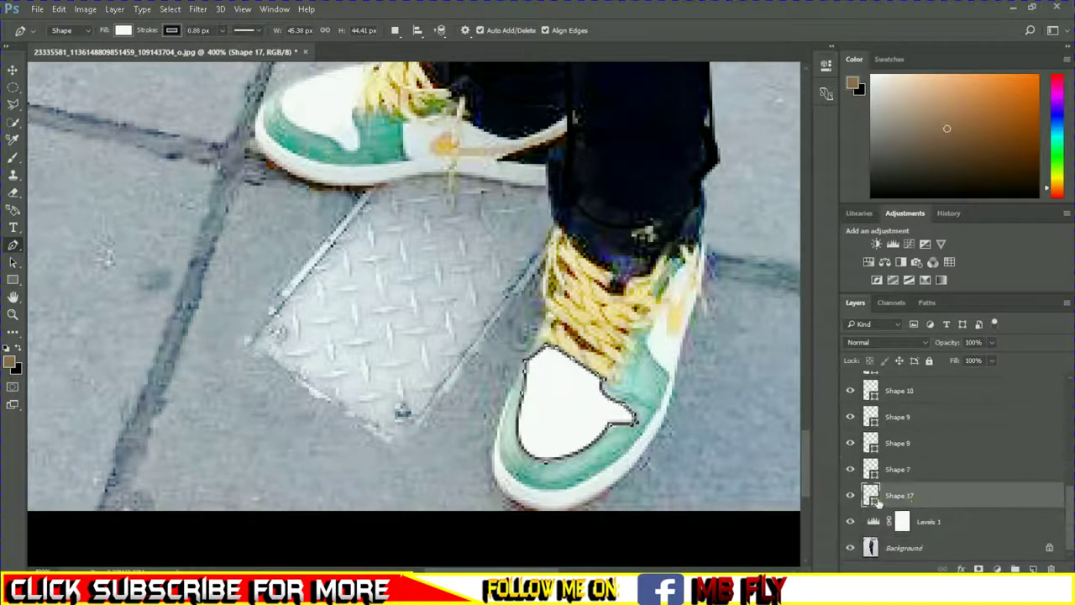
Step: Trace the teal panel's first anchors from the toe, along the sole and up the shoe's side
left_click(947, 523)
left_click(632, 417)
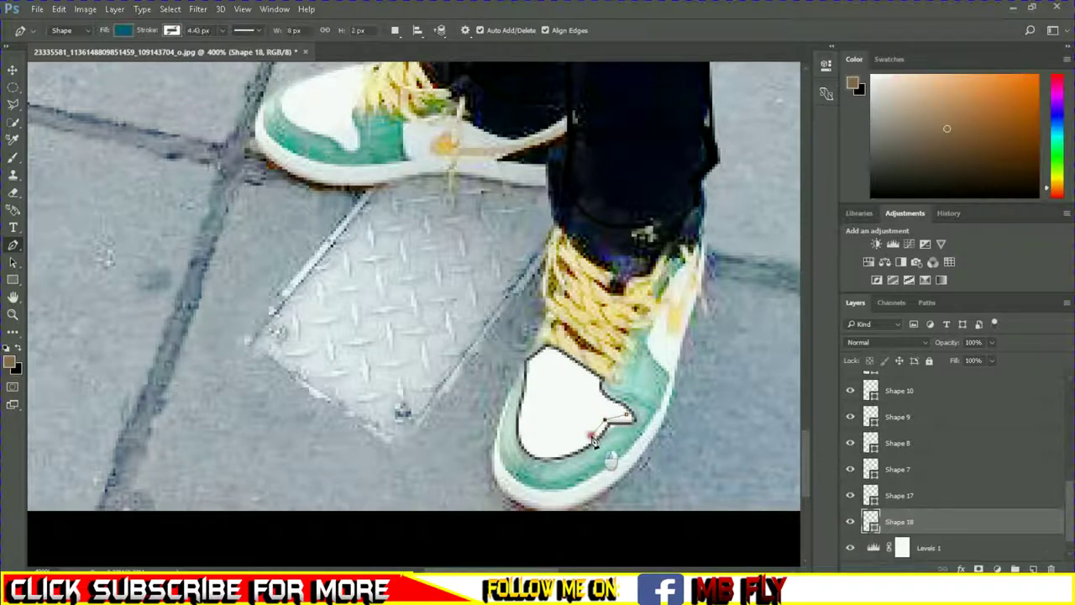
left_click(523, 425)
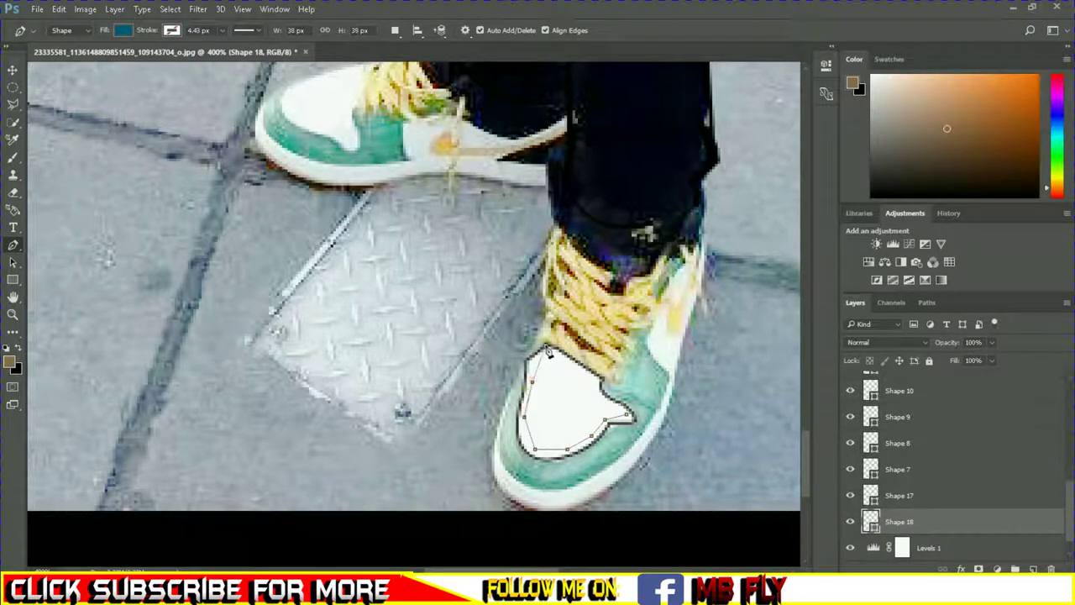
left_click(538, 351)
left_click(514, 400)
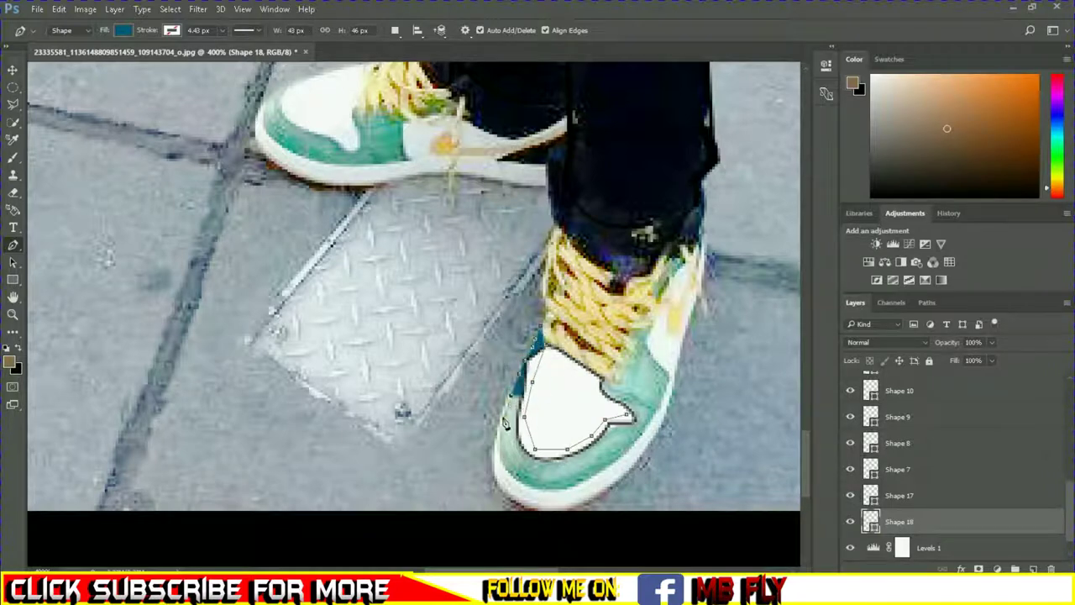
left_click(502, 450)
left_click_drag(560, 487, 618, 484)
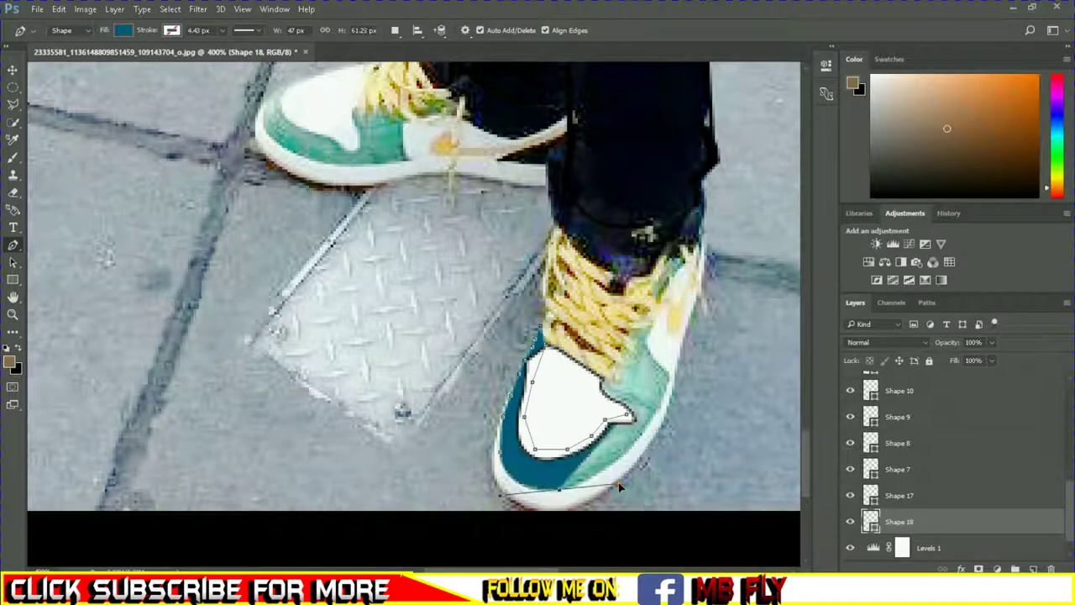
left_click_drag(661, 406, 695, 338)
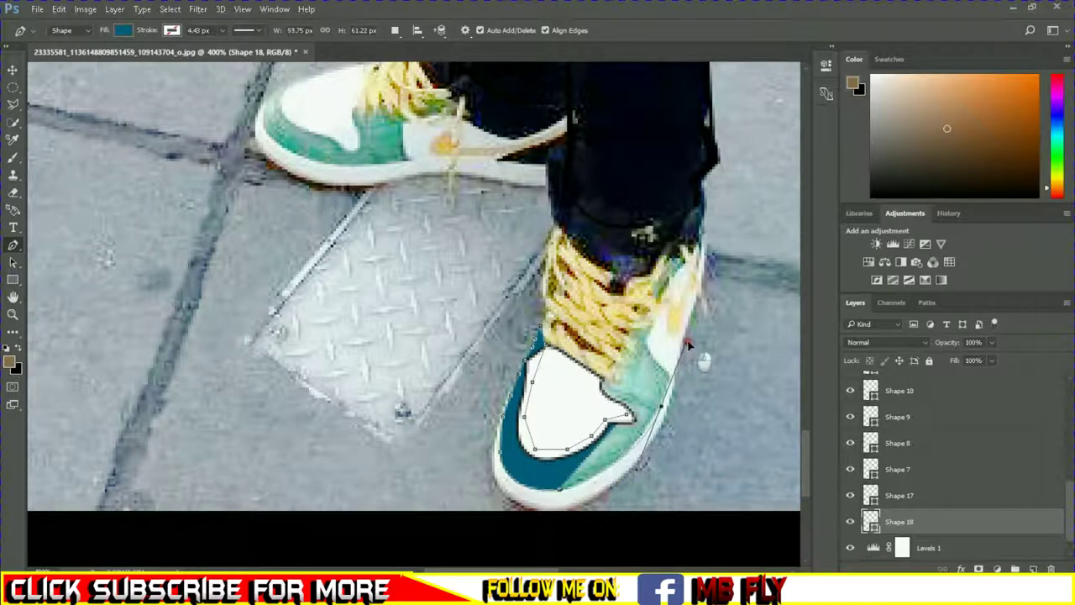
left_click(671, 379)
mouse_move(671, 379)
left_mouse_down()
mouse_move(651, 336)
mouse_move(675, 283)
left_mouse_up()
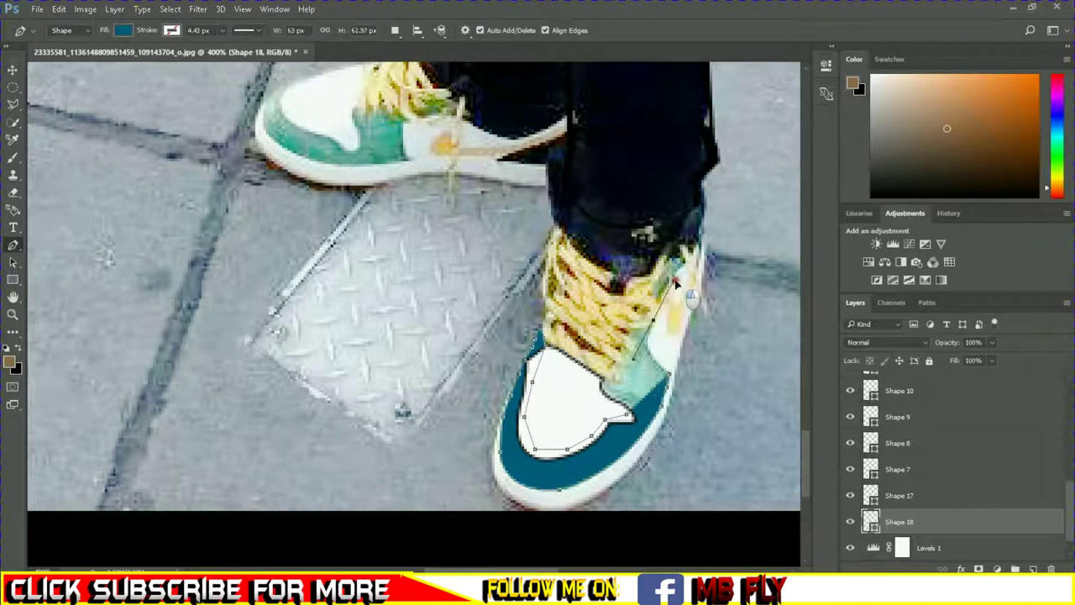
Step: Sample teal from the shoe, save it as a swatch, and set teal fill with a sub-1 px black stroke
left_click(10, 362)
left_click_drag(732, 140, 770, 138)
left_click(941, 76)
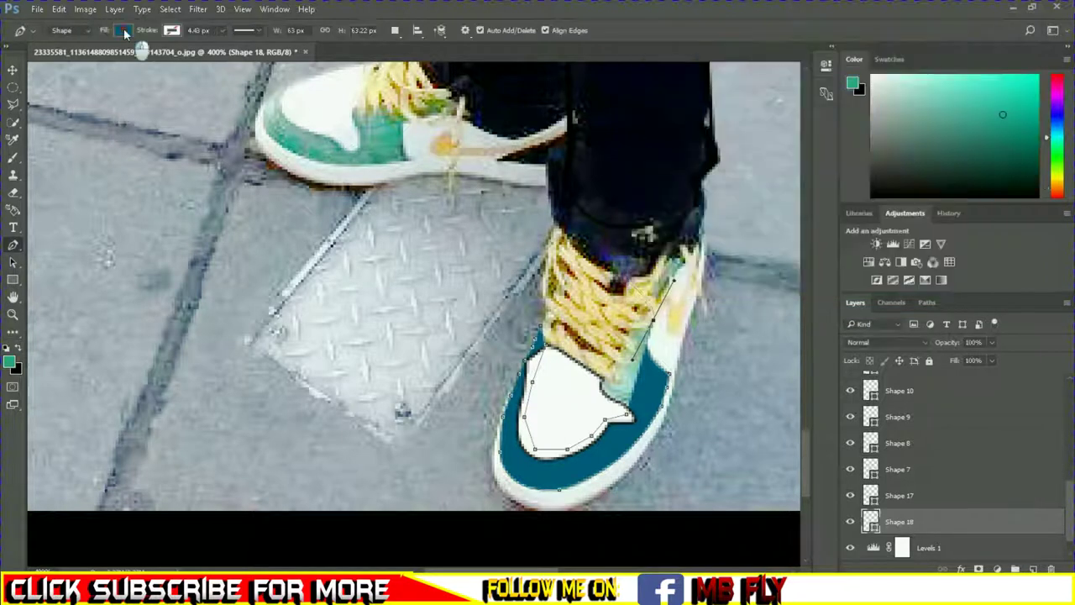
left_click(123, 30)
left_click(146, 227)
key("Return")
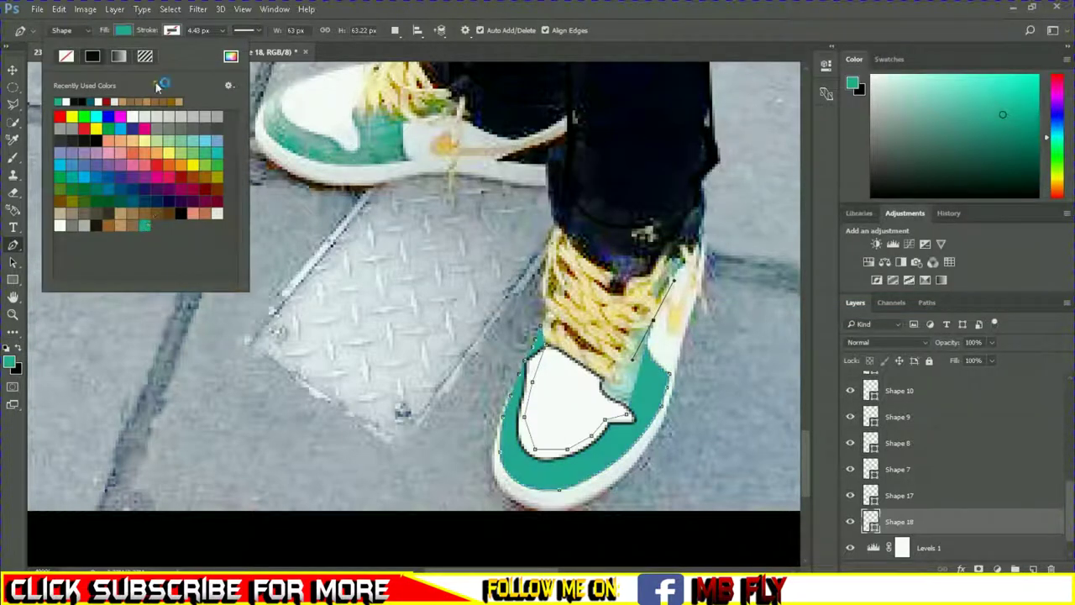
left_click(171, 30)
left_click(134, 217)
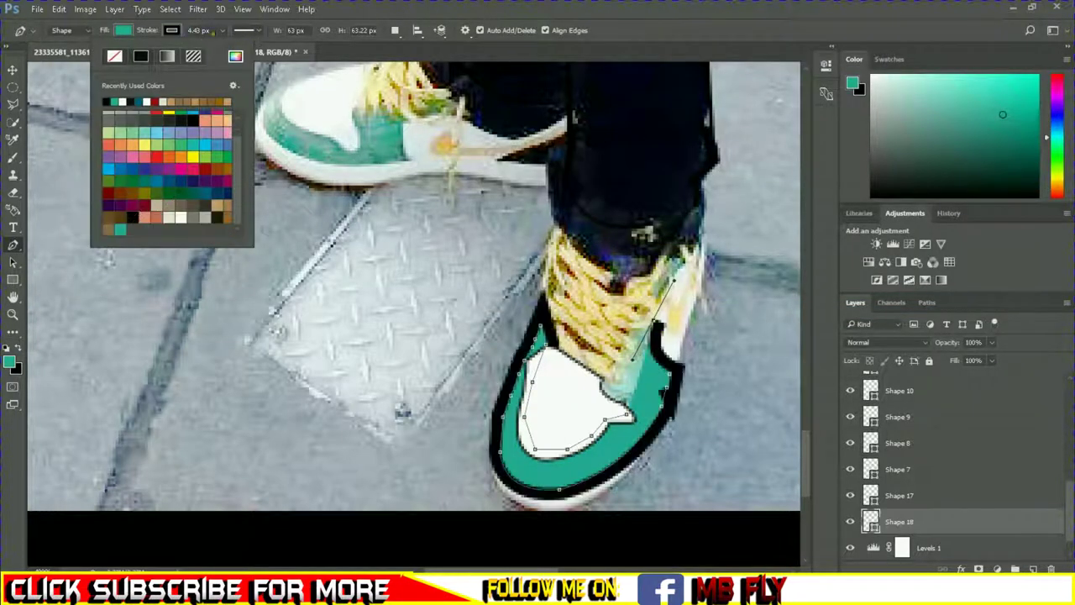
left_click(222, 31)
left_click_drag(235, 47, 217, 51)
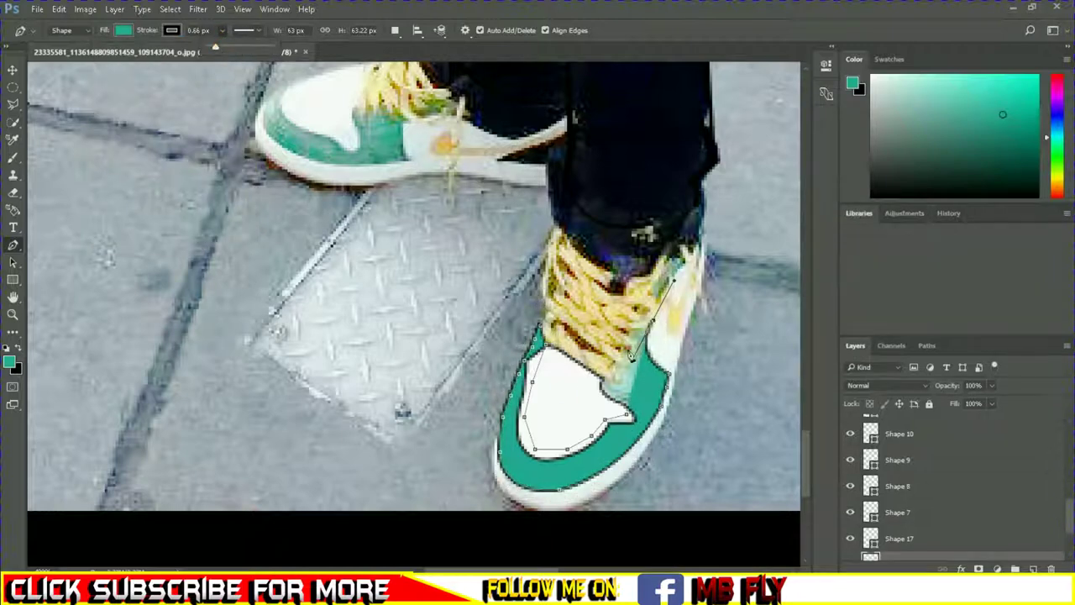
left_click(670, 306)
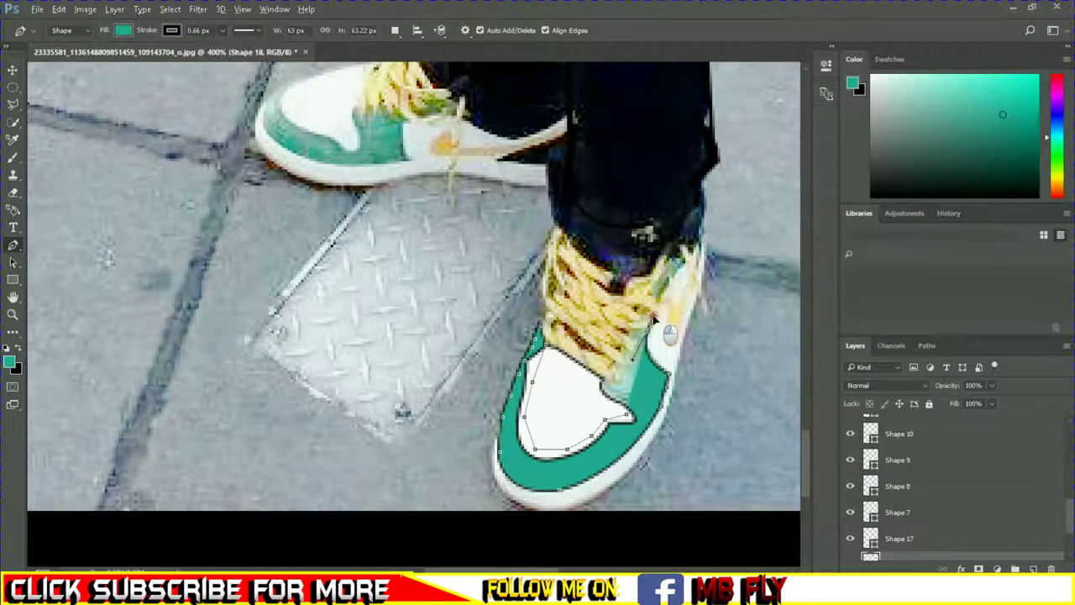
Step: Continue the teal path up the collar and back down along the laces to close it
left_click(686, 252)
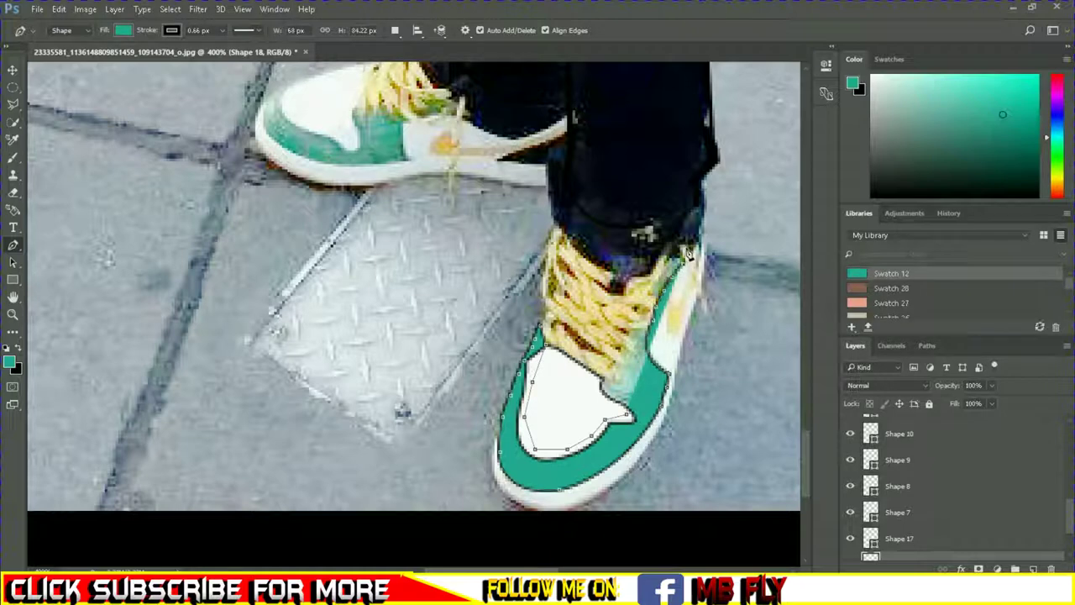
left_click(697, 242)
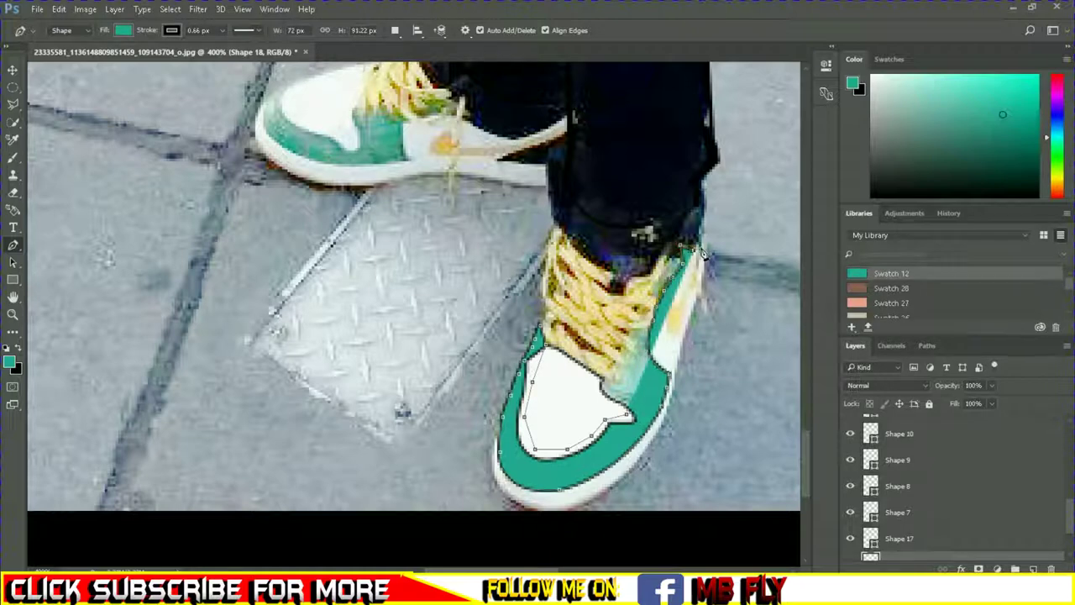
left_click(695, 212)
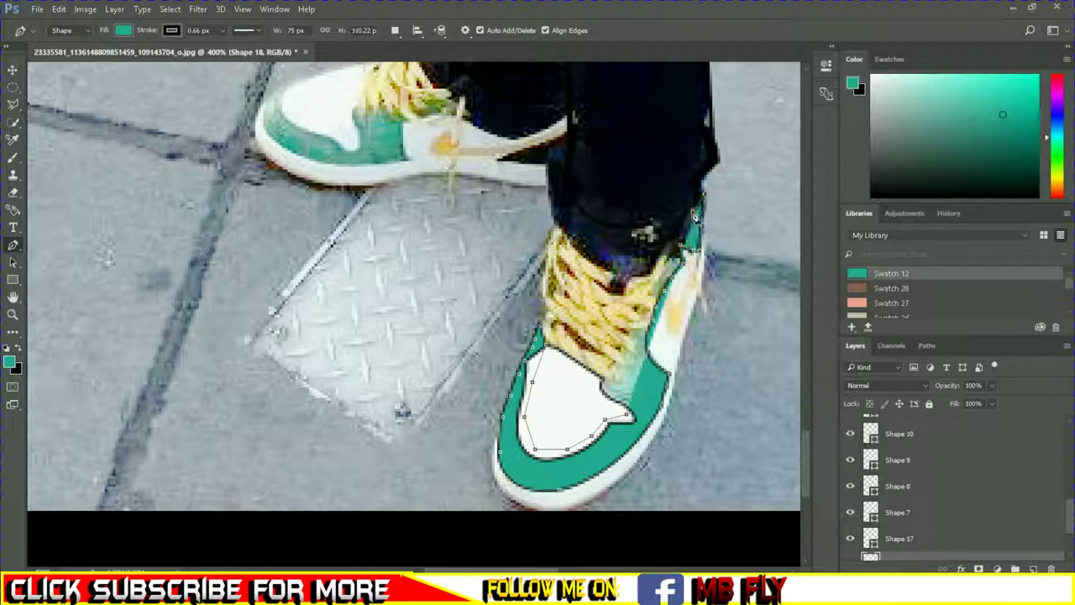
scroll(853, 467, "down", 3)
left_click(850, 548)
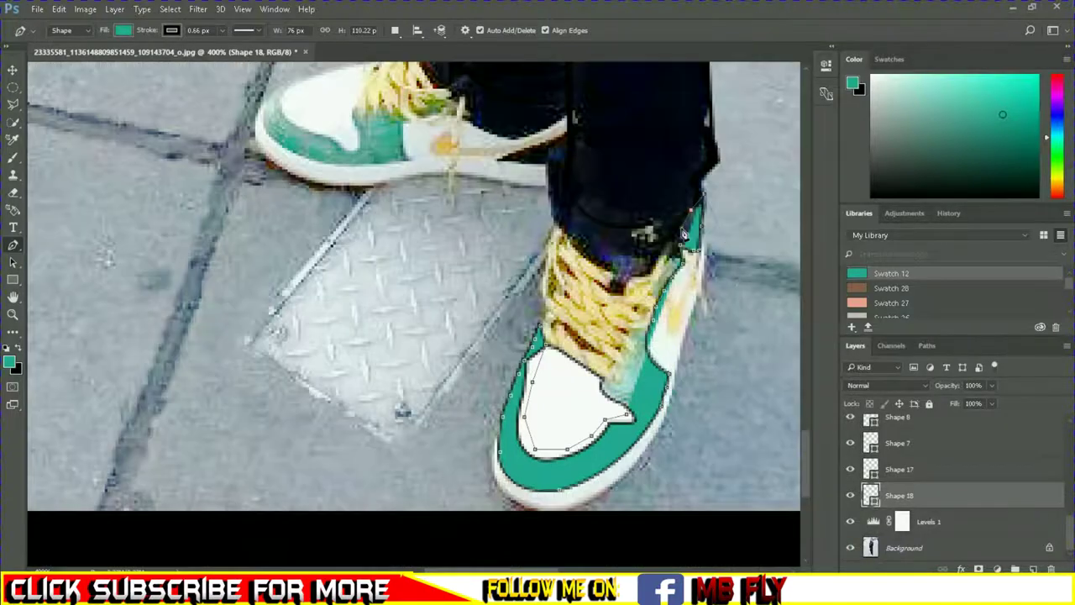
left_click(683, 235)
left_click(669, 270)
left_click(631, 349)
left_click(609, 378)
left_click(555, 356)
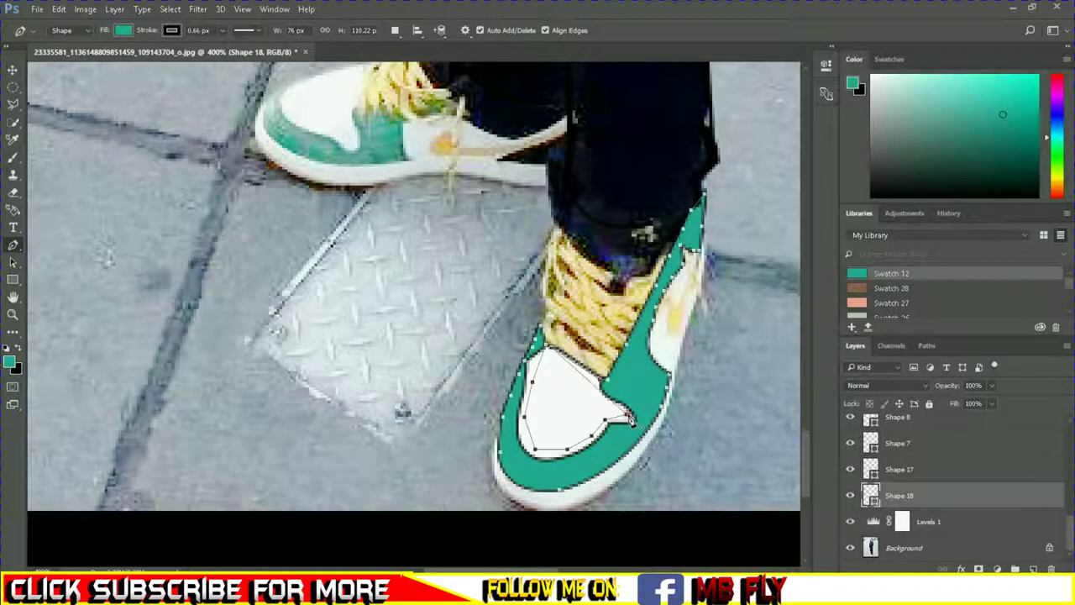
left_click(630, 419)
left_click(940, 521)
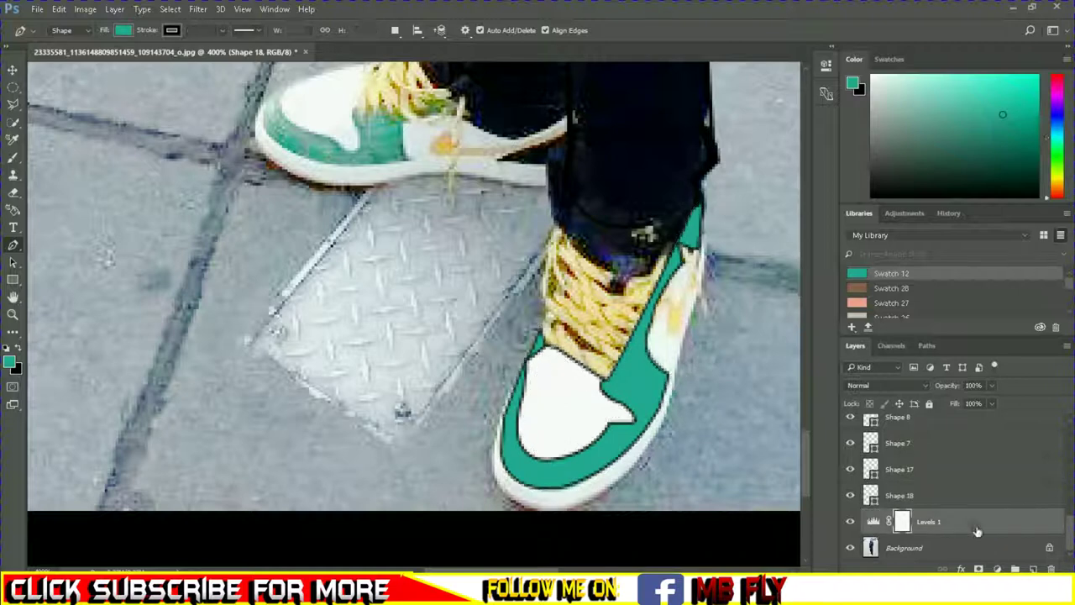
Step: Outline the white upper from the collar down the teal edge and up the toe to the laces
left_click(686, 240)
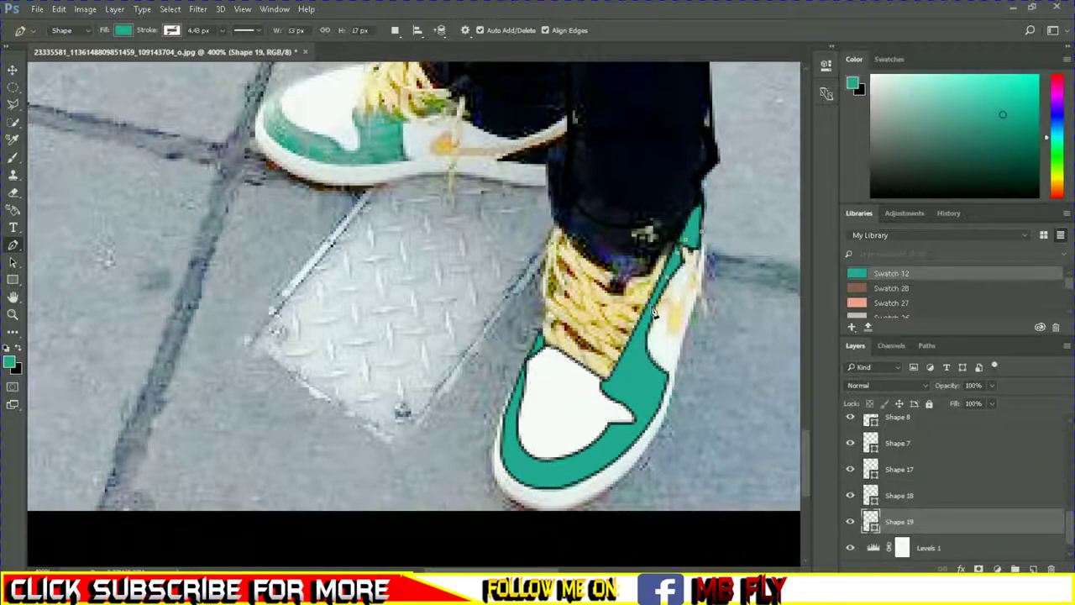
left_click(640, 366)
left_click(644, 392)
left_click(643, 417)
left_click(516, 462)
left_click(527, 364)
left_click(541, 338)
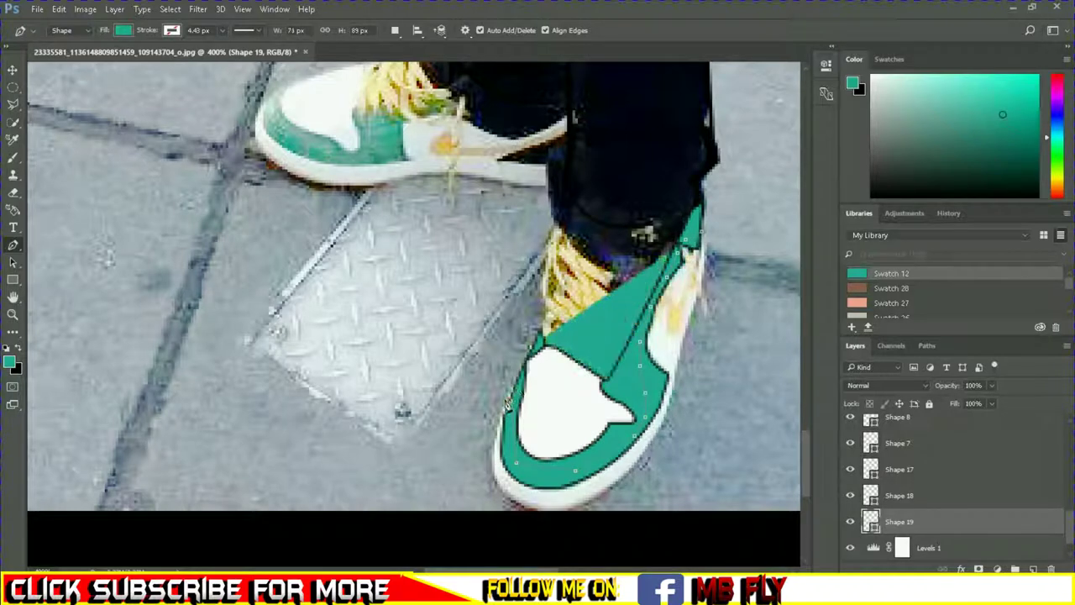
Step: Give the shape a white fill and a thin black outline, fitting its bottom edge to the sole
left_click(122, 31)
left_click(42, 224)
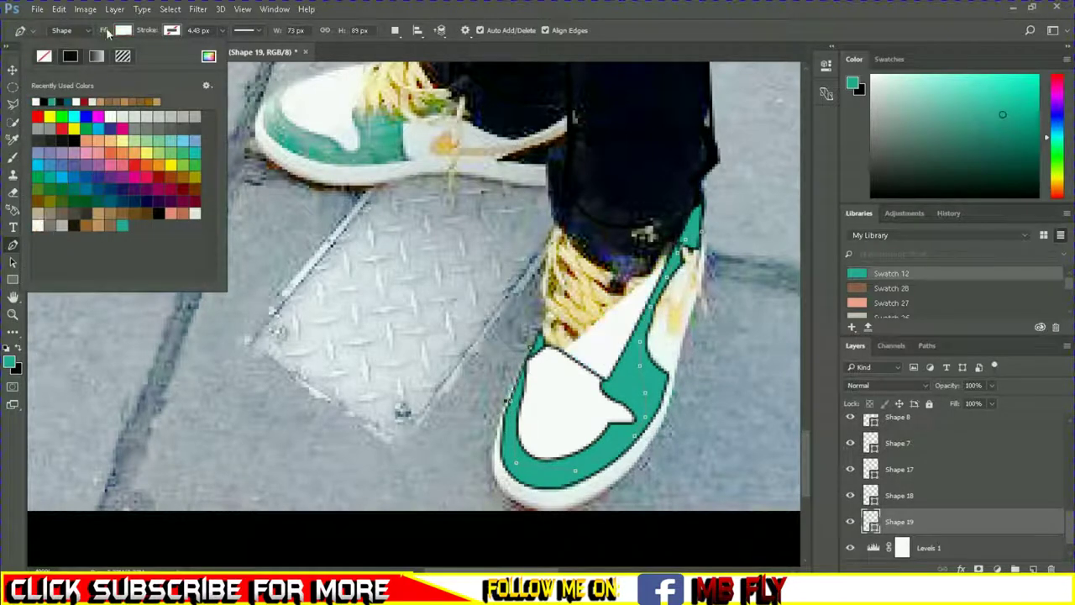
left_click(276, 259)
left_click(172, 30)
left_click(132, 218)
left_click(223, 30)
left_click_drag(225, 47, 205, 51)
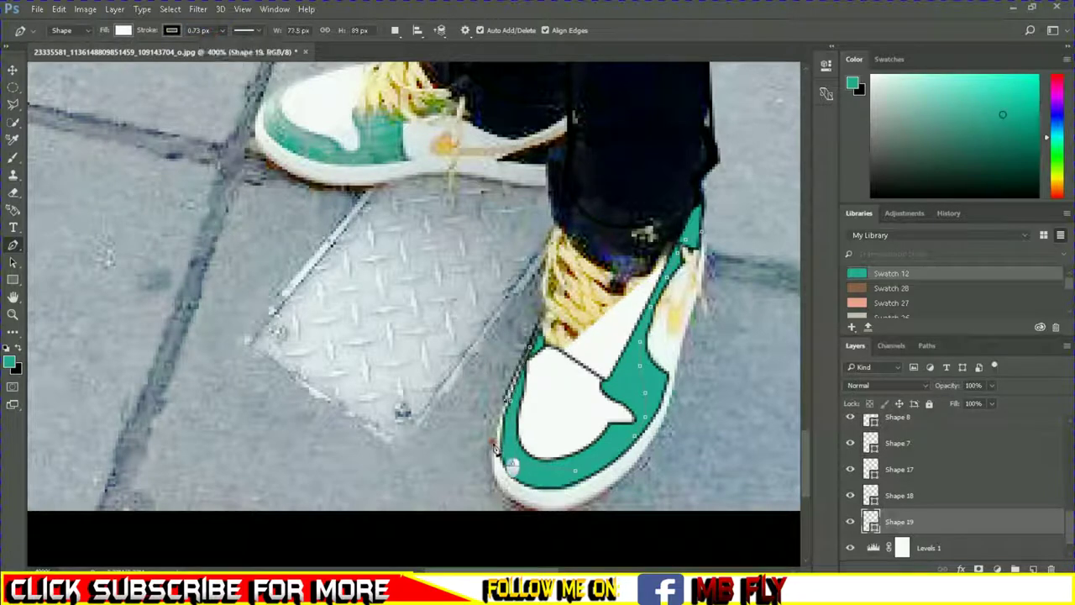
scroll(485, 451, "down", 2)
scroll(485, 451, "down", 2)
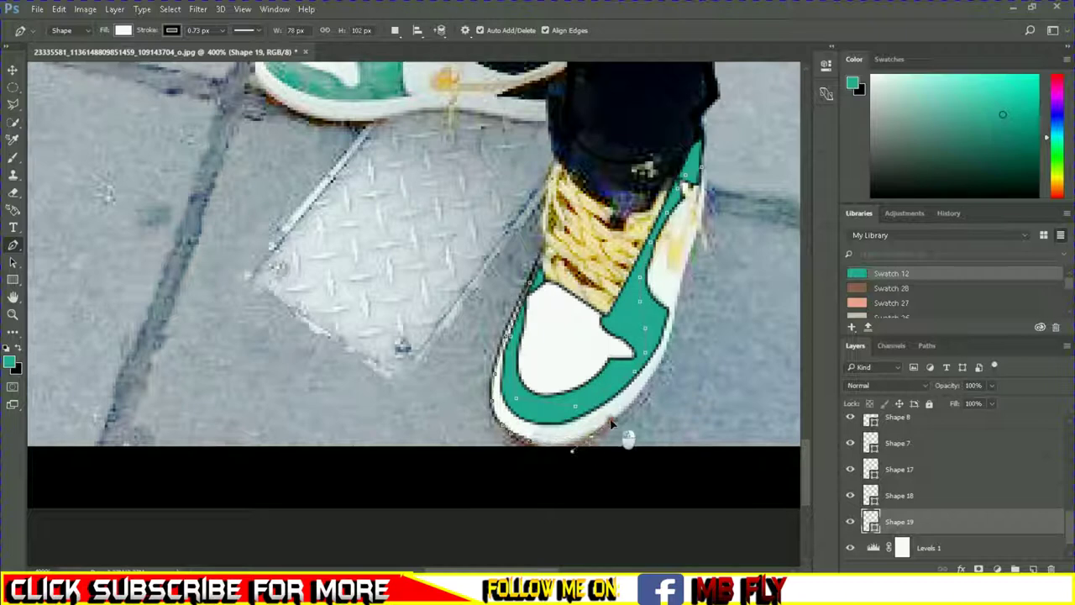
left_click_drag(626, 437, 623, 442)
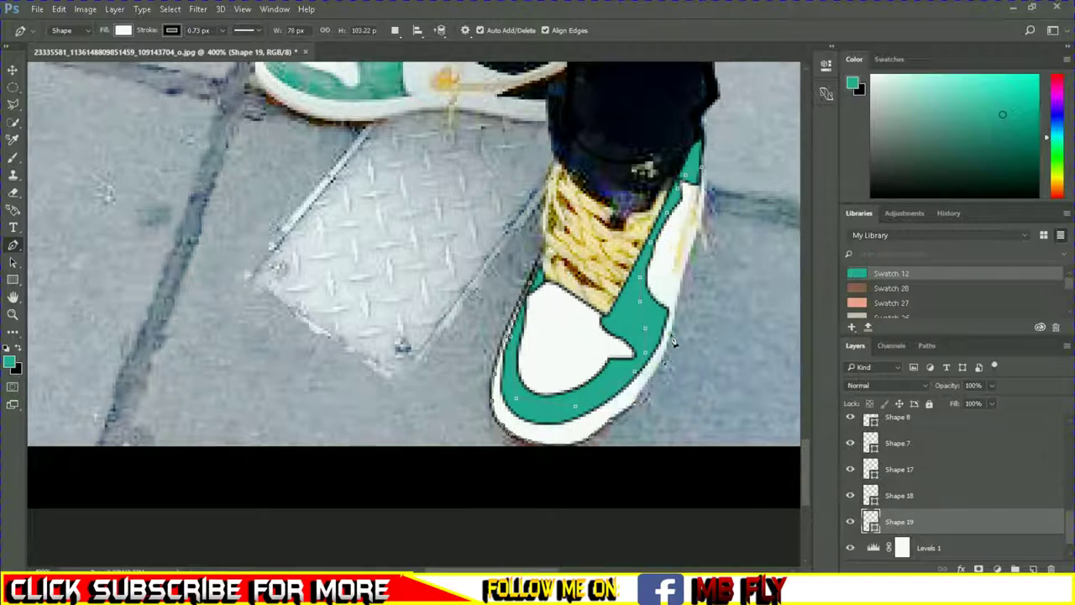
Step: Set the white shape's opacity to 15% after checking it against the photo, then begin the swoosh path
left_click_drag(993, 400, 952, 405)
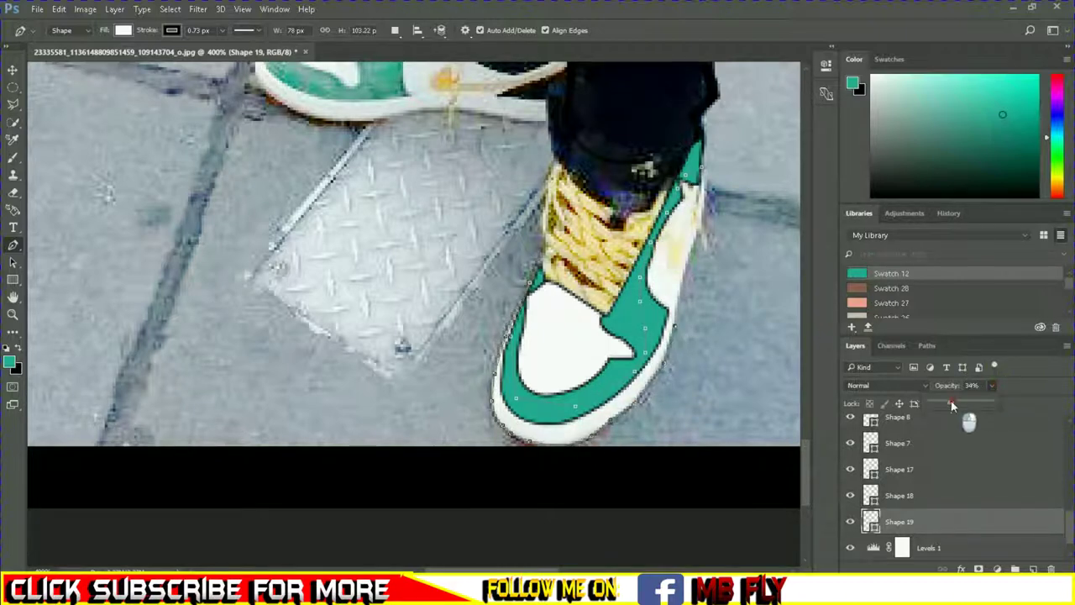
left_click(690, 269)
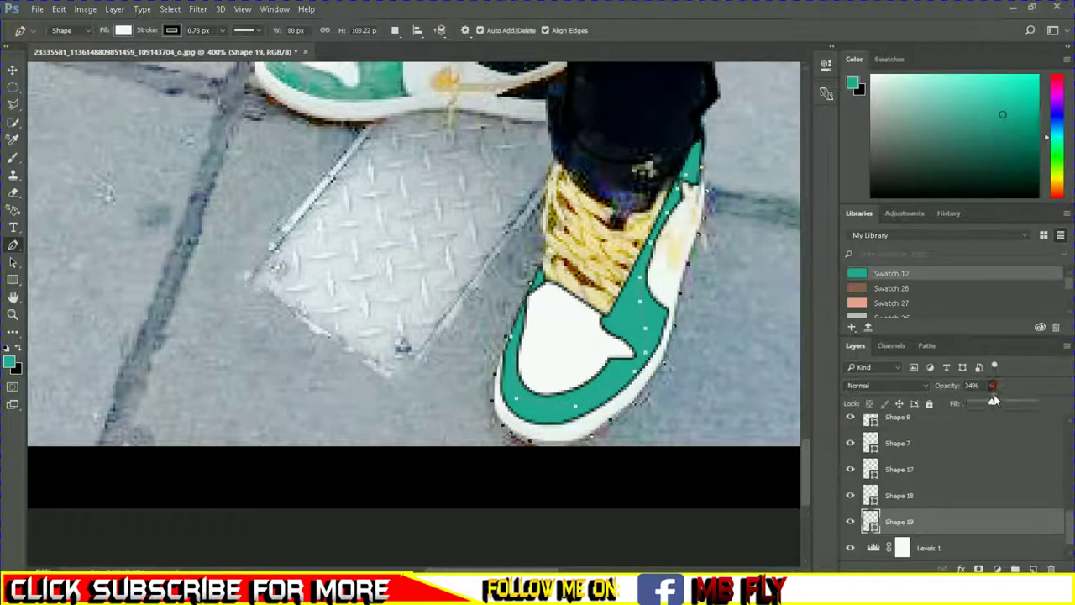
left_click_drag(994, 400, 1032, 402)
scroll(899, 495, "down", 1)
left_click(850, 548)
left_click(850, 548)
left_click_drag(992, 386, 938, 403)
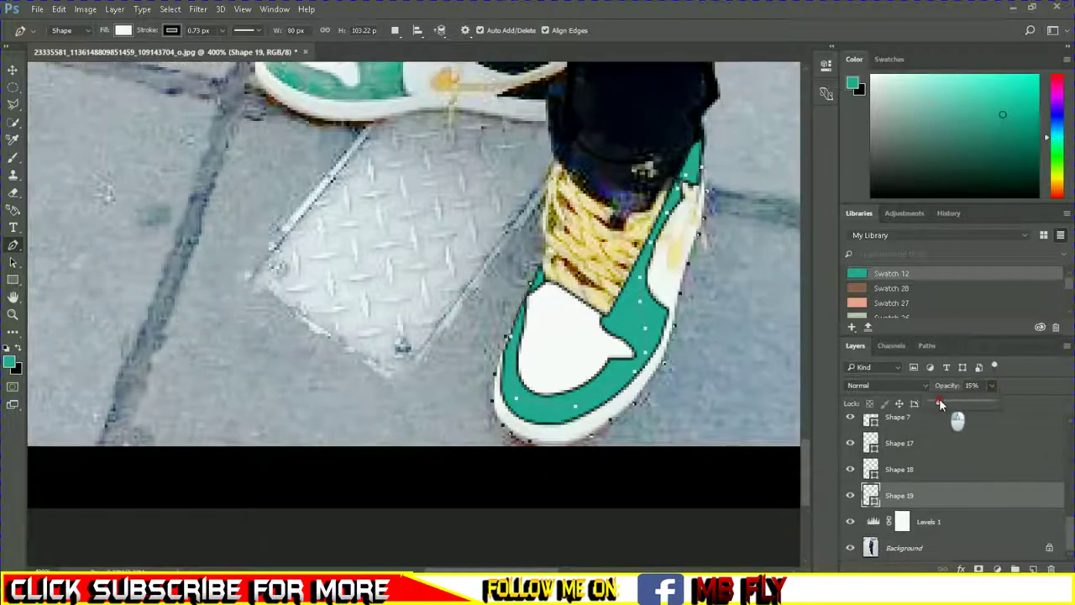
left_click(669, 243)
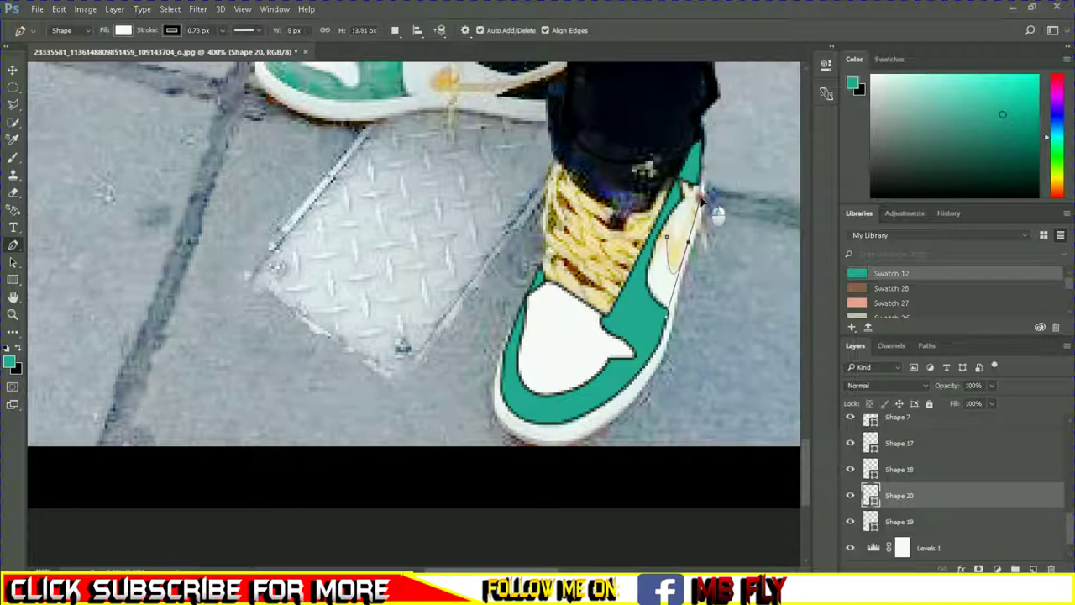
Step: Close the swoosh outline, then sample yellow from the laces, save it as a swatch and use it as fill
left_click(670, 241)
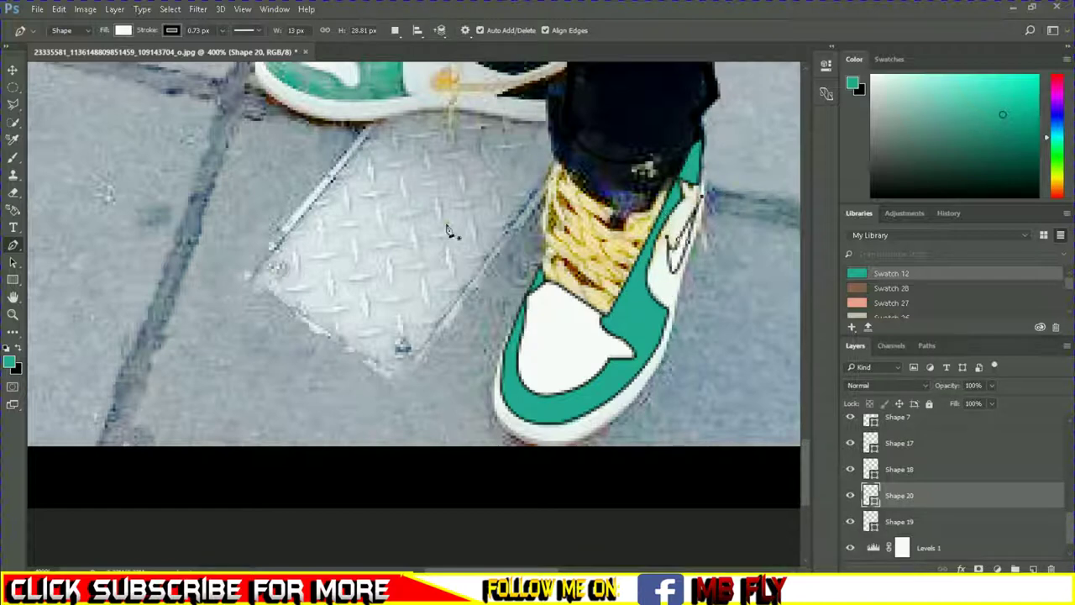
left_click(9, 361)
left_click(661, 225)
left_click(744, 87)
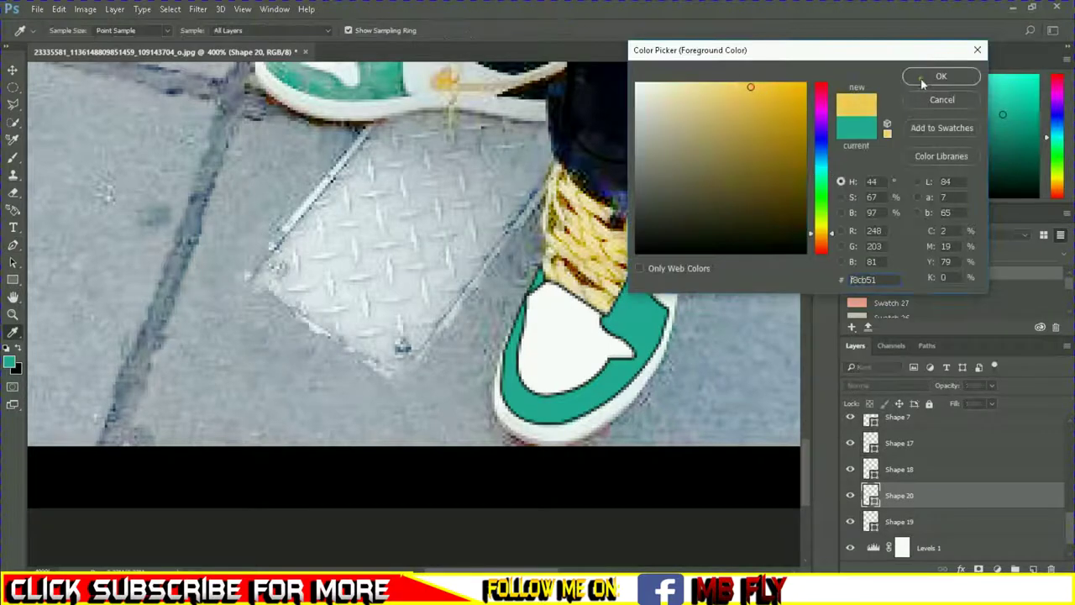
left_click(932, 75)
left_click(123, 30)
left_click(670, 201)
left_click(158, 237)
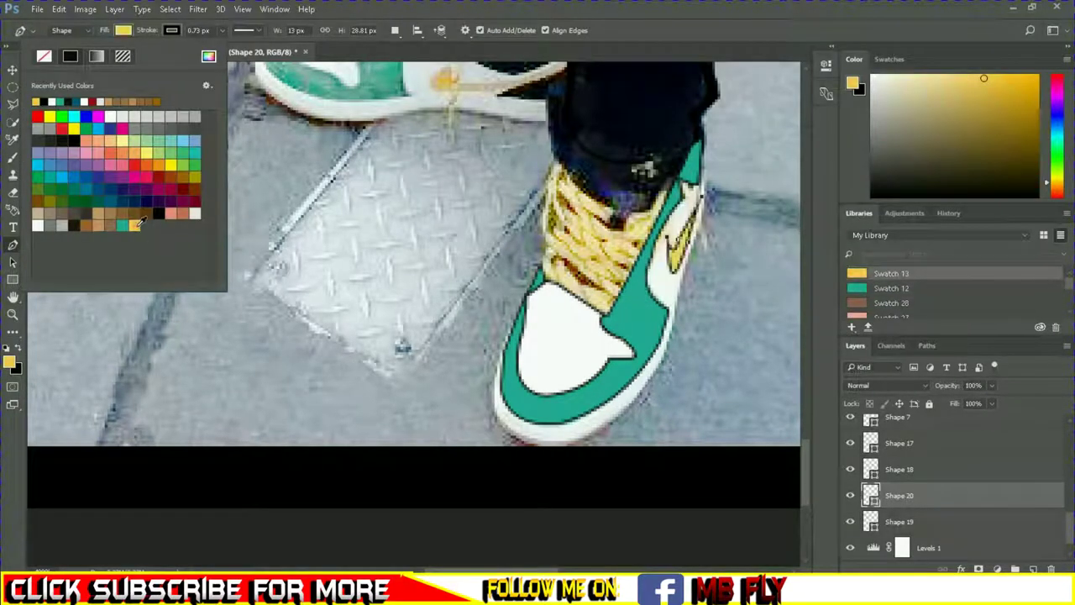
Step: Start the yellow lace shape along the lower lace edge and up the laces
left_click(544, 266)
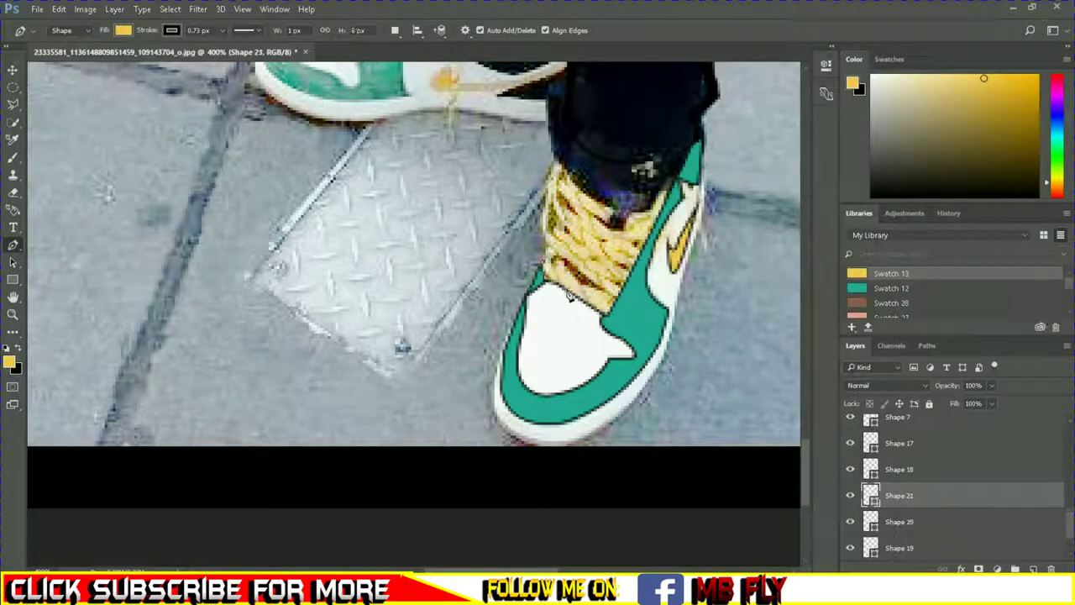
left_click(608, 297)
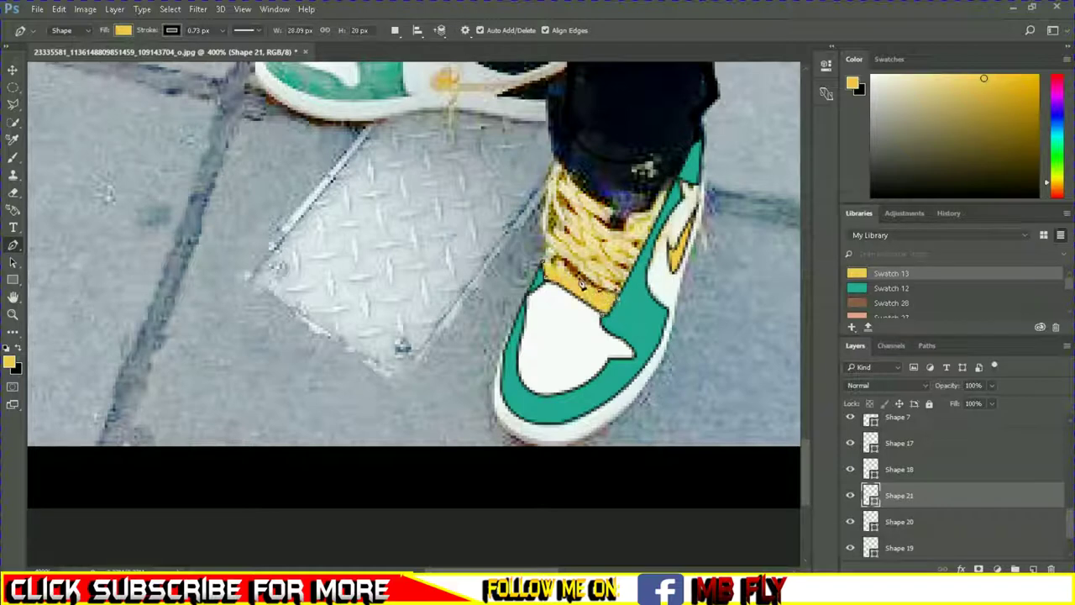
left_click(561, 264)
left_click(571, 267)
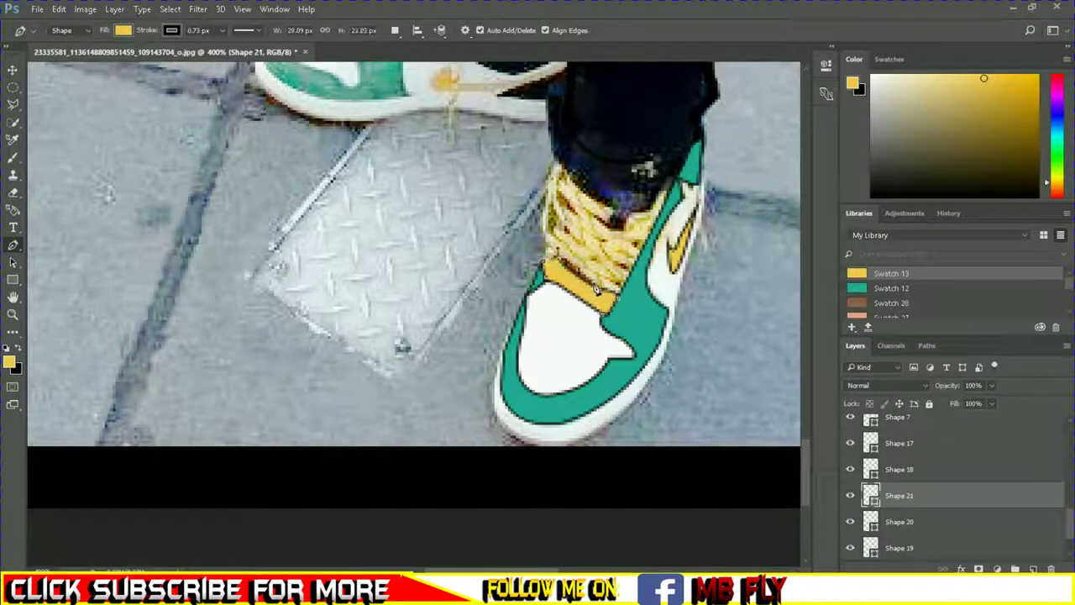
left_click(622, 296)
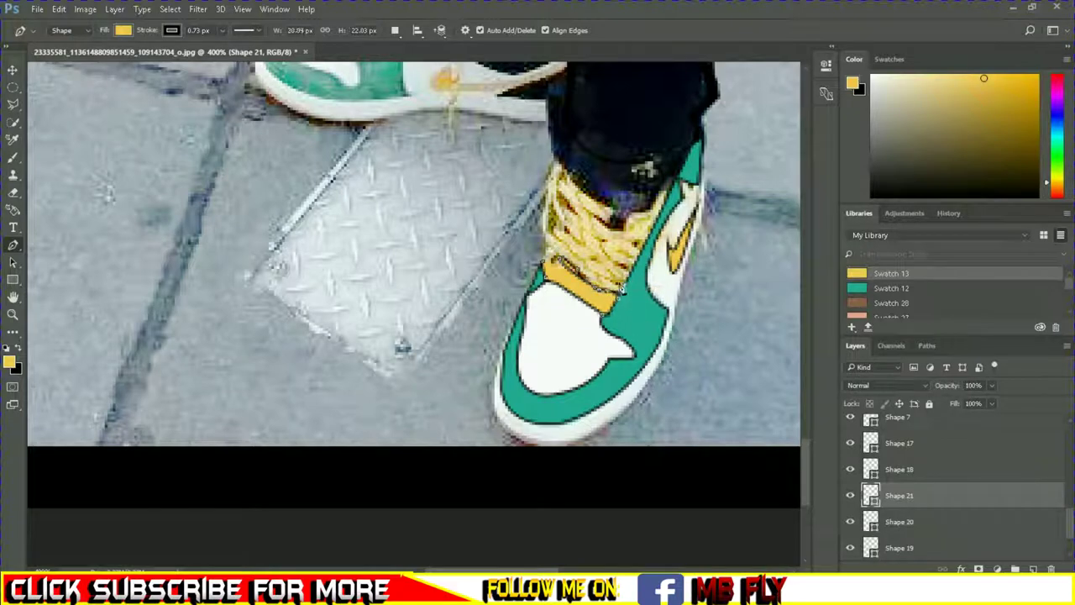
left_click(610, 285)
left_click(553, 239)
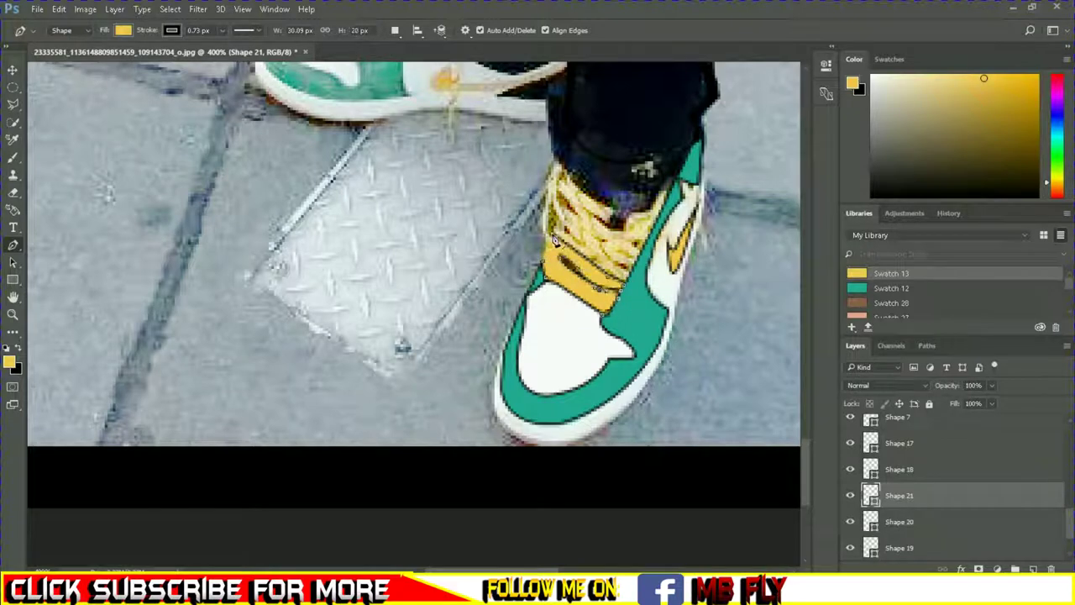
left_click(550, 204)
Step: Extend the lace outline across the laces and lower its opacity to 35%
left_click(631, 277)
left_click(642, 262)
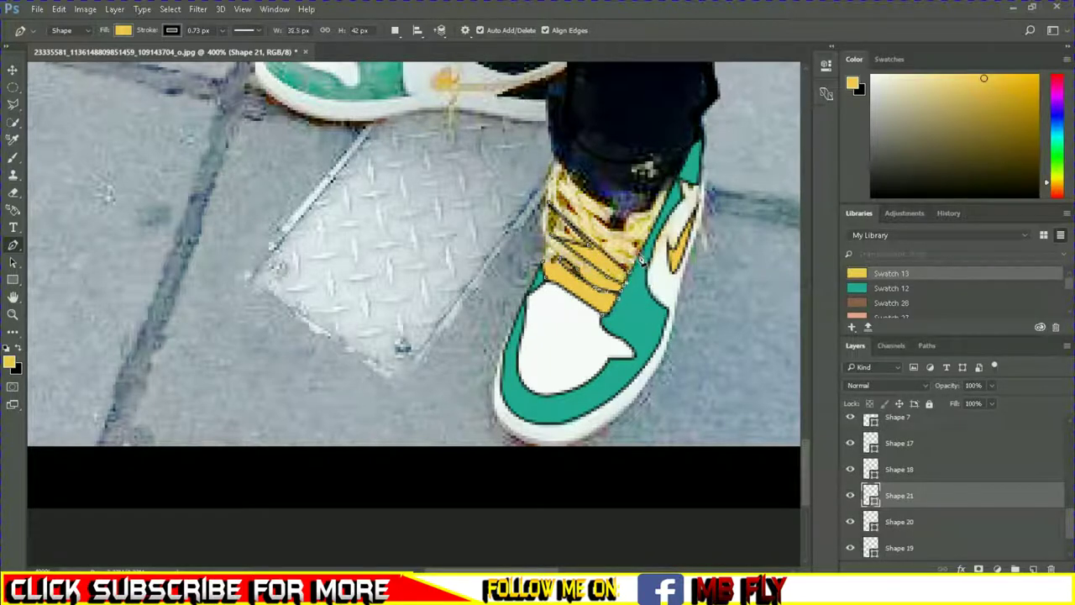
left_click(559, 235)
left_click(651, 237)
left_click(665, 210)
left_click(990, 384)
left_click_drag(975, 401, 950, 401)
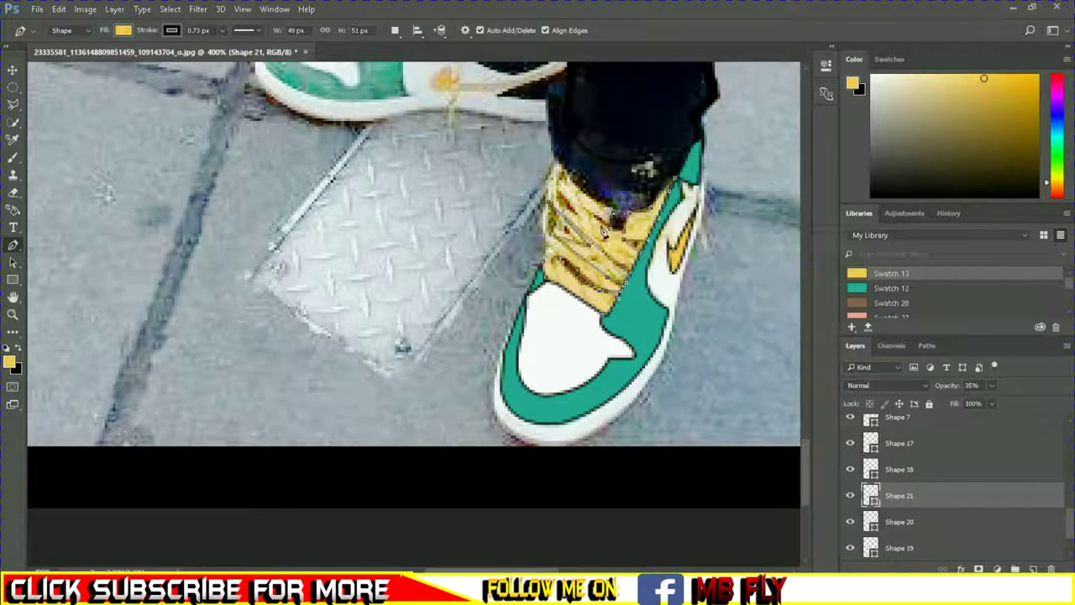
left_click(555, 160)
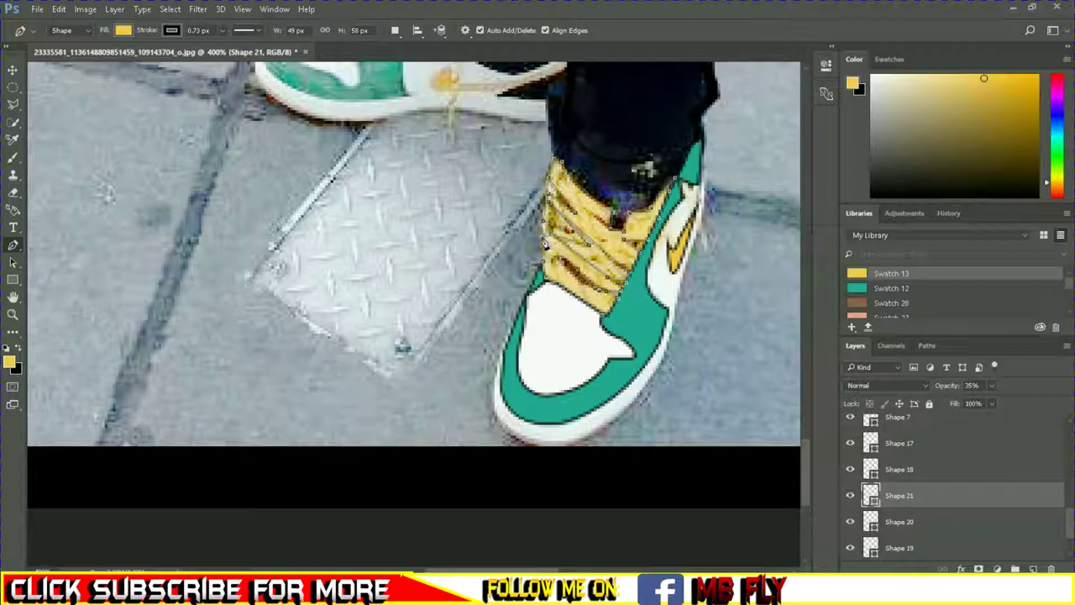
Step: Set the lace shape to 100% opacity, hide the photo, and draw a small yellow lace piece
left_click(992, 385)
left_click_drag(989, 397, 1049, 398)
scroll(957, 487, "down", 2)
left_click(850, 548)
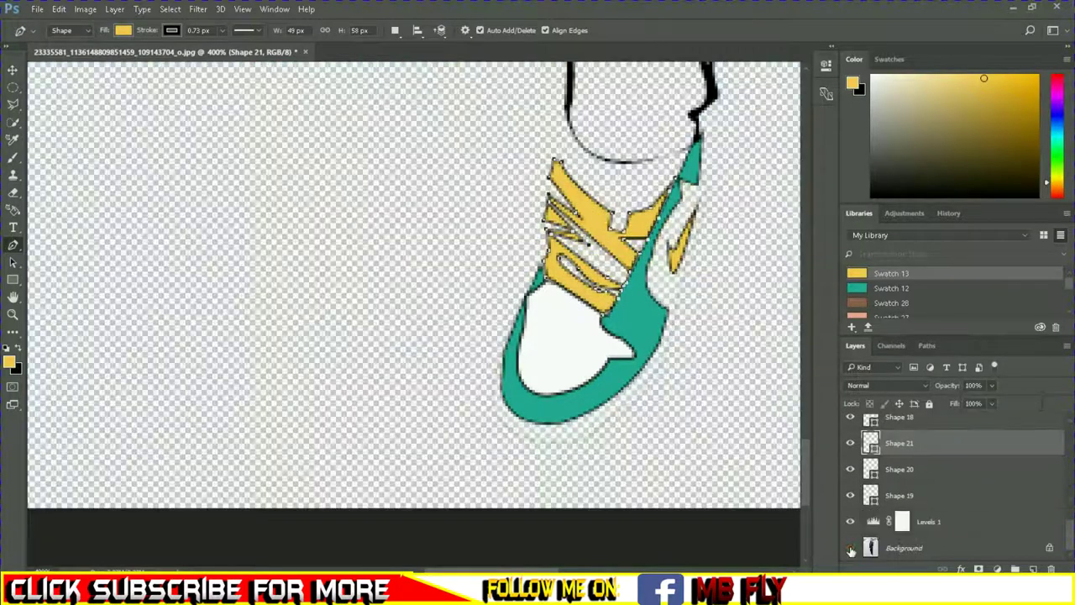
left_click(595, 254)
left_click(580, 257)
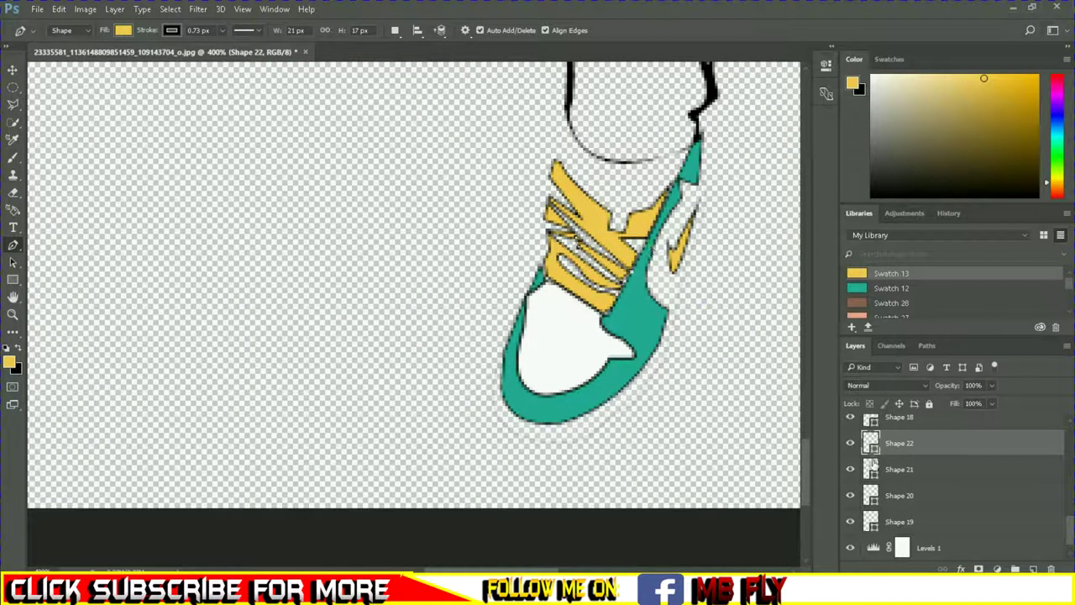
left_click(849, 418)
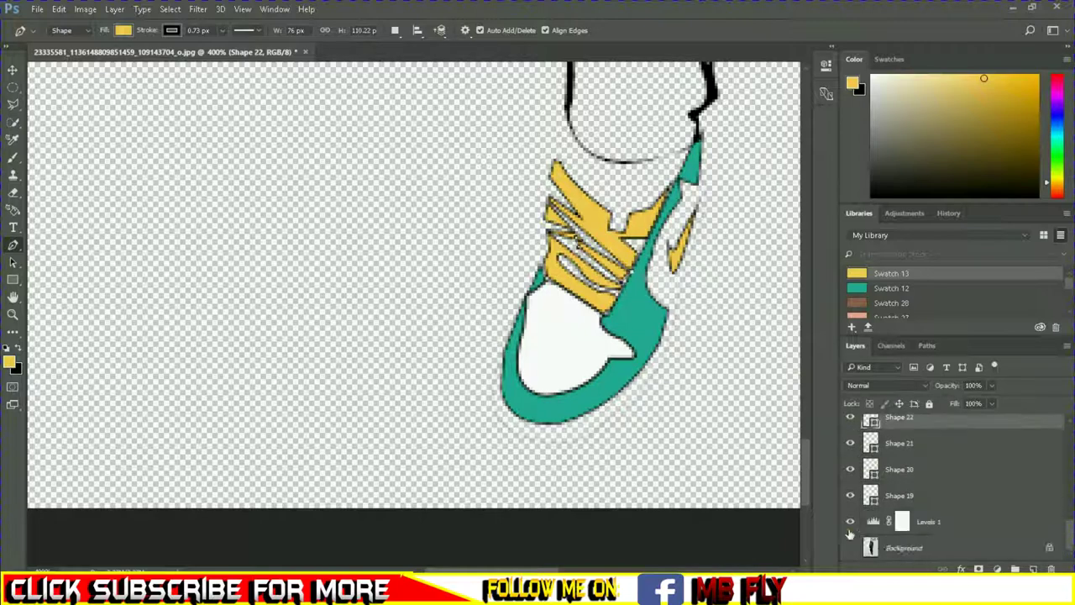
Step: Raise the white shoe shape to 100% opacity and show the photo again
left_click(898, 497)
left_click(892, 522)
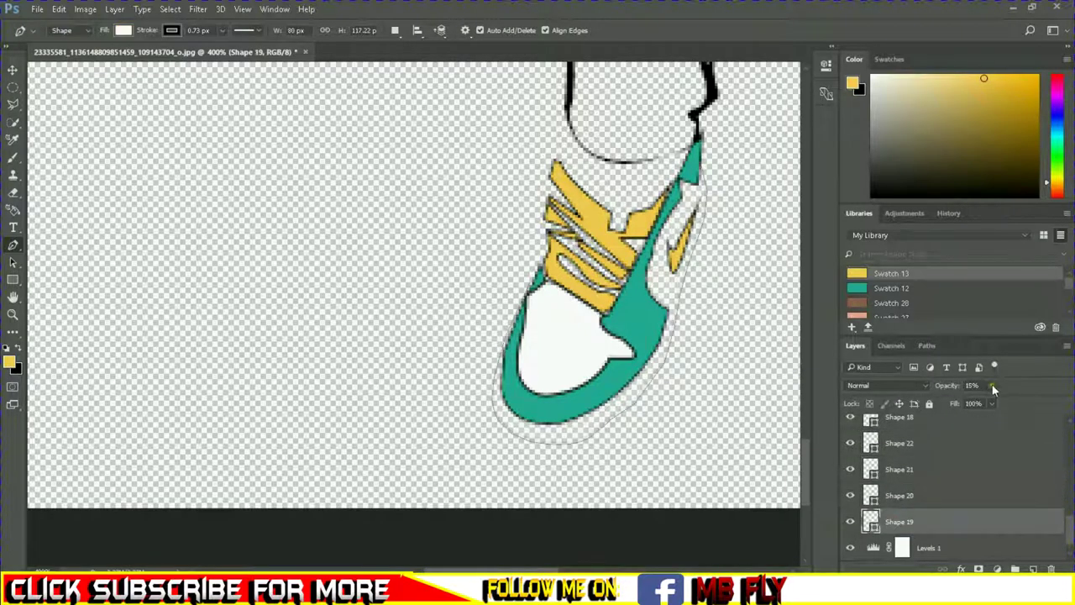
left_click_drag(1045, 406, 1050, 405)
scroll(905, 508, "down", 1)
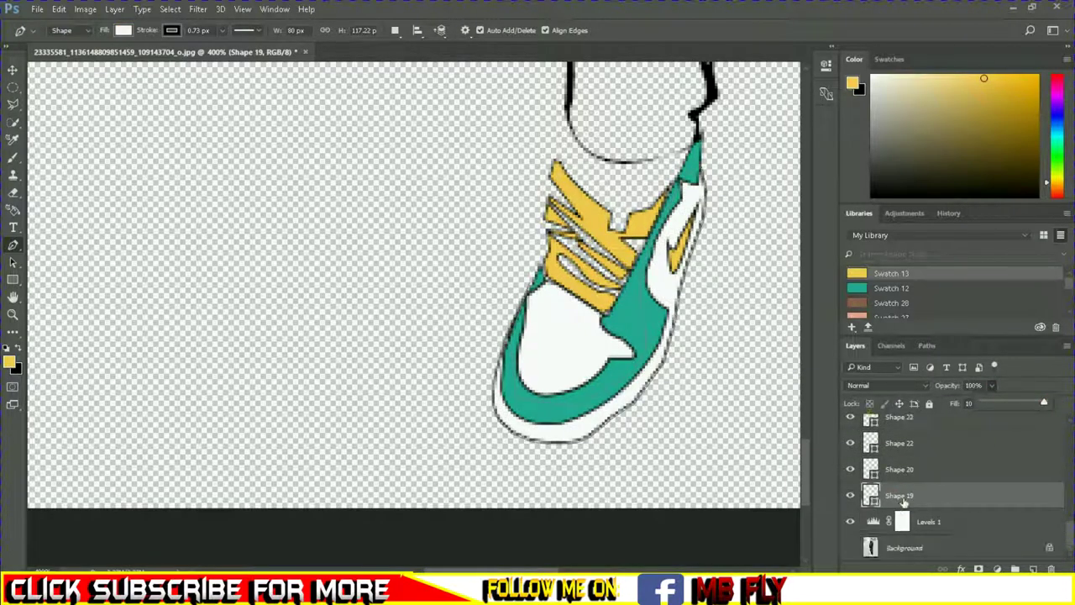
left_click(850, 548)
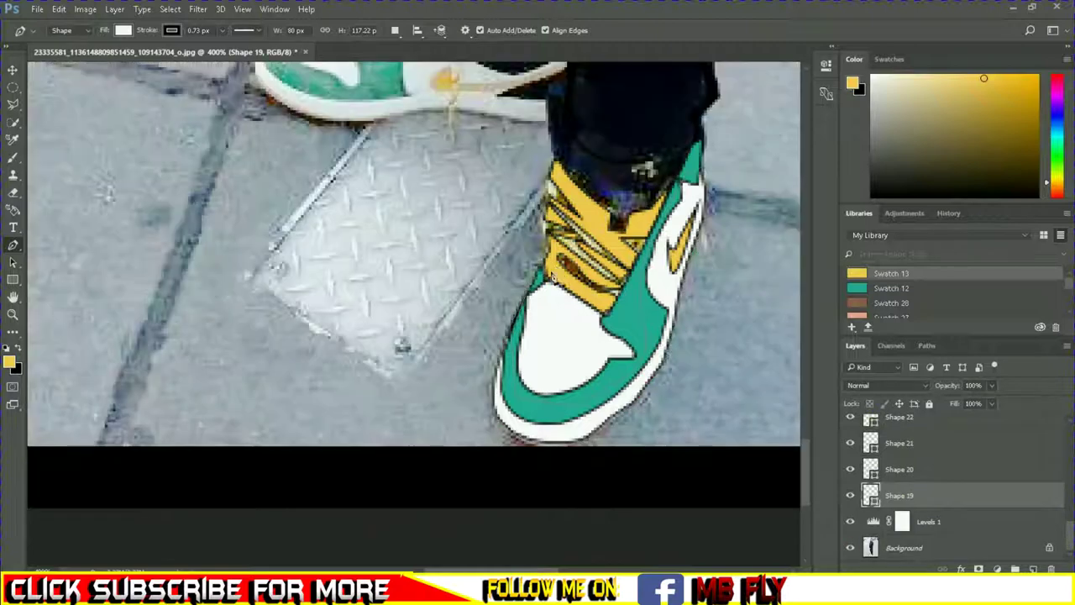
left_click(545, 282)
Step: Trace the ankle shape up the trouser hem, across the tongue and back down to the laces
left_click(553, 151)
scroll(923, 479, "down", 1)
left_click(850, 548)
left_click(567, 83)
left_click(590, 153)
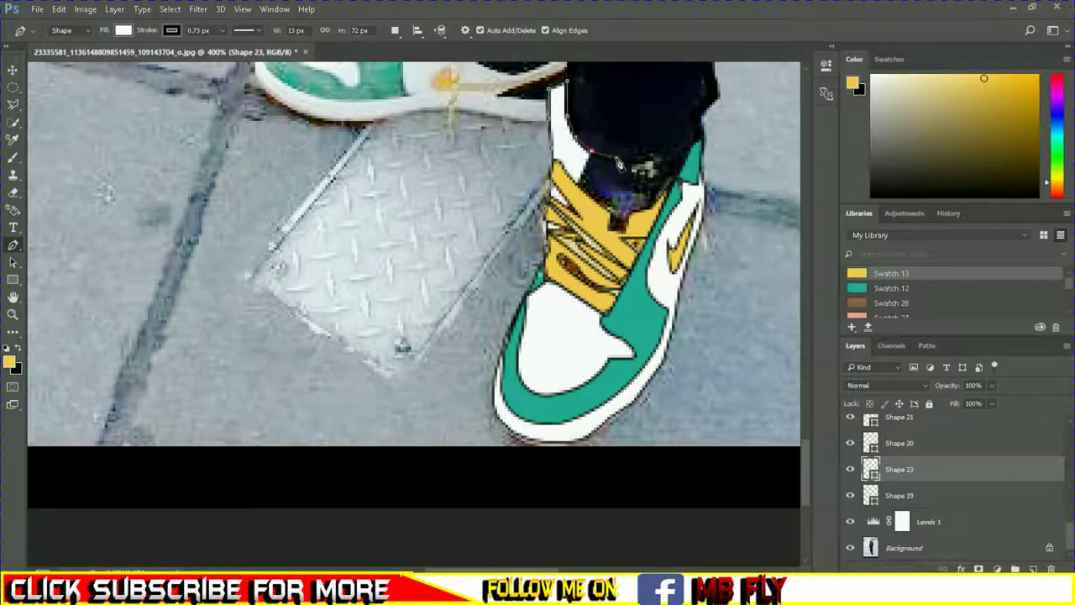
left_click(653, 162)
left_click(699, 128)
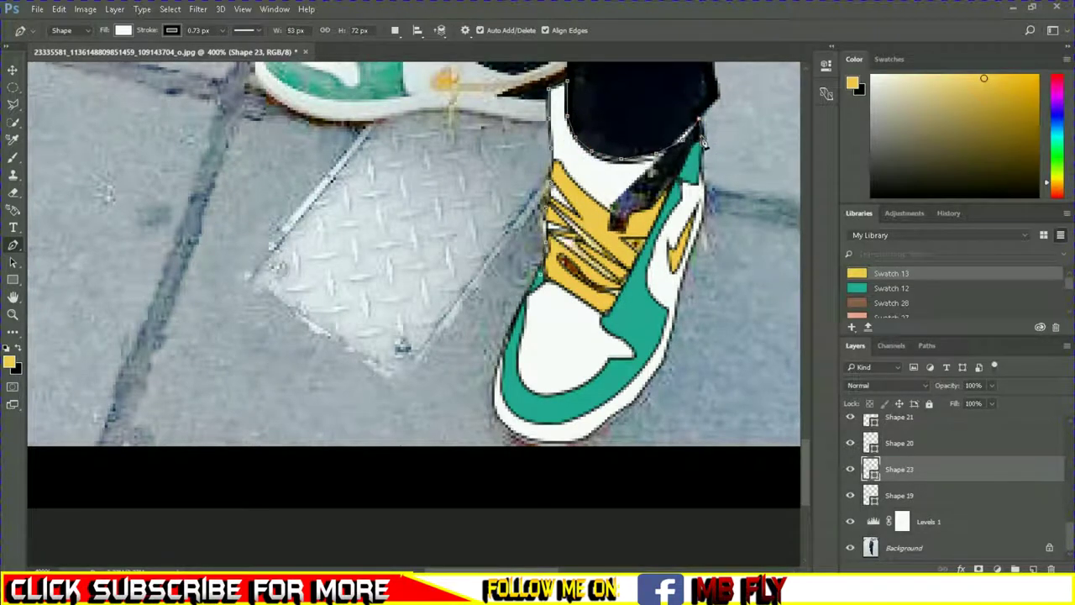
left_click(677, 195)
left_click(642, 262)
left_click(615, 307)
left_click(540, 290)
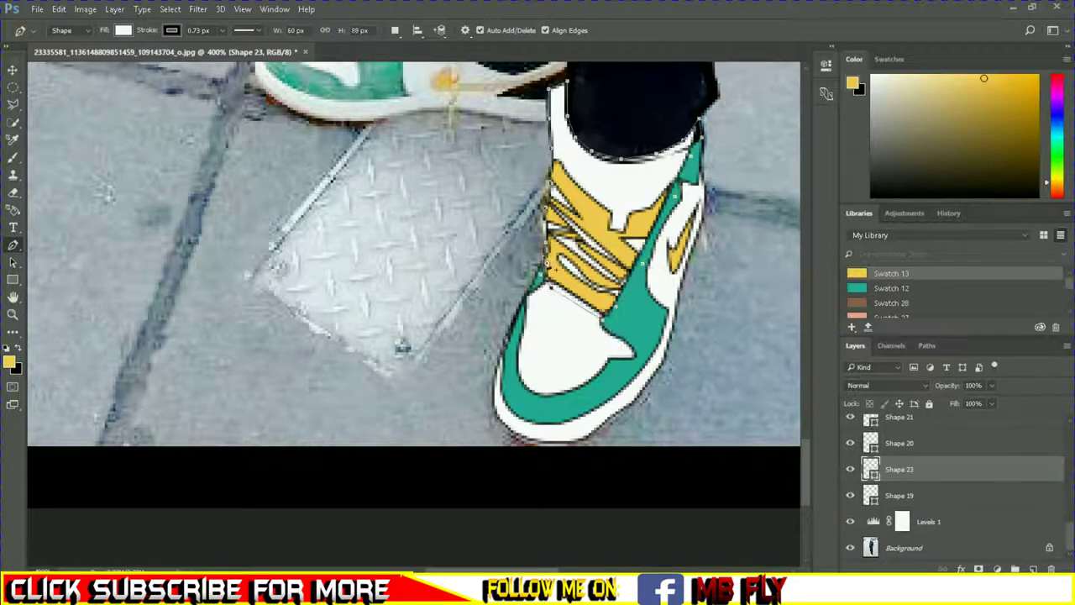
Step: Fill the ankle shape black and hide the photo to check the line art
left_click(124, 30)
left_click(160, 212)
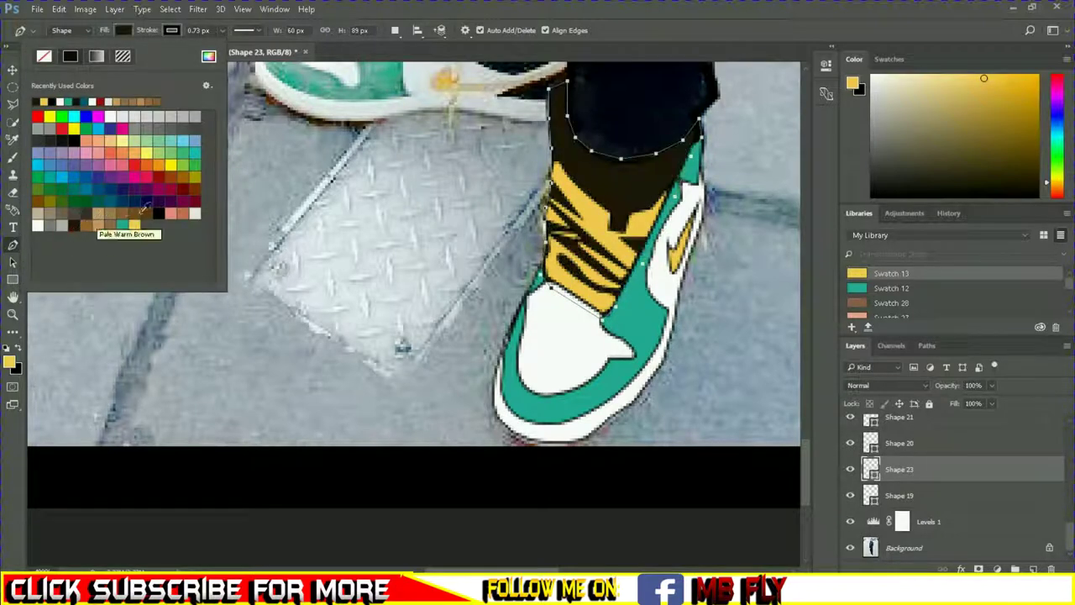
left_click(832, 445)
left_click(850, 547)
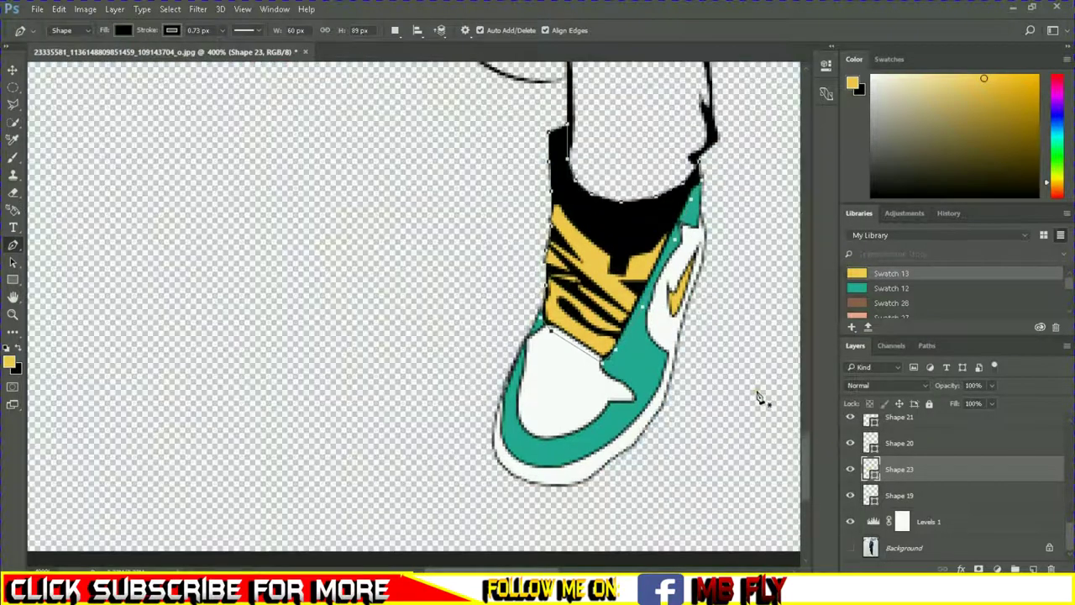
scroll(758, 396, "up", 5)
scroll(759, 396, "down", 3)
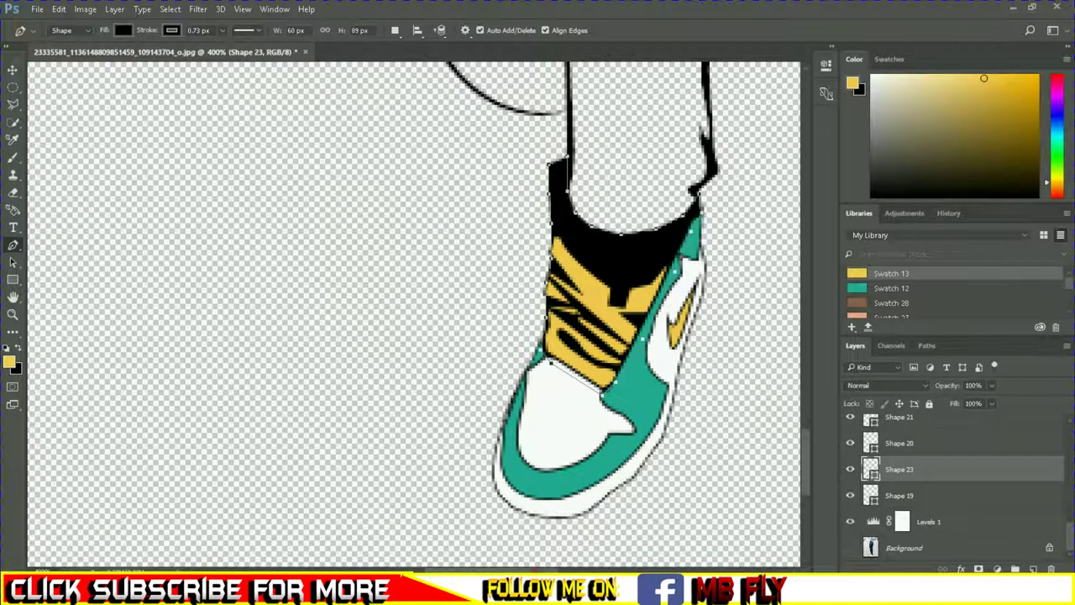
left_click_drag(542, 499, 592, 546)
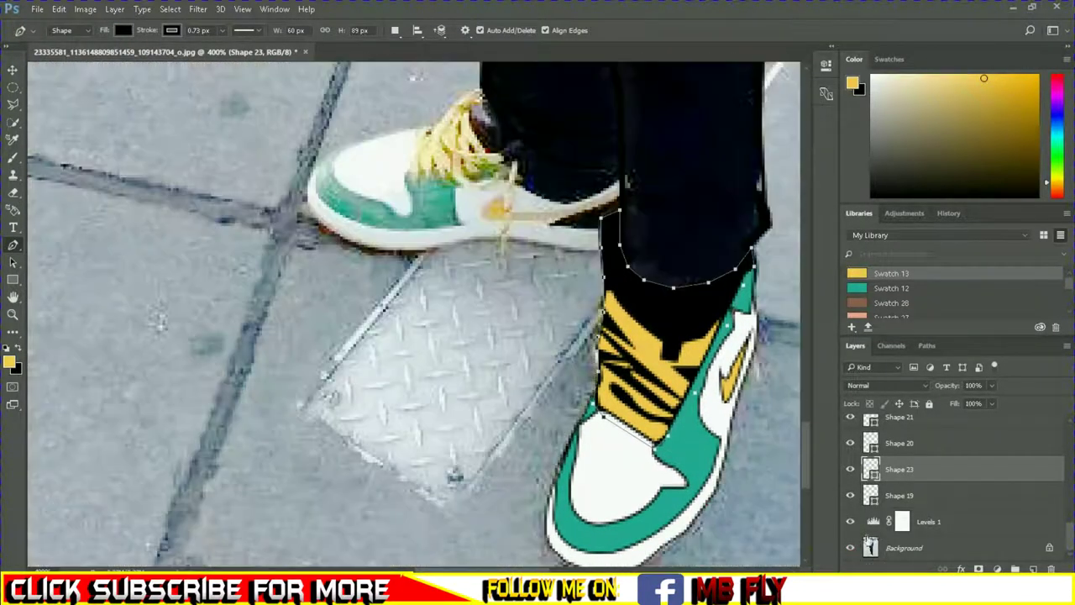
left_click(958, 521)
scroll(411, 314, "up", 3)
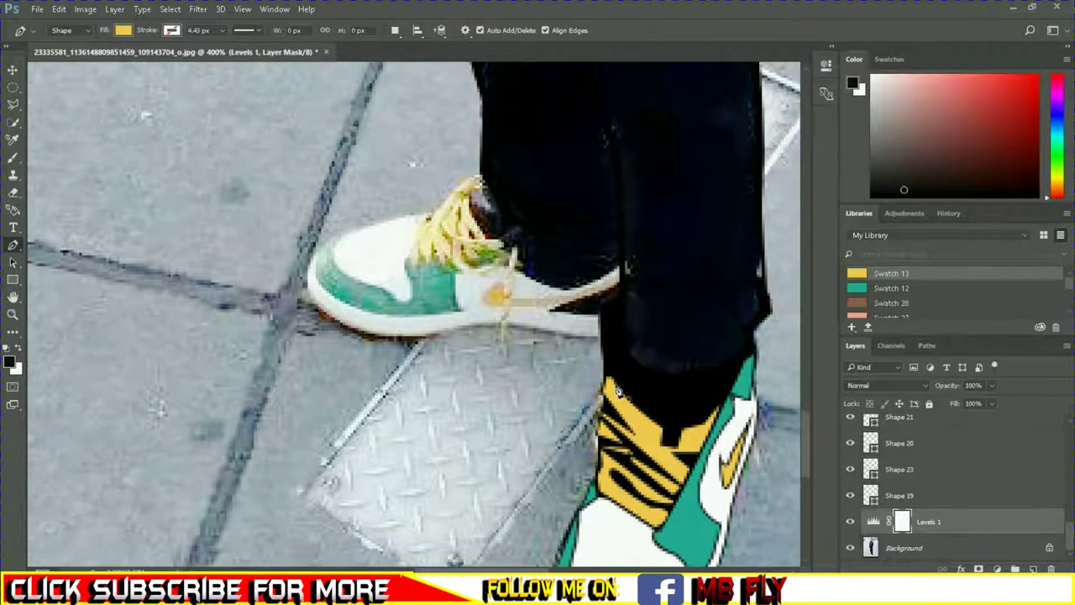
Step: Trace the rear shoe's toe cap outline with curved anchors and close the path
scroll(445, 327, "up", 2)
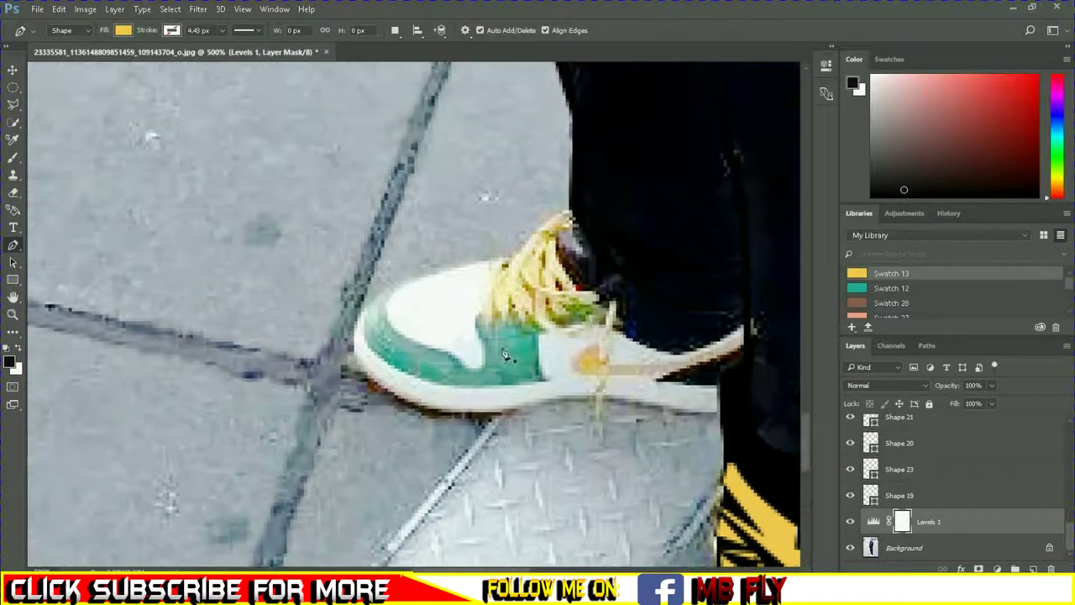
left_click(437, 317)
left_click(408, 328)
left_click_drag(438, 392, 506, 407)
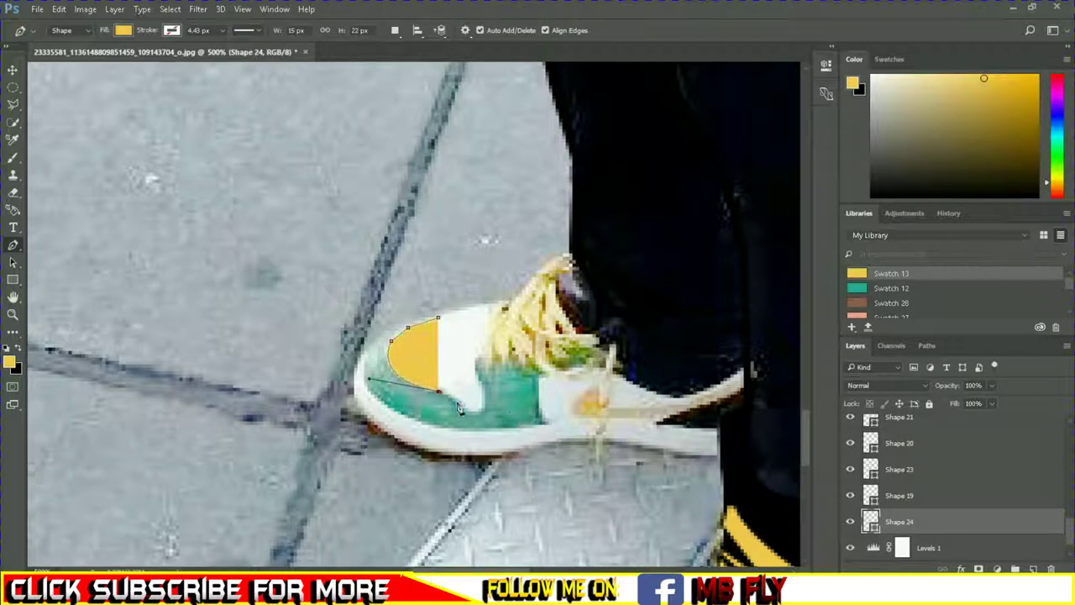
left_click(468, 407)
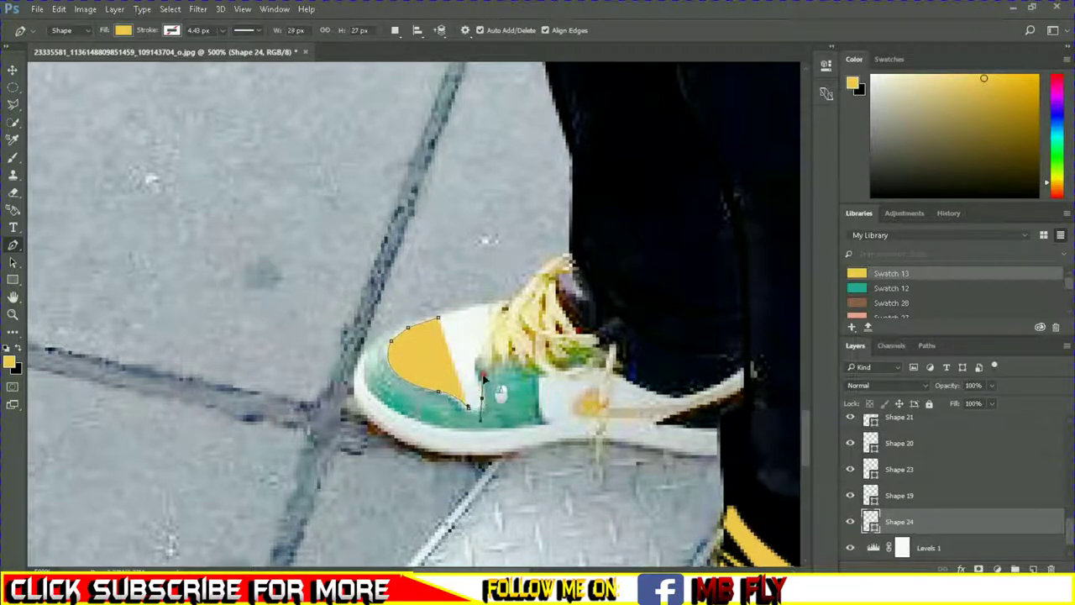
left_click_drag(480, 376, 487, 345)
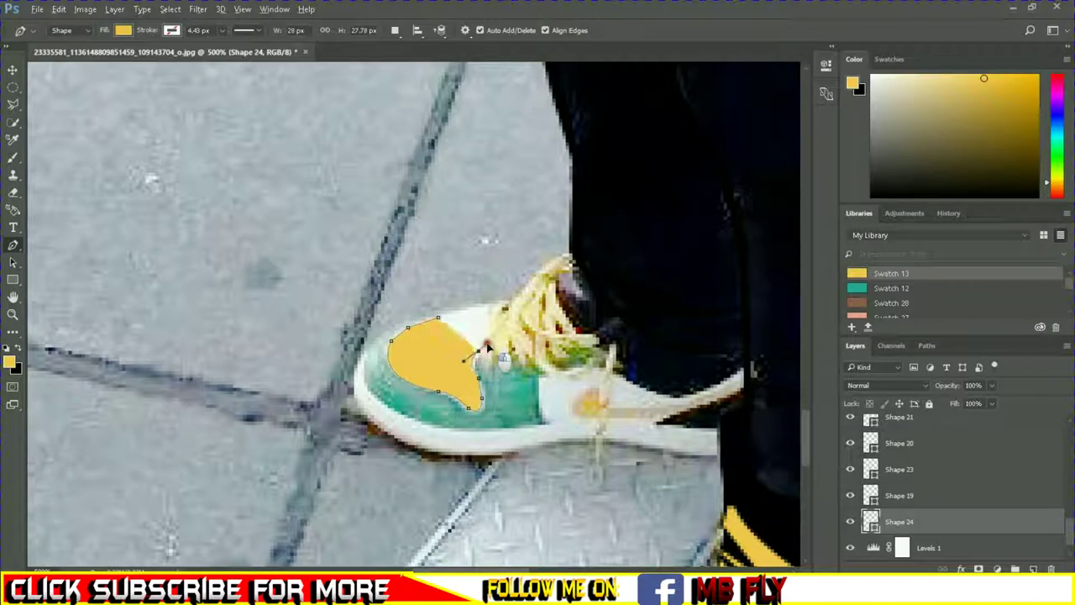
left_click_drag(504, 301, 538, 285)
left_click(505, 300, "alt")
left_click(440, 321)
Step: Give the toe cap a black outline and a white fill
left_click(172, 30)
left_click(134, 61)
key("Return")
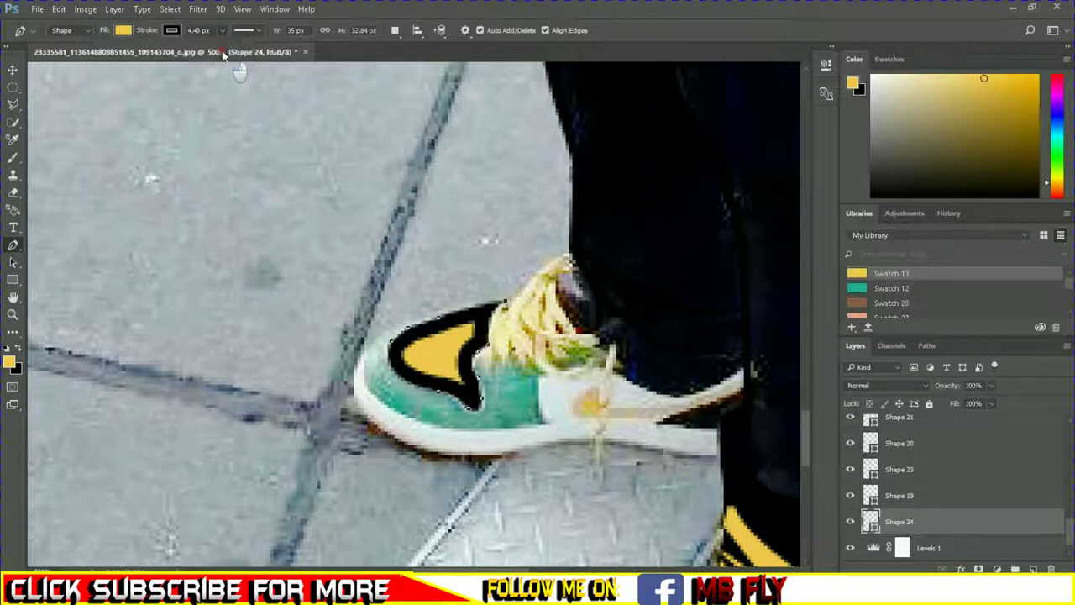
left_click(124, 30)
left_click(36, 101)
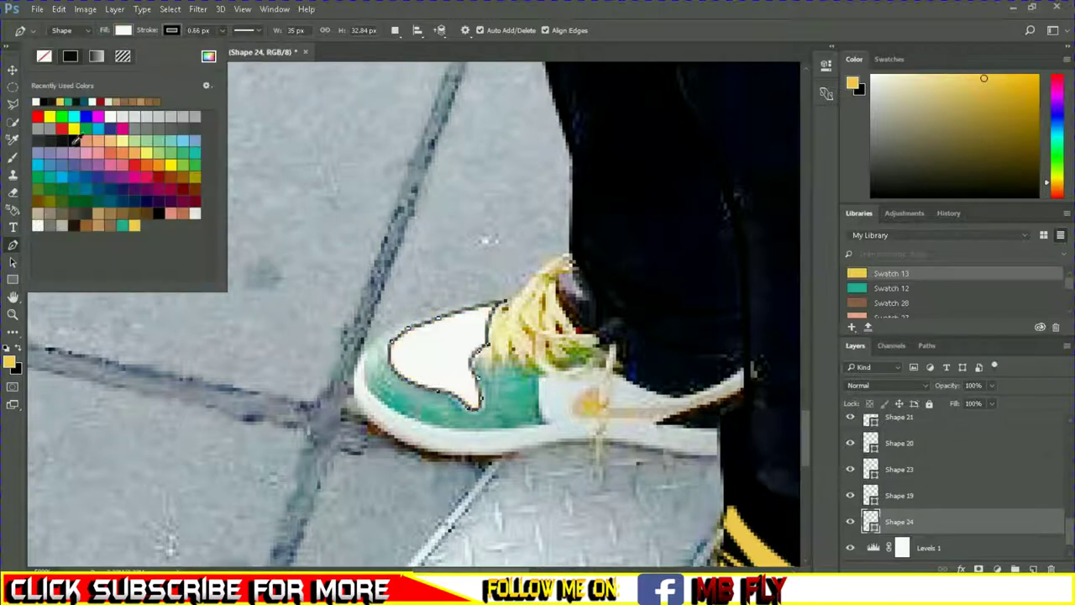
left_click(424, 359)
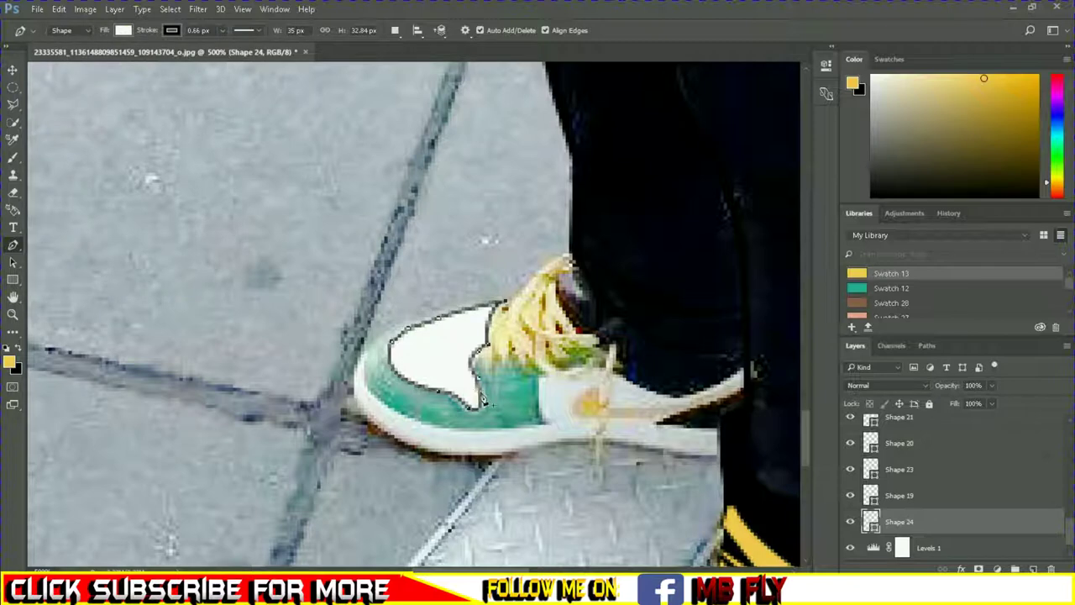
left_click(474, 310)
Step: Trace the side panel from the shoe's top edge to the toe, with a teal fill
left_click(416, 317)
left_click(345, 332)
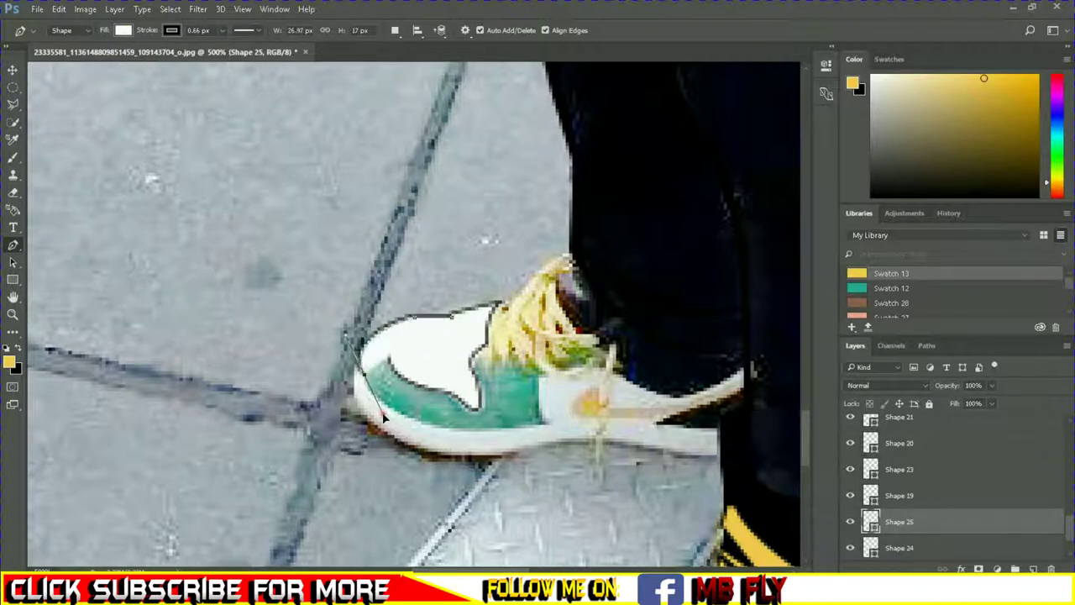
left_click(123, 32)
key("Escape")
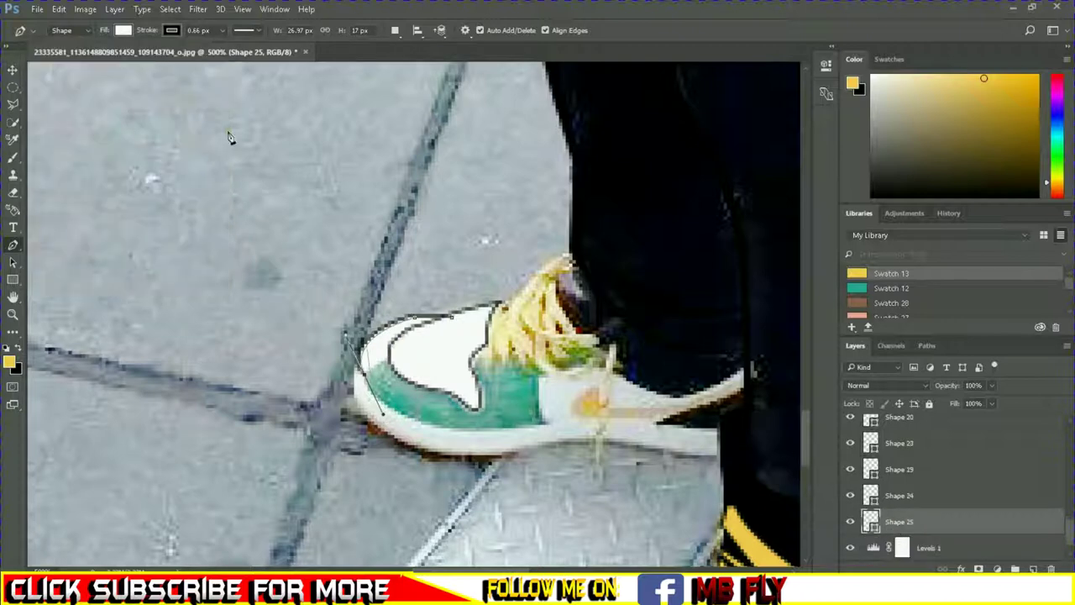
left_click(123, 31)
left_click(123, 225)
key("Return")
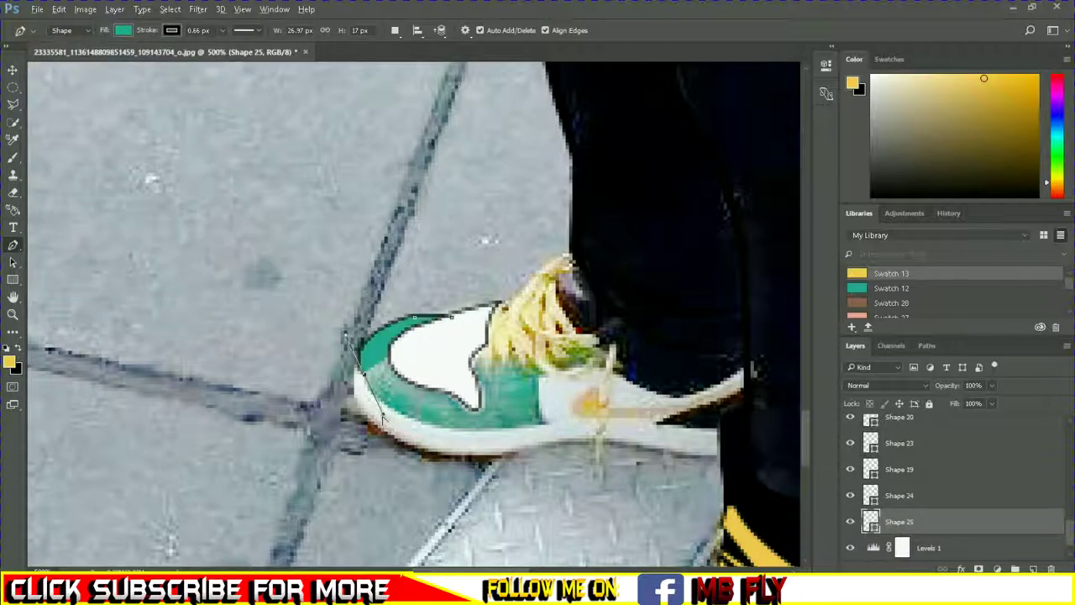
Step: Close the teal panel up to the laces at 100% opacity and deselect its path
left_click(430, 424)
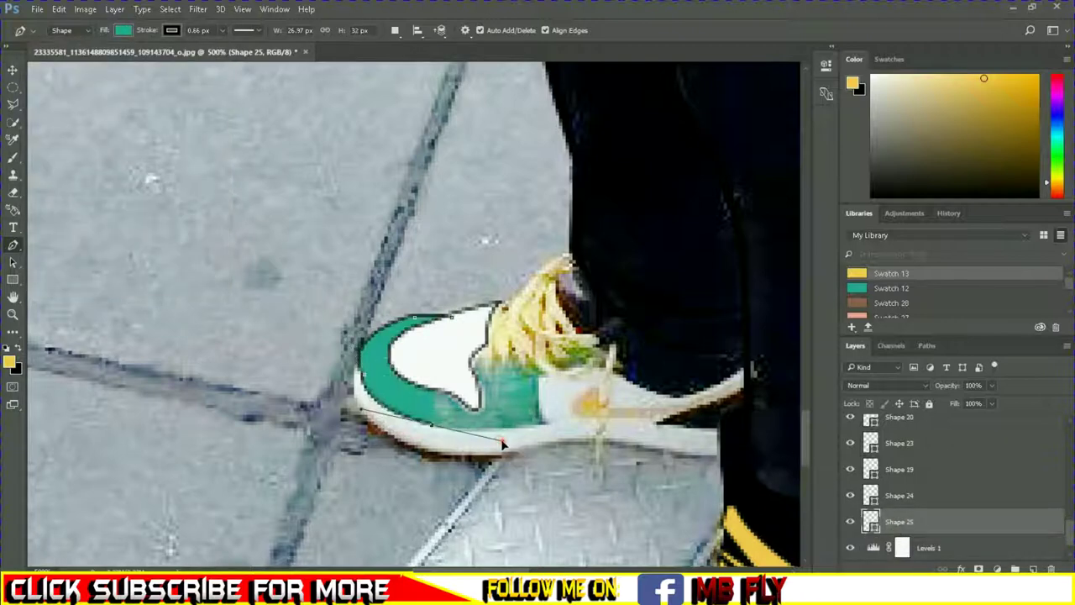
left_click(501, 428)
left_click_drag(992, 385, 948, 402)
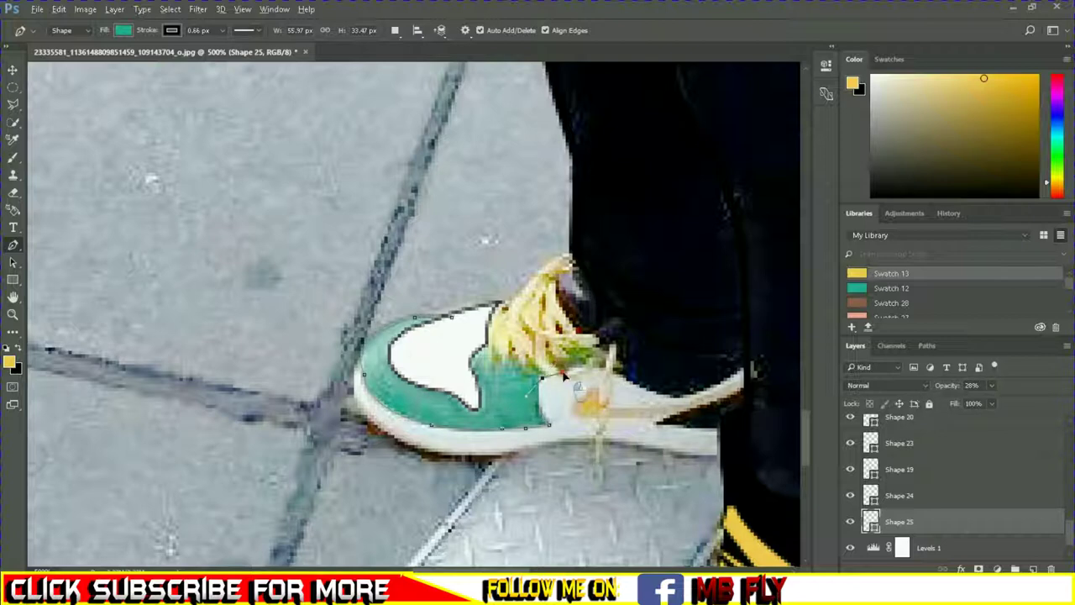
left_click(601, 345)
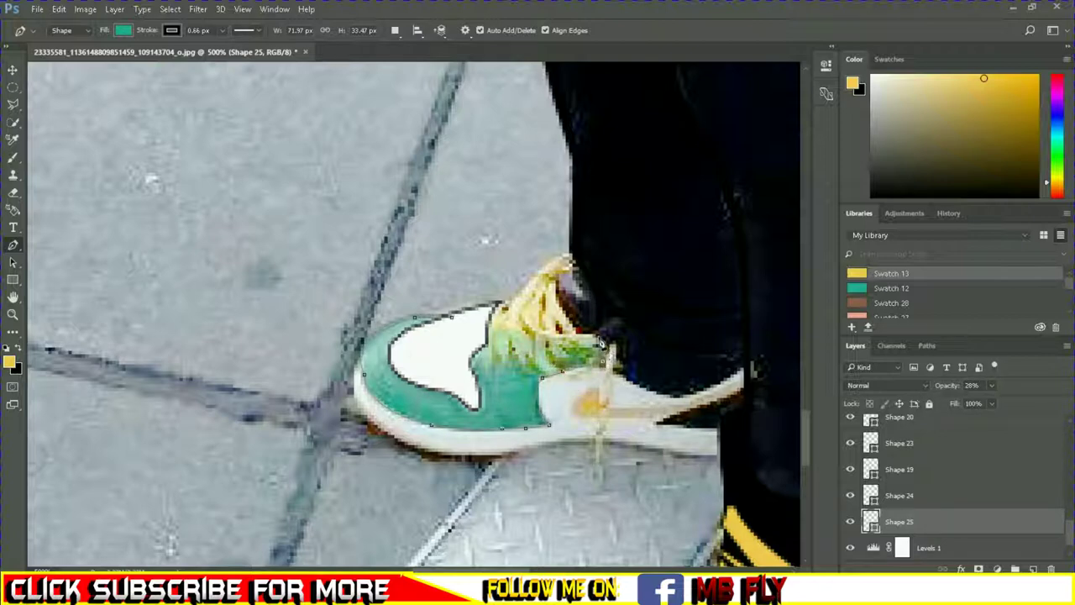
left_click(539, 362)
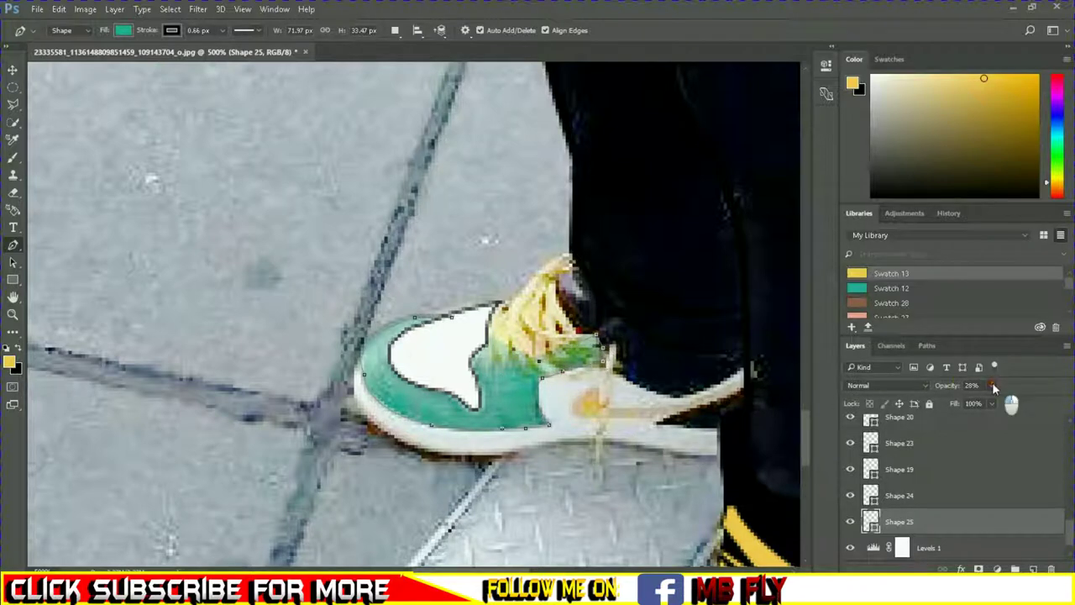
left_click_drag(991, 384, 964, 402)
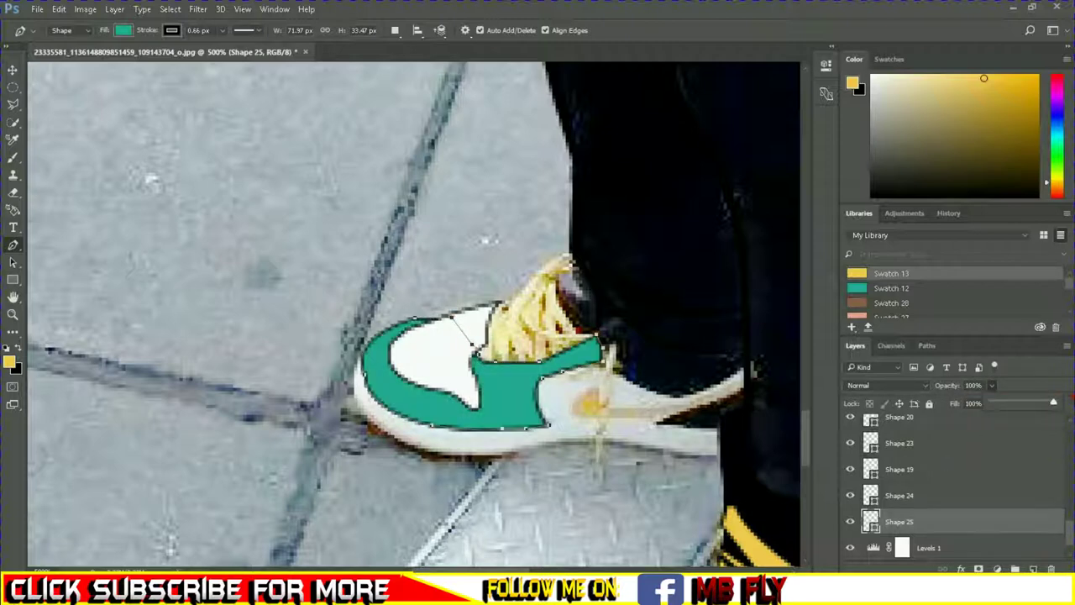
key("alt+bracketleft")
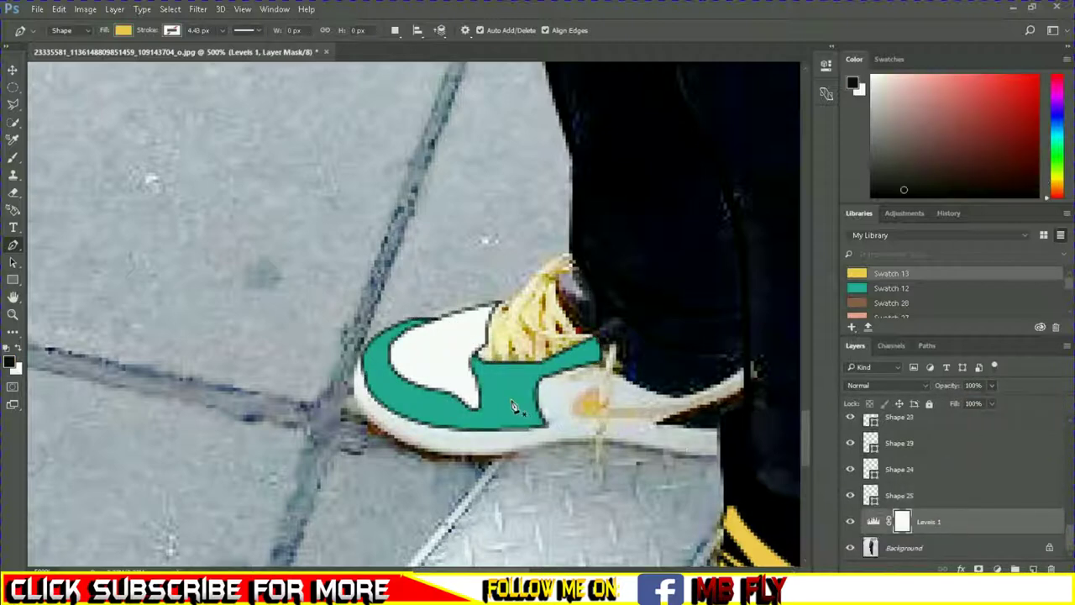
Step: Trace a new shape around the heel's top, back edge and lower corner
left_click(538, 371)
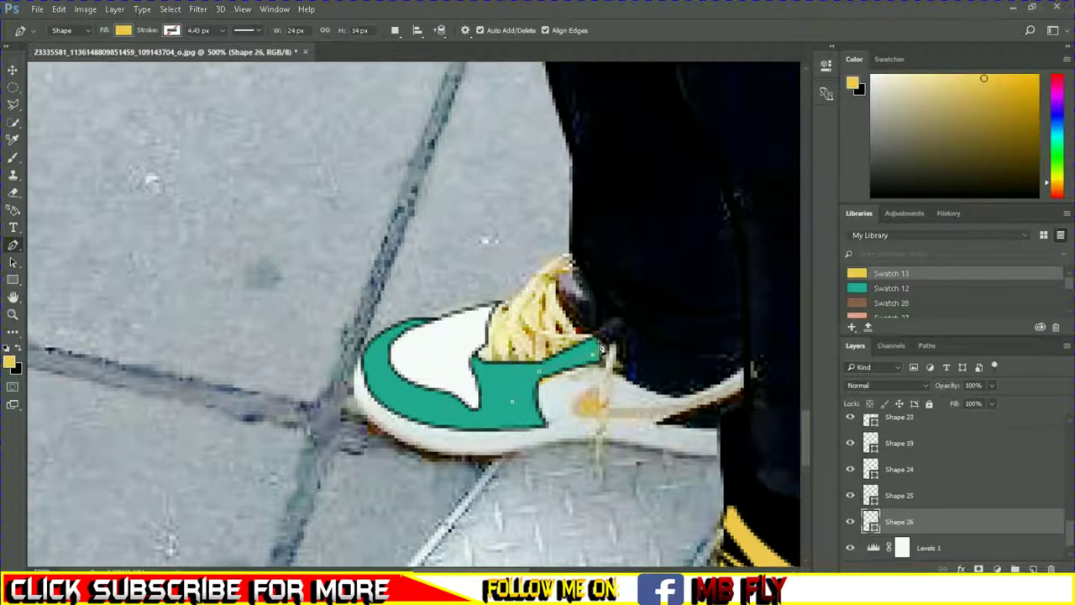
left_click(619, 315)
left_click_drag(743, 344, 784, 323)
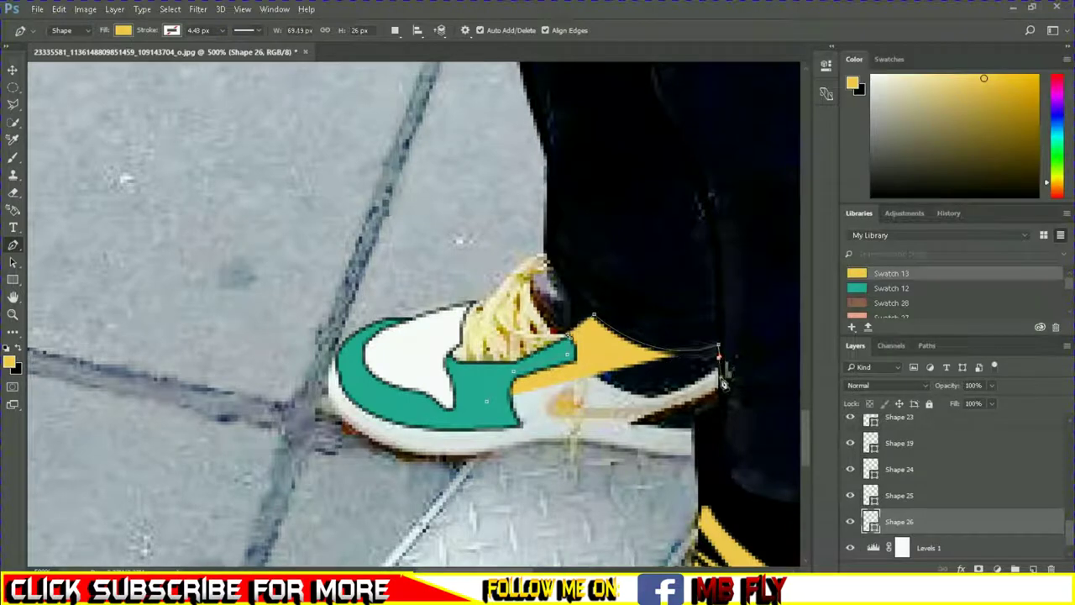
left_click(718, 345, "alt")
left_click(720, 402)
left_click(695, 418)
left_click(628, 424)
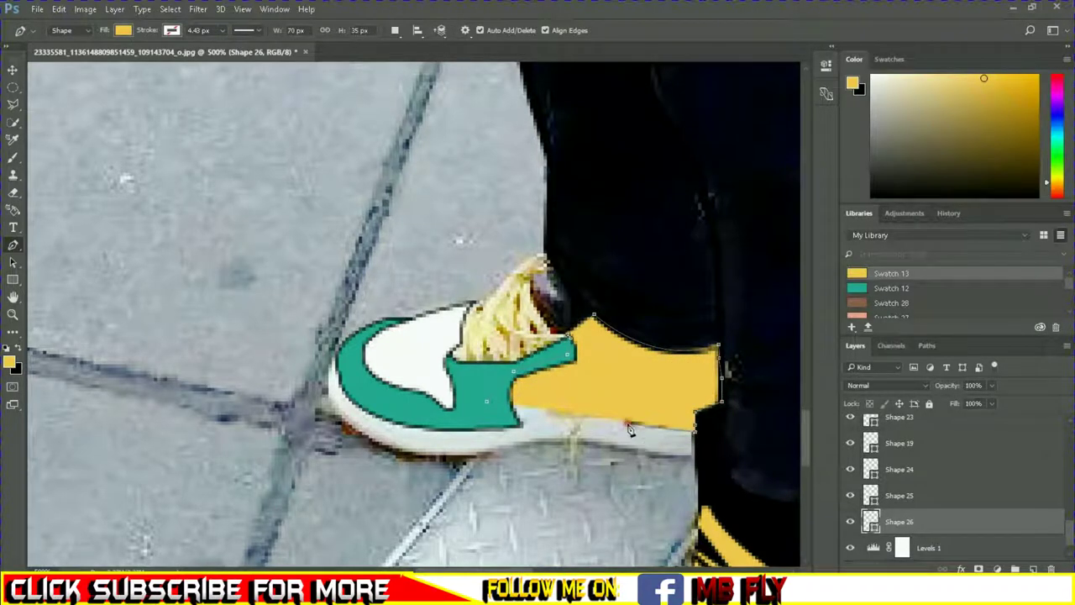
Step: Lower the heel shape's opacity and trace its lower edge back toward the laces
left_click(992, 384)
left_click(931, 401)
left_click(696, 407)
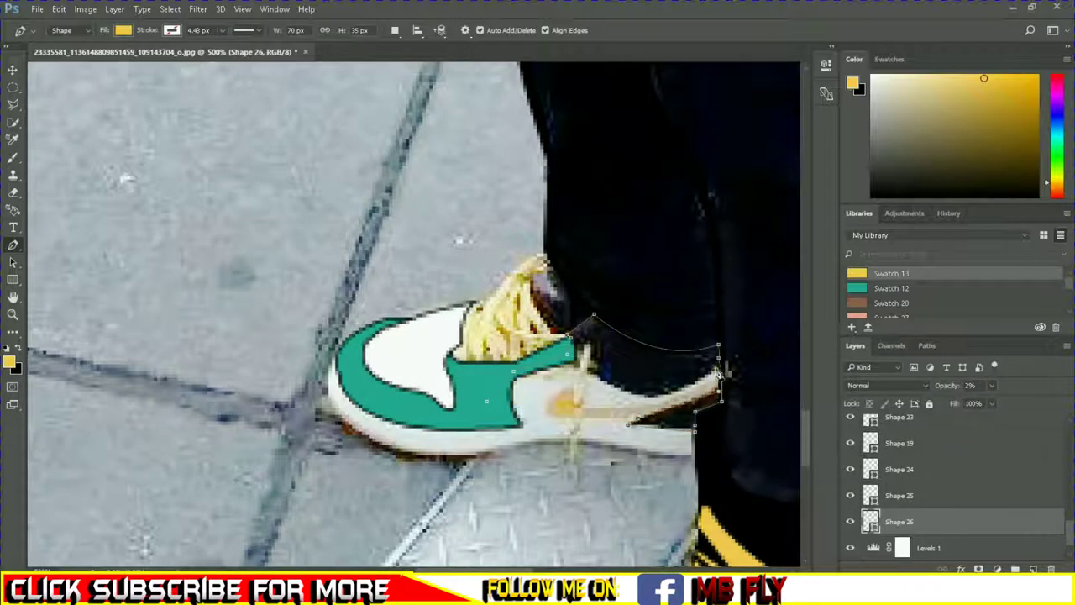
left_click(660, 430)
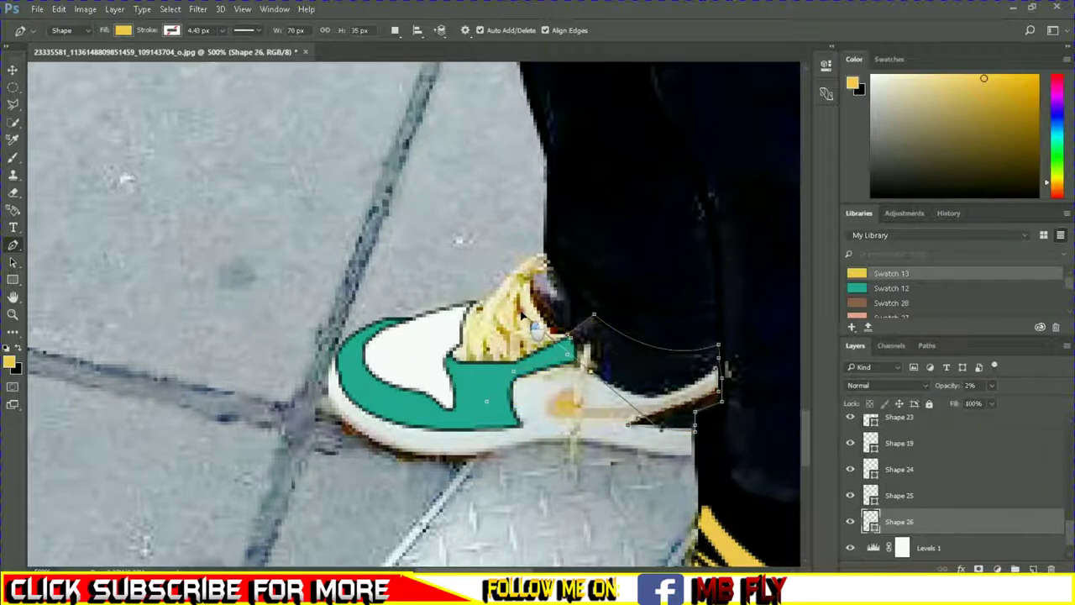
left_click(594, 343)
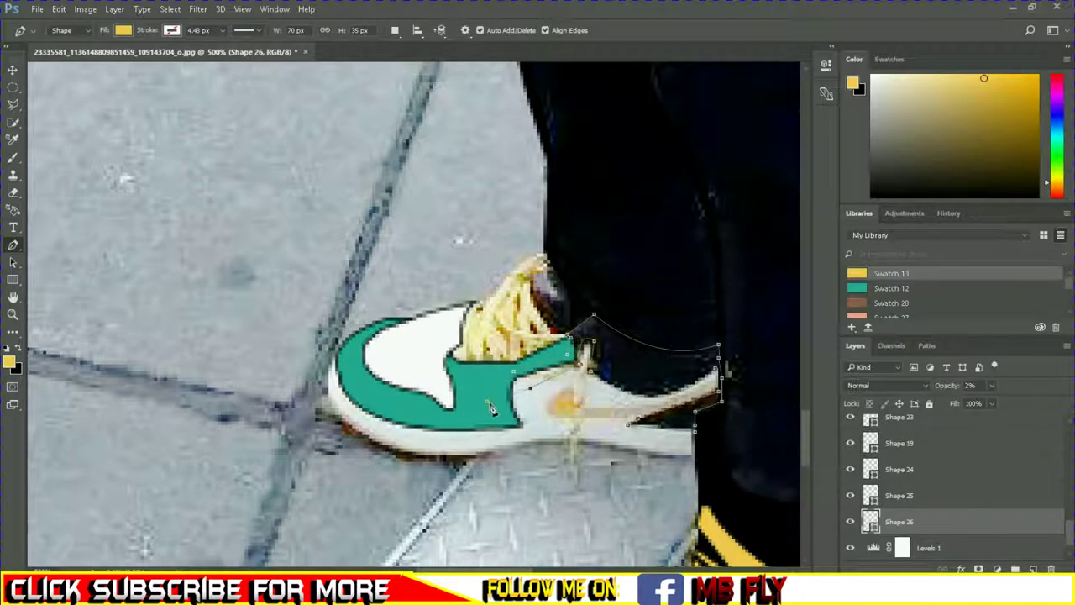
Step: Give the heel shape a black fill and 0.66 px black stroke at 100% opacity
left_click(124, 30)
left_click(42, 102)
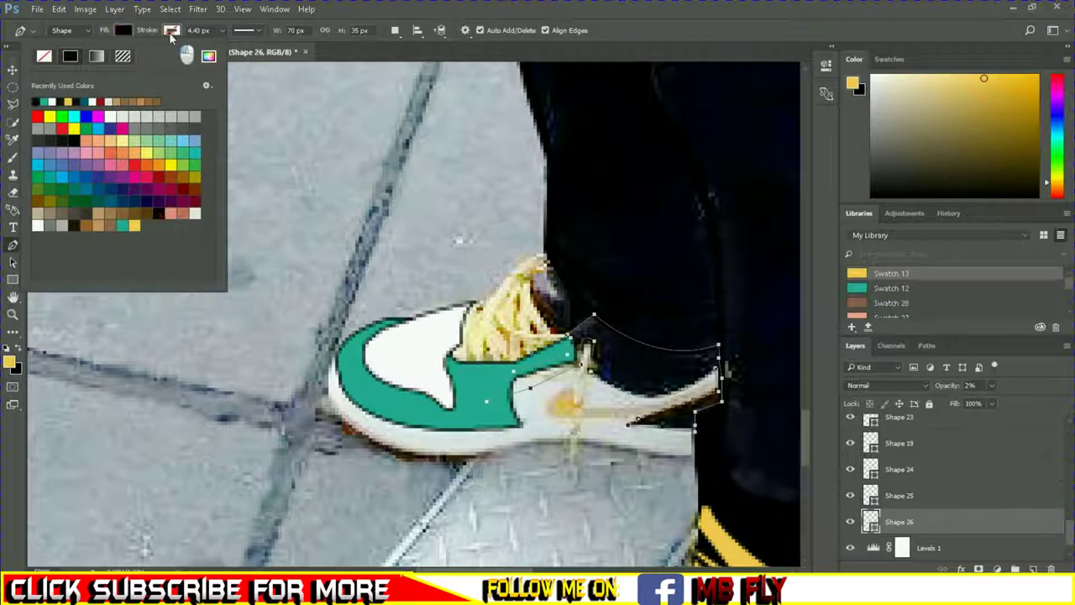
left_click(171, 30)
left_click(153, 201)
left_click(222, 31)
left_click_drag(223, 47, 214, 48)
left_click(992, 403)
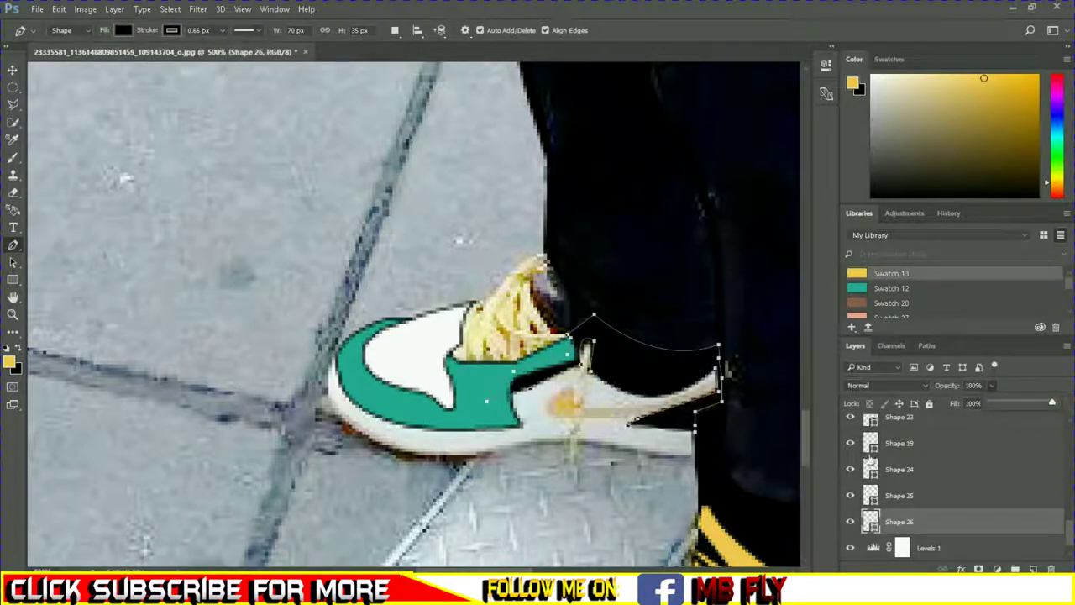
scroll(705, 474, "down", 1)
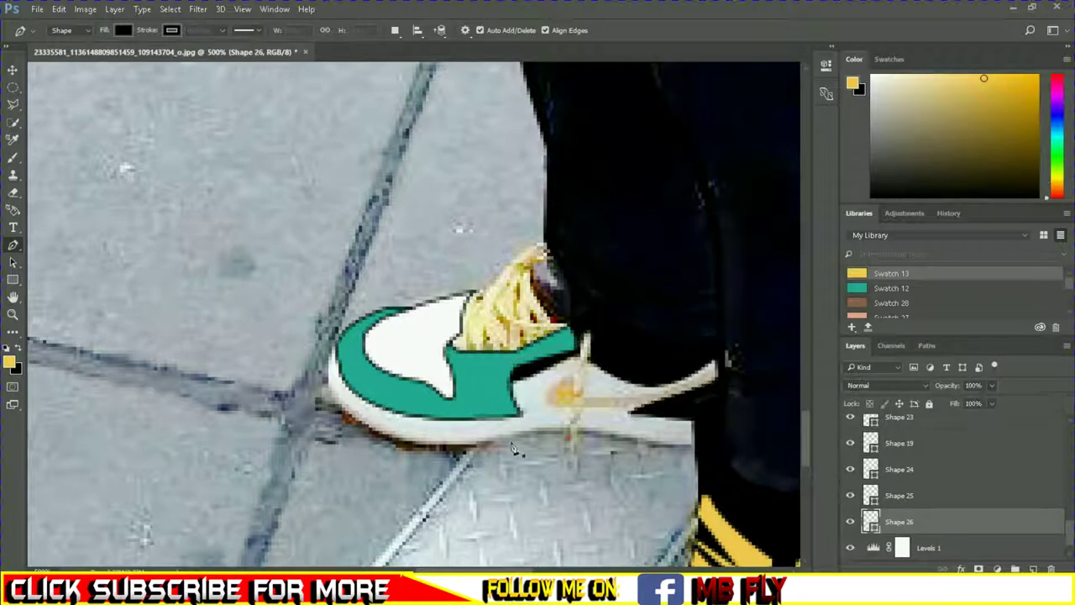
key("Escape")
left_click(697, 418)
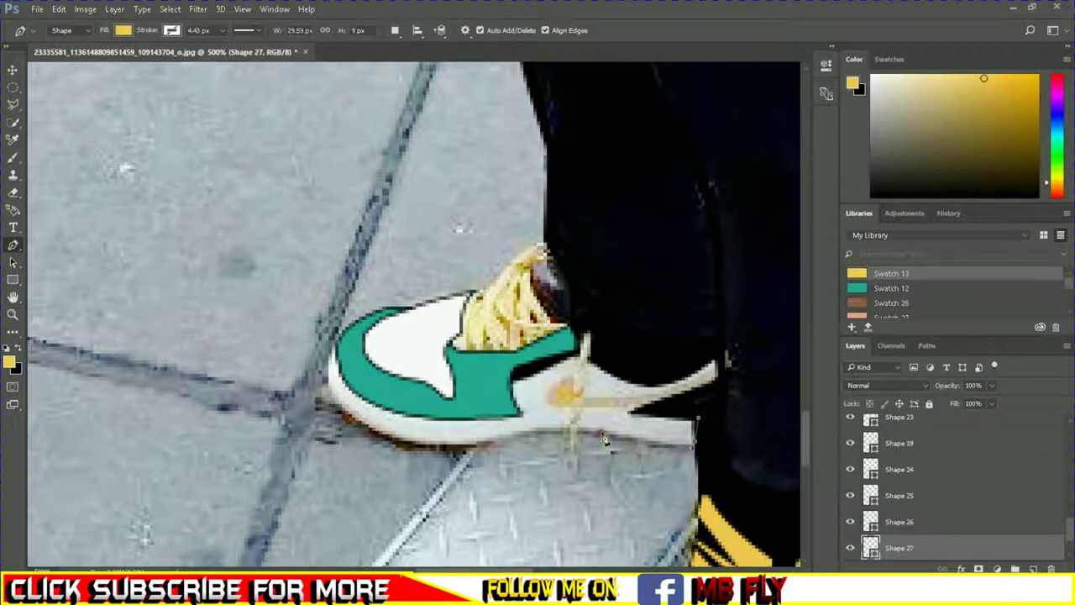
Step: Start a sole shape with a white fill and a 0.81 px black stroke
left_click_drag(477, 448, 533, 429)
left_click(123, 30)
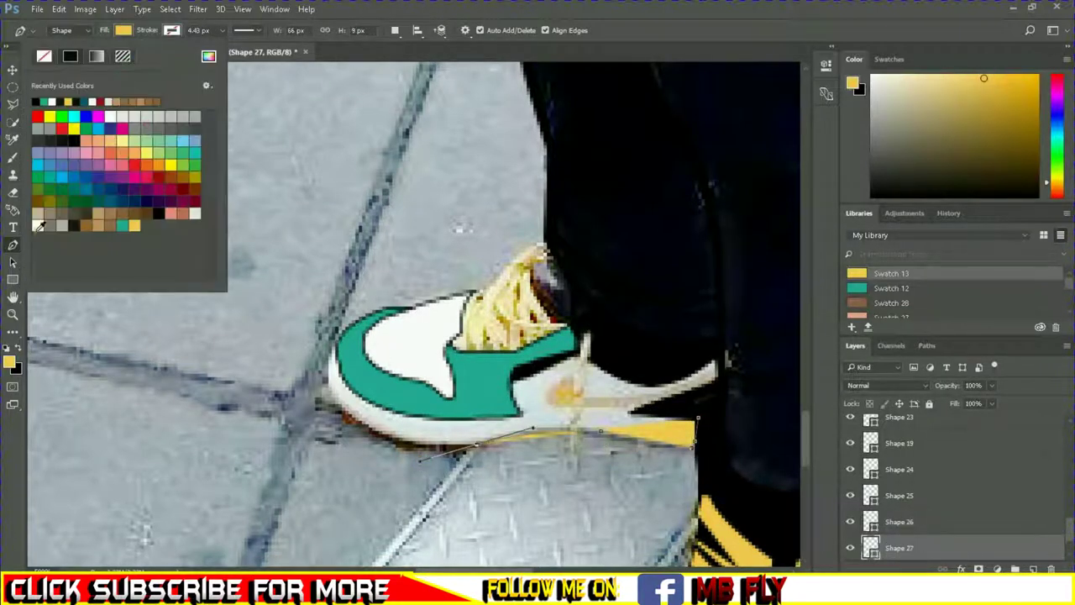
left_click(38, 227)
left_click(171, 30)
left_click(137, 214)
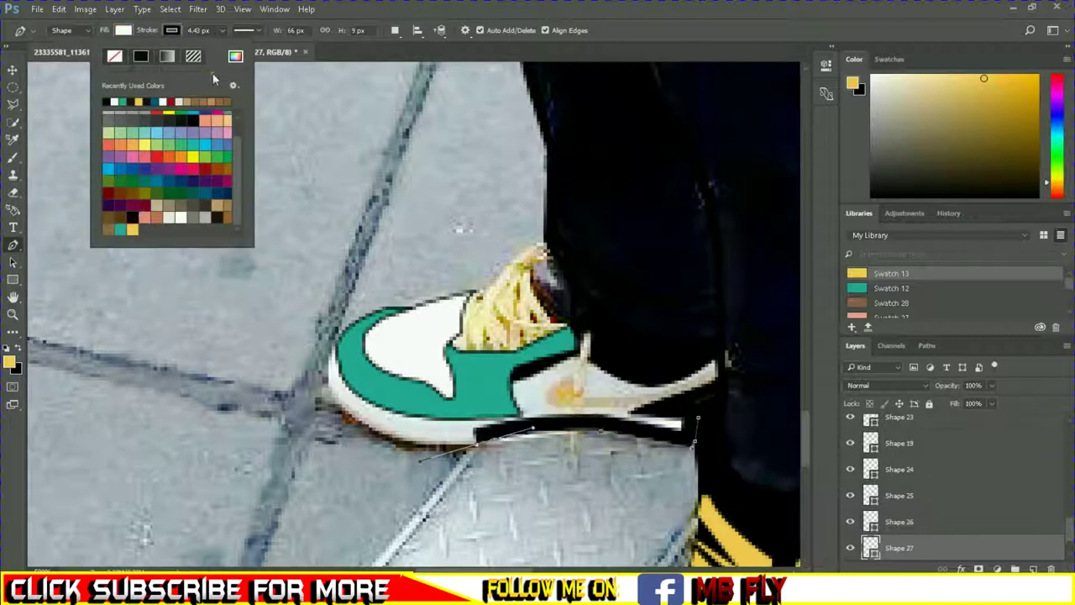
left_click(216, 52)
left_click_drag(216, 52, 212, 52)
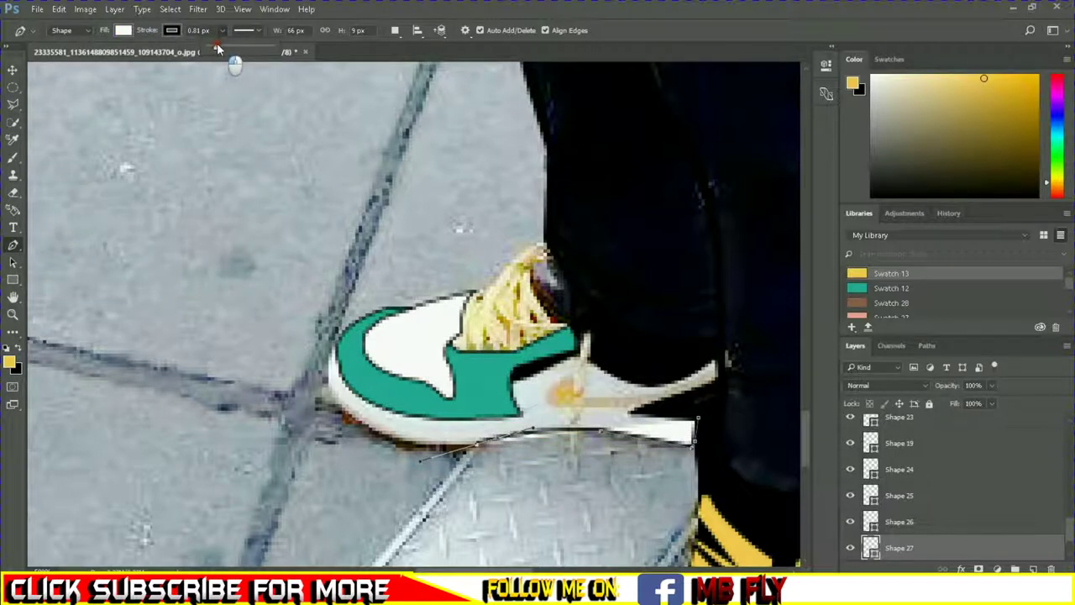
Step: Trace the white shape around the toe, across the upper edge to the heel's top
left_click(425, 475)
left_click_drag(366, 426, 343, 393)
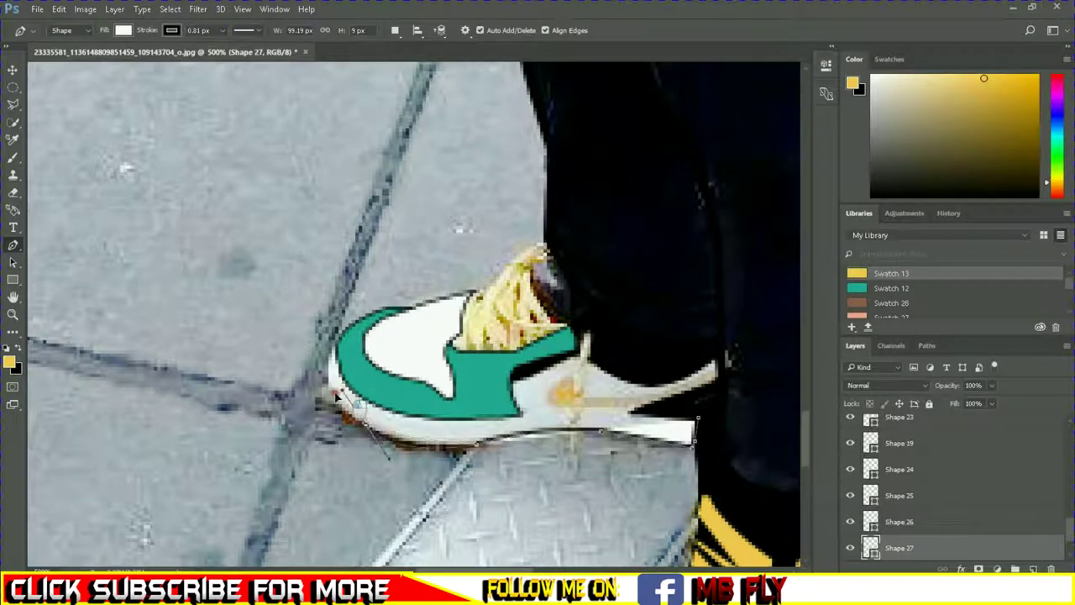
left_click(337, 394)
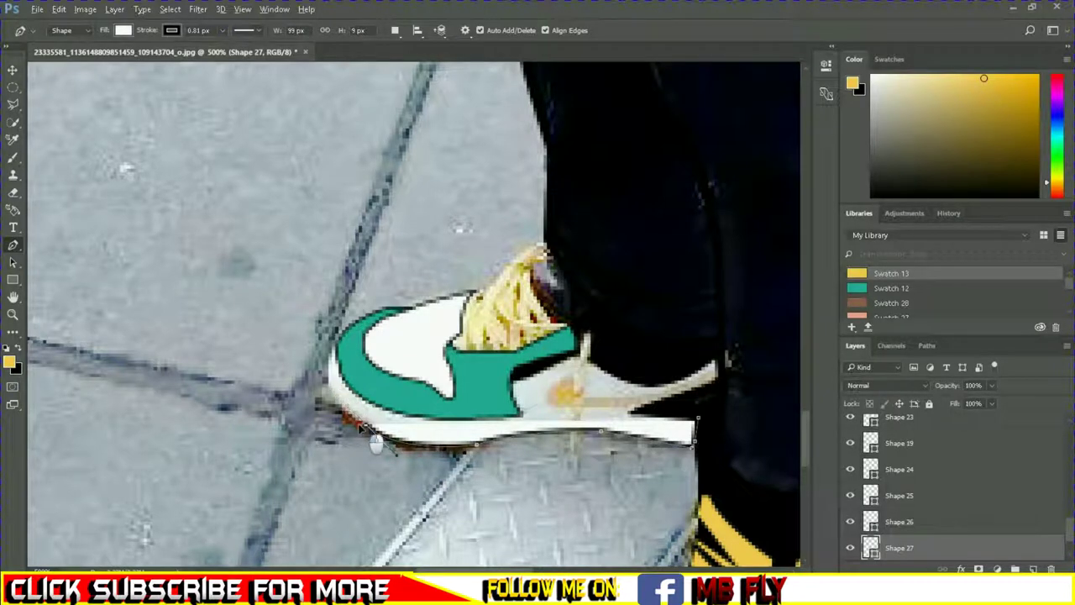
left_click_drag(329, 353, 336, 290)
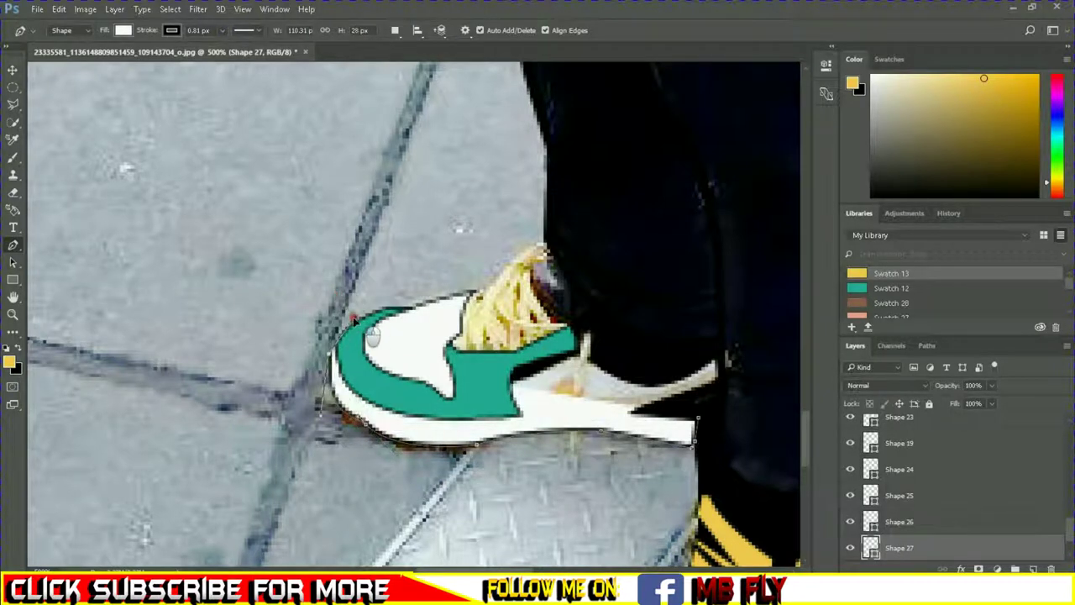
left_click(395, 316)
left_click(458, 320)
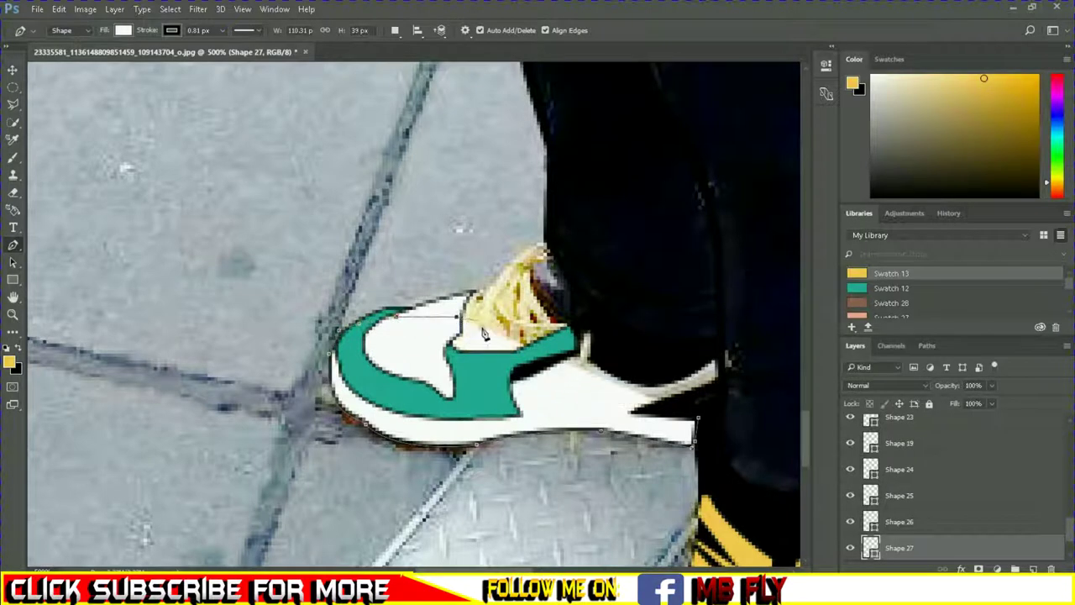
left_click(584, 323)
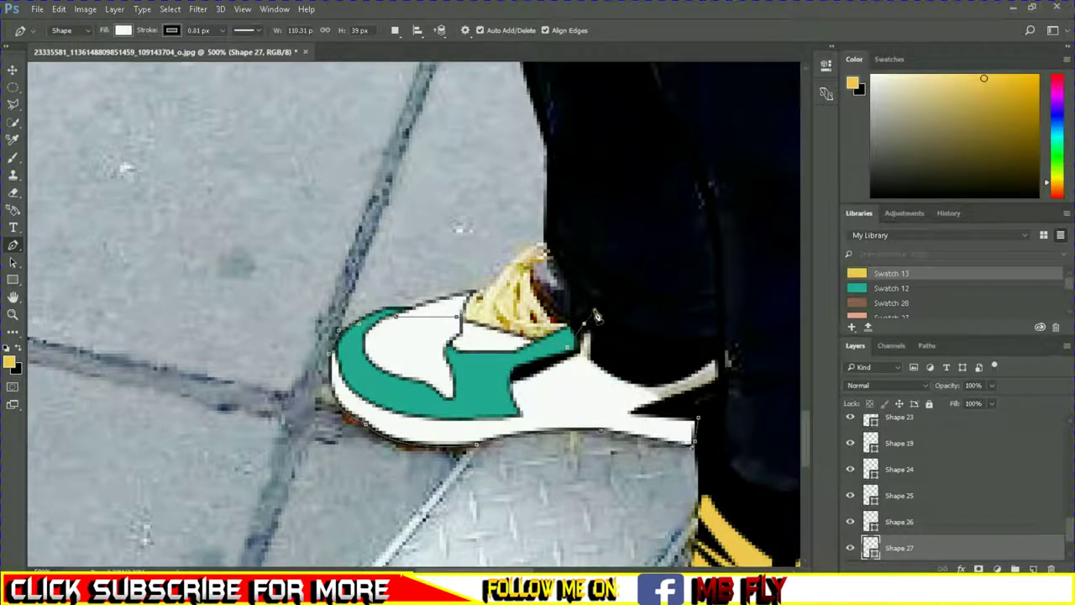
left_click(650, 353)
left_click(711, 345)
left_click(721, 361)
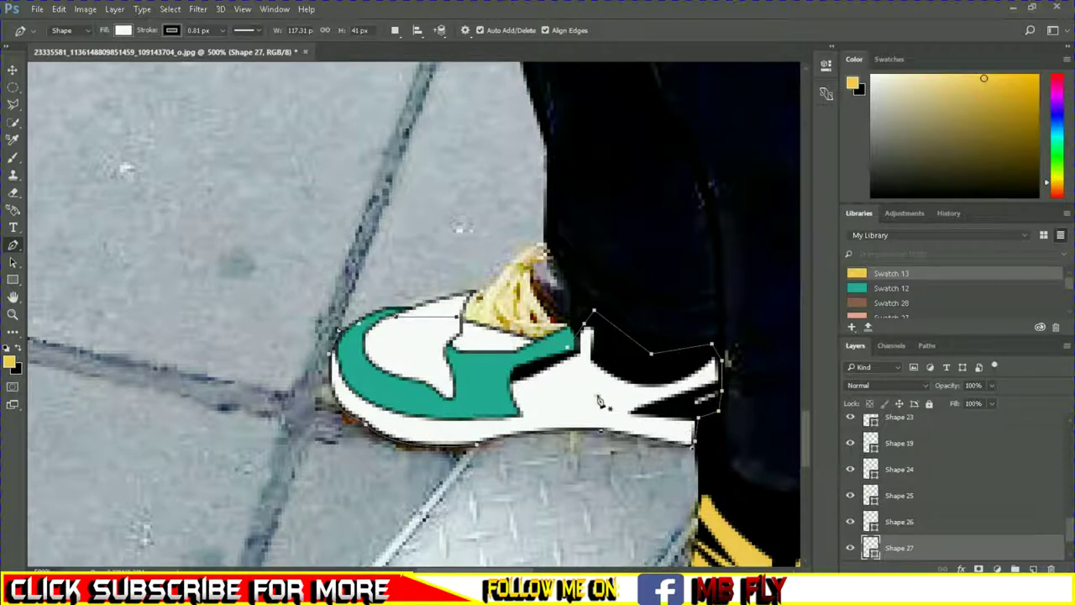
scroll(877, 449, "down", 1)
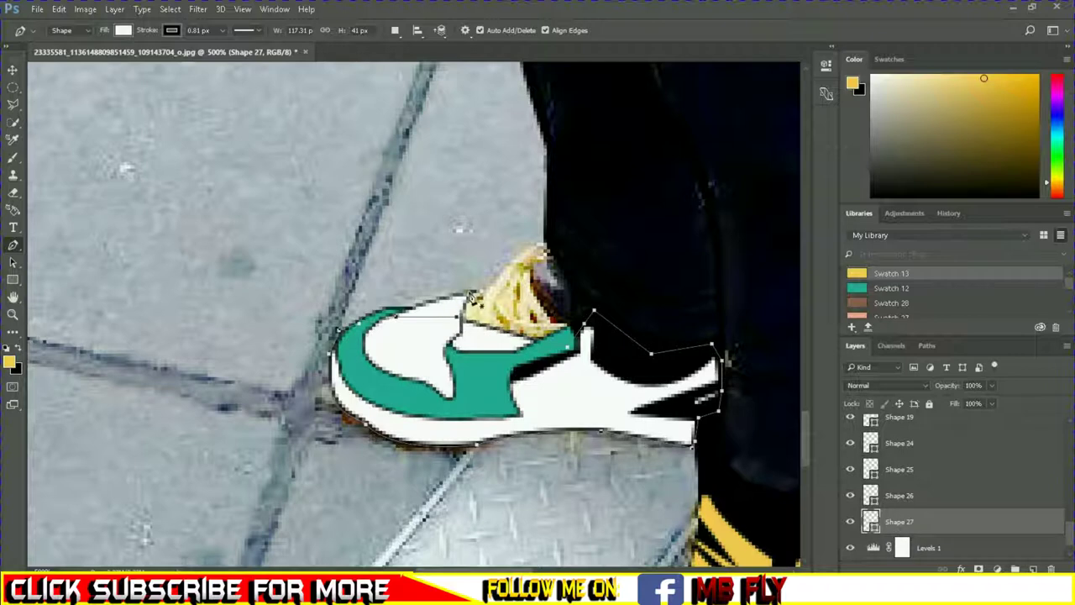
Step: Start a new lace shape with a yellow swatch fill
left_click(471, 294)
left_click(456, 343)
left_click(123, 30)
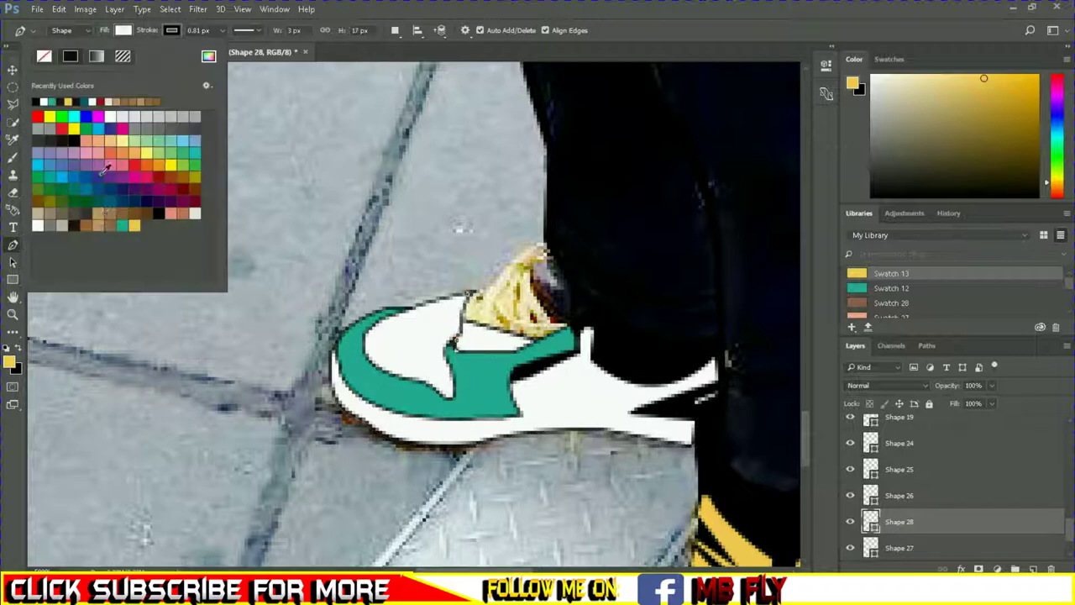
left_click(143, 227)
left_click(682, 200)
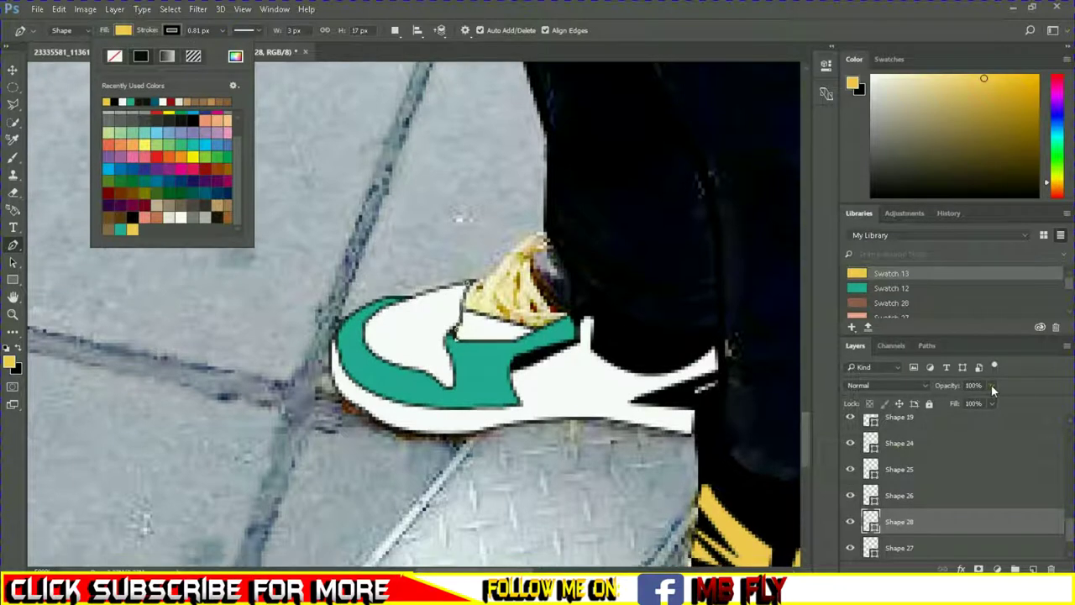
Step: Trace the zigzag lace strands across the shoe toward the ankle
left_click(474, 312)
left_click(492, 330)
left_click(475, 313)
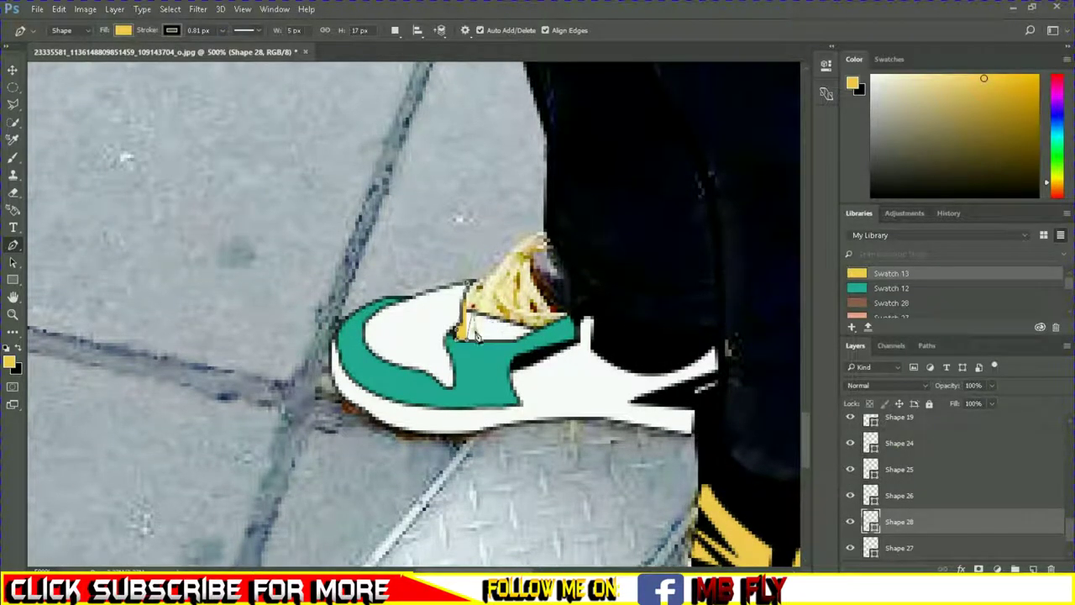
left_click(475, 337)
left_click(480, 303)
left_click(487, 335)
left_click(498, 311)
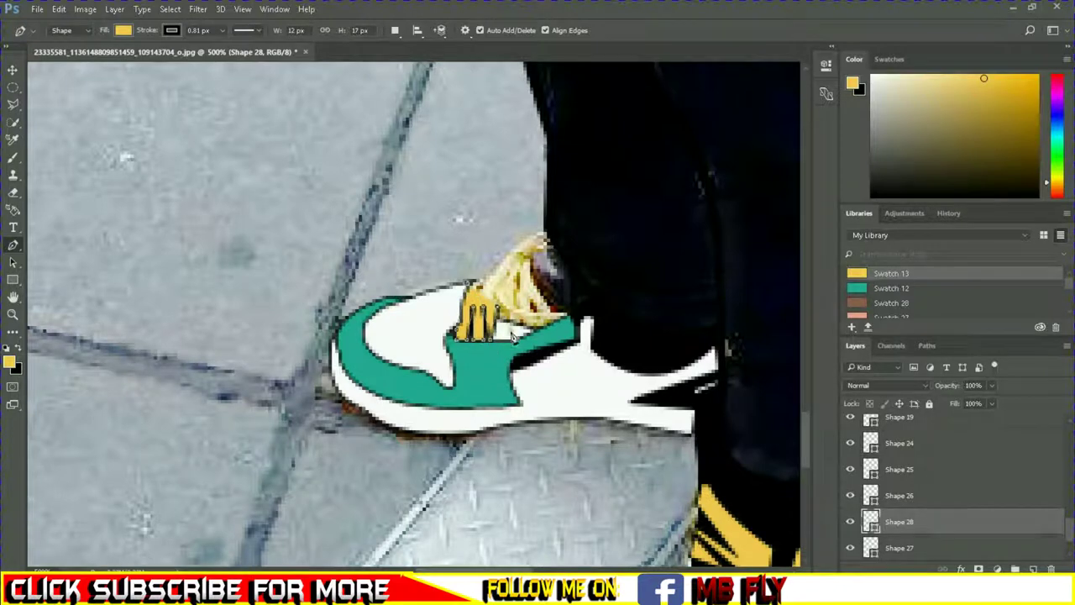
left_click(502, 338)
left_click(506, 304)
left_click(526, 336)
Step: Extend the laces up through the tongue and set the shape's opacity to 32%
left_click(548, 323)
left_click(564, 314)
left_click(531, 237)
left_click(495, 281)
left_click(991, 384)
left_click_drag(982, 412, 949, 413)
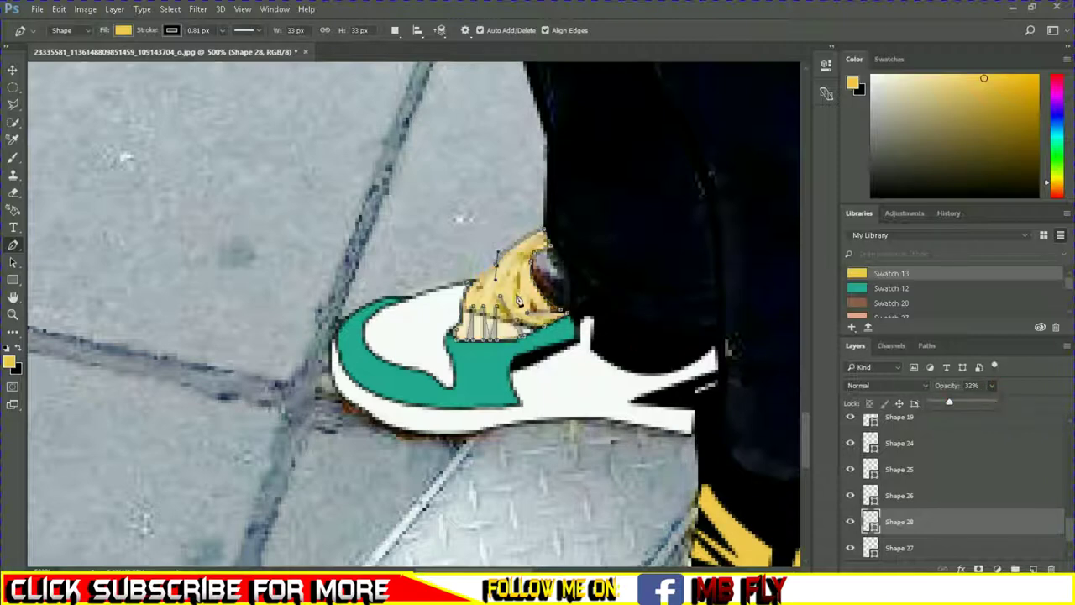
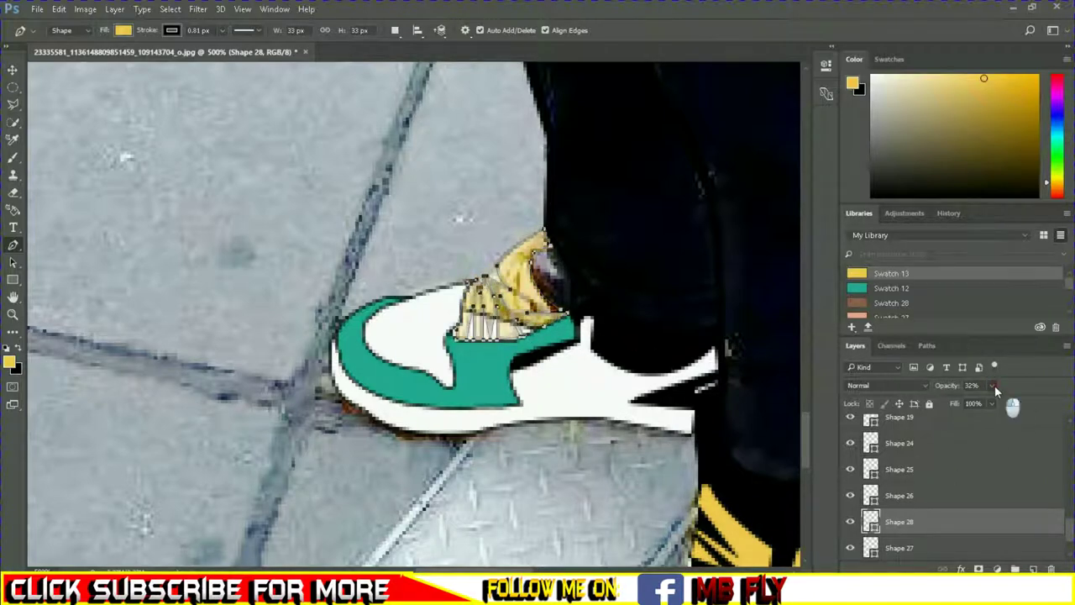
Step: Set the yellow lace Shape 28 to 100% opacity and fade the white sole Shape 27 for tracing
left_click_drag(994, 385, 1063, 401)
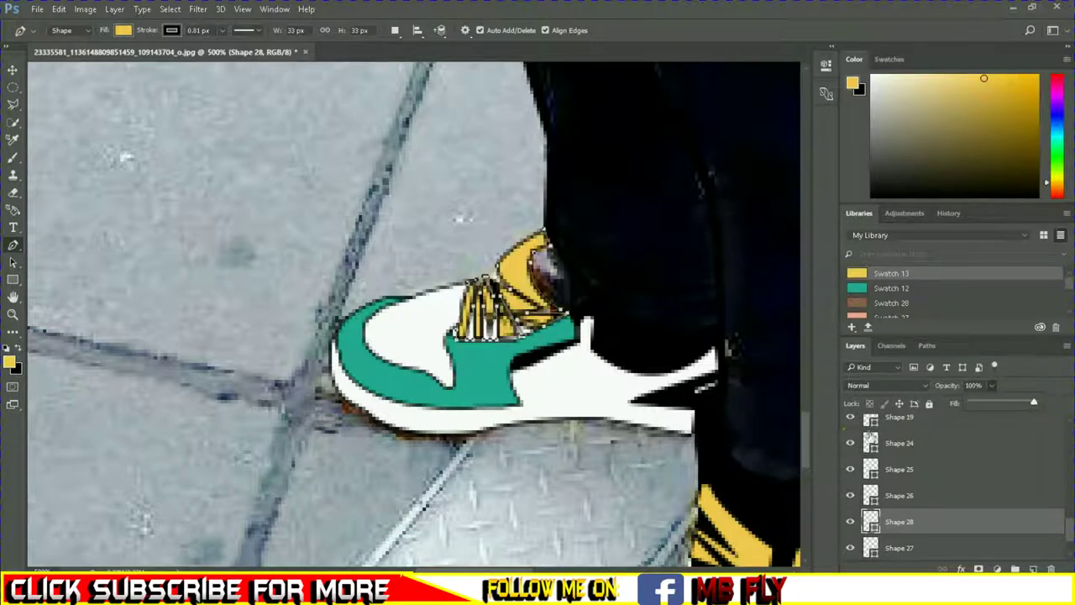
scroll(923, 487, "down", 1)
left_click(898, 522)
left_click_drag(994, 385, 936, 398)
Step: Draw a yellow-filled swoosh shape along the shoe's side with the Pen tool
left_click(577, 360)
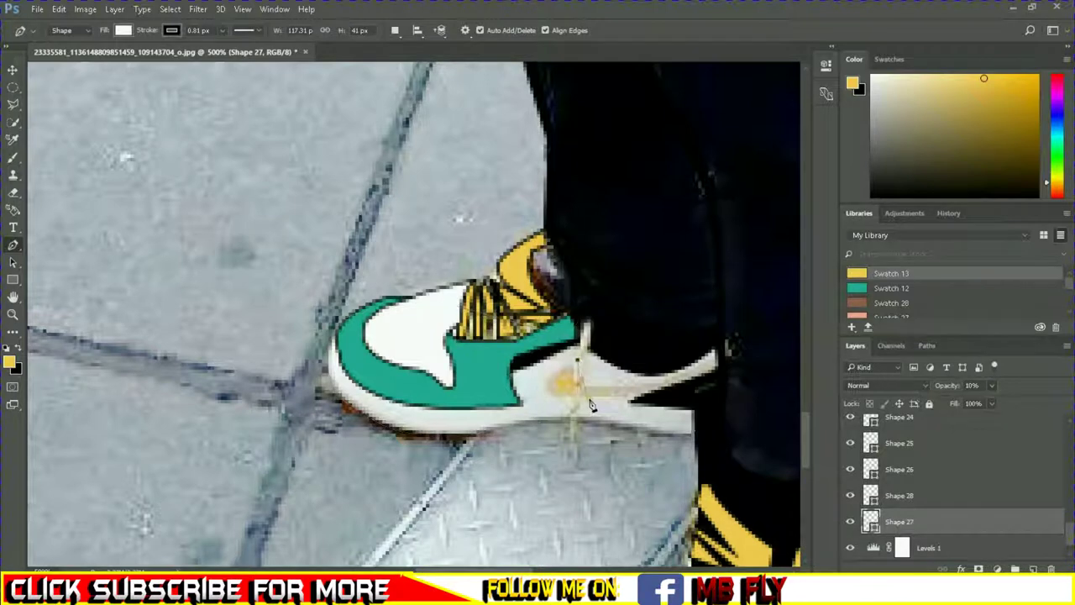
left_click(493, 404)
left_click(590, 395)
left_click(685, 391)
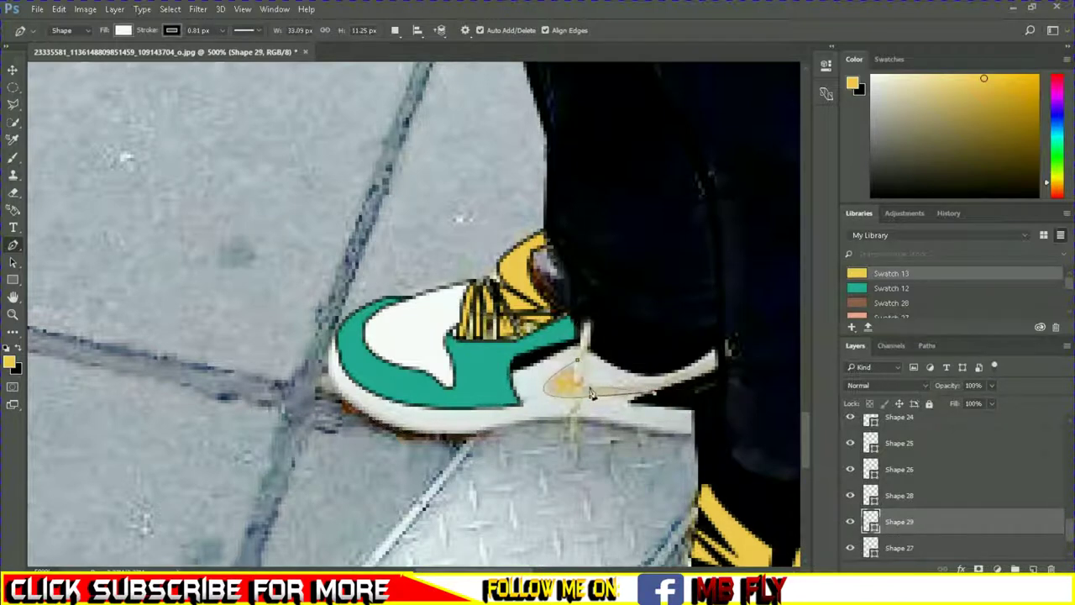
left_click(643, 391)
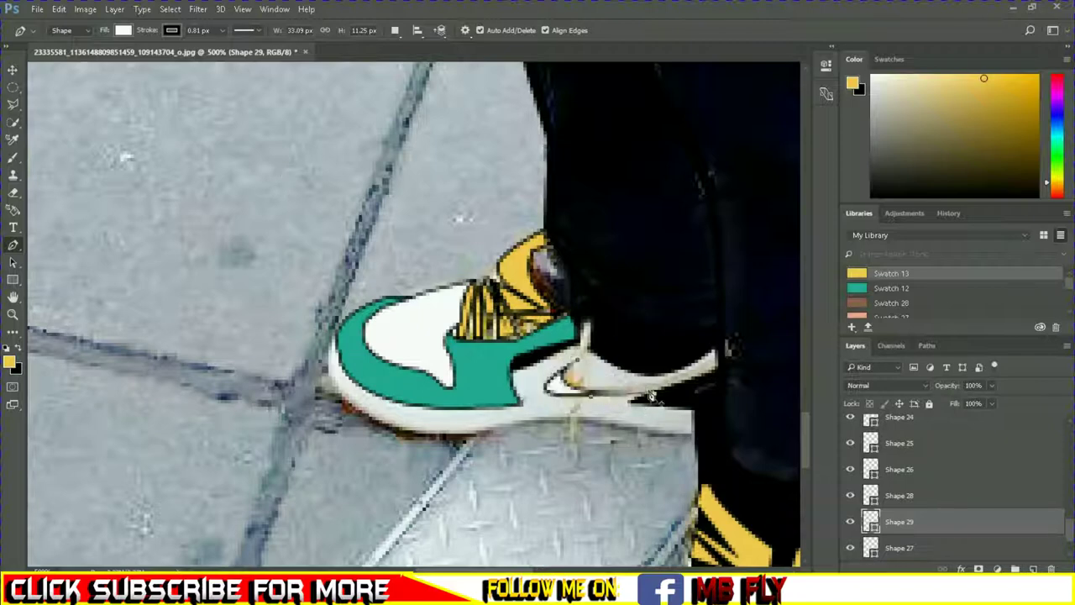
left_click_drag(576, 360, 616, 316)
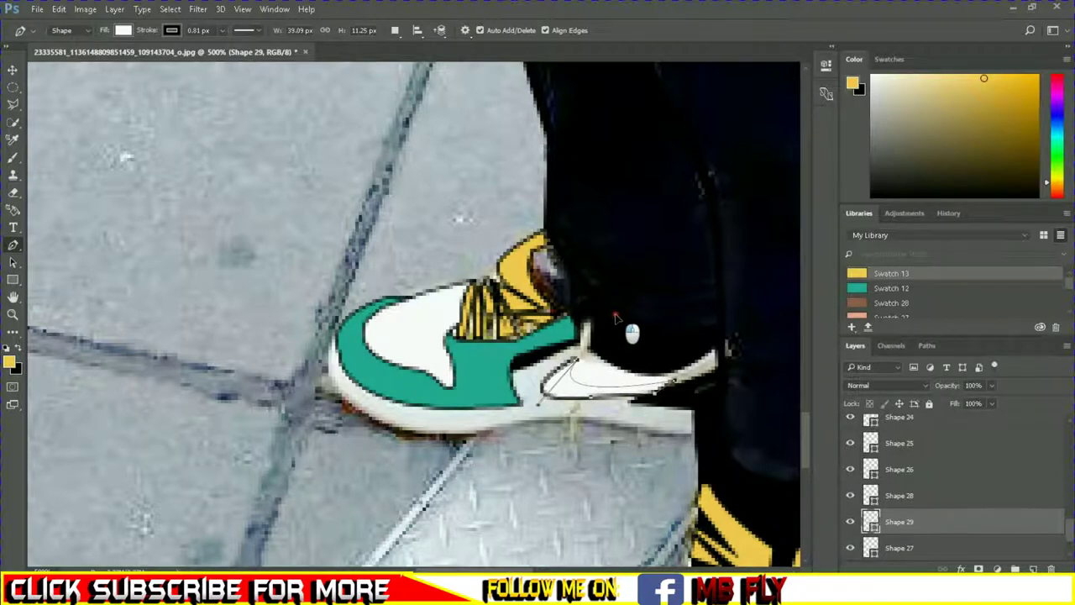
left_click(123, 30)
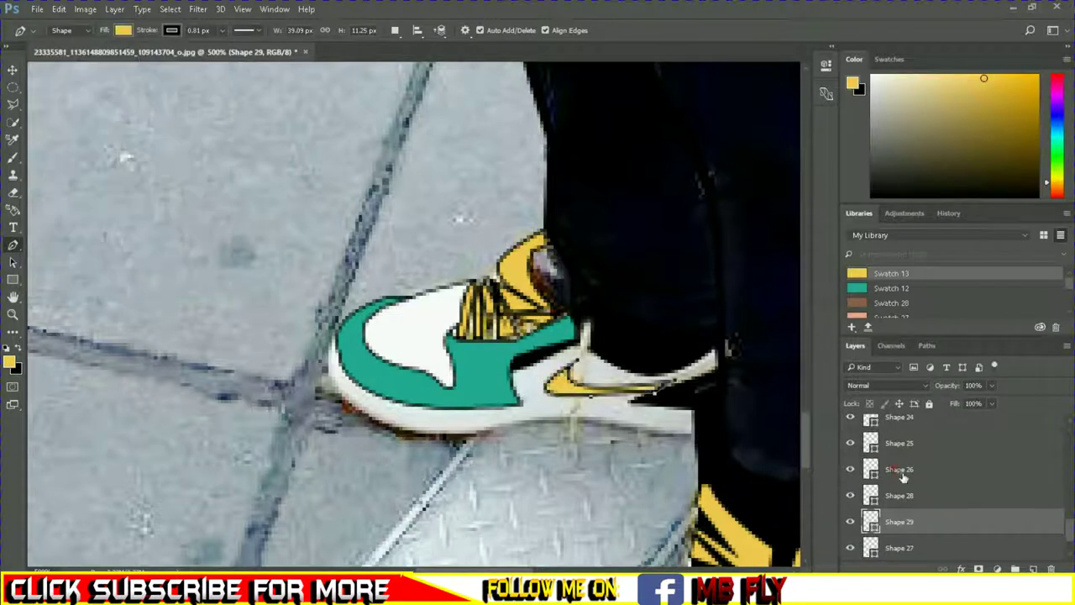
Step: Hide the Background photo and select the white sole shape layer
scroll(949, 488, "down", 2)
left_click(849, 548)
left_click(899, 496)
left_click(990, 403)
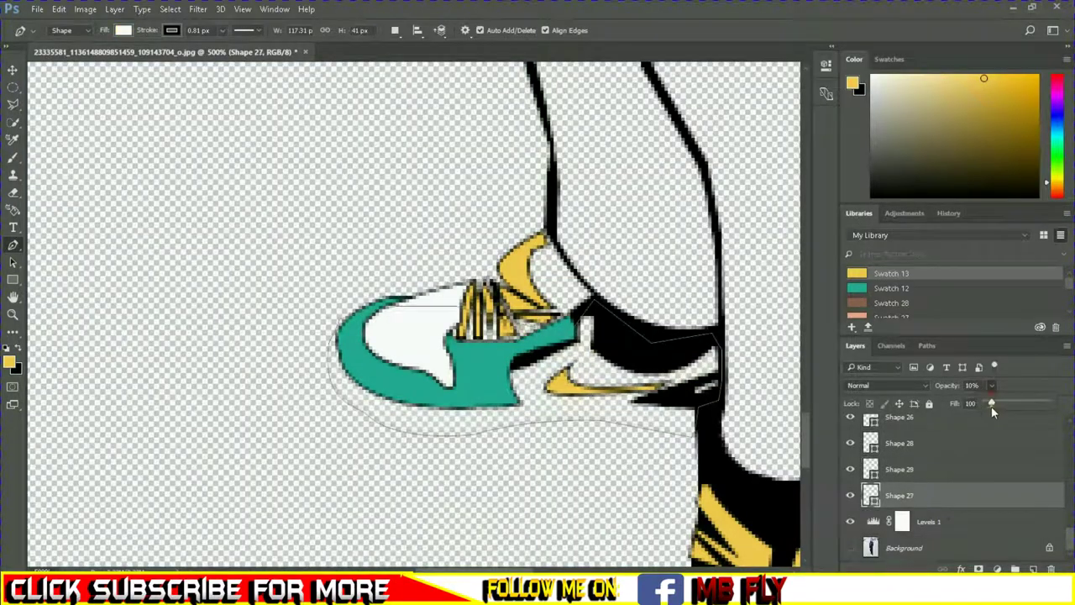
Step: Restore Shape 27 to 100% opacity and draw a black-filled shape between the laces and ankle
left_click_drag(976, 403, 1046, 404)
left_click(549, 224)
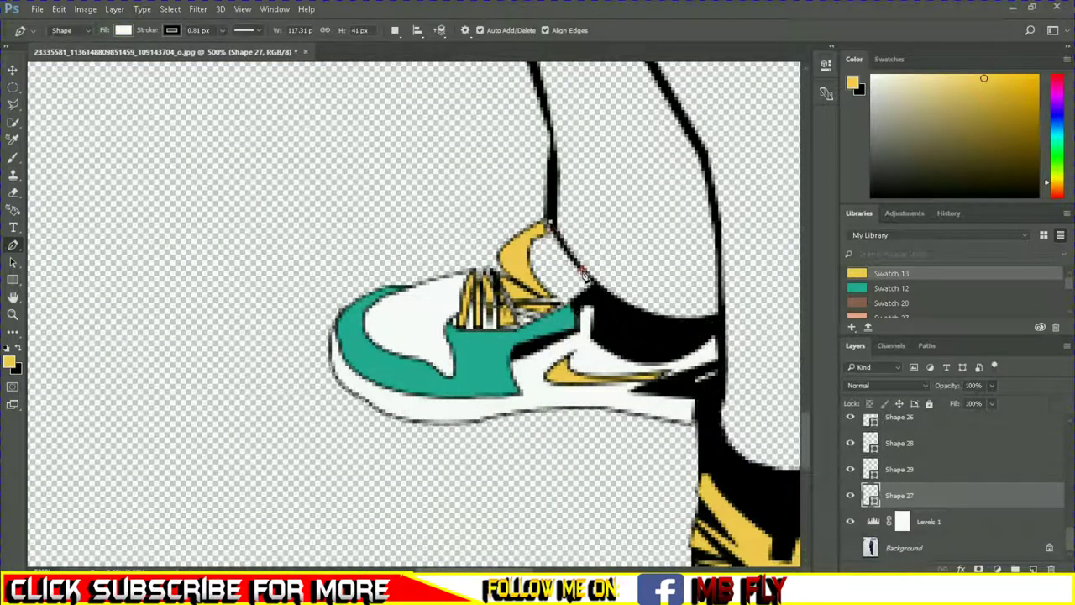
left_click(588, 287)
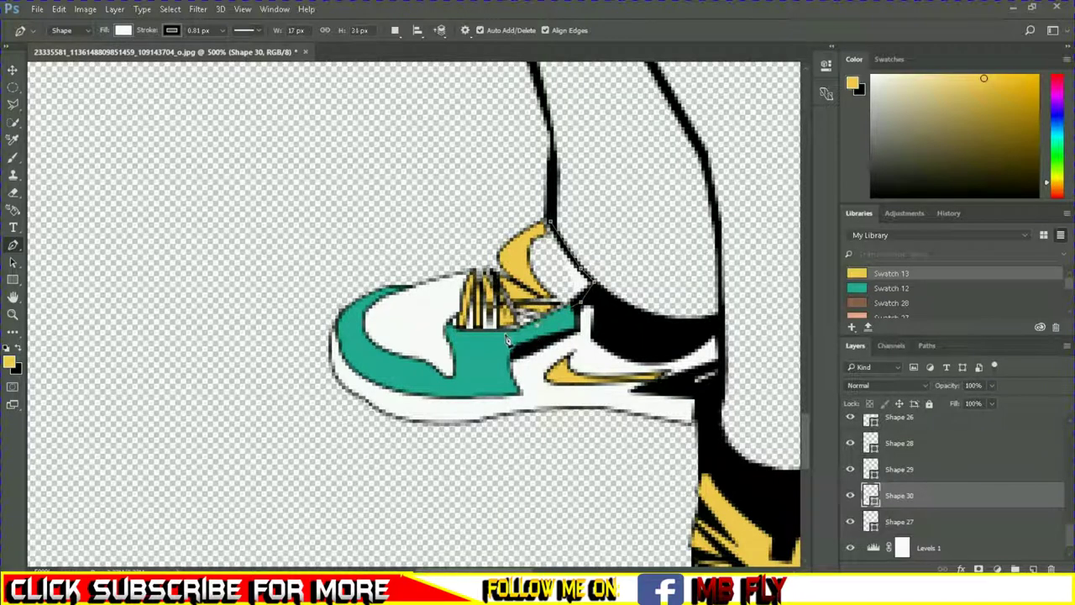
left_click(450, 335)
left_click(466, 276)
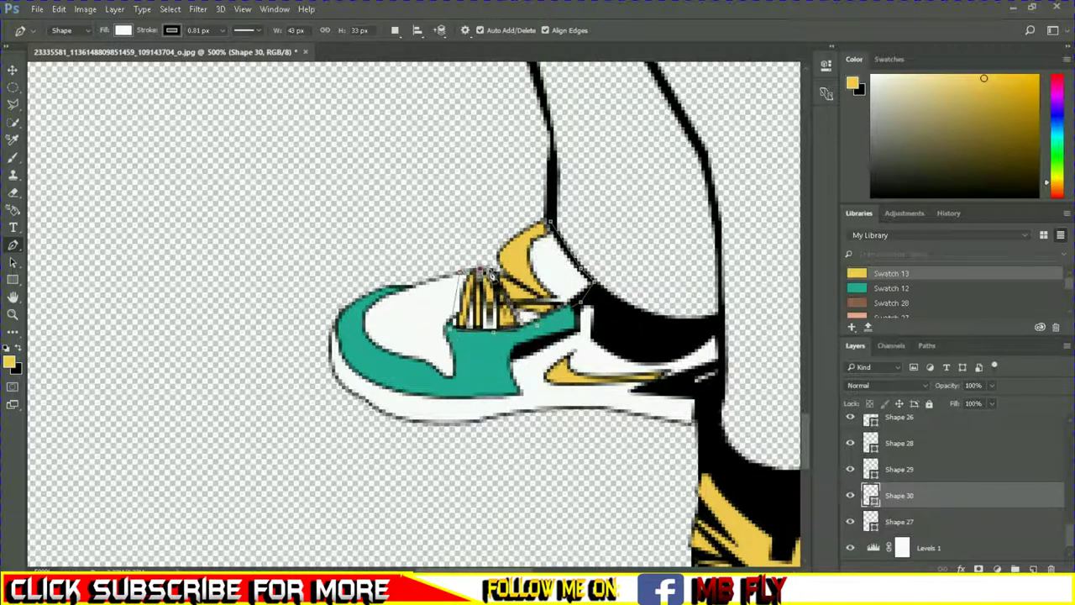
left_click(551, 225)
left_click(123, 30)
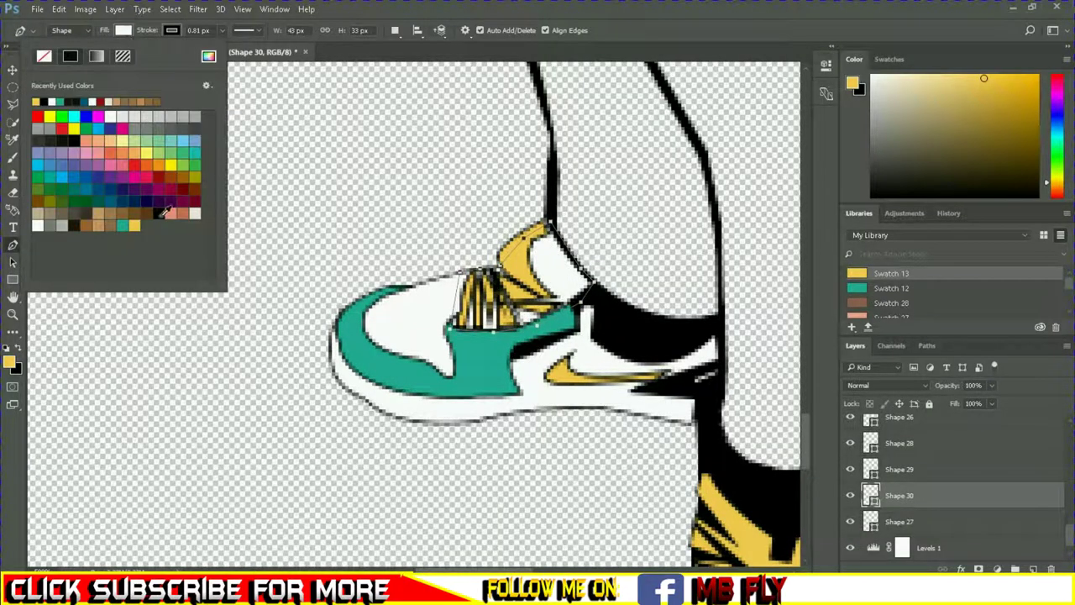
left_click(166, 213)
Step: Zoom out to view both coloured sneakers on the whole figure
key("ctrl+minus")
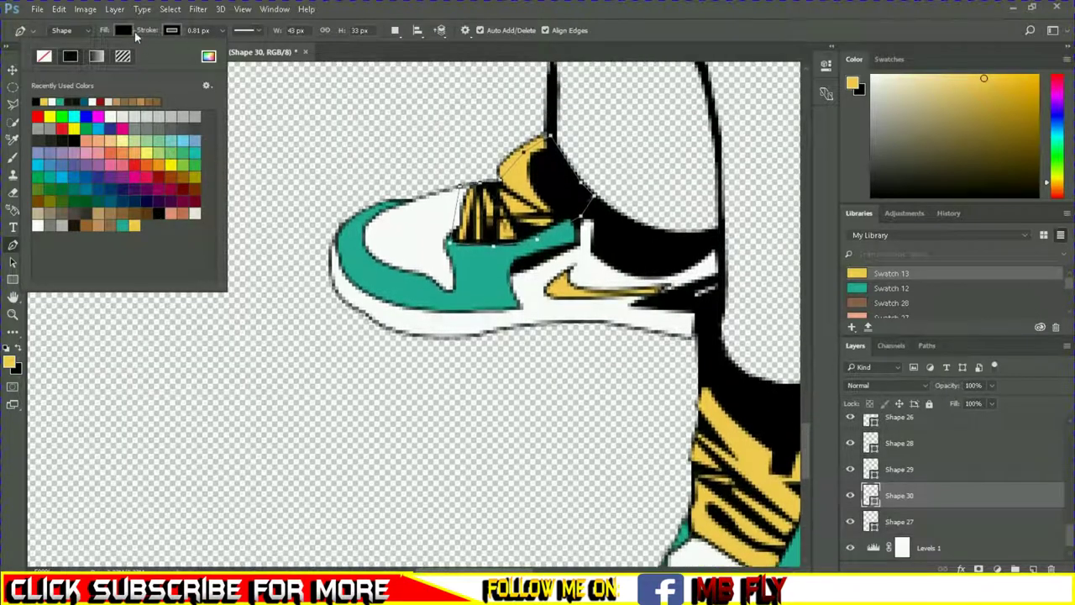
key("Escape")
scroll(610, 340, "down", 1)
scroll(610, 340, "down", 3)
scroll(492, 357, "down", 1)
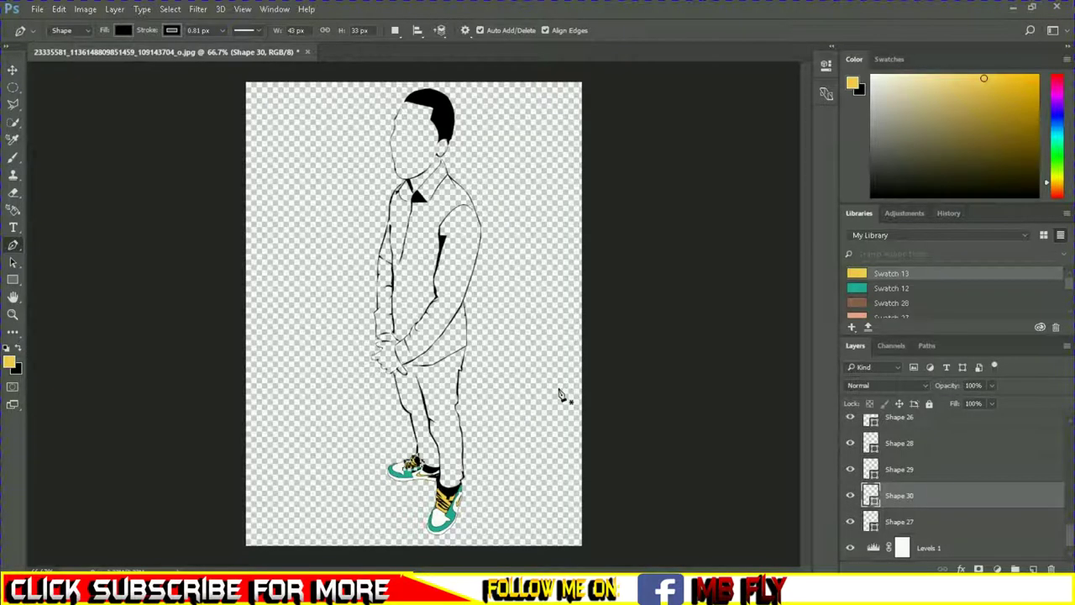
Step: Show the Background photo again and zoom in to 500% on the man's face
scroll(561, 395, "up", 2)
scroll(561, 394, "up", 1)
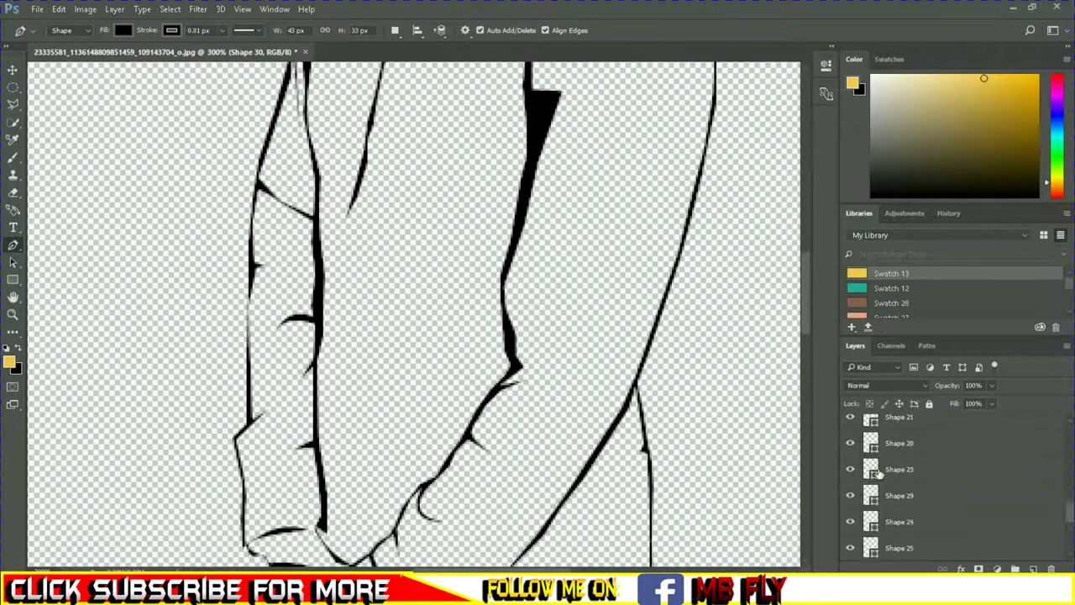
scroll(876, 476, "up", 10)
scroll(618, 364, "up", 10)
scroll(619, 364, "up", 4)
scroll(638, 364, "up", 4)
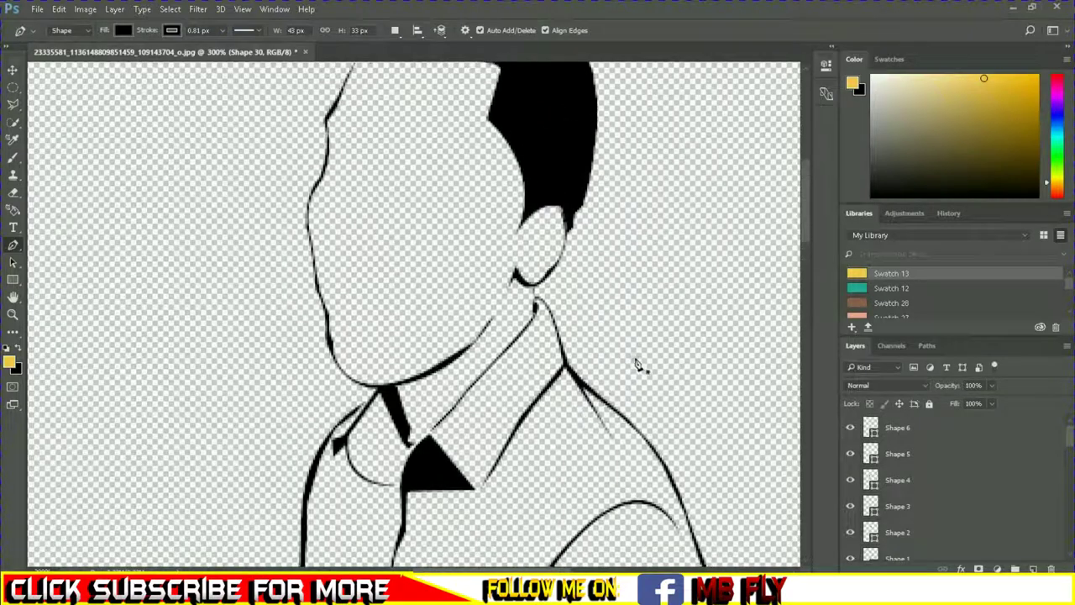
scroll(663, 445, "up", 2)
scroll(941, 496, "down", 5)
left_click(852, 561)
scroll(940, 495, "up", 2)
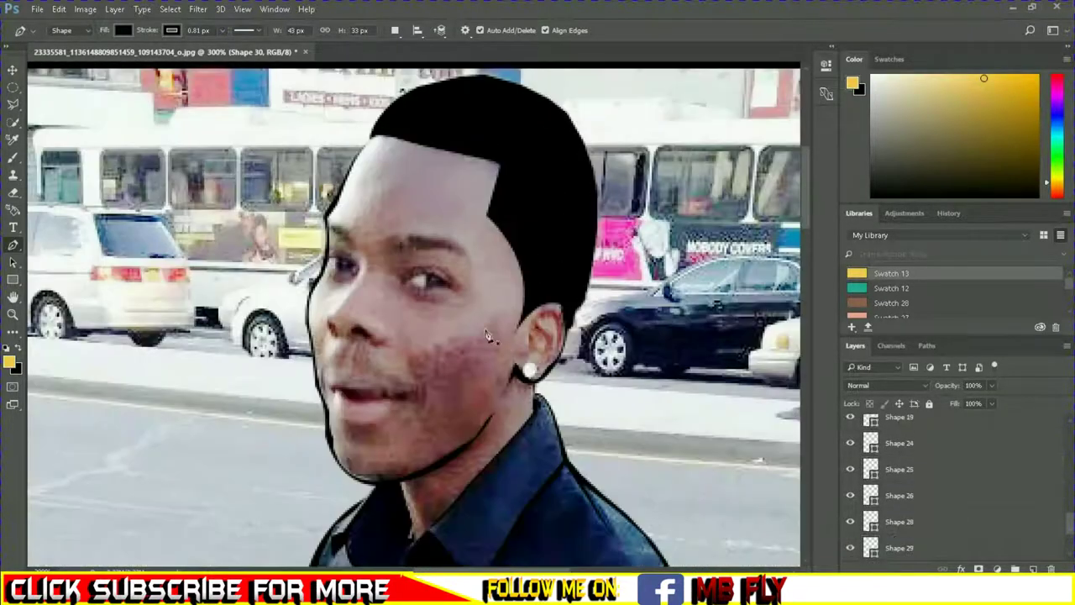
scroll(436, 307, "up", 1)
scroll(436, 307, "up", 2)
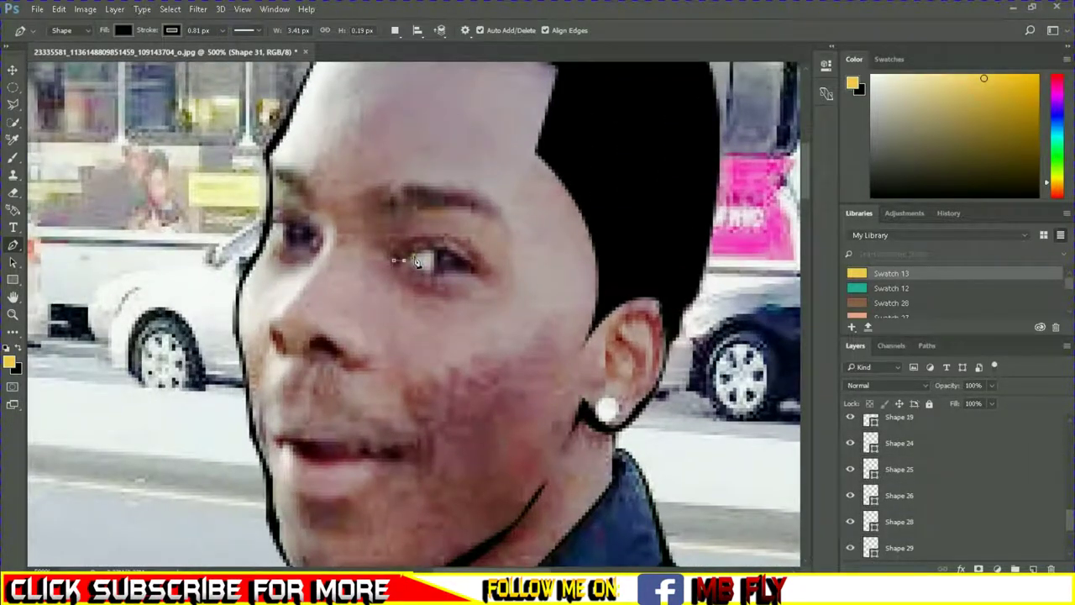
Step: Trace the eye nearer the ear as a thin outline shape with no fill and a stroke
left_click_drag(474, 274, 503, 319)
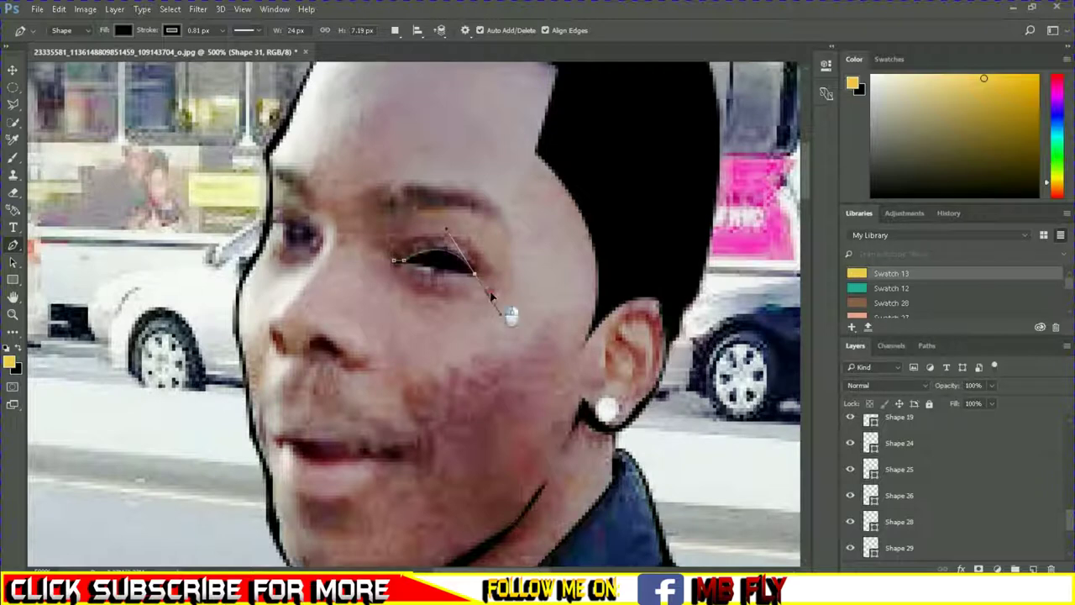
left_click(395, 261)
left_click_drag(484, 279, 546, 261)
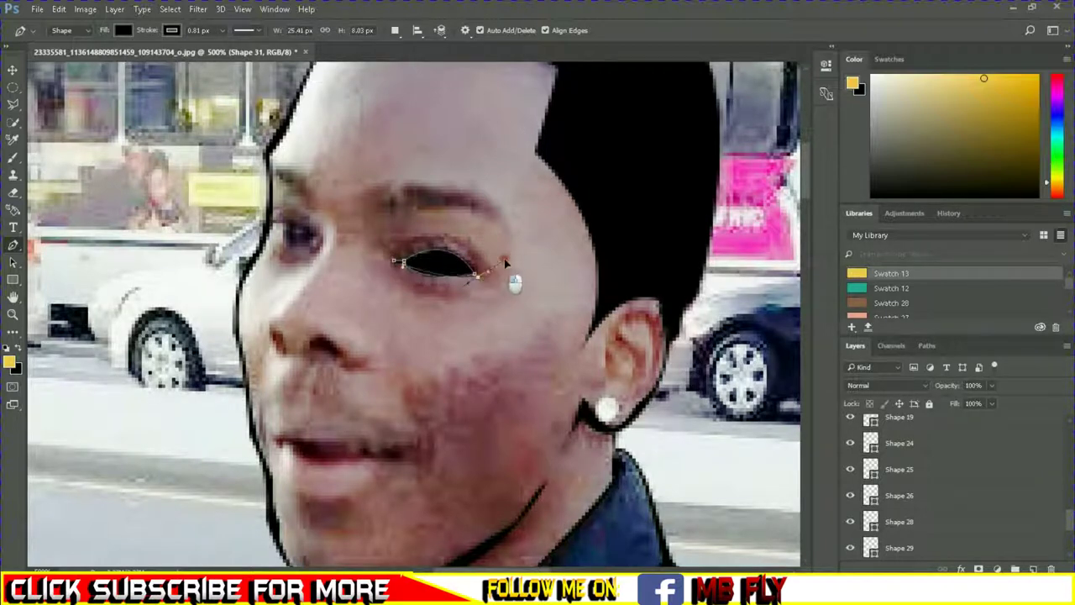
left_click_drag(395, 262, 348, 290)
left_click(124, 30)
left_click(115, 56)
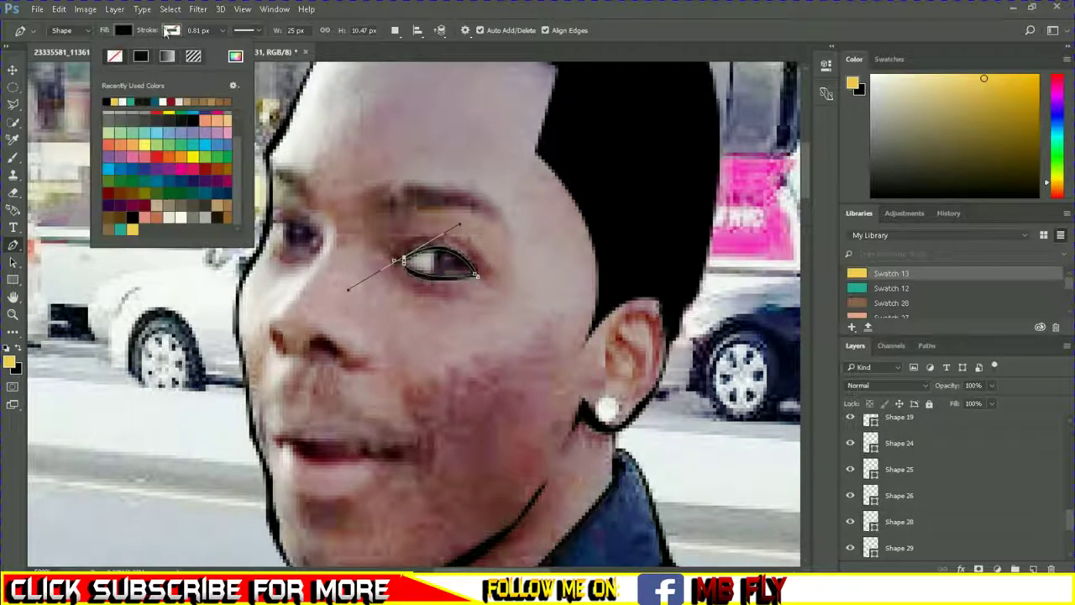
left_click(171, 30)
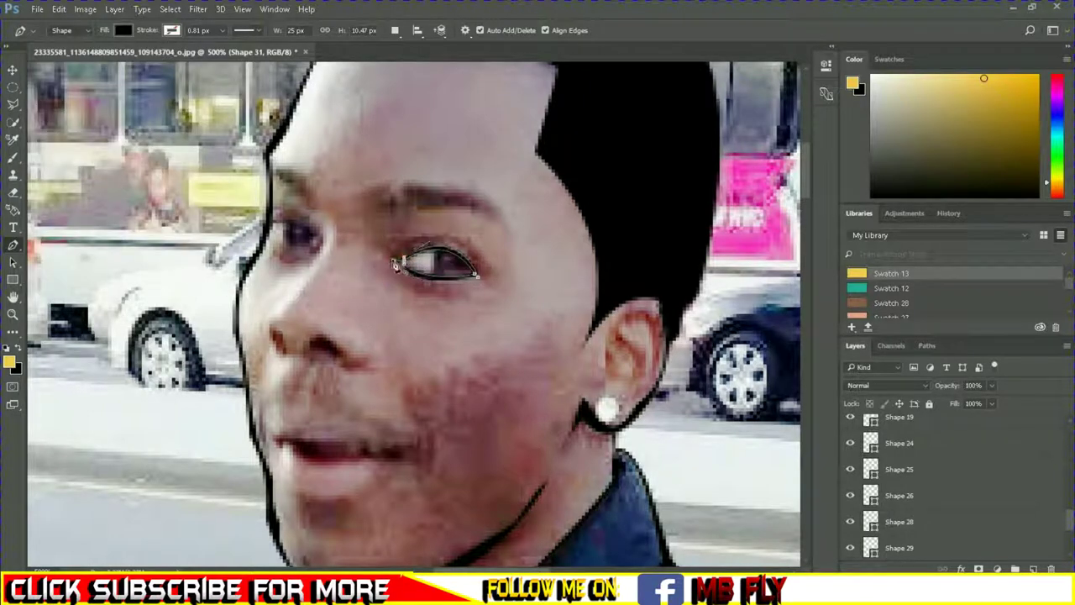
Step: Draw a white-filled eyeball shape with no stroke over that eye and commit it
left_click(475, 274)
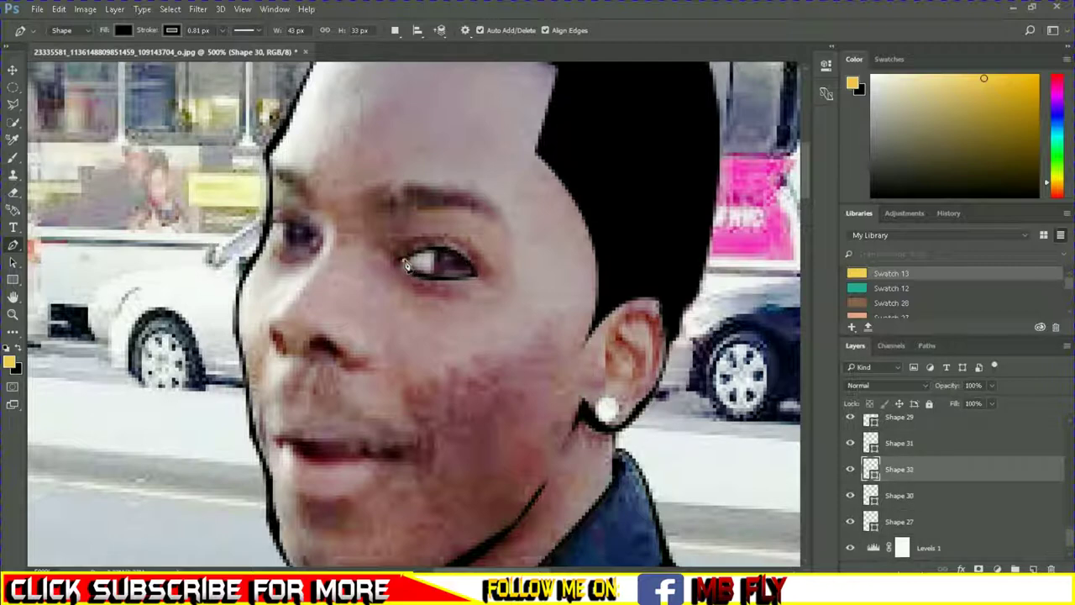
left_click_drag(491, 304, 498, 323)
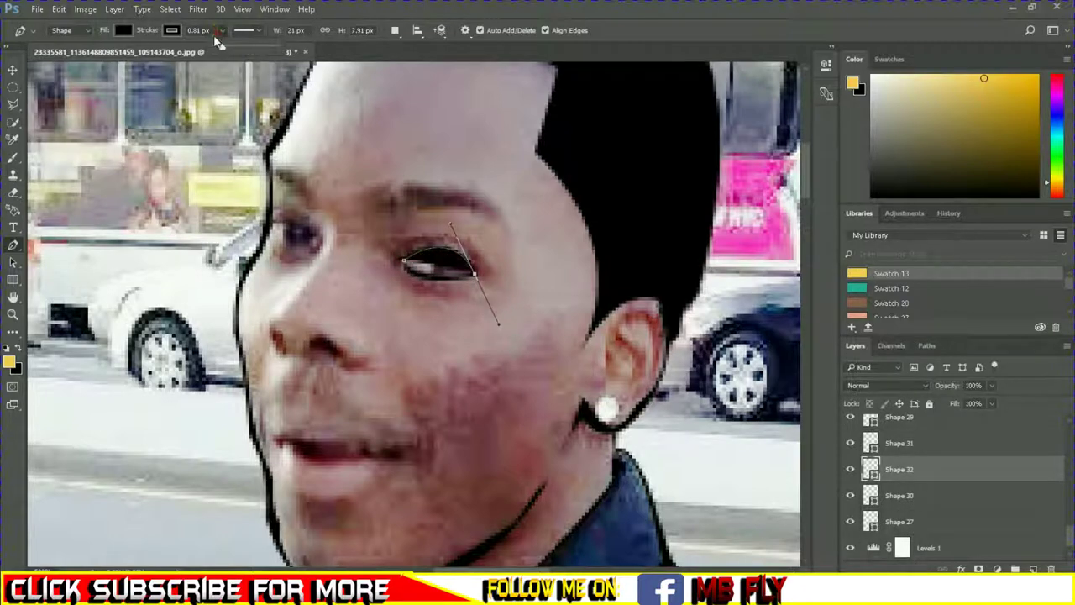
left_click(172, 30)
left_click(123, 30)
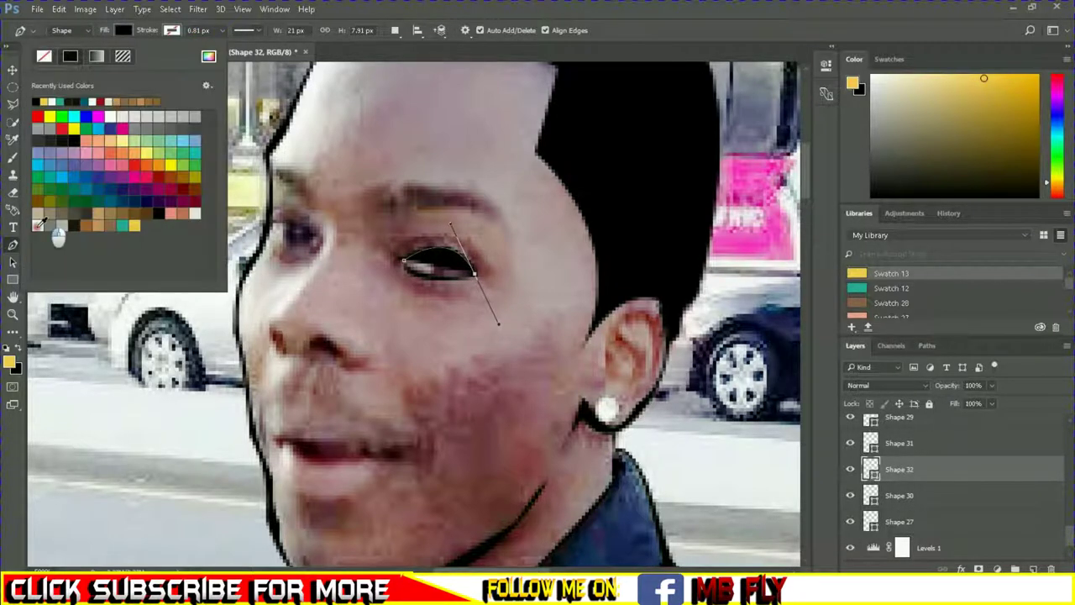
left_click(37, 101)
left_click(498, 324)
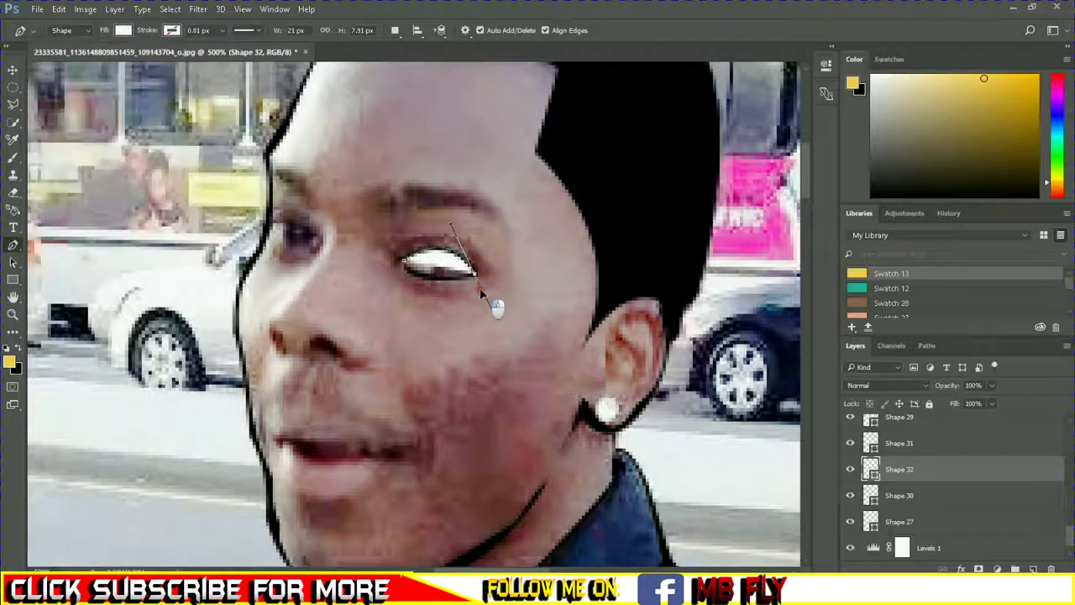
left_click_drag(405, 262, 391, 228)
key("Return")
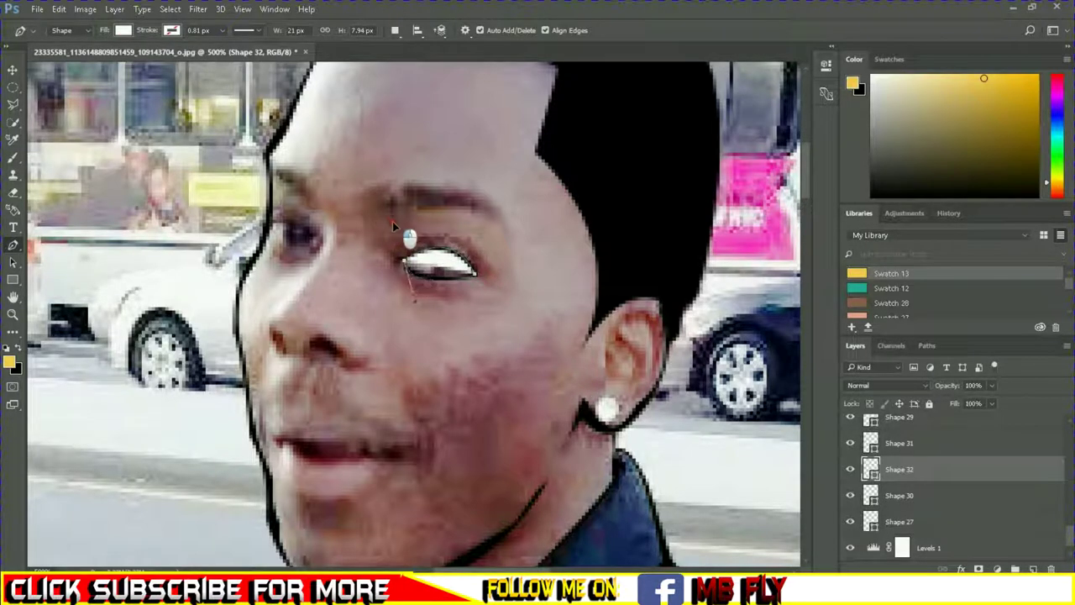
key("b")
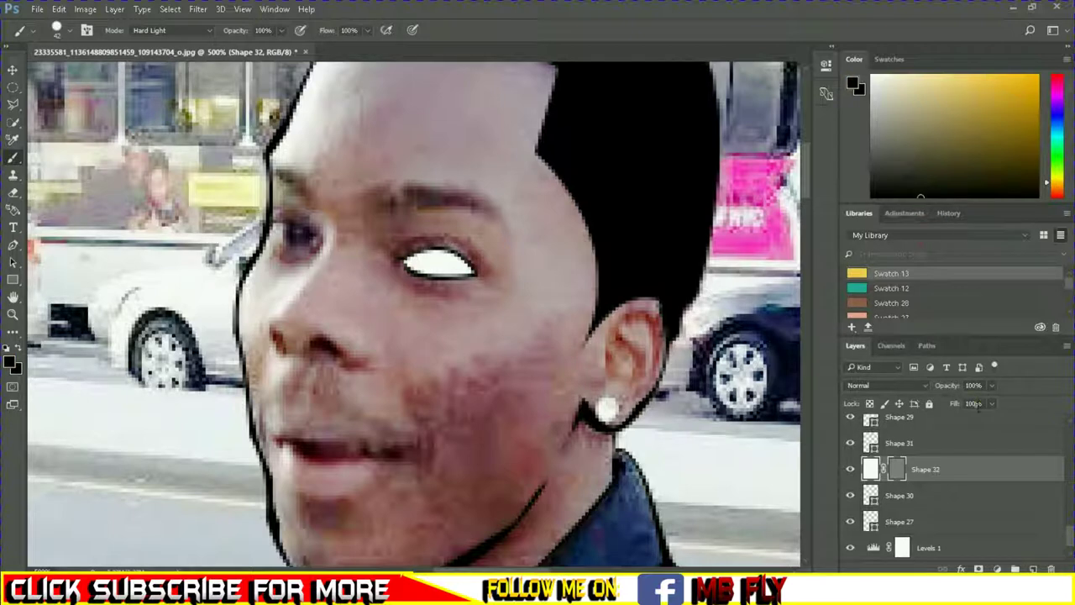
Step: Paint a dark iris into the first eye at 14% layer opacity, then restore 100%
left_click_drag(976, 407, 934, 407)
right_click(539, 344)
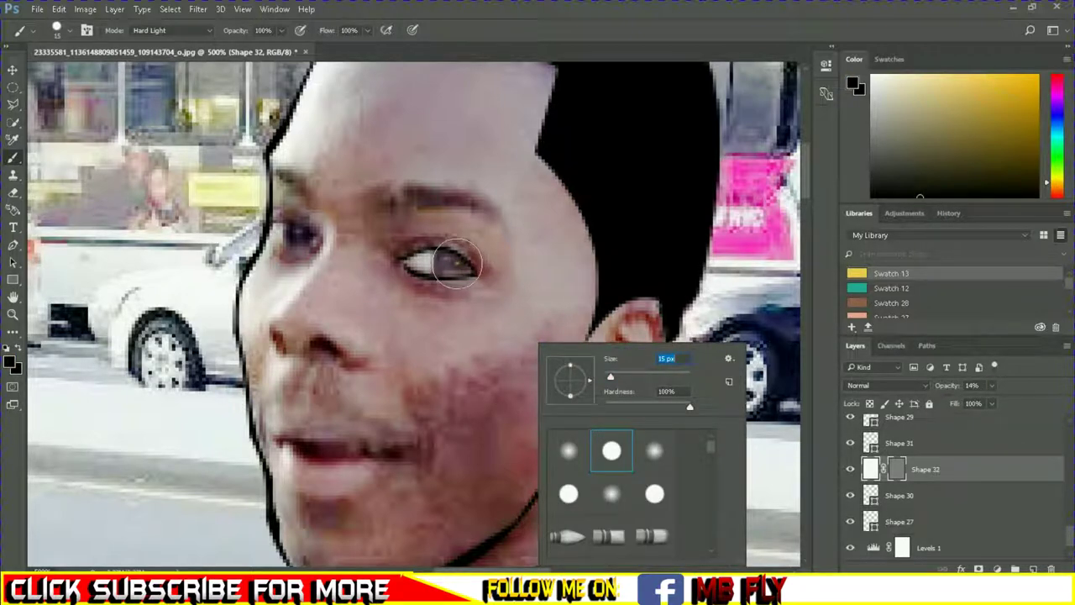
left_click(457, 264)
left_click_drag(992, 388, 1054, 405)
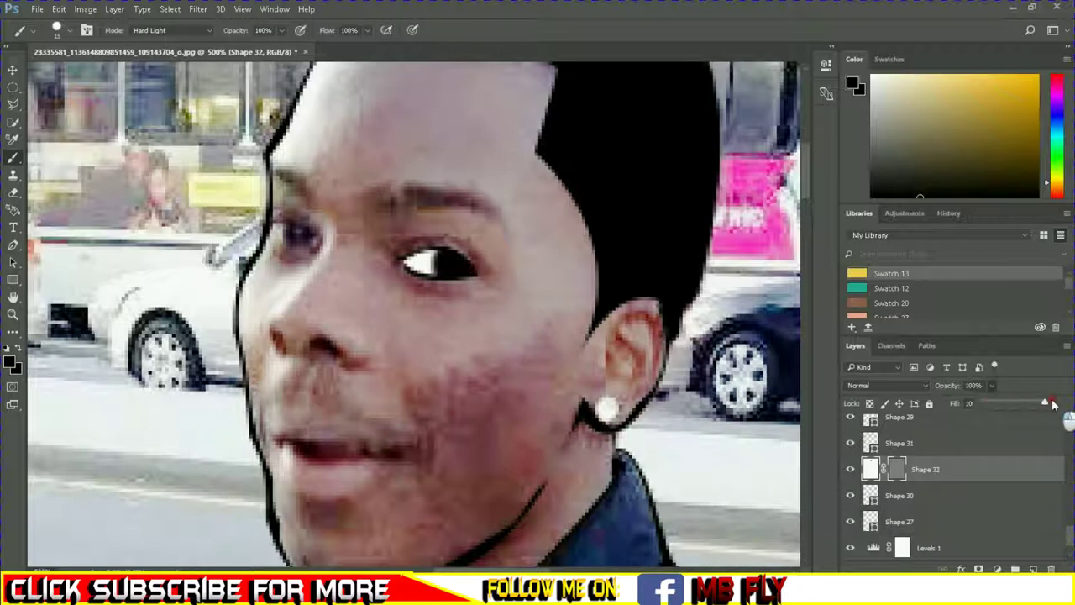
Step: Trace the eye on the left of the face as a white-filled Shape 34
left_click(12, 244)
left_click(273, 231)
left_click_drag(320, 240, 339, 277)
left_click(273, 231)
mouse_move(269, 235)
left_mouse_down()
mouse_move(244, 206)
mouse_move(262, 240)
left_mouse_up()
mouse_move(328, 249)
left_mouse_down()
mouse_move(365, 214)
mouse_move(348, 240)
left_mouse_up()
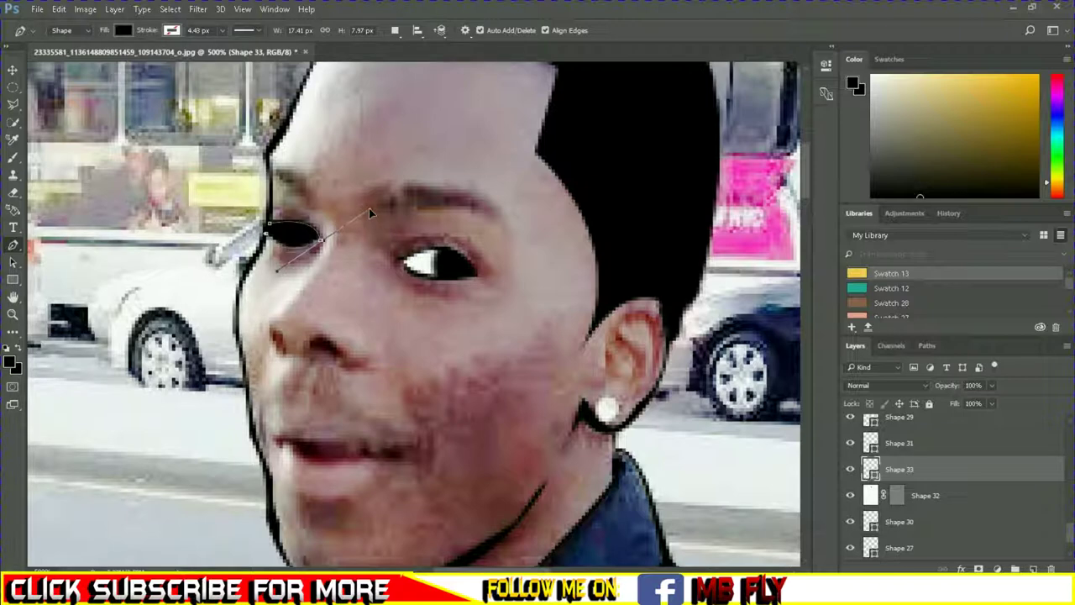
left_click_drag(269, 227, 224, 247)
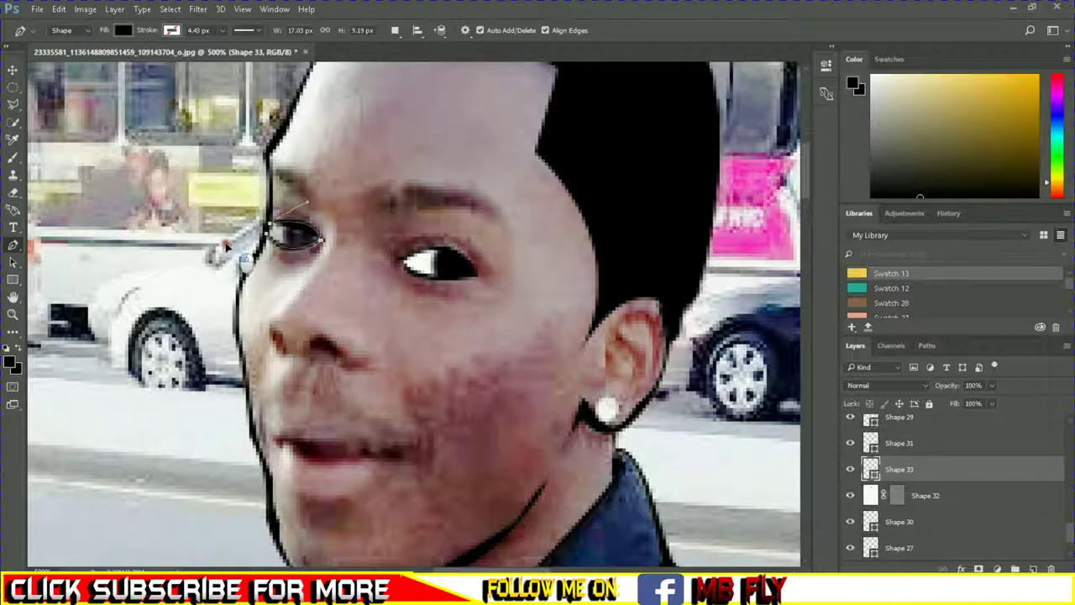
left_click_drag(319, 237, 357, 204)
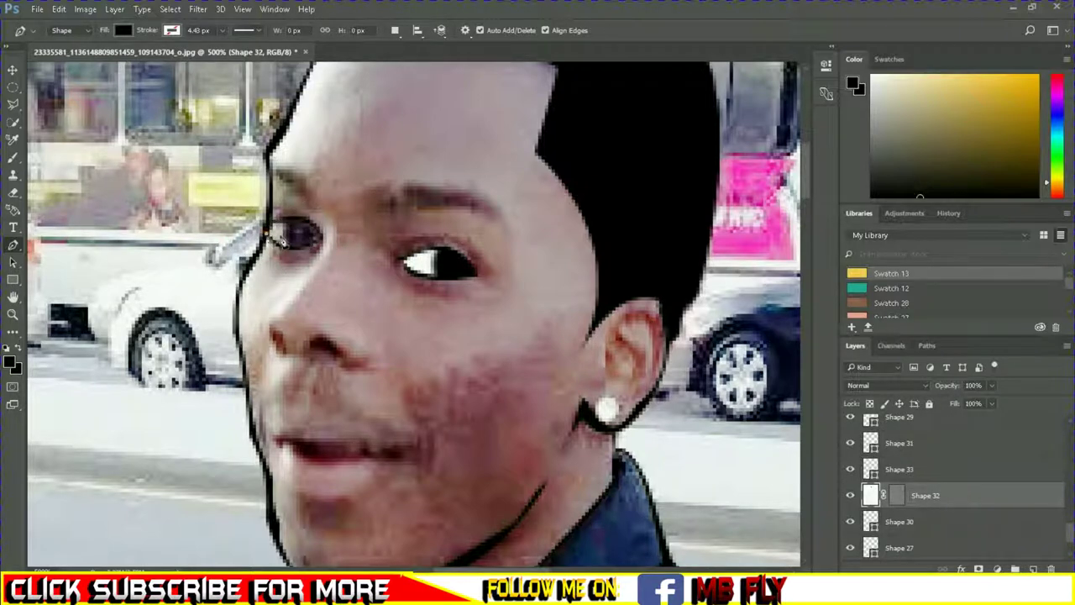
left_click_drag(268, 232, 257, 286)
left_click(123, 30)
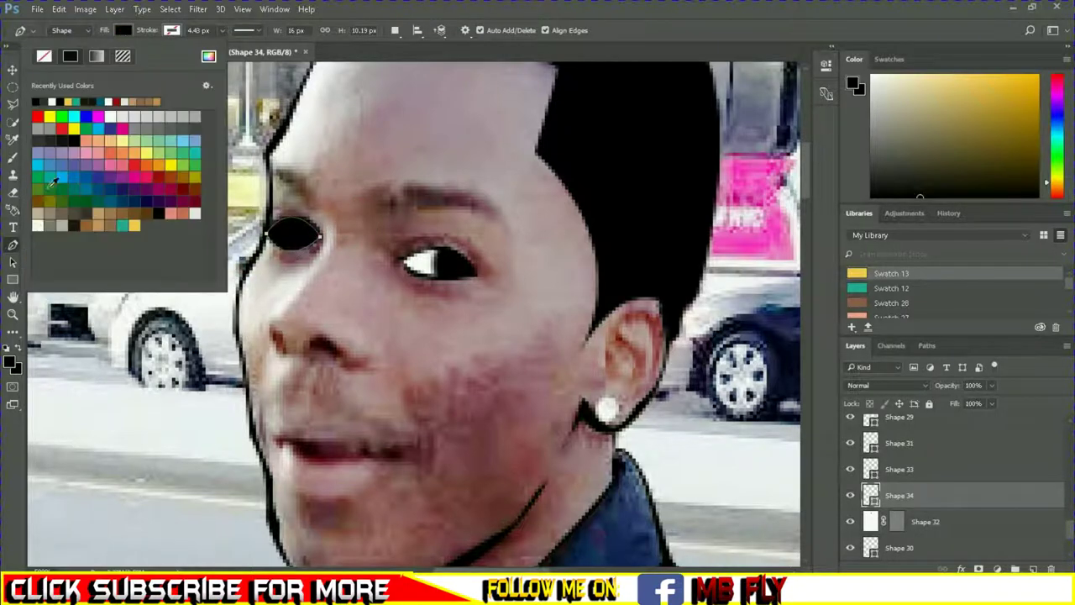
left_click(59, 239)
key("Return")
Step: Paint the left eye's dark iris onto the layer mask with a 10 px brush
key("b")
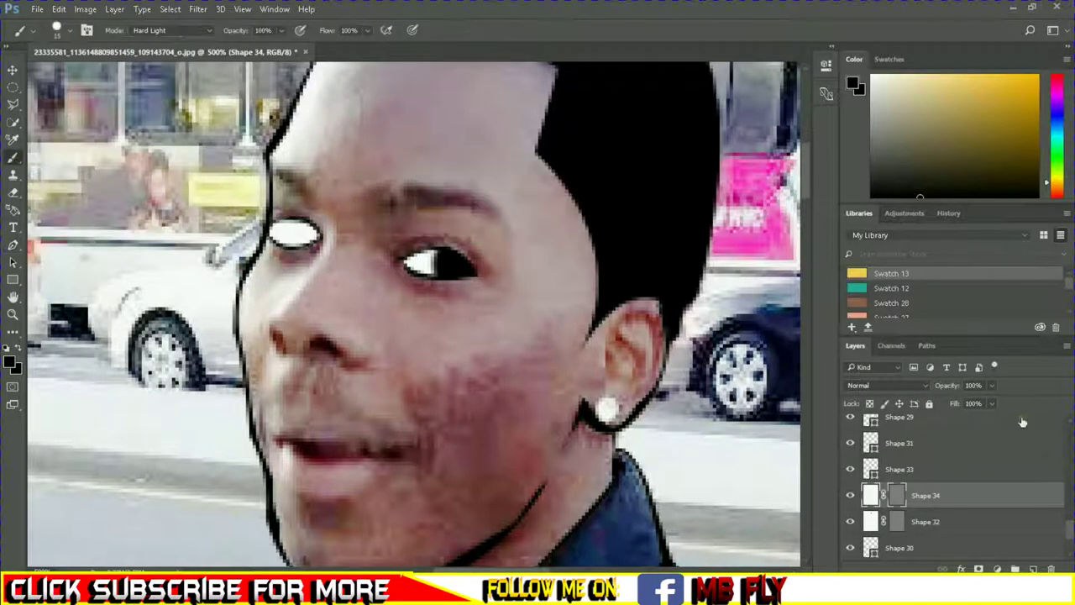
left_click_drag(991, 385, 948, 405)
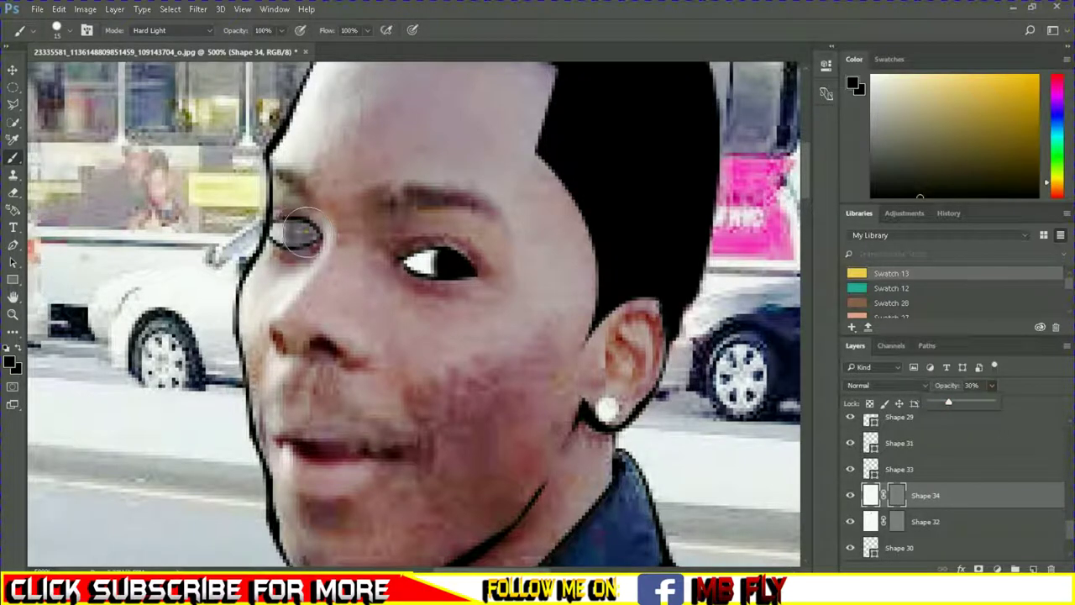
right_click(464, 280)
left_click_drag(464, 279, 440, 281)
key("Return")
left_click(300, 233)
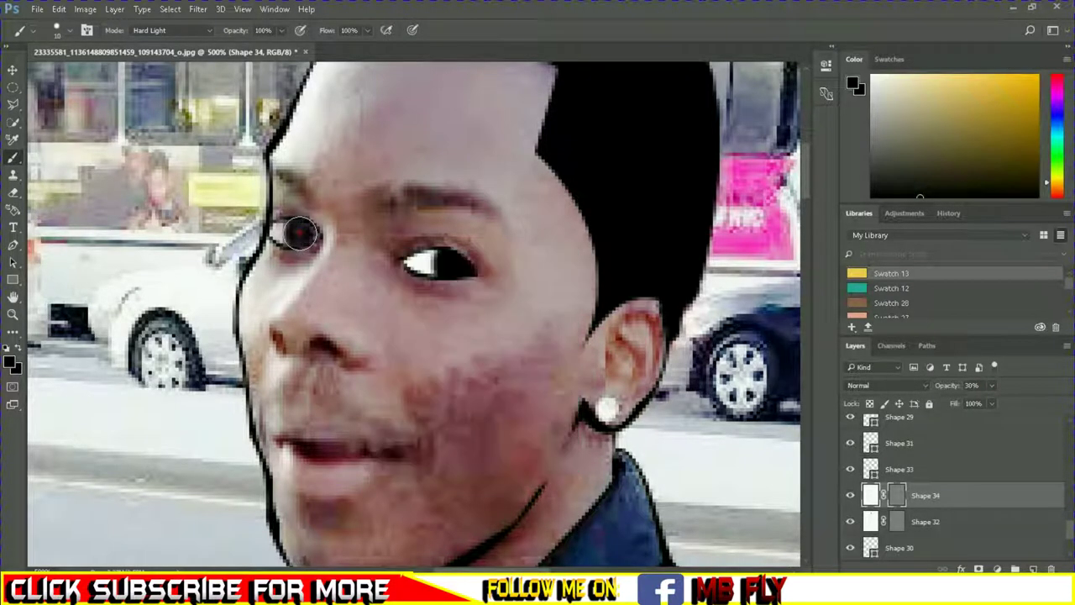
left_click_drag(991, 384, 1034, 403)
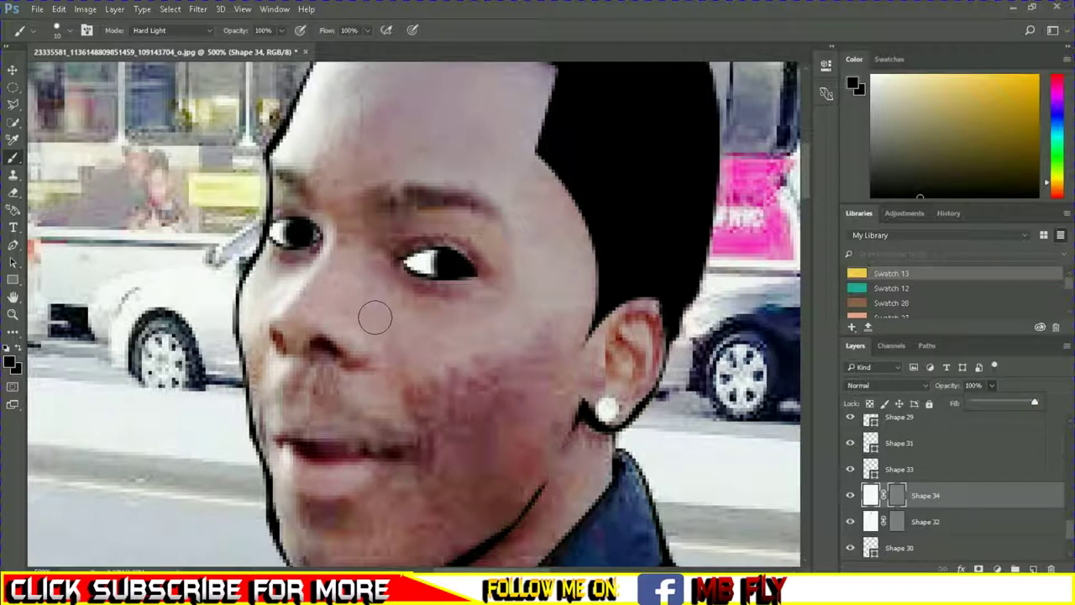
left_click(15, 245)
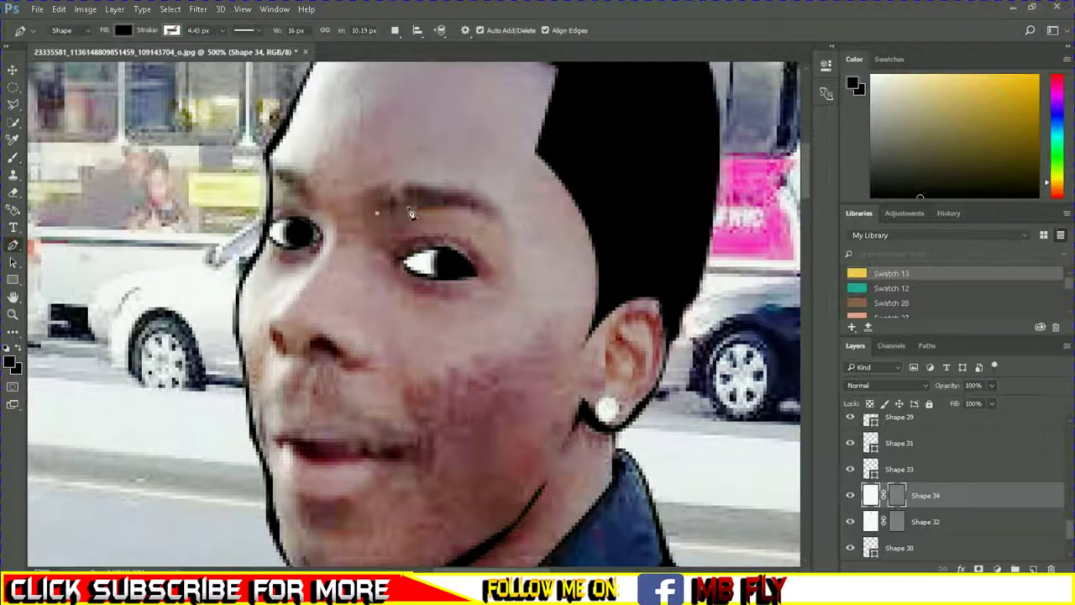
Step: Trace the right eyebrow as a black shape, fading its opacity to follow the brow
left_click_drag(393, 182, 428, 172)
left_click(377, 211)
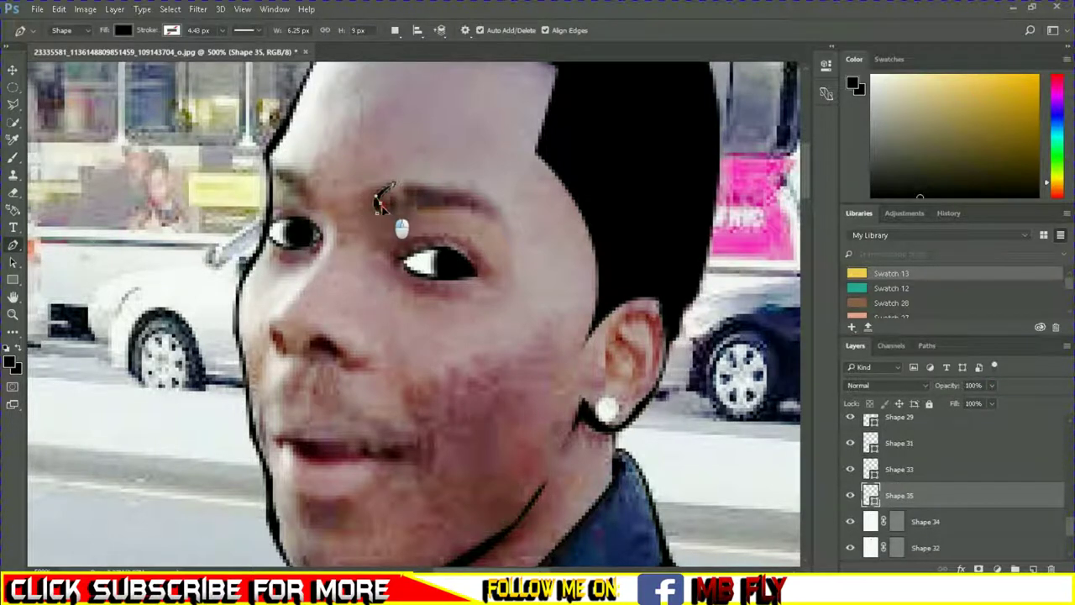
left_click(492, 198)
left_click(991, 385)
left_click_drag(996, 410, 934, 410)
left_click(507, 225)
left_click(468, 216)
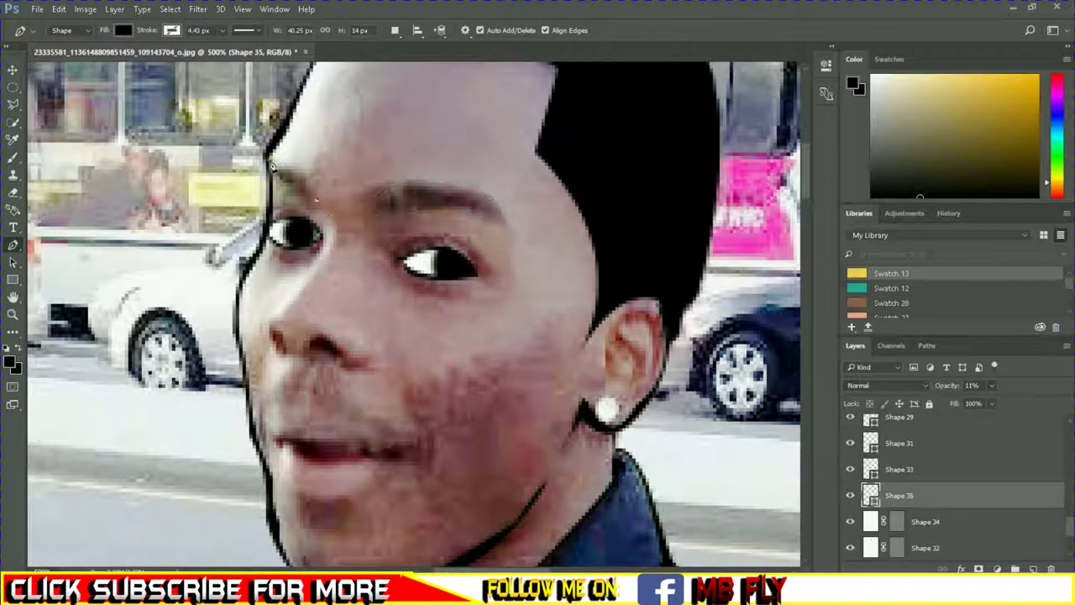
Step: Trace the left eyebrow shape and set the eyebrow layer's Fill to 100%
left_click(271, 165)
left_click(309, 205)
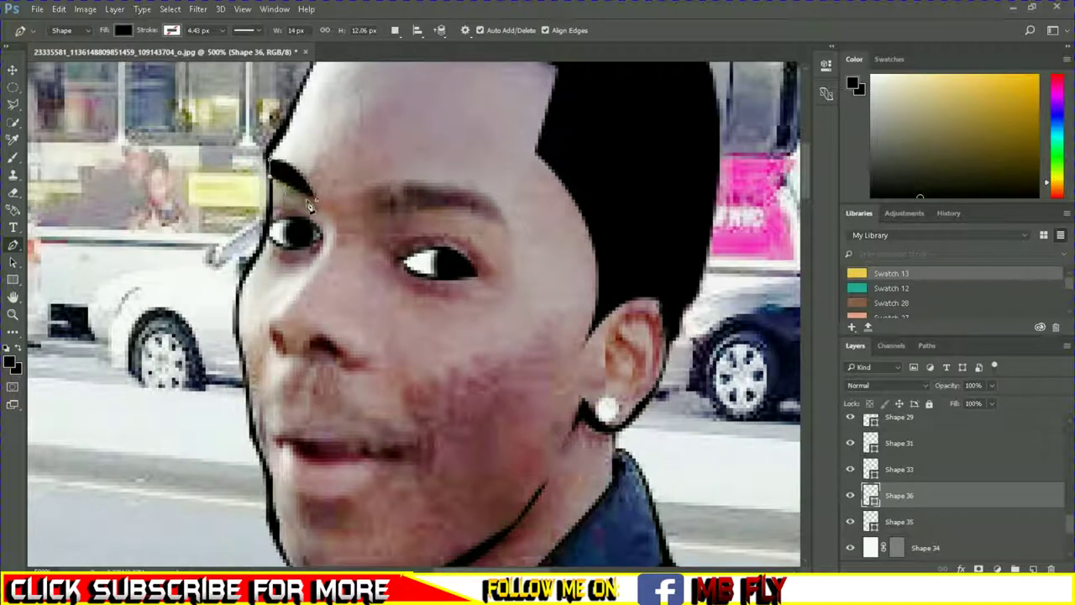
left_click(318, 205)
left_click(899, 522)
left_click(992, 403)
left_click_drag(1001, 405, 1046, 403)
Step: Toggle the Background photo off and on to check the black eyebrows
scroll(942, 476, "down", 3)
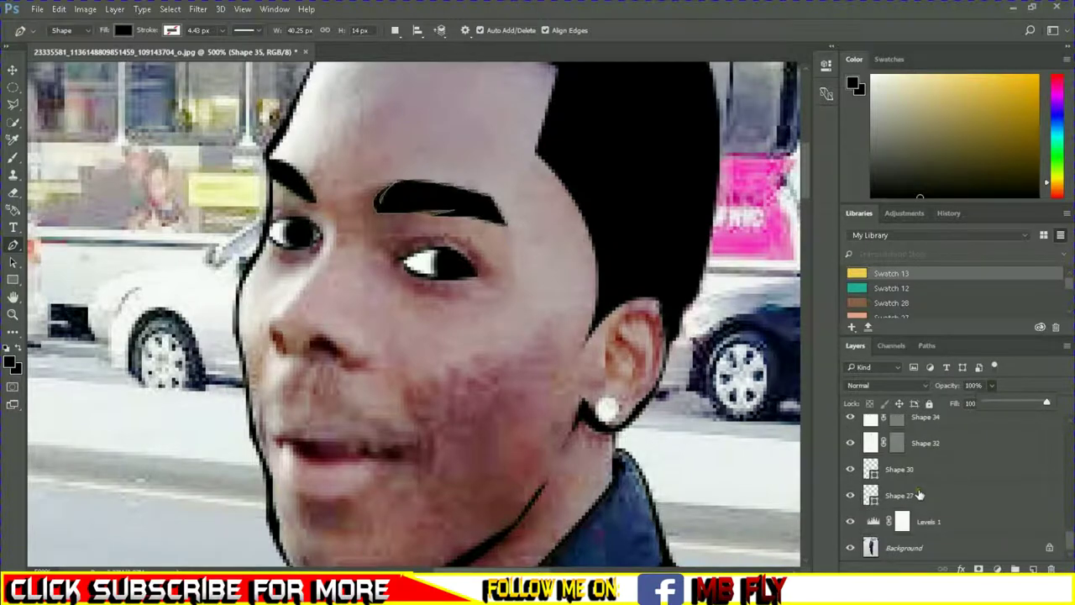
left_click(850, 547)
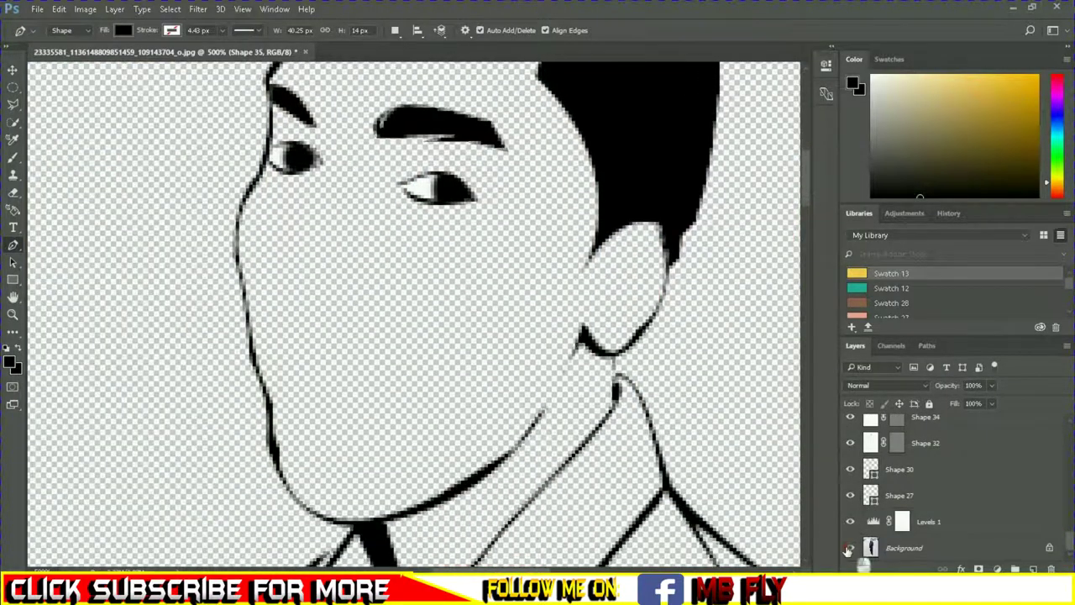
left_click(849, 547)
left_click_drag(295, 212, 257, 256)
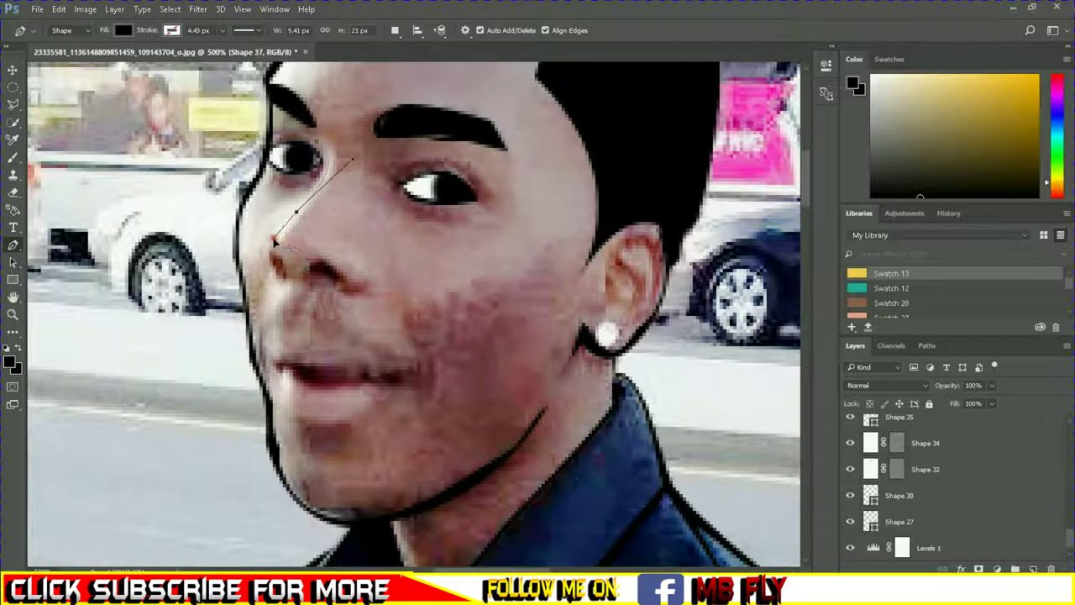
Step: Complete the black nose side outline running from the nostril up toward the eye
left_click(272, 238)
left_click_drag(287, 280, 319, 287)
left_click_drag(277, 227, 311, 178)
mouse_move(317, 141)
left_mouse_down()
mouse_move(296, 109)
mouse_move(327, 180)
left_mouse_up()
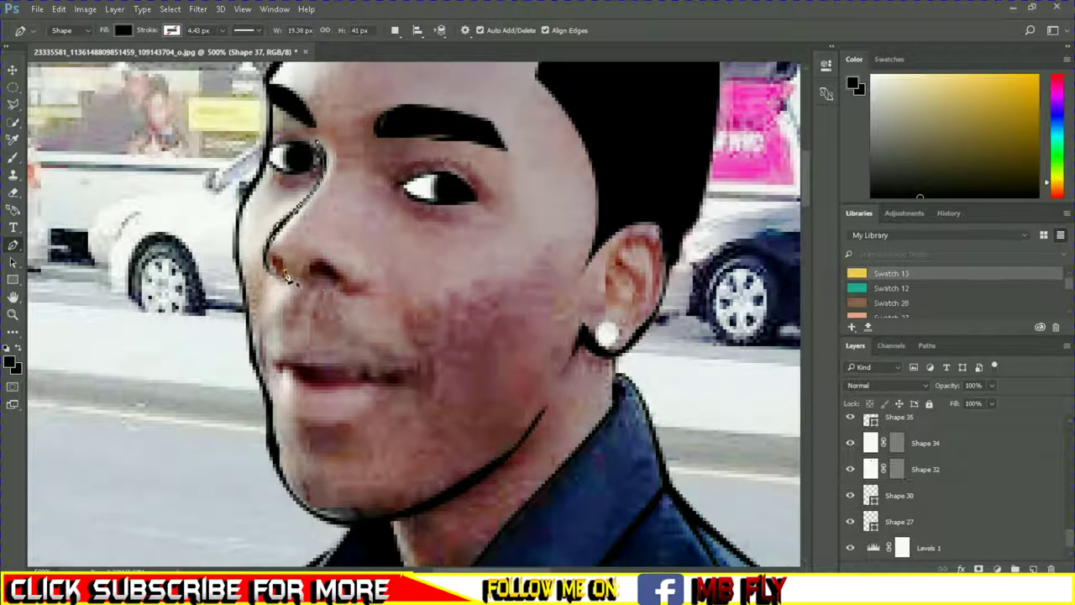
Step: Draw the two dark nostril curve shapes
left_click(277, 267)
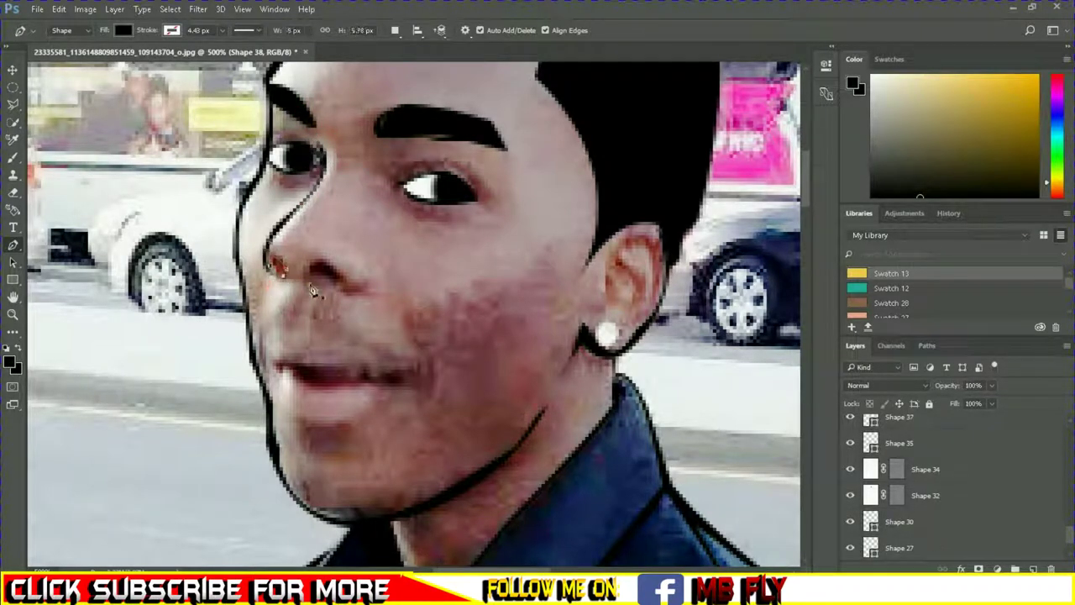
left_click(309, 279)
left_click(344, 268)
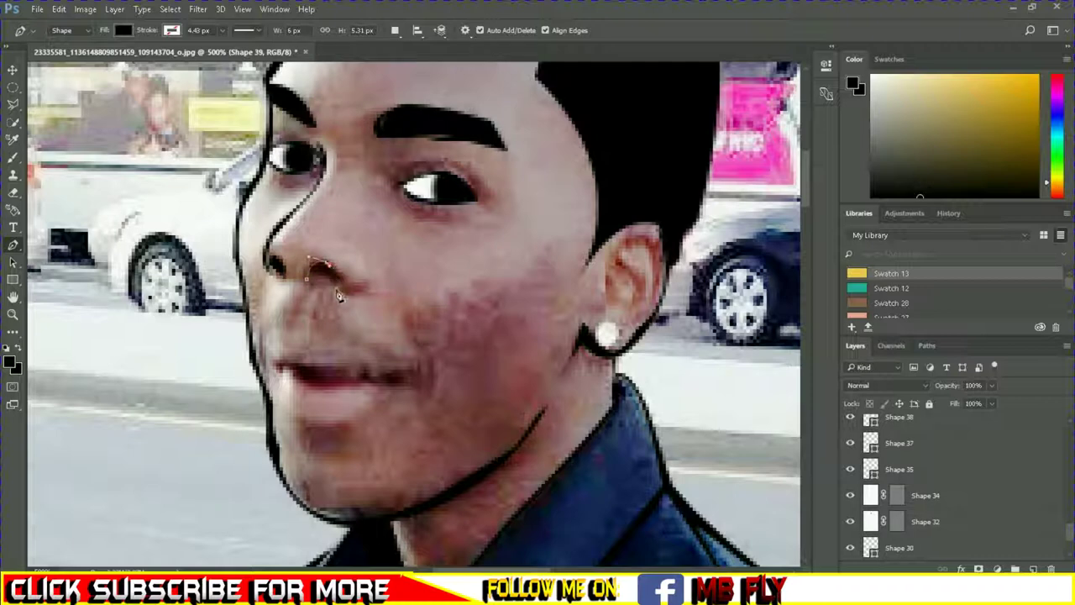
left_click_drag(328, 314, 334, 318)
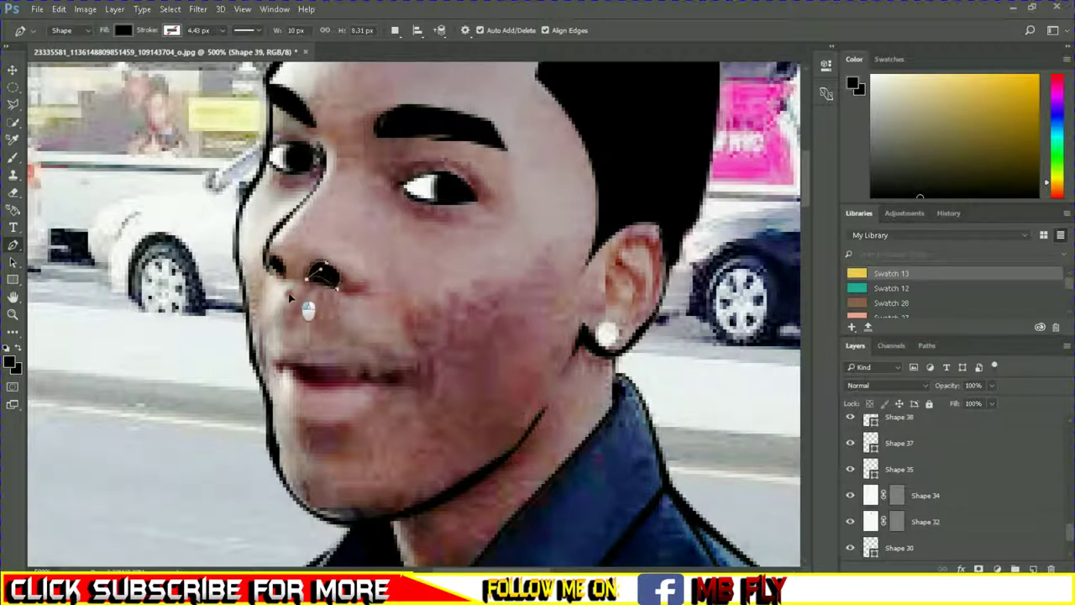
left_click(334, 294)
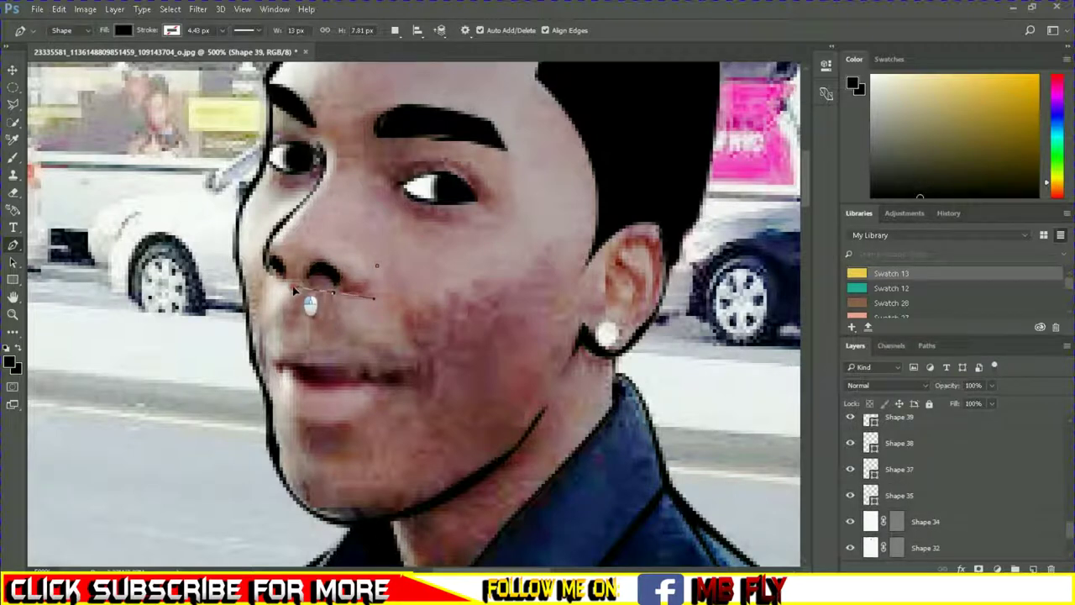
left_click_drag(375, 267, 375, 227)
Step: Hide the photo and draw the first lip line across the mouth at reduced opacity
scroll(890, 504, "down", 2)
scroll(890, 504, "down", 2)
left_click(849, 547)
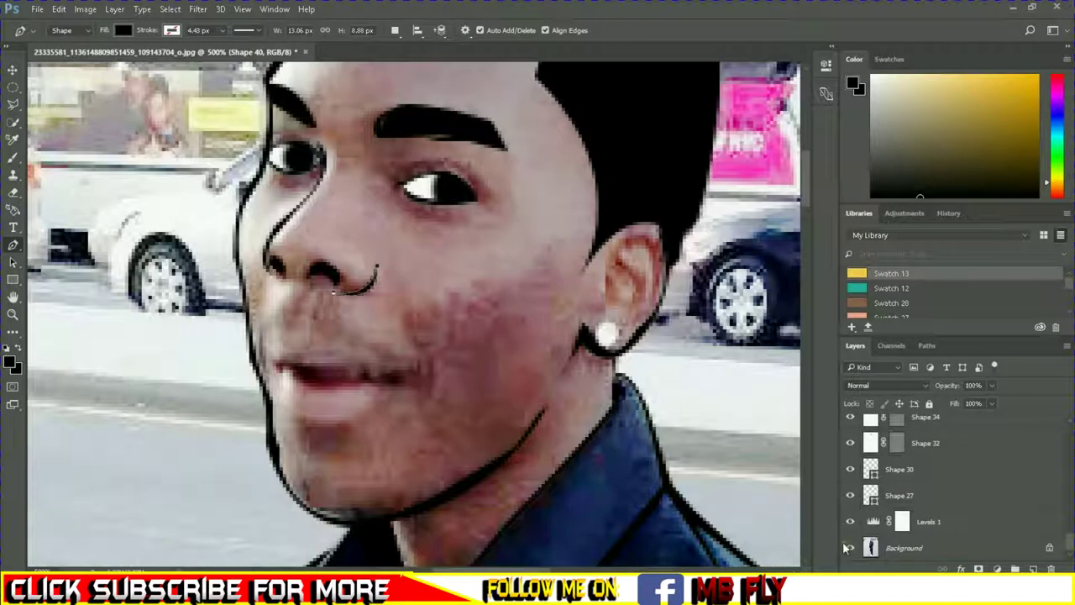
left_click(277, 363)
left_click_drag(321, 382, 351, 406)
left_click_drag(991, 384, 957, 403)
Step: Trace a second lip shape along the mouth translucently, then restore it to full opacity
left_click(279, 368)
left_click(363, 368)
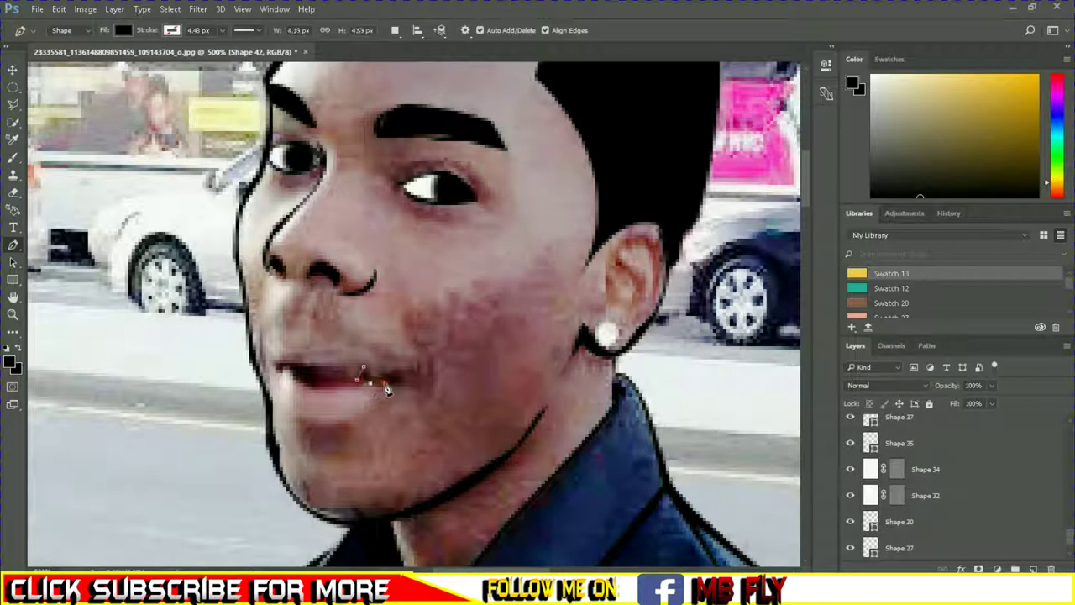
left_click(387, 382)
left_click(415, 373)
left_click(421, 364)
mouse_move(991, 384)
left_mouse_down()
mouse_move(946, 406)
mouse_move(517, 390)
left_mouse_up()
left_click_drag(407, 375, 403, 374)
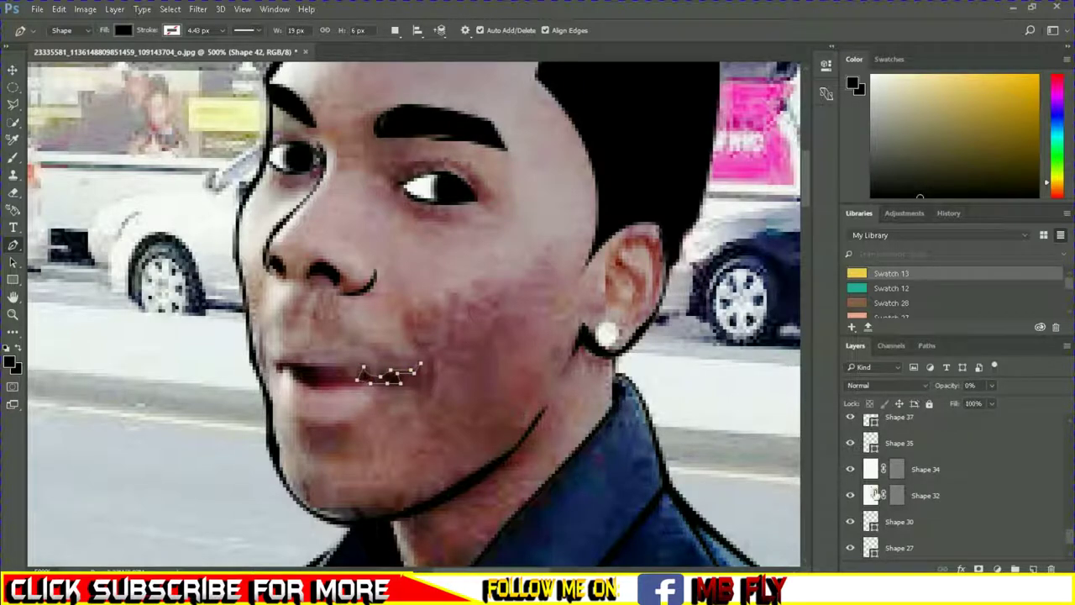
key("0")
Step: Check the lip and nostril layers with the photo hidden, then reshow it and curve the mouth corner
scroll(871, 493, "down", 2)
left_click(851, 547)
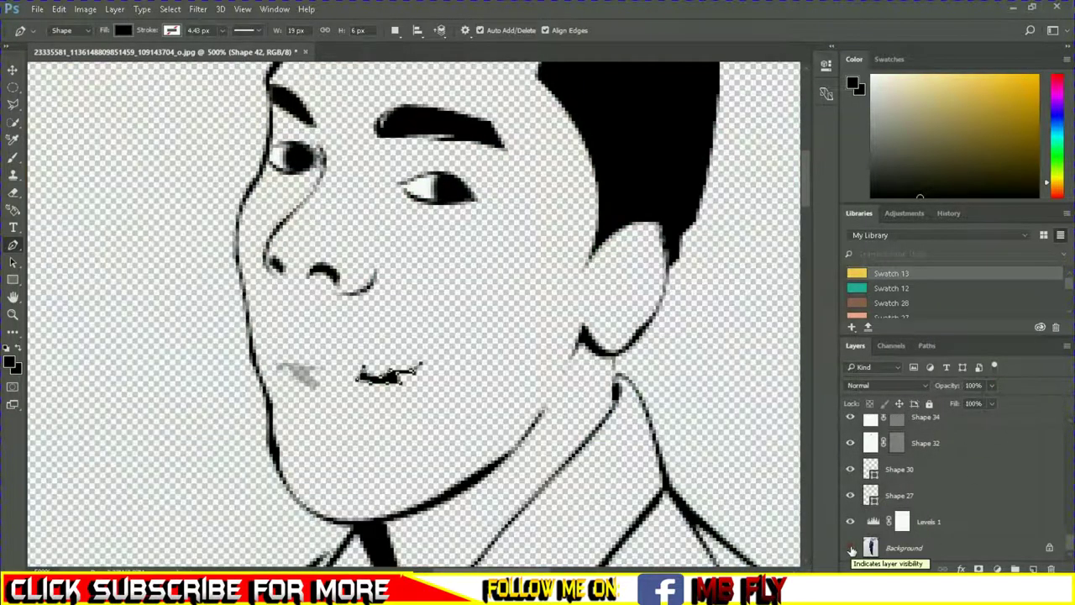
scroll(873, 504, "up", 3)
left_click(898, 522)
mouse_move(991, 385)
left_mouse_down()
mouse_move(993, 404)
mouse_move(1066, 411)
left_mouse_up()
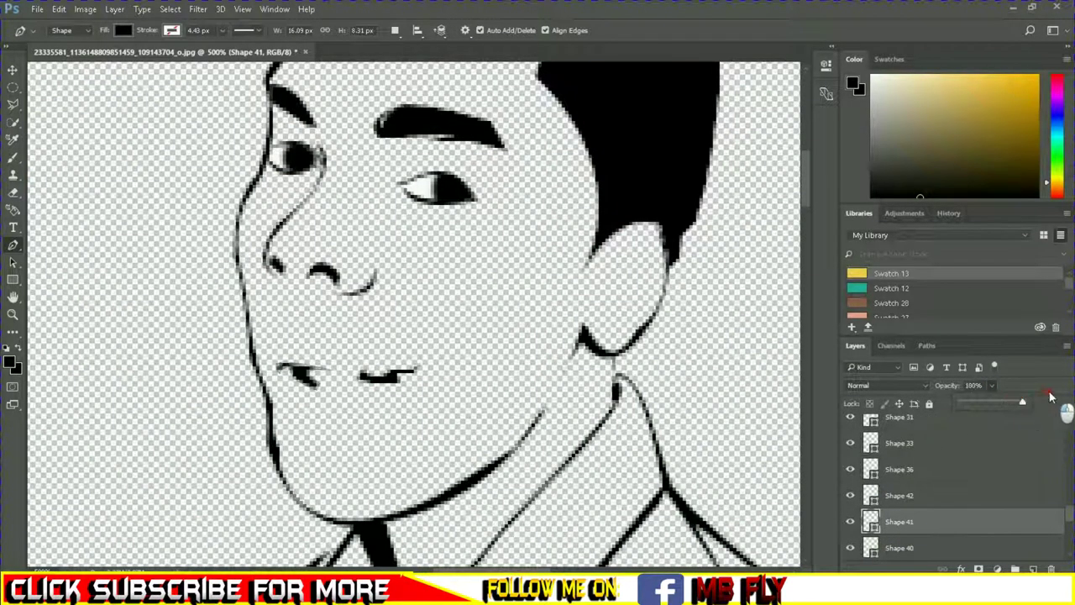
scroll(936, 478, "down", 1)
left_click(910, 522)
scroll(878, 518, "down", 3)
left_click(850, 547)
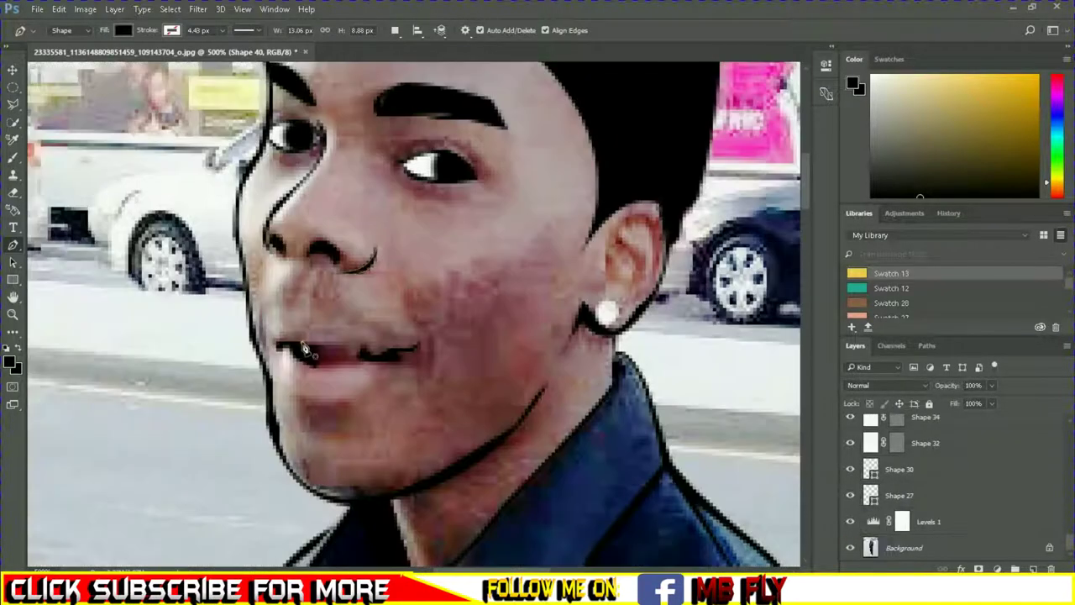
left_click_drag(370, 369, 374, 369)
Step: Close the first lip shape with two lower points and give it a salmon fill
left_click(349, 368)
left_click(312, 365)
left_click(302, 343)
left_click(122, 31)
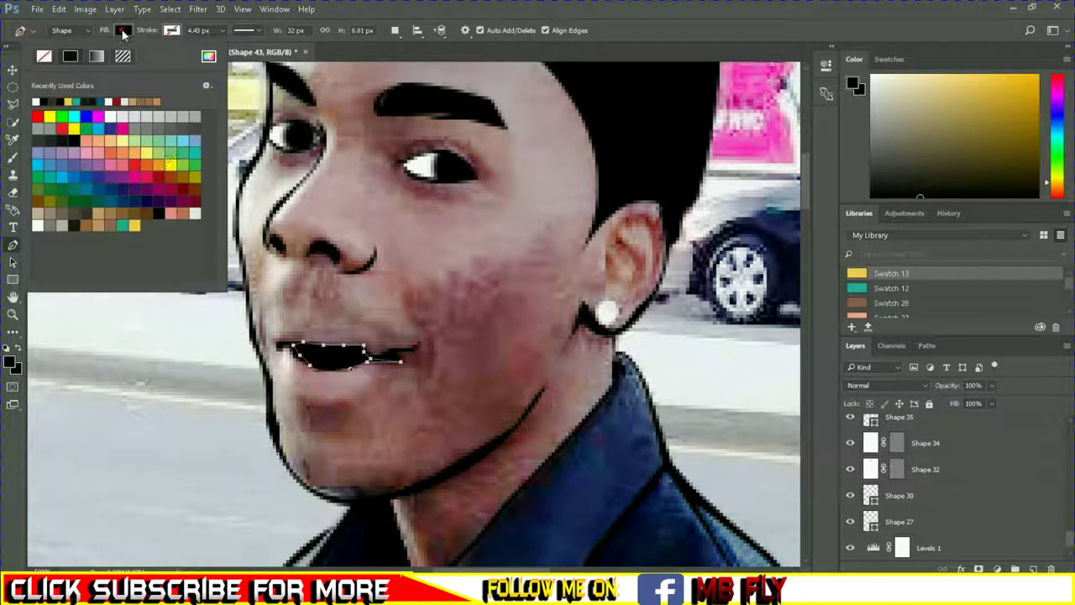
left_click(175, 184)
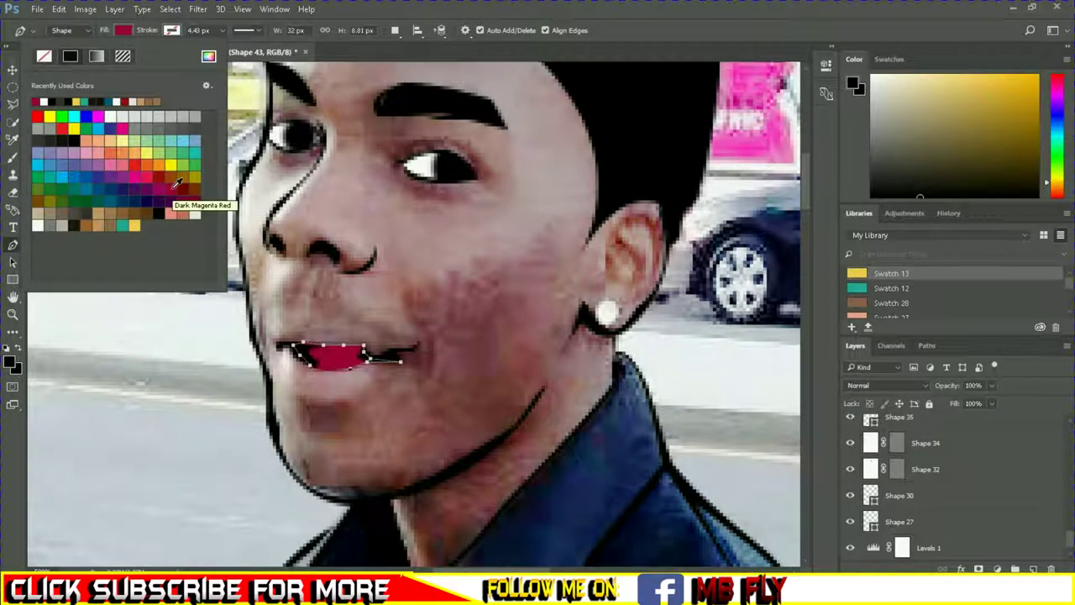
left_click(89, 141)
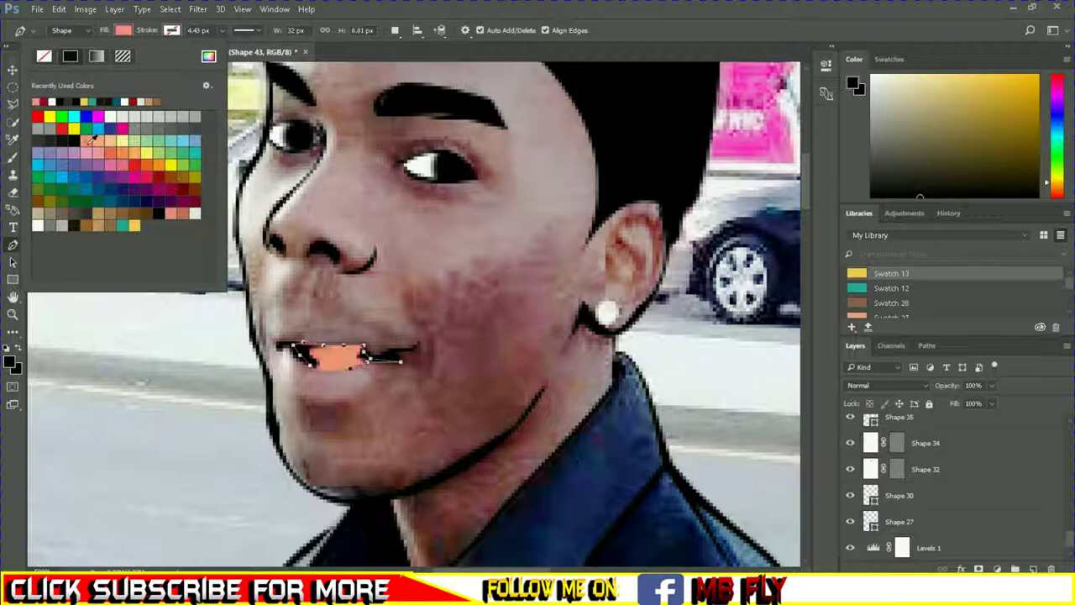
left_click(132, 34)
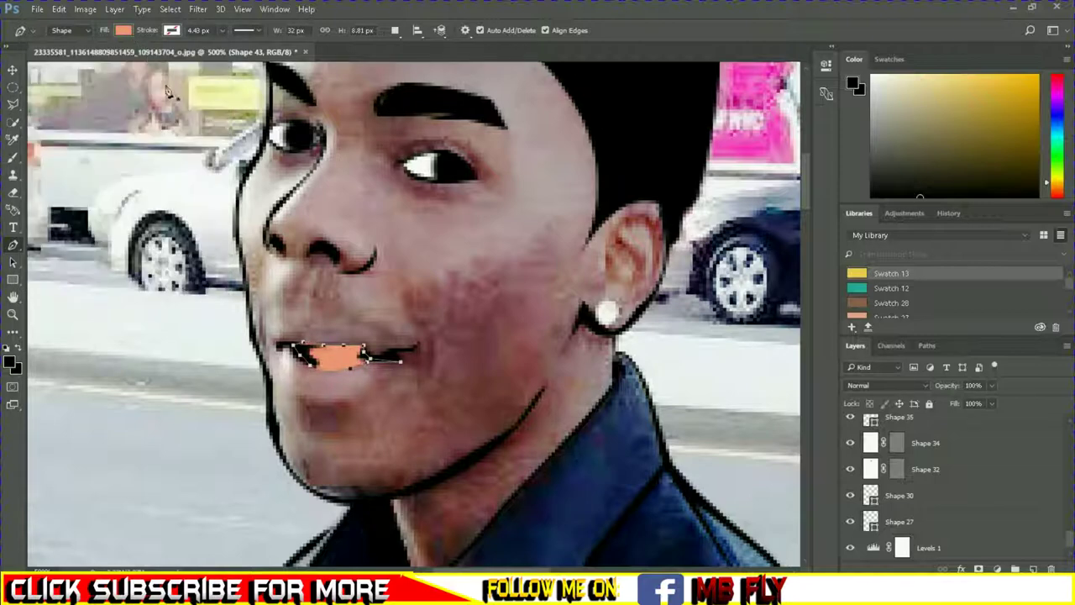
Step: Draw the second lip shape from corner to corner with an upward-curved top edge
left_click(273, 340)
left_click_drag(346, 398, 427, 377)
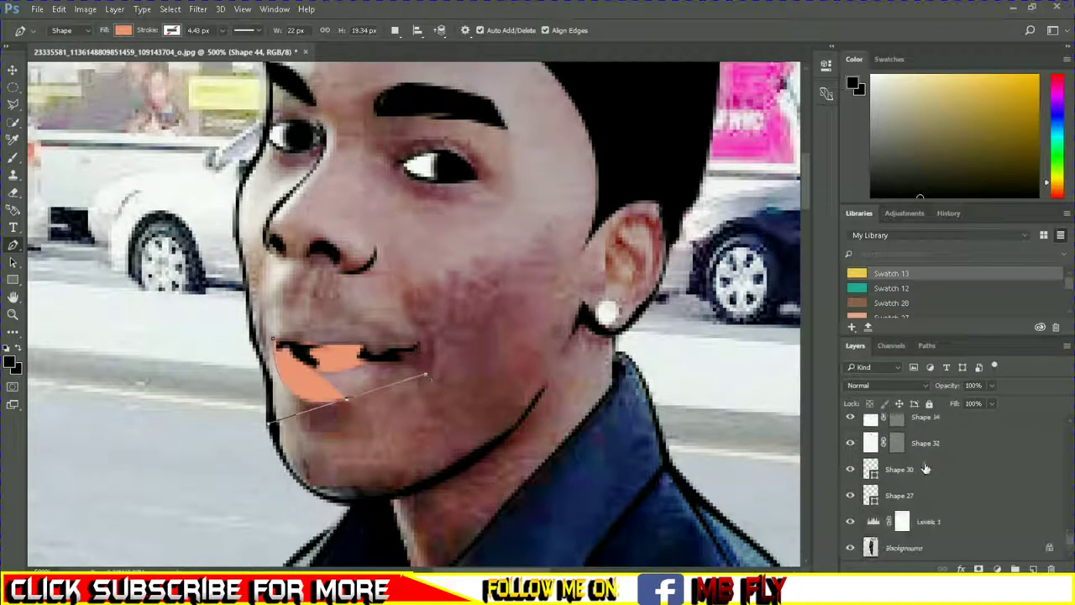
scroll(906, 470, "up", 3)
left_click_drag(424, 376, 367, 396)
left_click(417, 357)
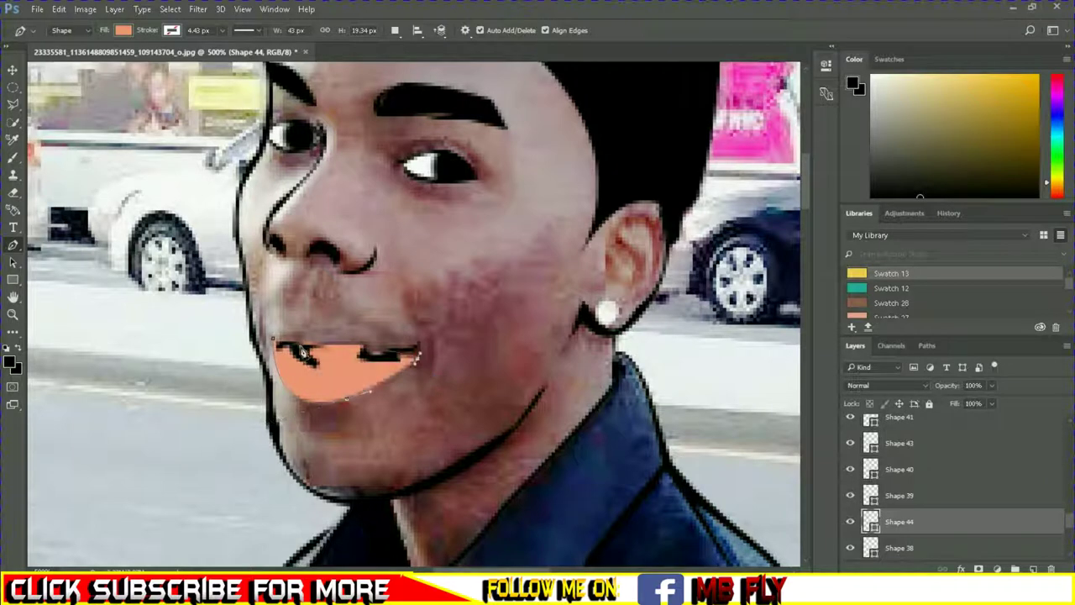
left_click_drag(272, 339, 137, 377)
key("ctrl+z")
mouse_move(380, 337)
left_mouse_down()
mouse_move(322, 319)
mouse_move(283, 368)
left_mouse_up()
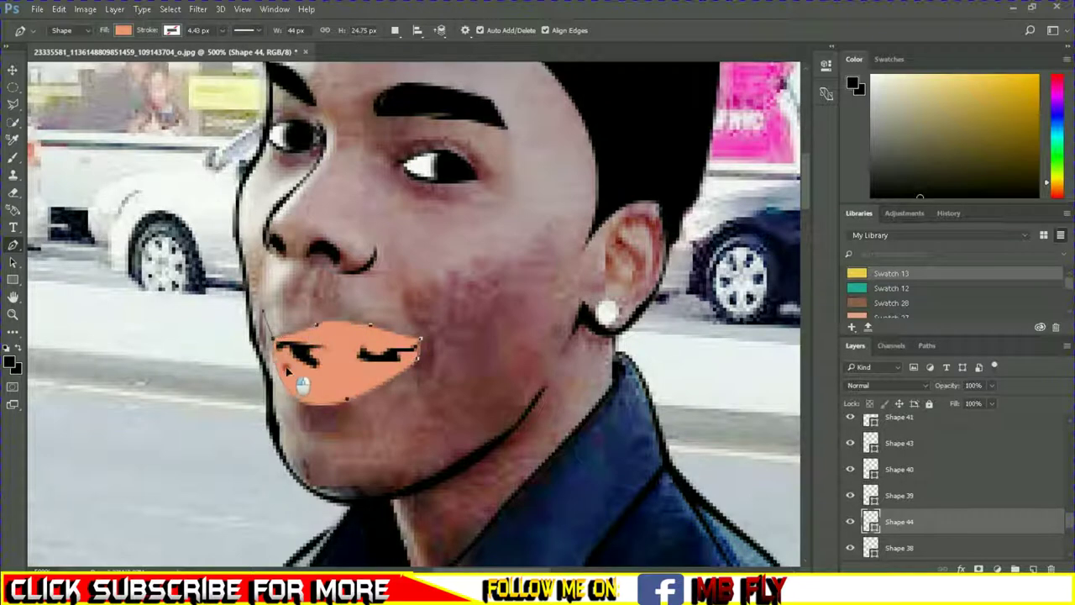
Step: Fill the lips brownish-salmon and try a black outline at 0.51 px
left_click(123, 31)
left_click(183, 190)
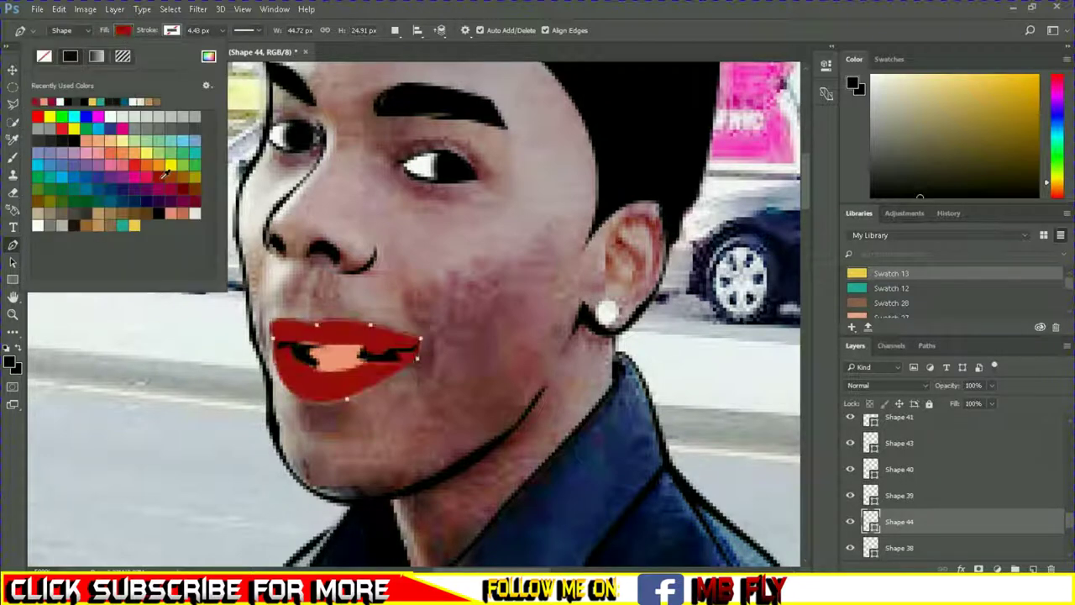
left_click(183, 212)
left_click(171, 31)
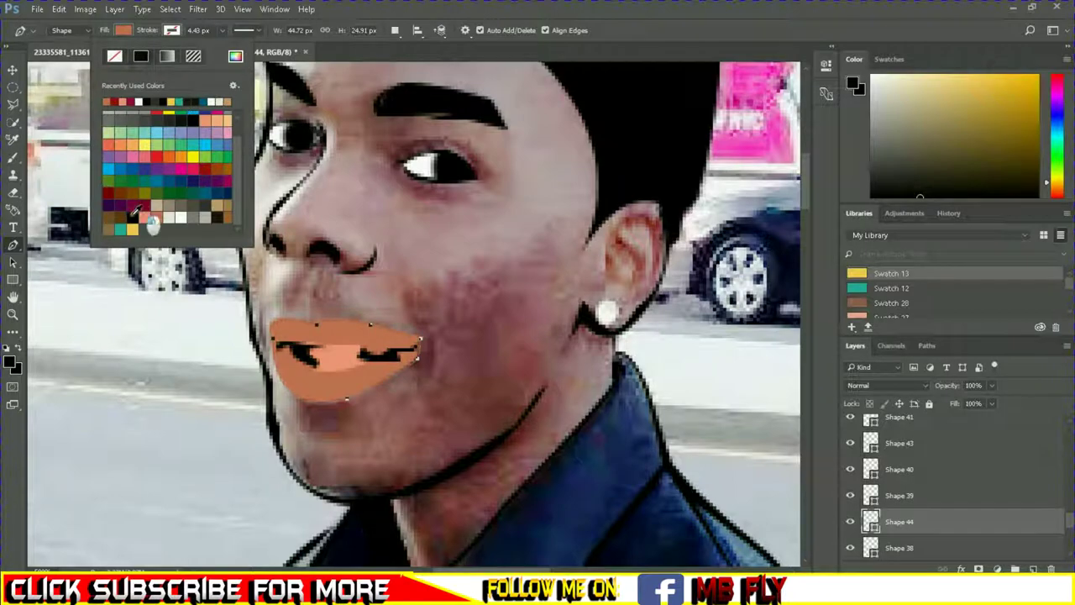
left_click(133, 214)
left_click(221, 30)
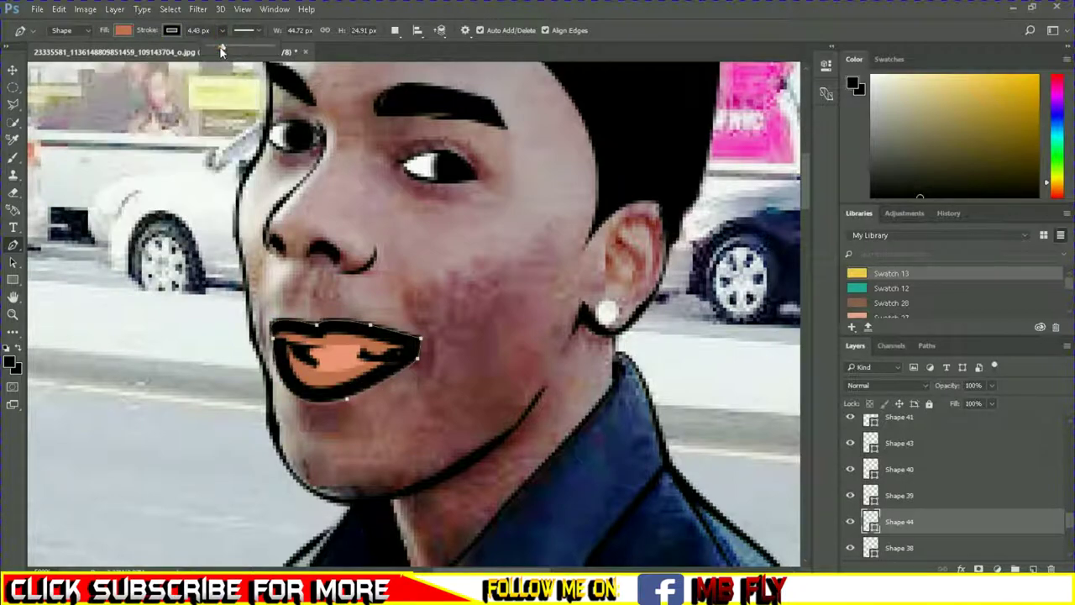
left_click_drag(222, 51, 204, 50)
Step: Check the lips with the photo hidden, then remove their outline entirely
scroll(852, 504, "down", 5)
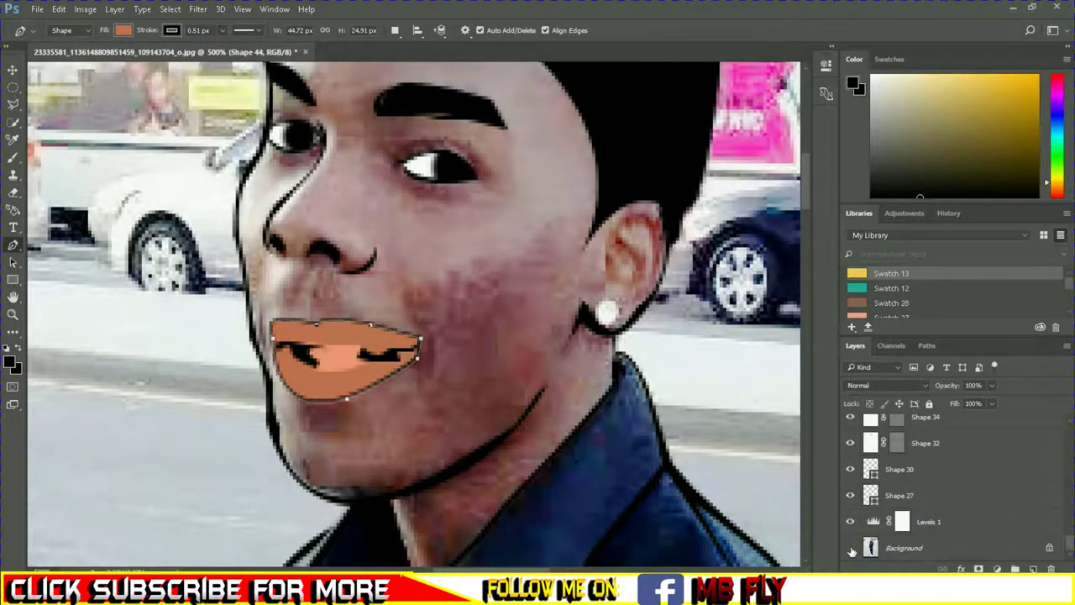
left_click(850, 547)
left_click(850, 548)
left_click(171, 31)
left_click(141, 59)
left_click(124, 30)
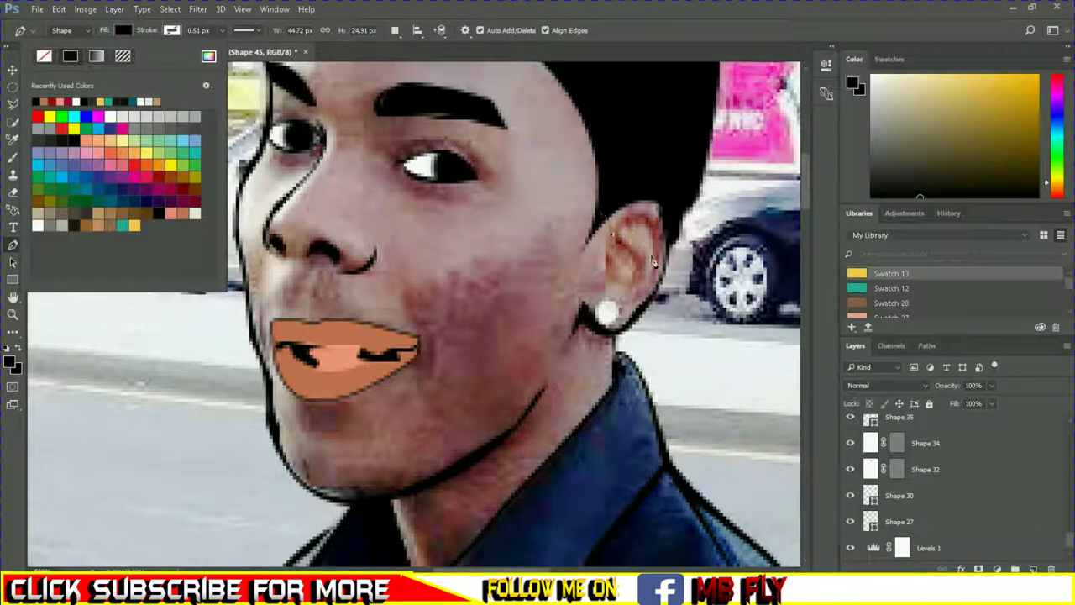
Step: Draw thin black curved lines along the outer and inner ear
left_click(653, 260)
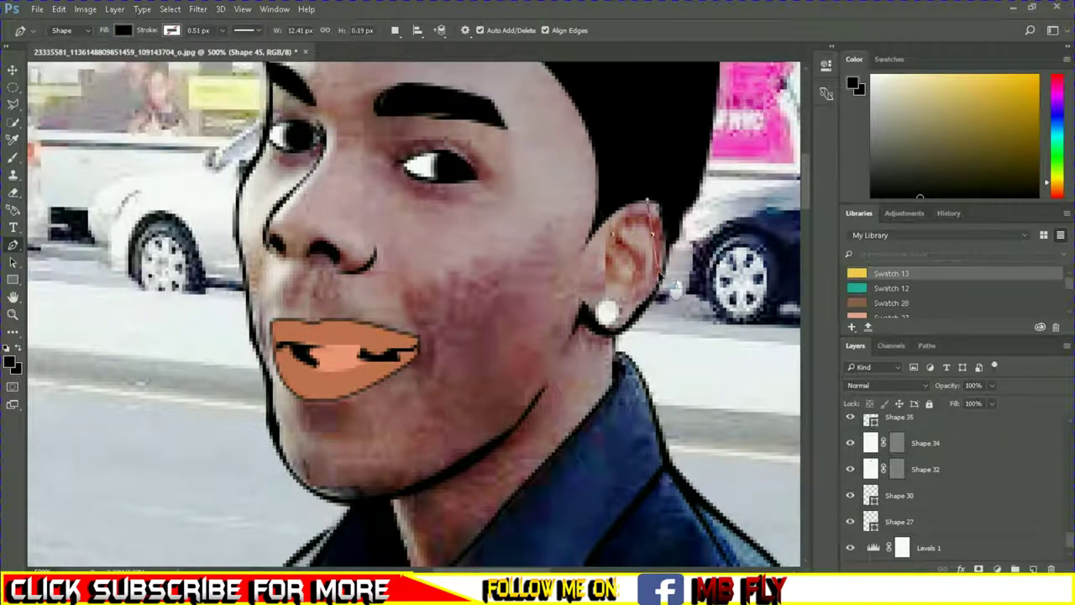
left_click(624, 300)
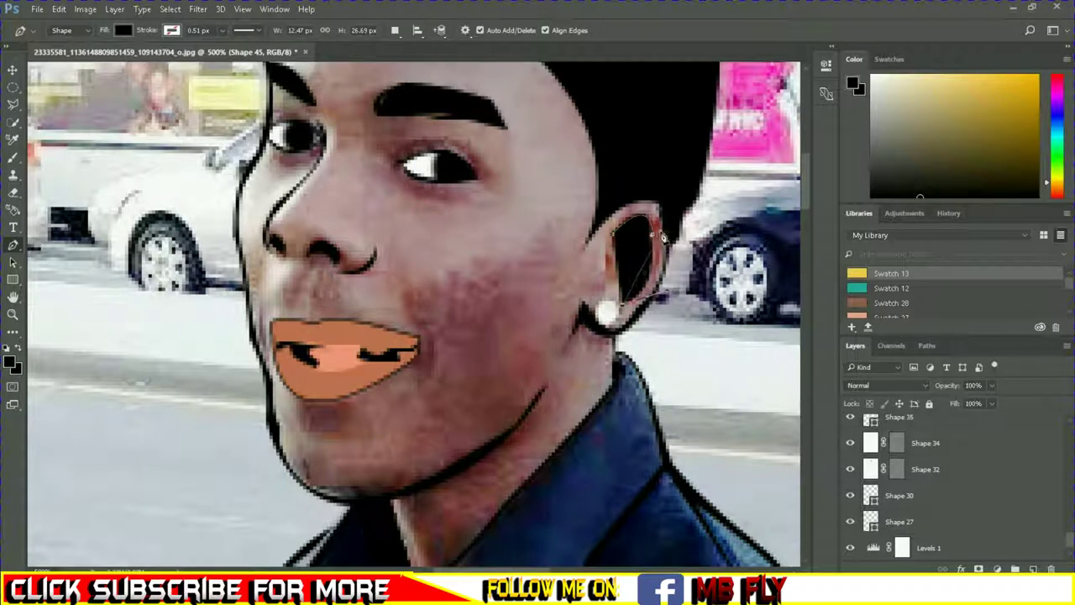
left_click_drag(662, 228, 672, 160)
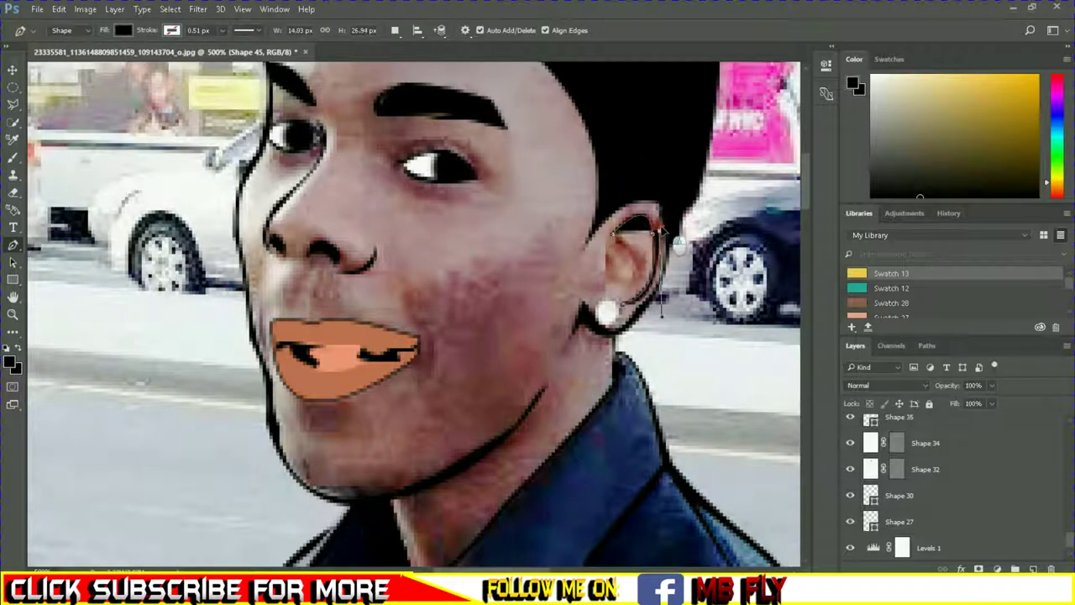
left_click(616, 239)
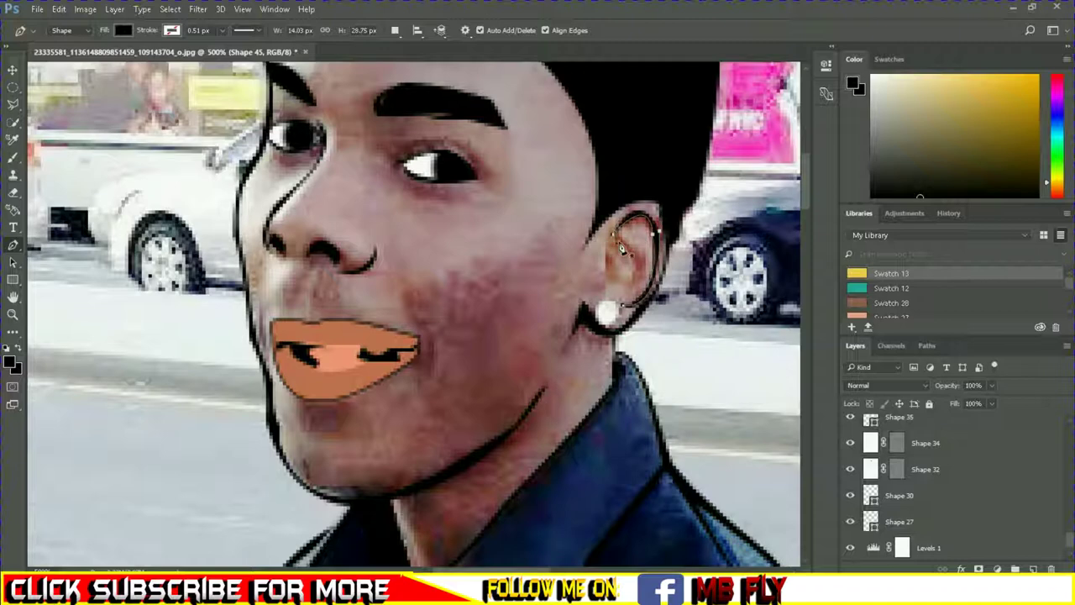
left_click(642, 264)
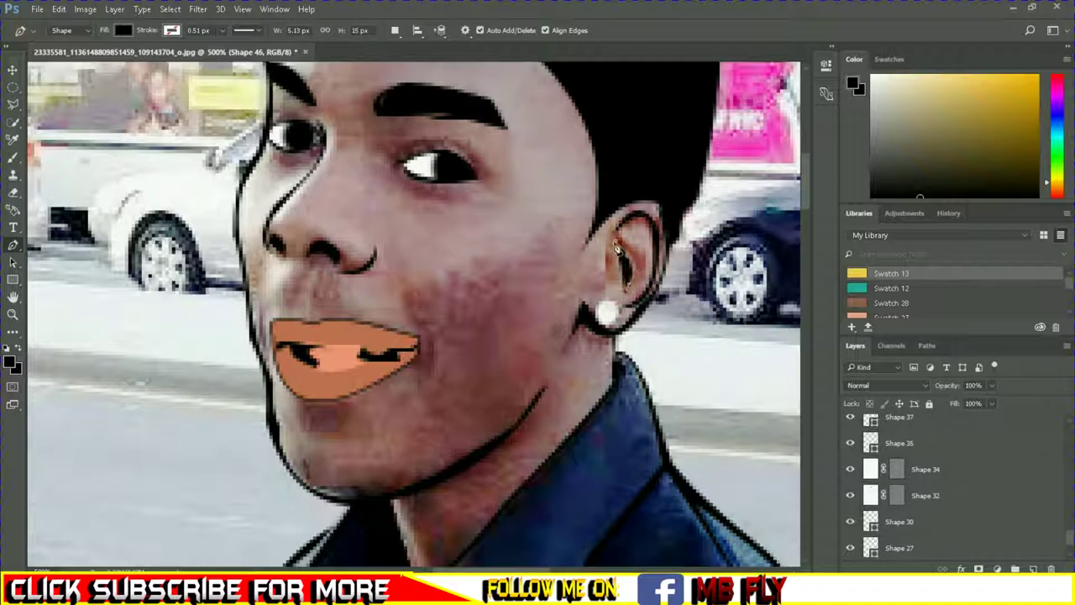
left_click(598, 266)
left_click(609, 282)
left_click(605, 253)
scroll(540, 286, "up", 2)
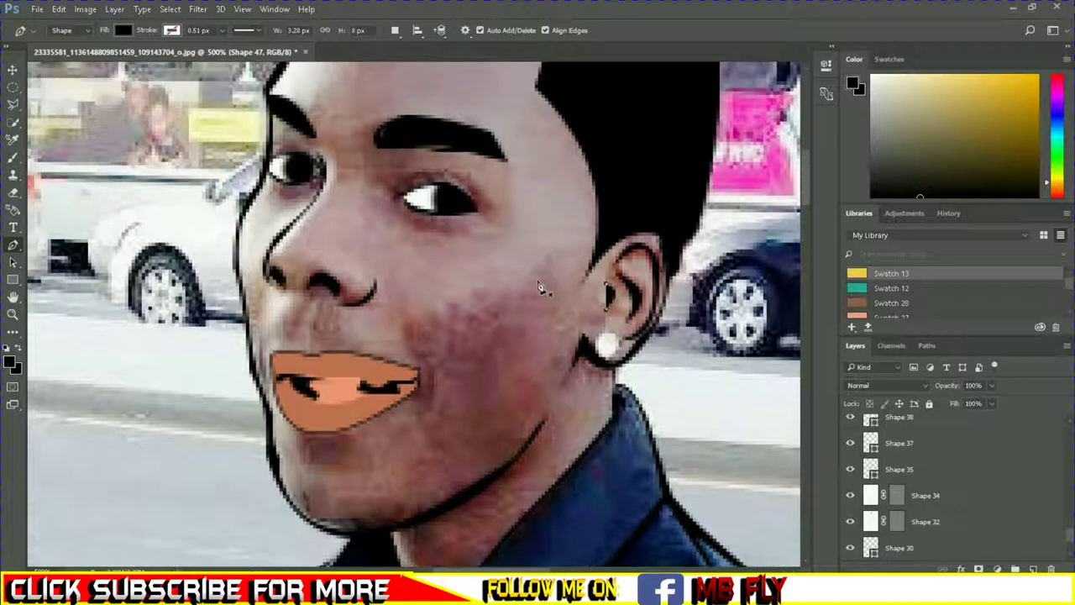
Step: Add a crease line at the right lip corner and a curve above the right eye
left_click(424, 407)
left_click(405, 352)
key("Return")
left_click(390, 184)
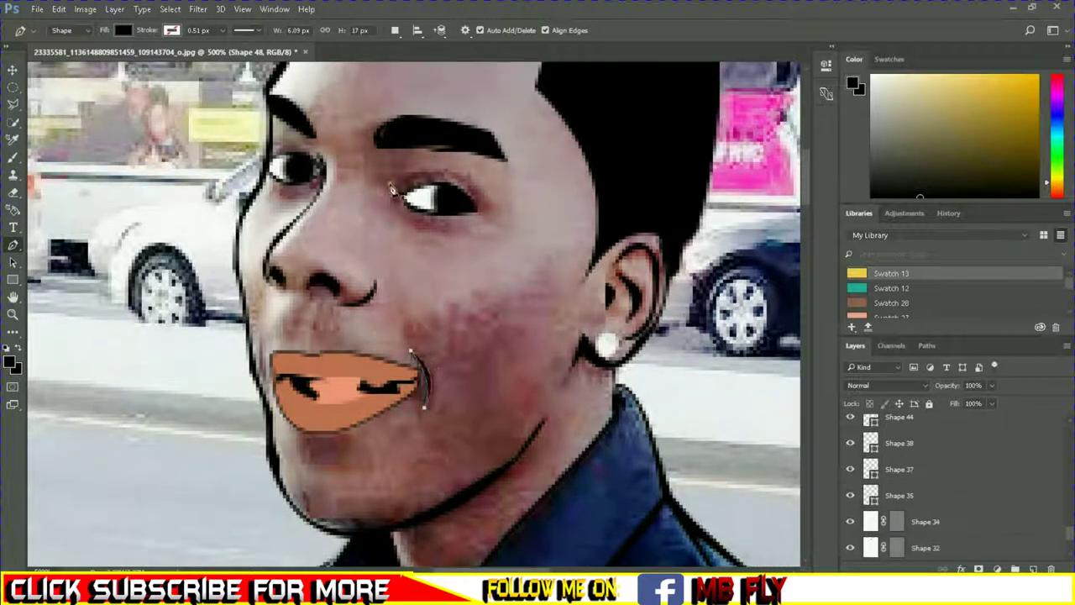
left_click(487, 209)
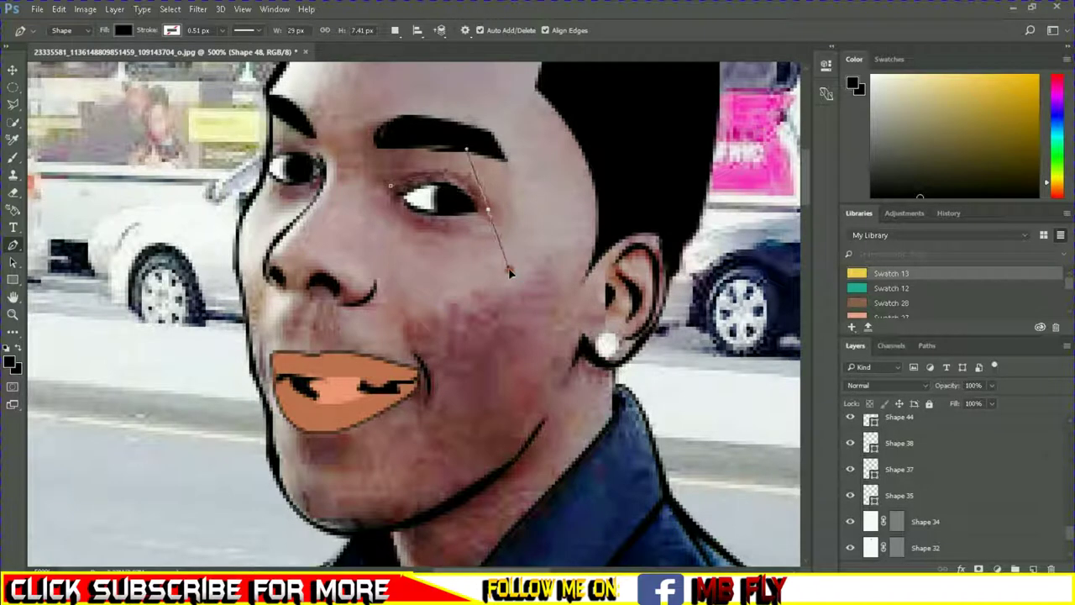
key("Return")
Step: Draw a curved line under the right eye and a short line above the left eye
left_click_drag(472, 228, 490, 218)
left_click(402, 217)
left_click(380, 193)
key("Return")
left_click_drag(275, 193, 268, 172)
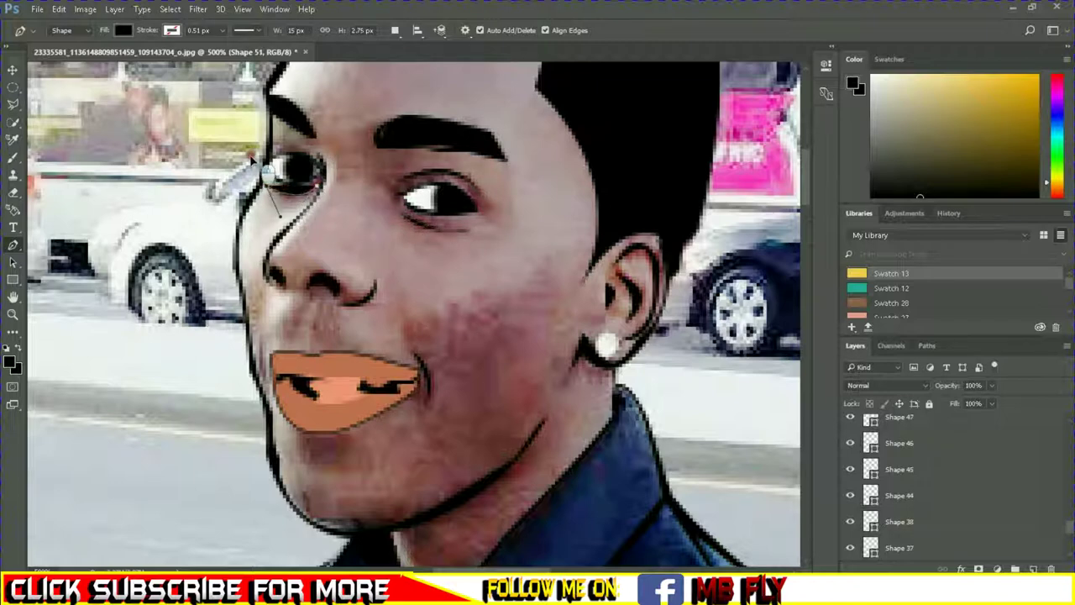
left_click(307, 145)
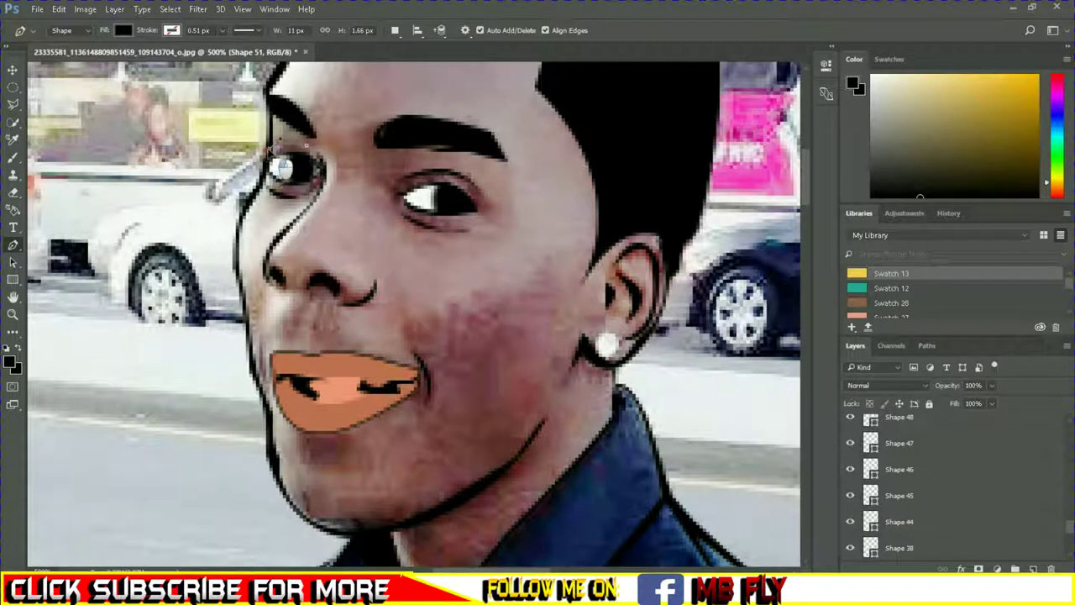
scroll(483, 379, "down", 2)
left_click(528, 366)
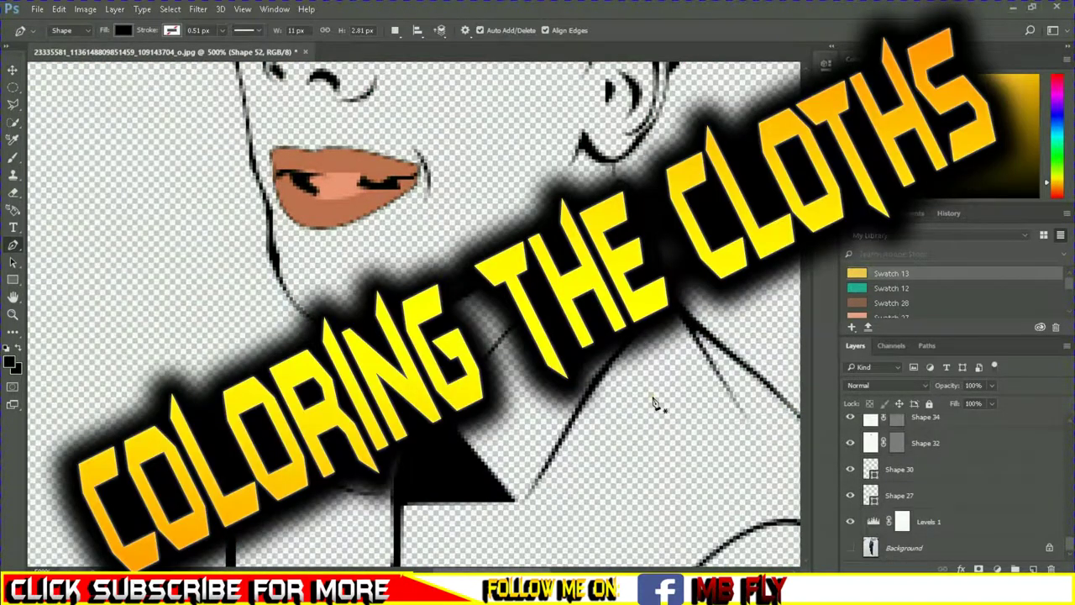
Step: Sample the shirt's grey-blue from the photo as foreground, select Levels 1 and hide the photo
scroll(653, 403, "down", 3)
scroll(653, 403, "down", 1)
scroll(653, 403, "down", 2)
scroll(654, 403, "down", 1)
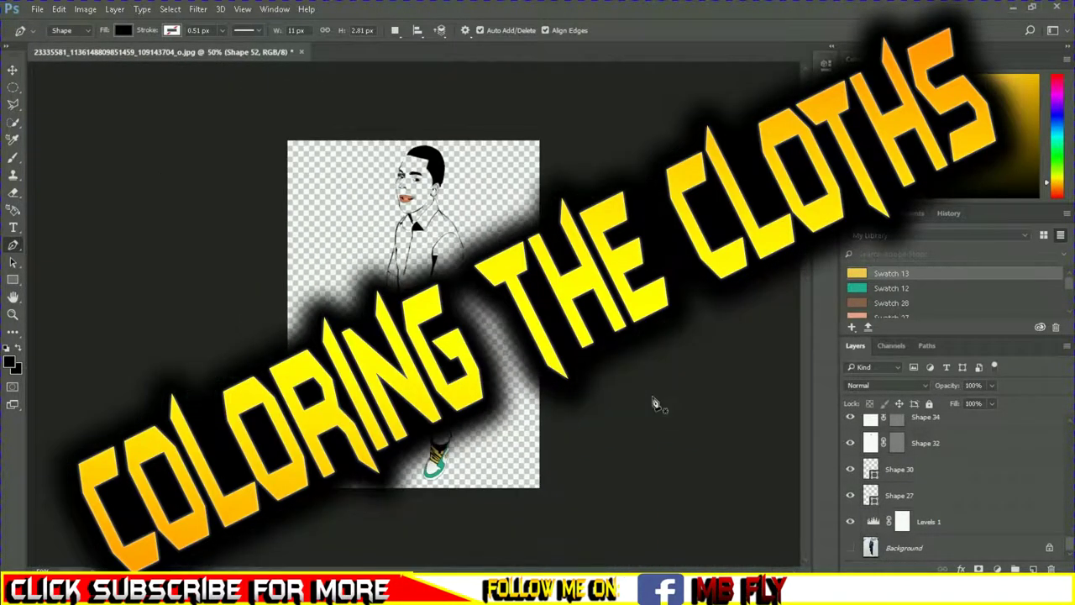
scroll(653, 403, "up", 1)
scroll(653, 403, "up", 1)
scroll(653, 403, "up", 1)
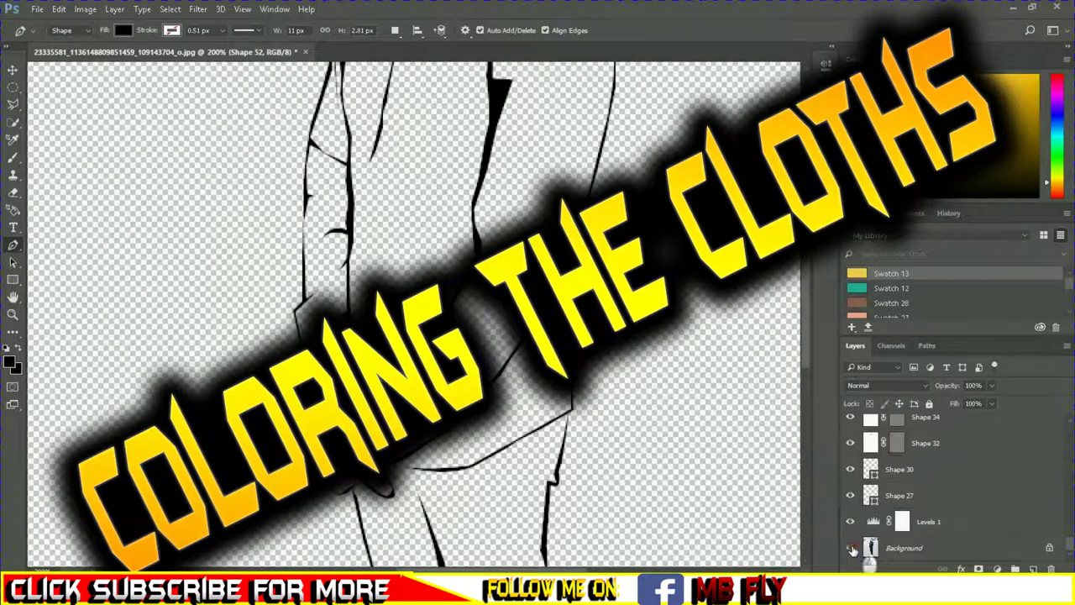
left_click(850, 548)
left_click(10, 361)
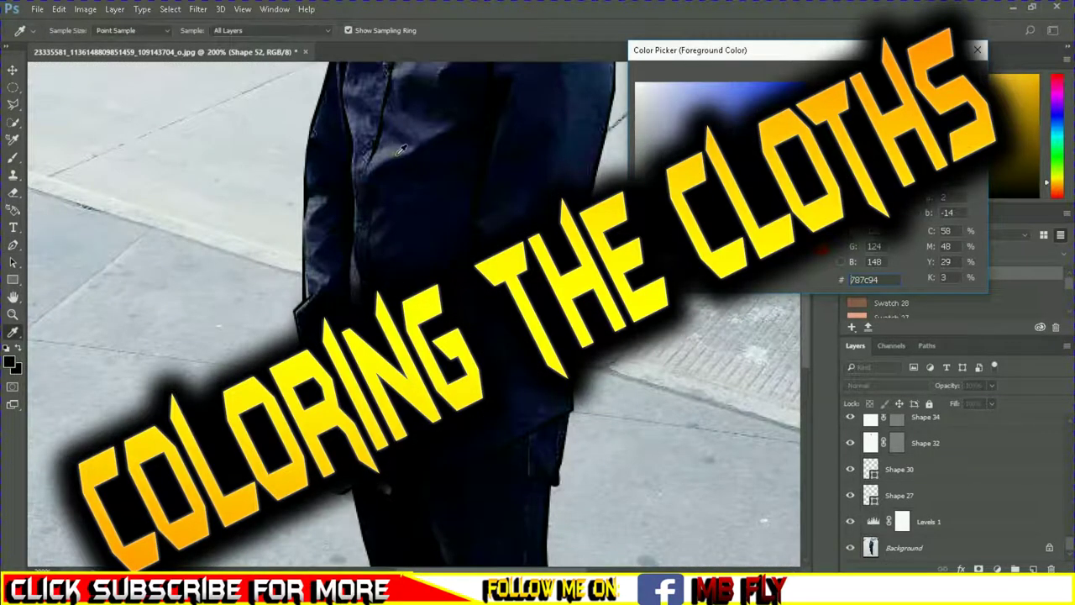
left_click(938, 80)
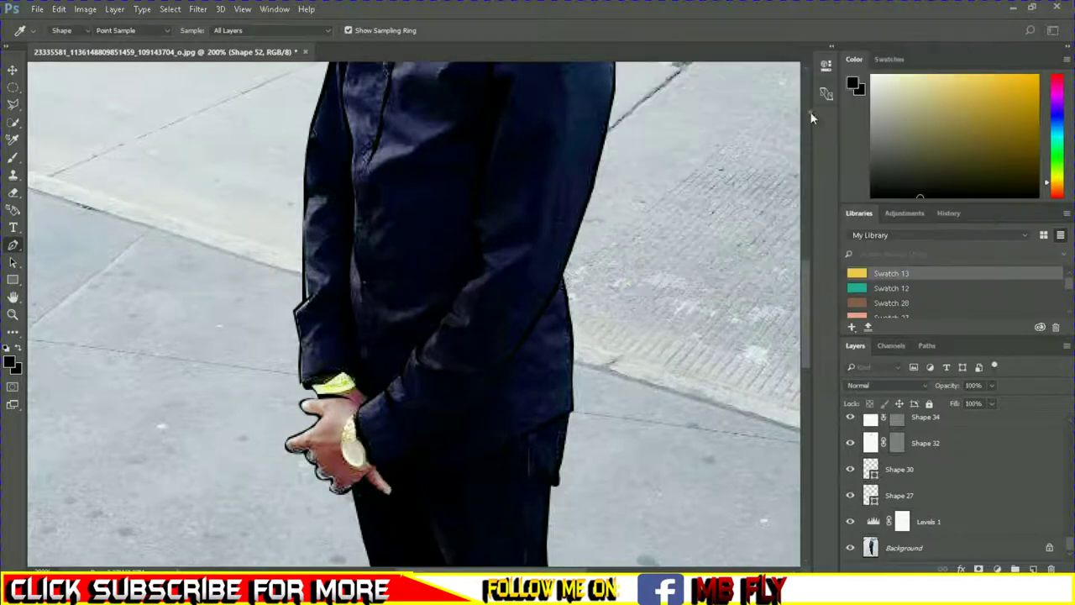
key("p")
scroll(629, 288, "up", 3)
scroll(737, 401, "up", 3)
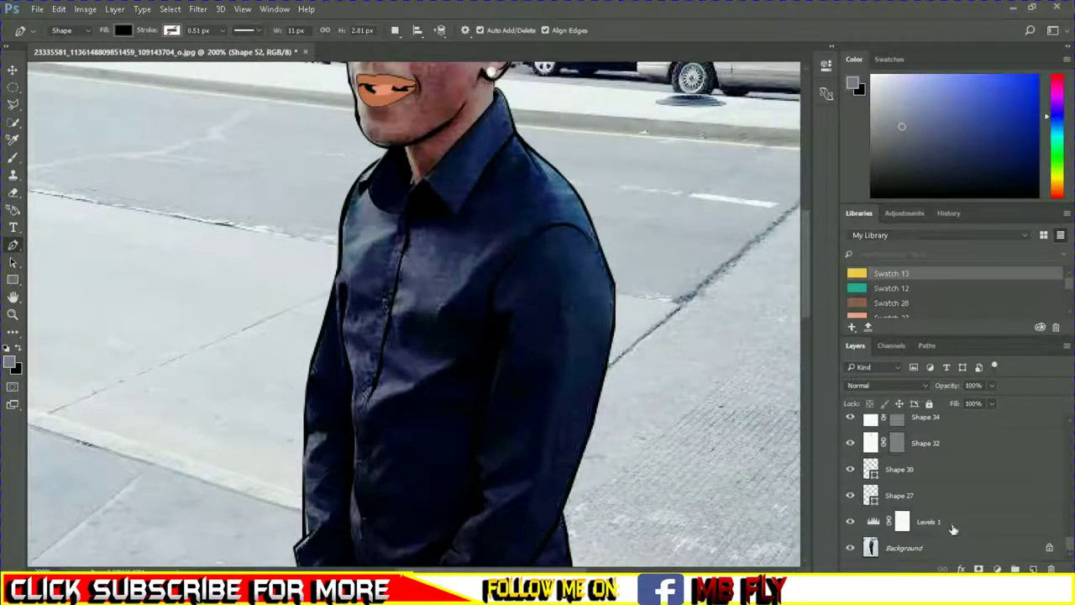
left_click(913, 521)
left_click(850, 548)
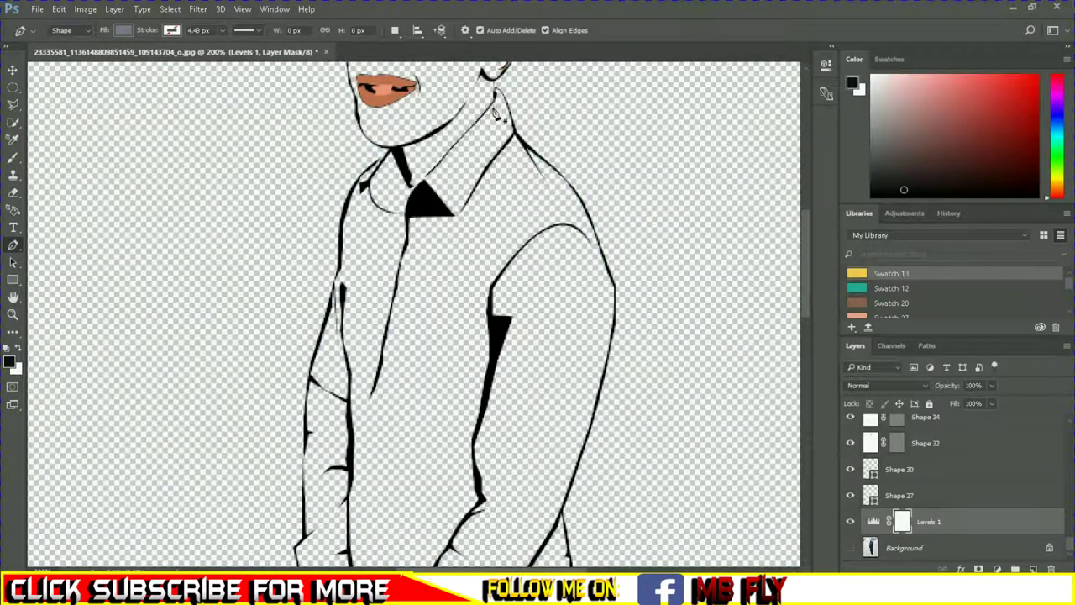
scroll(495, 107, "up", 2)
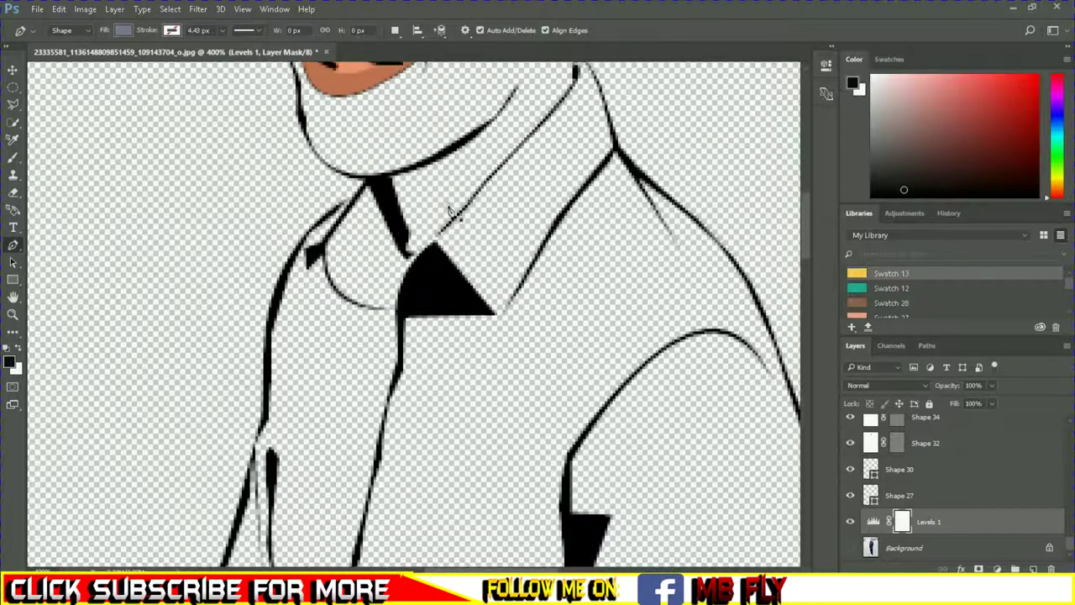
Step: Start the jacket shape along the collar neckline and down the right shoulder
left_click(461, 214)
left_click(509, 157)
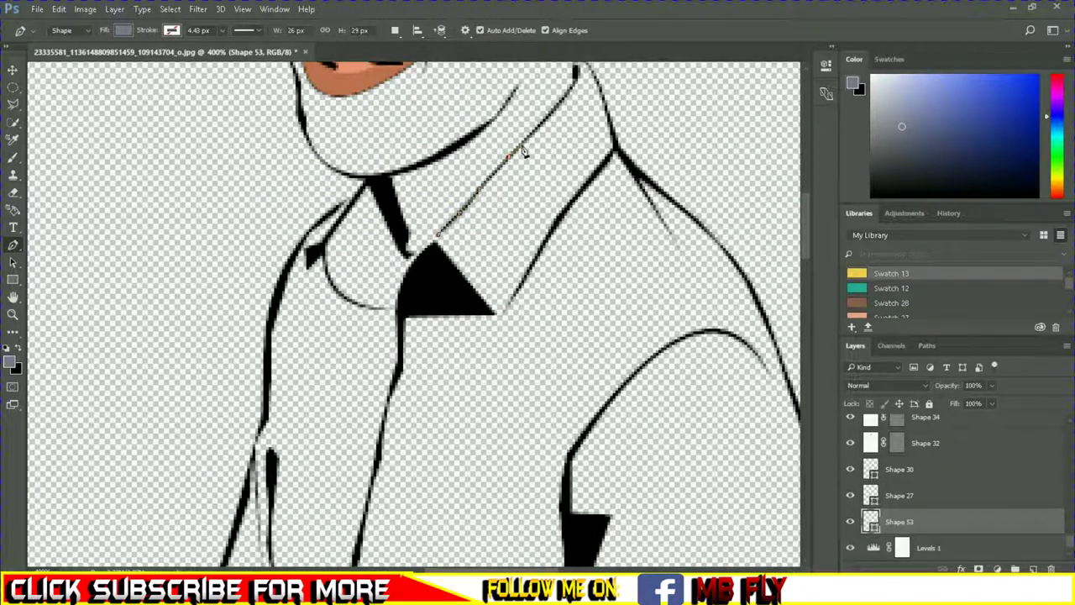
left_click(574, 94)
scroll(572, 95, "up", 2)
left_click(578, 122)
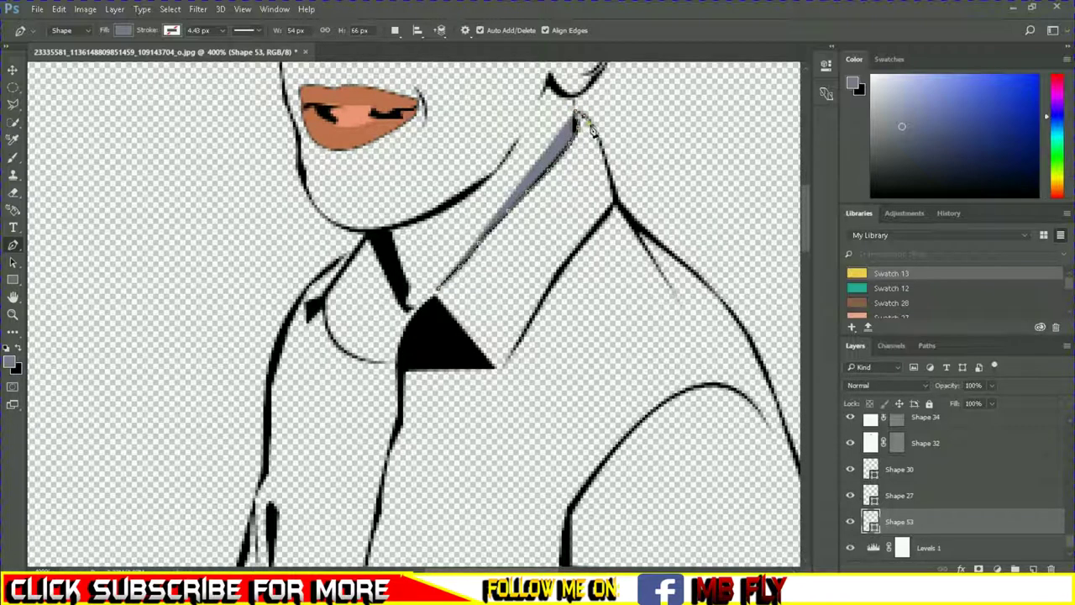
left_click(609, 175)
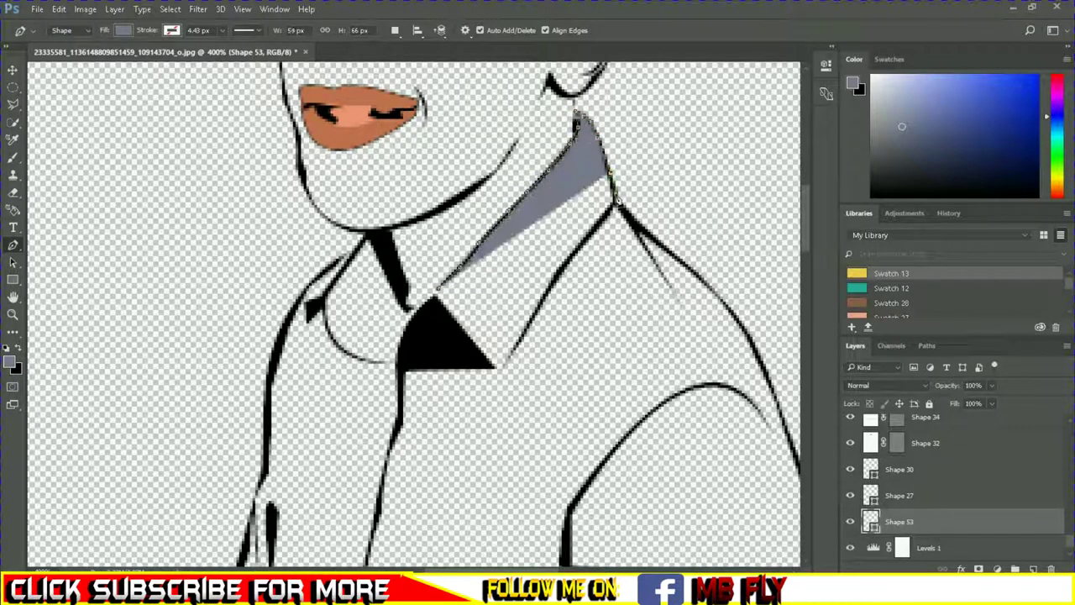
left_click(618, 204)
left_click(633, 221)
left_click(648, 238)
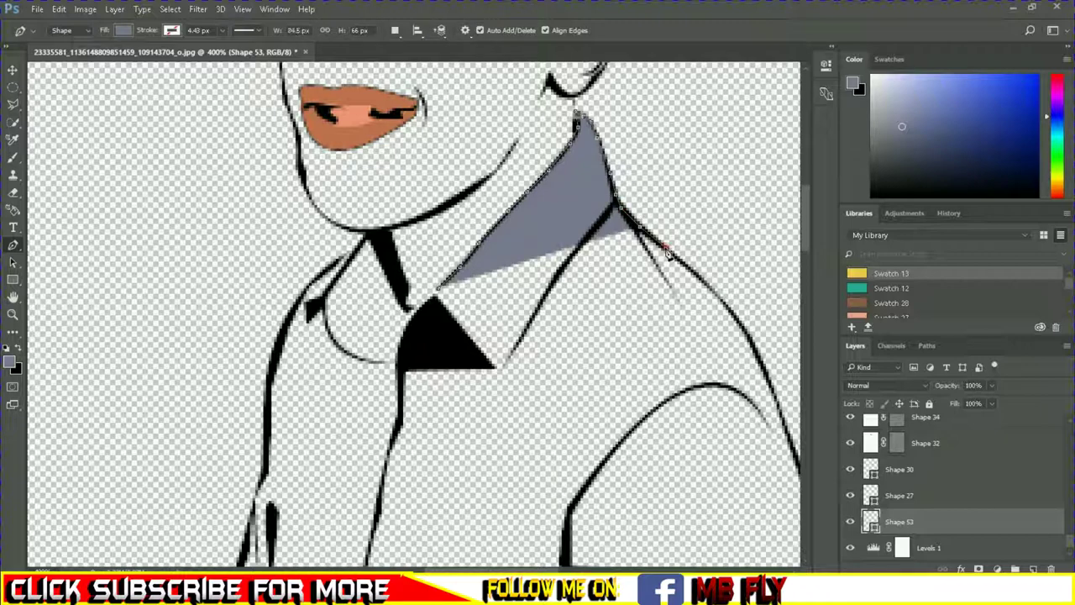
left_click(691, 267)
left_click(714, 289)
left_click(728, 312)
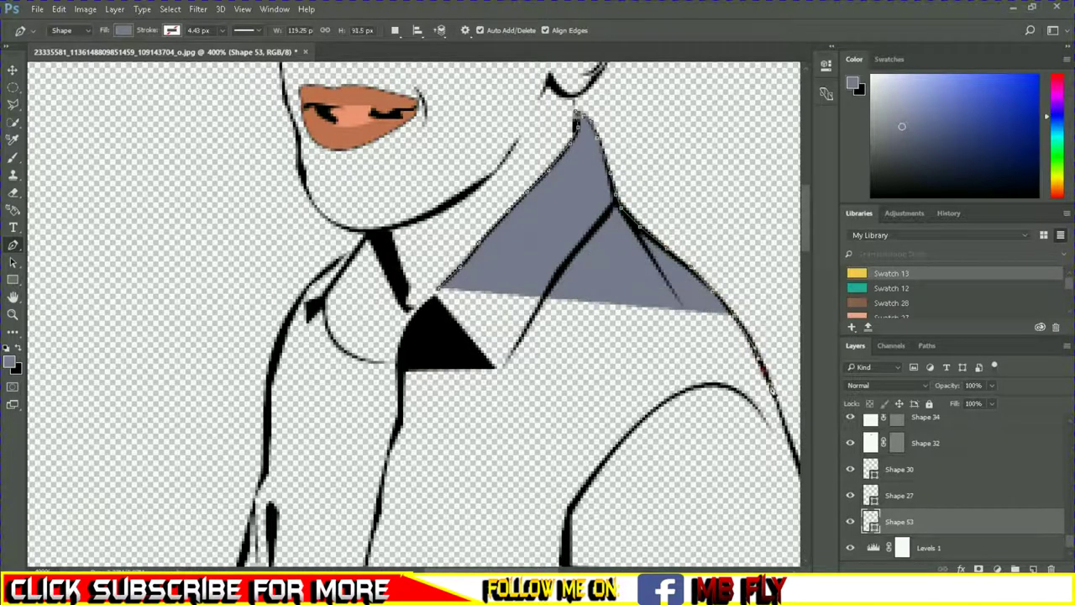
left_click(757, 356)
left_click(774, 398)
left_click(787, 430)
Step: Trace the jacket outline down the shoulder and sleeve to the bottom corner
scroll(532, 400, "right", 5)
scroll(521, 378, "down", 3)
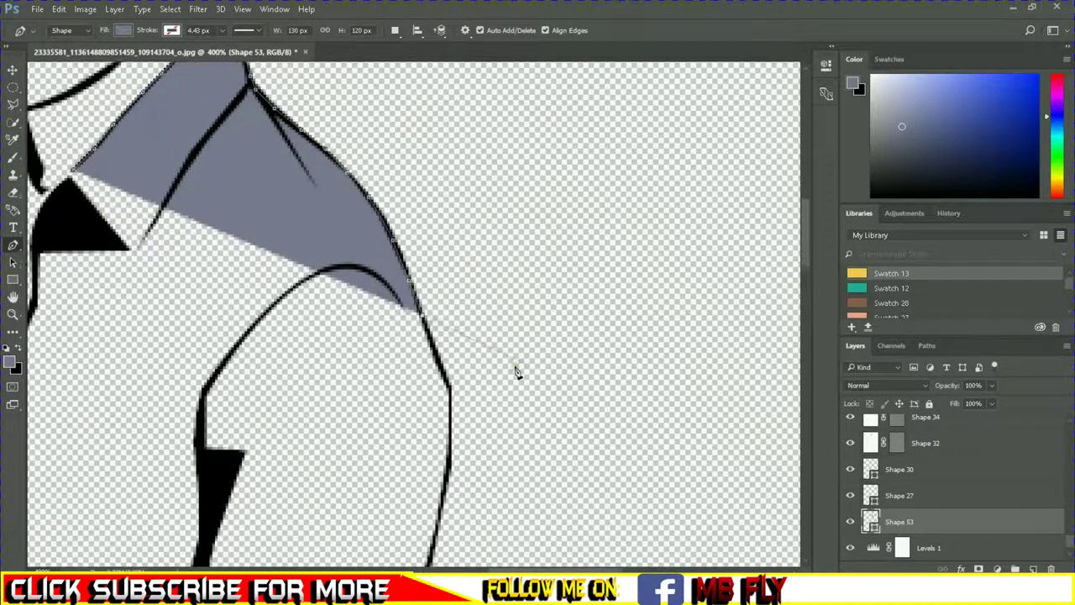
left_click(446, 351)
left_click(448, 434)
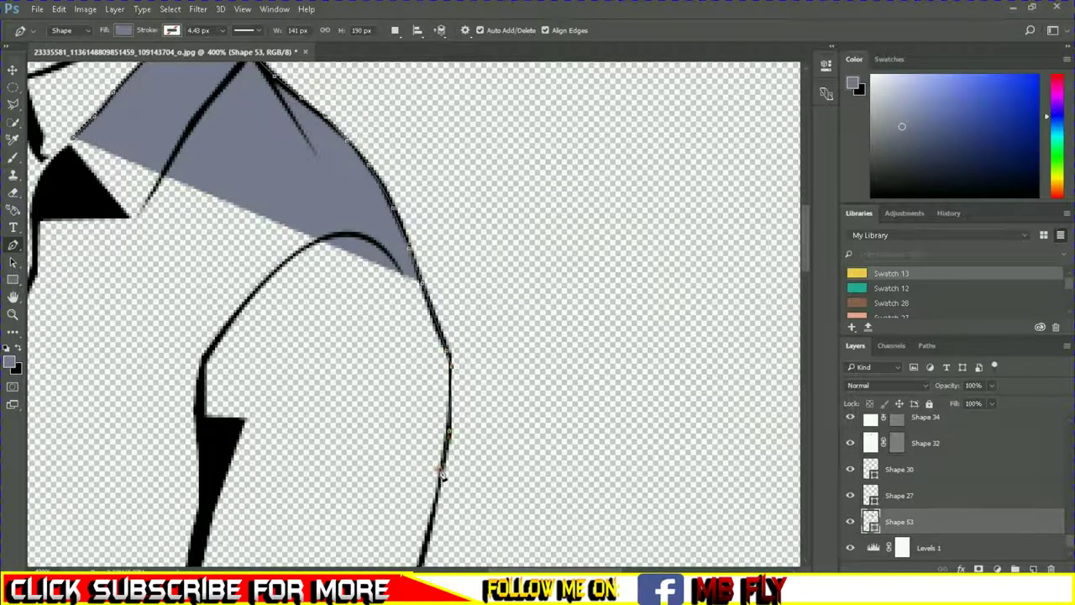
scroll(441, 475, "down", 3)
left_click(440, 299)
left_click(419, 394)
left_click(392, 486)
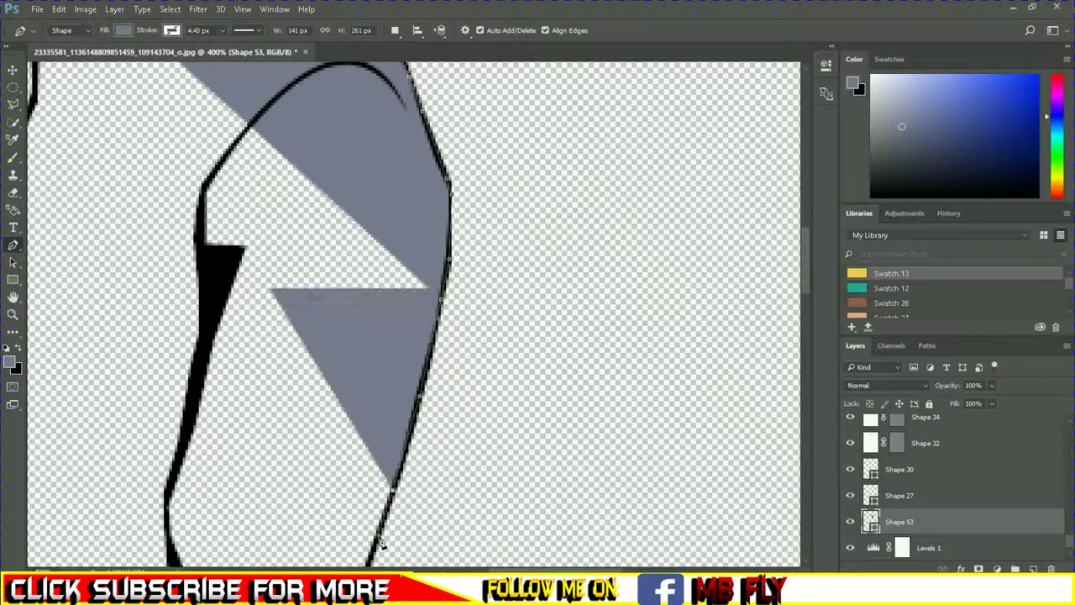
scroll(518, 463, "down", 3)
scroll(521, 453, "left", 5)
left_click(648, 370)
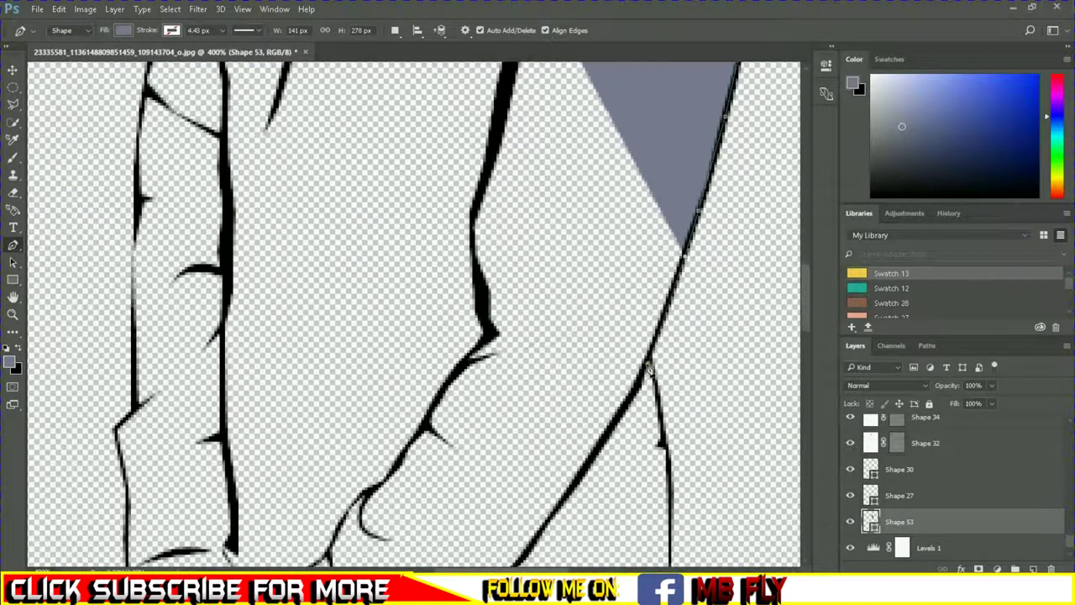
left_click(661, 444)
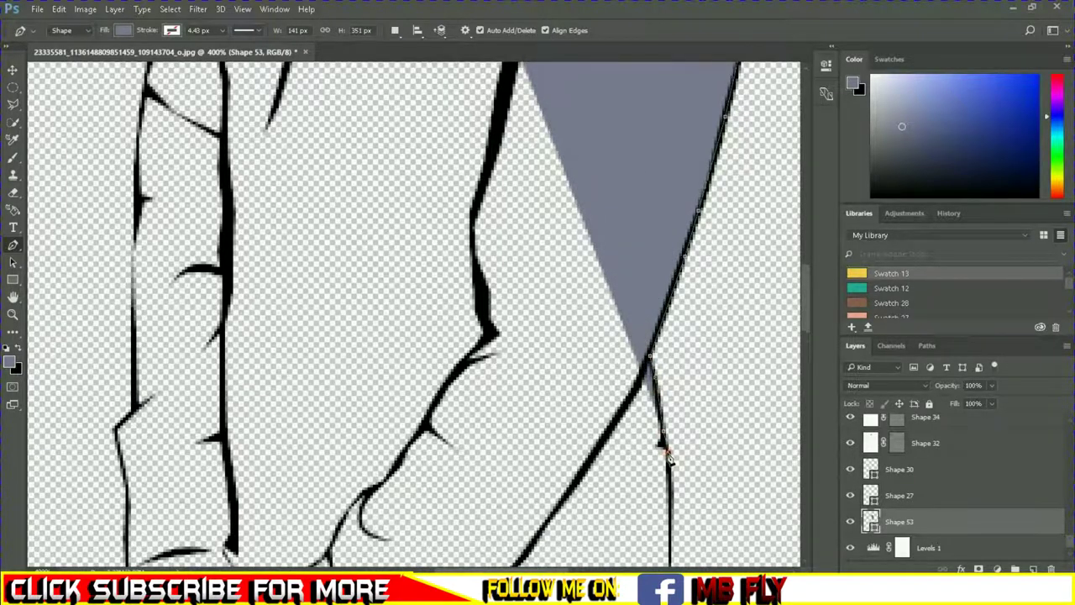
scroll(668, 457, "down", 2)
left_click(673, 524)
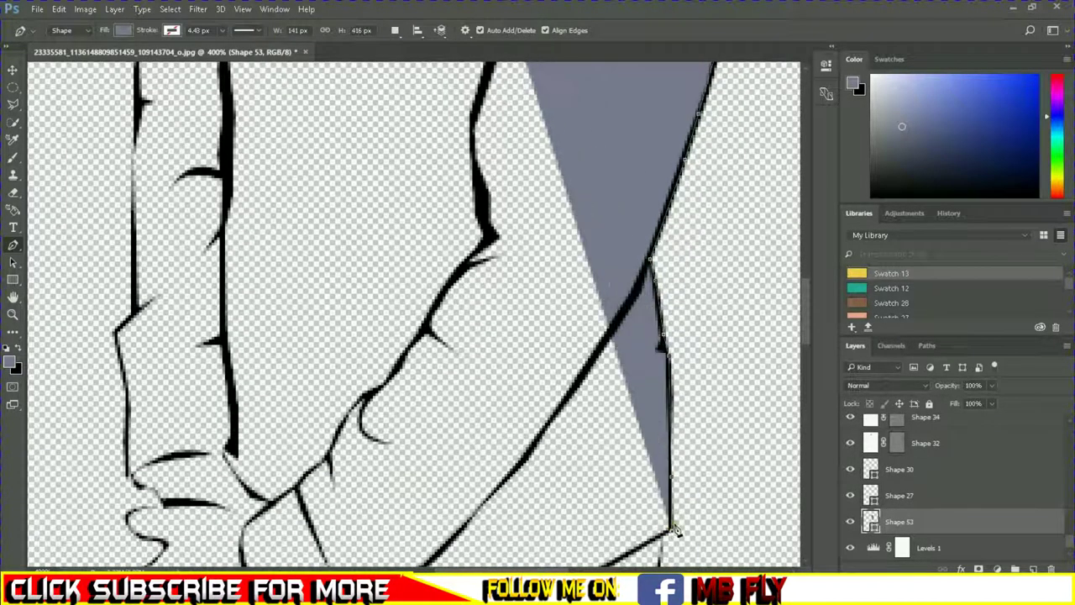
scroll(672, 503, "down", 3)
left_click(534, 495)
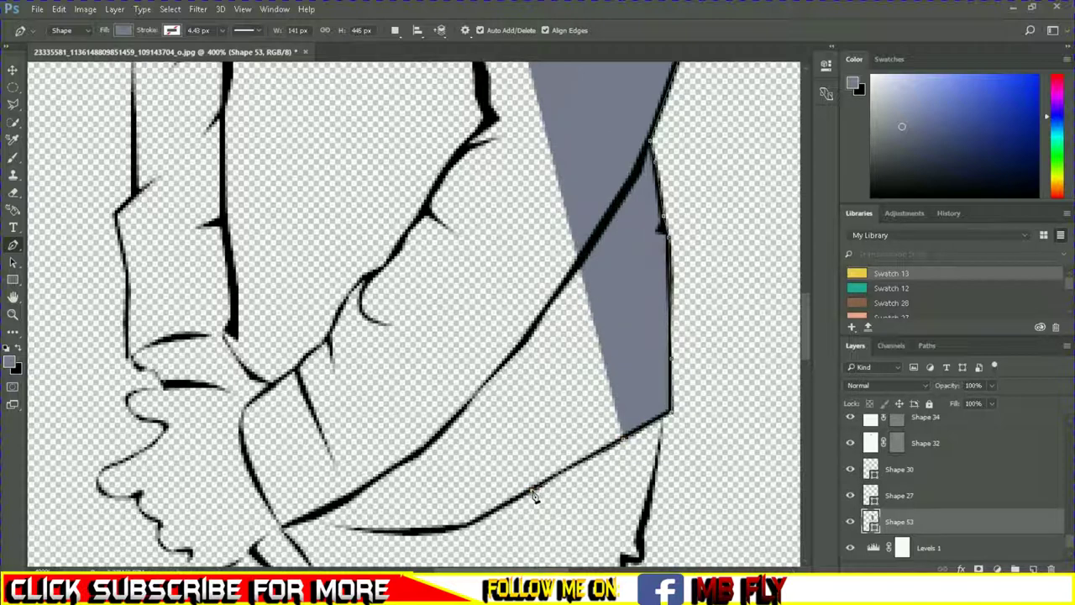
Step: Trace the jacket's bottom edge, around the cuff and up the left arm
scroll(344, 512, "down", 2)
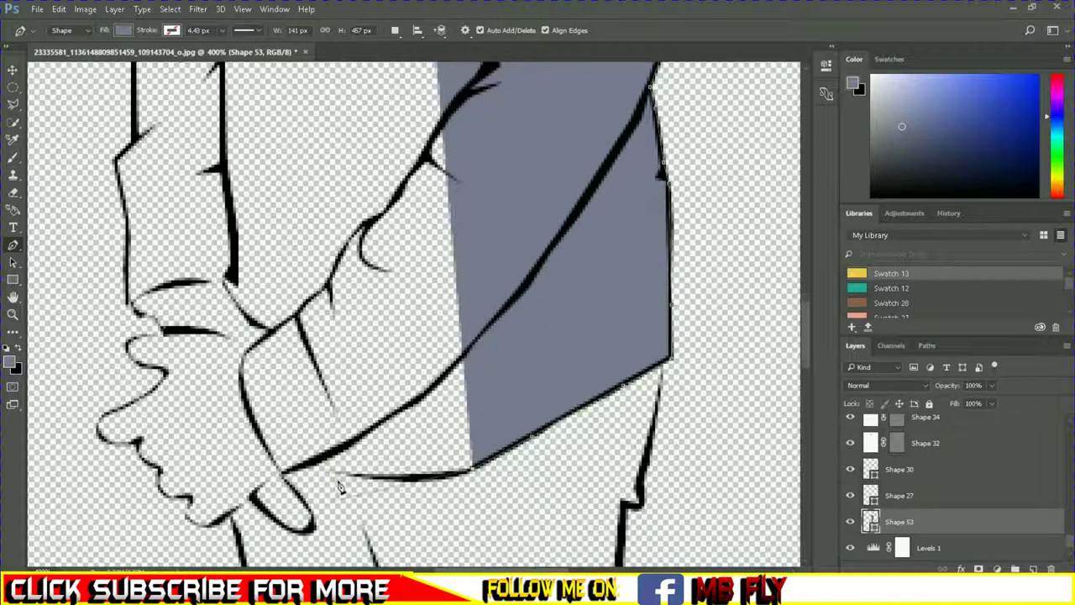
left_click(439, 464)
left_click(344, 463)
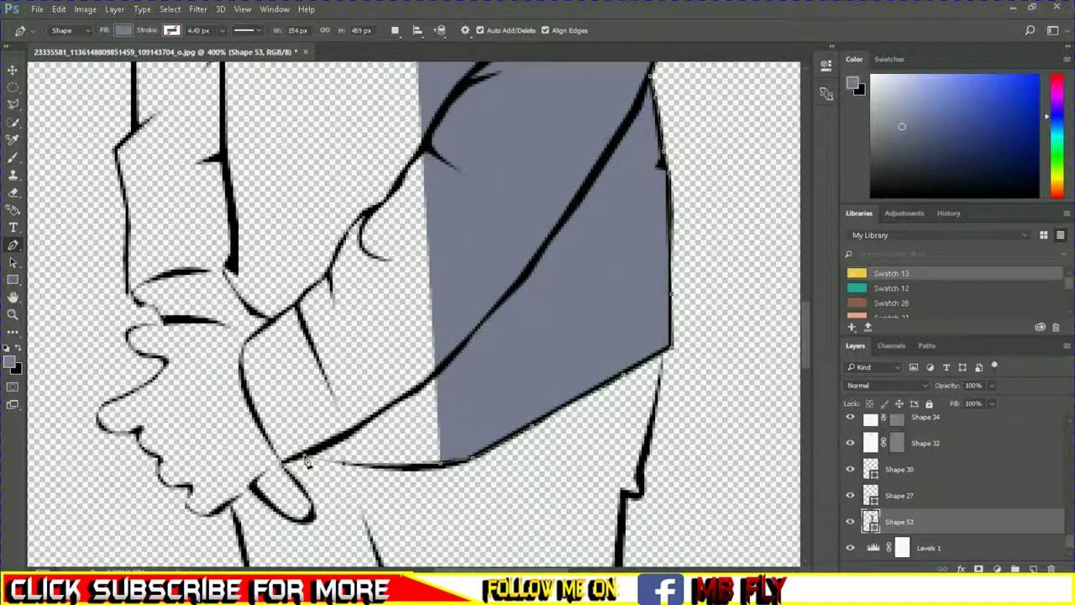
left_click(302, 457)
left_click(264, 443)
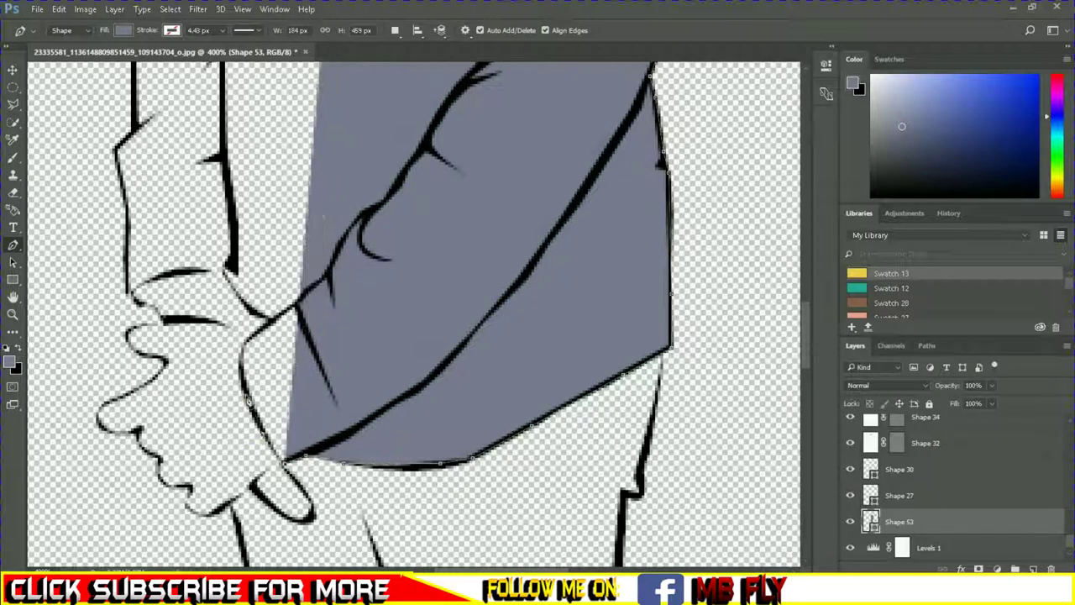
left_click(242, 383)
left_click(272, 317)
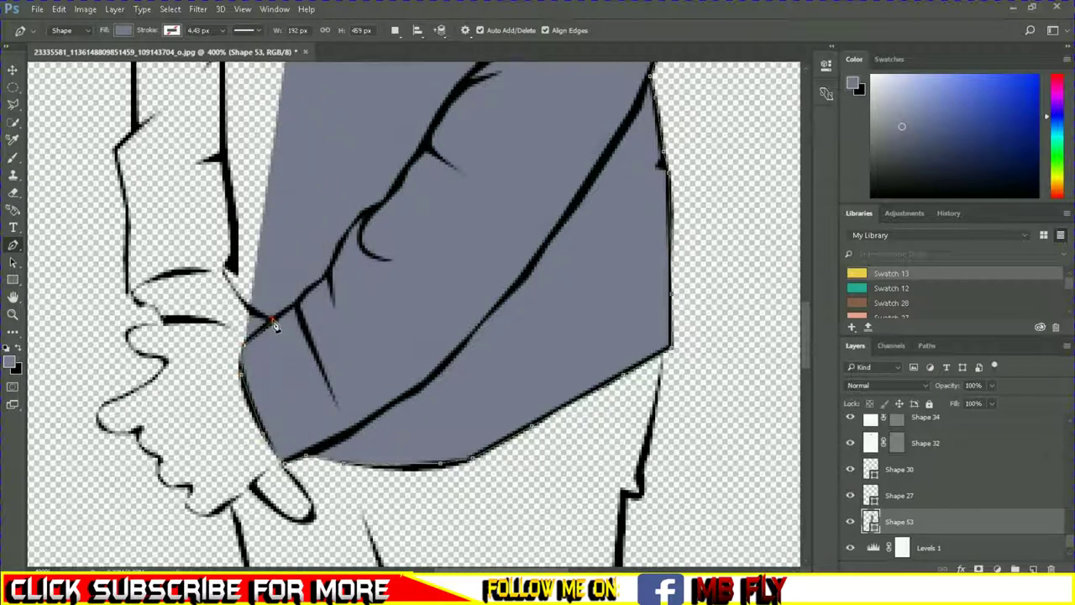
left_click(248, 304)
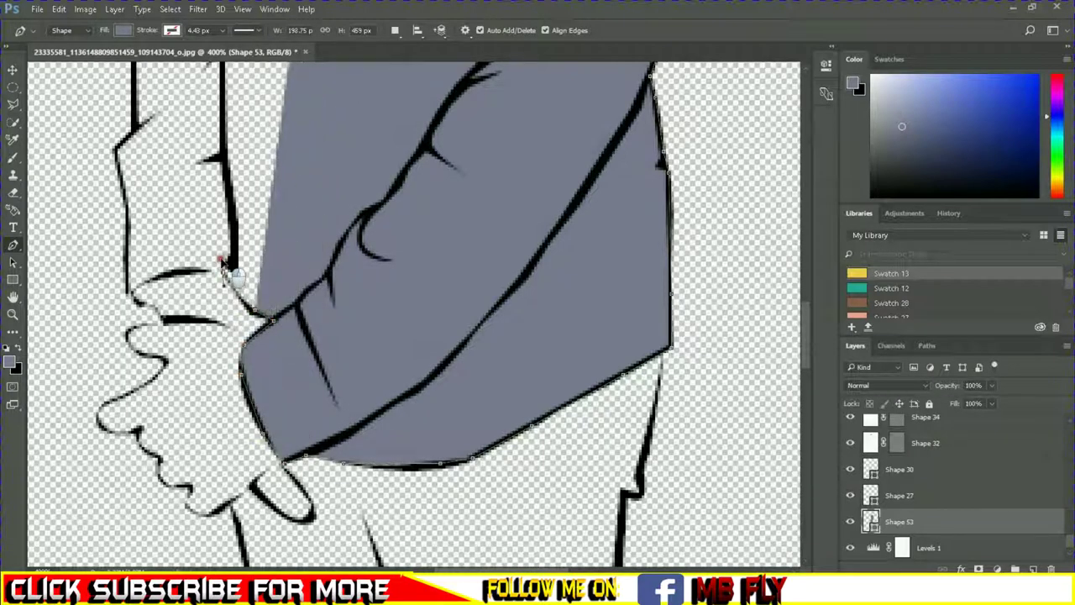
left_click(228, 276)
left_click(181, 270)
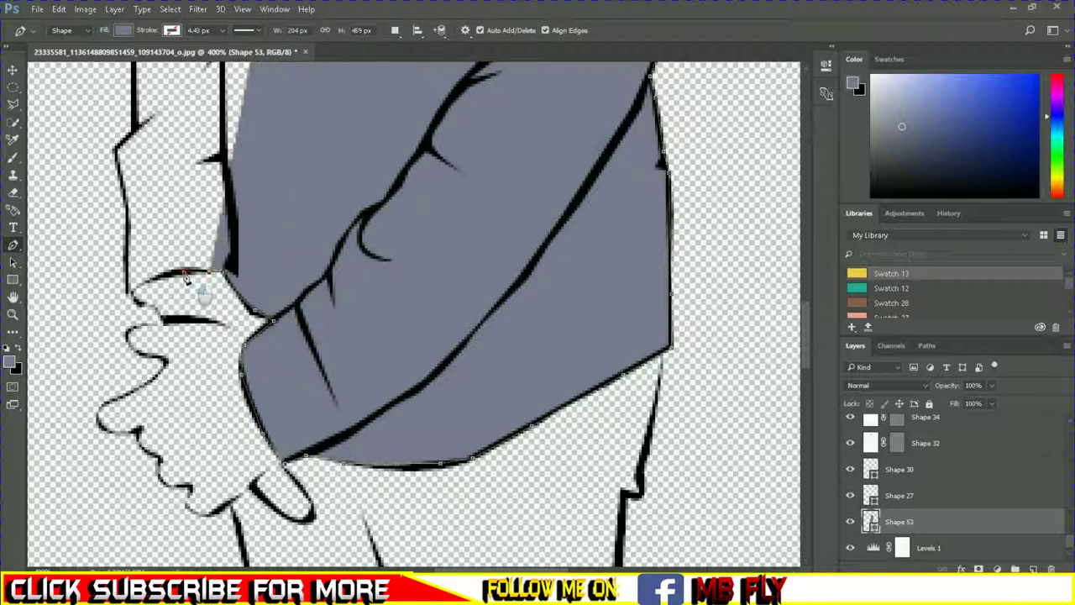
left_click(126, 285)
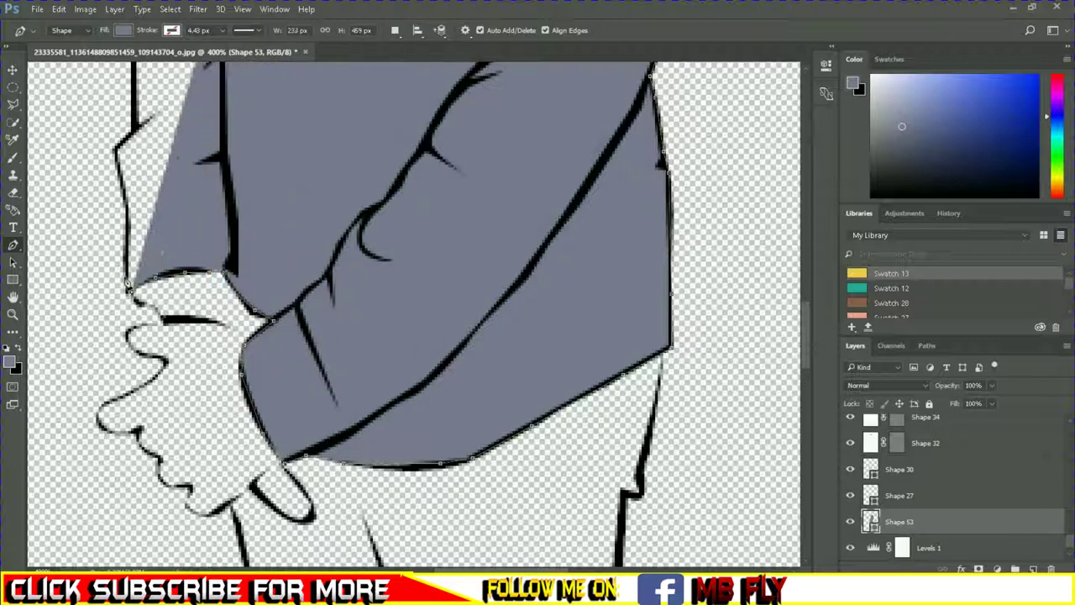
left_click(128, 217)
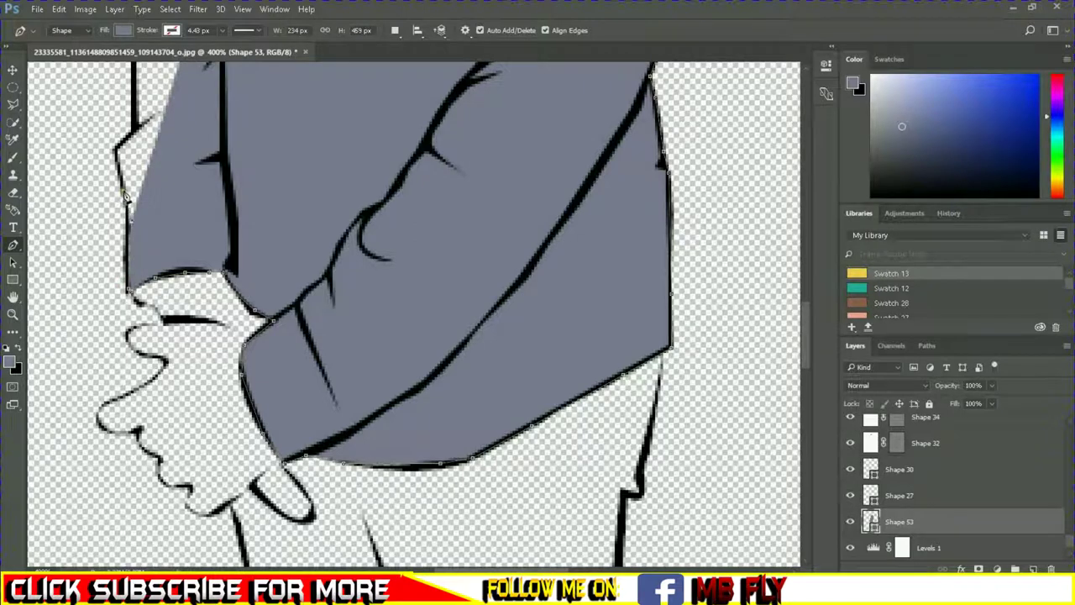
left_click(113, 161)
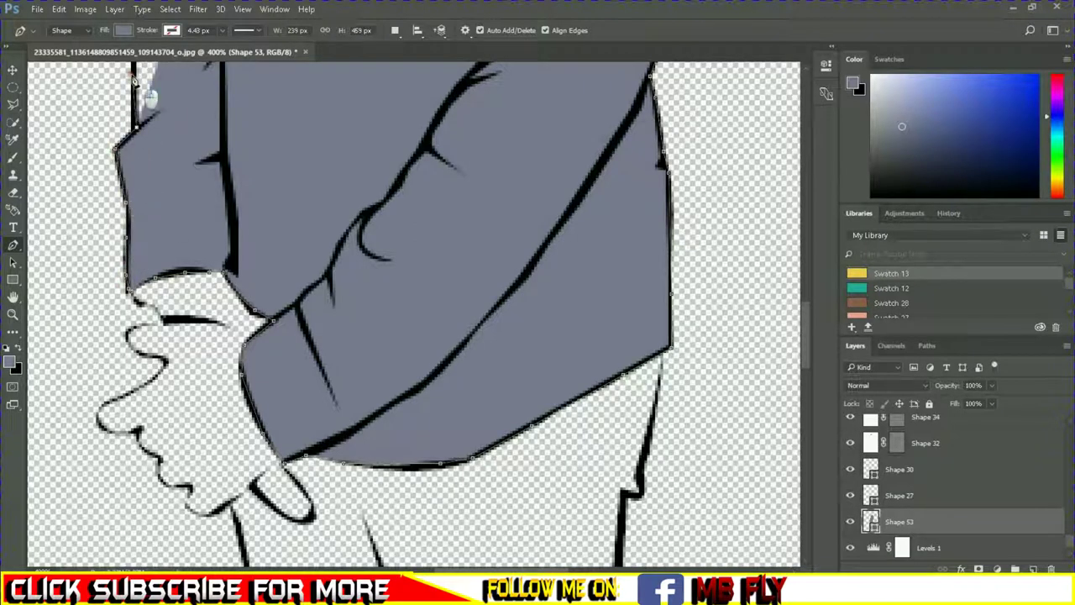
Step: Outline the left edge over the shoulder and close the jacket shape at the collar notch
scroll(147, 168, "up", 3)
scroll(147, 229, "up", 4)
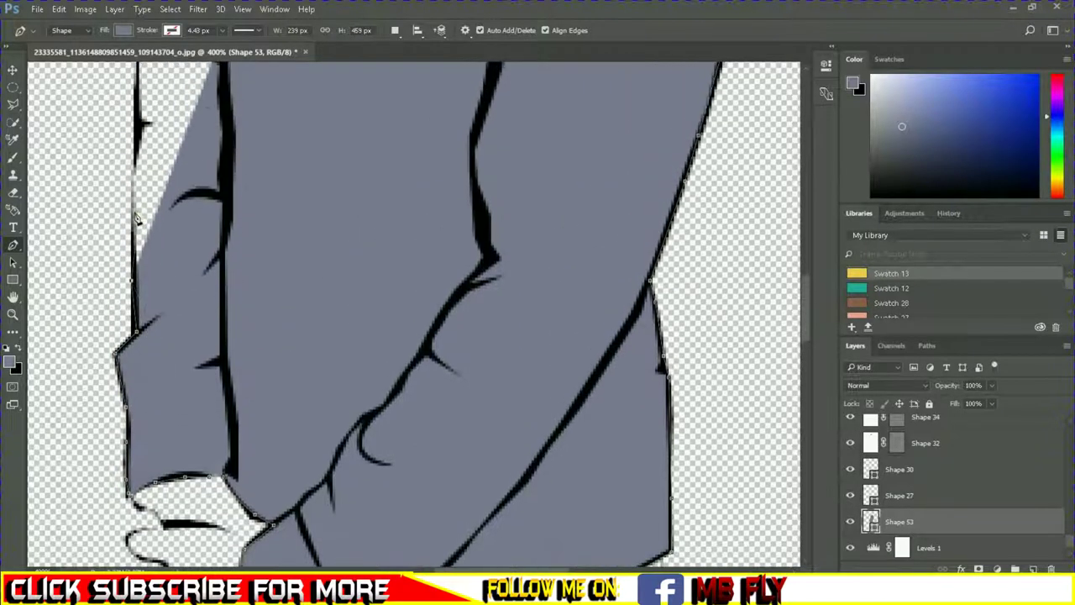
left_click(139, 115)
scroll(139, 117, "up", 3)
scroll(141, 192, "up", 1)
left_click(142, 171)
left_click(148, 136)
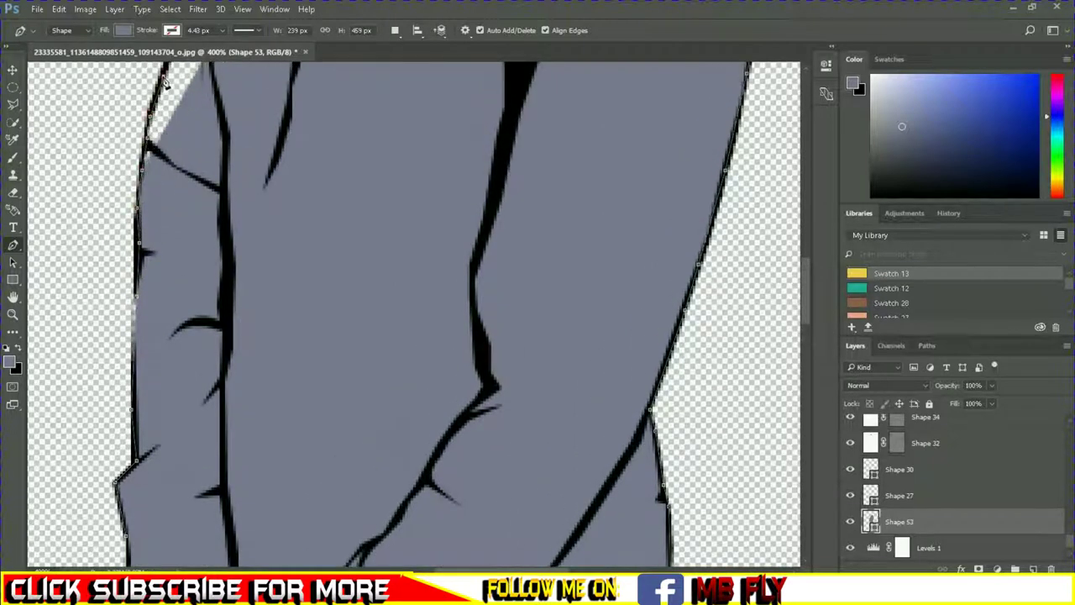
left_click(165, 81)
scroll(168, 101, "up", 3)
scroll(176, 193, "up", 2)
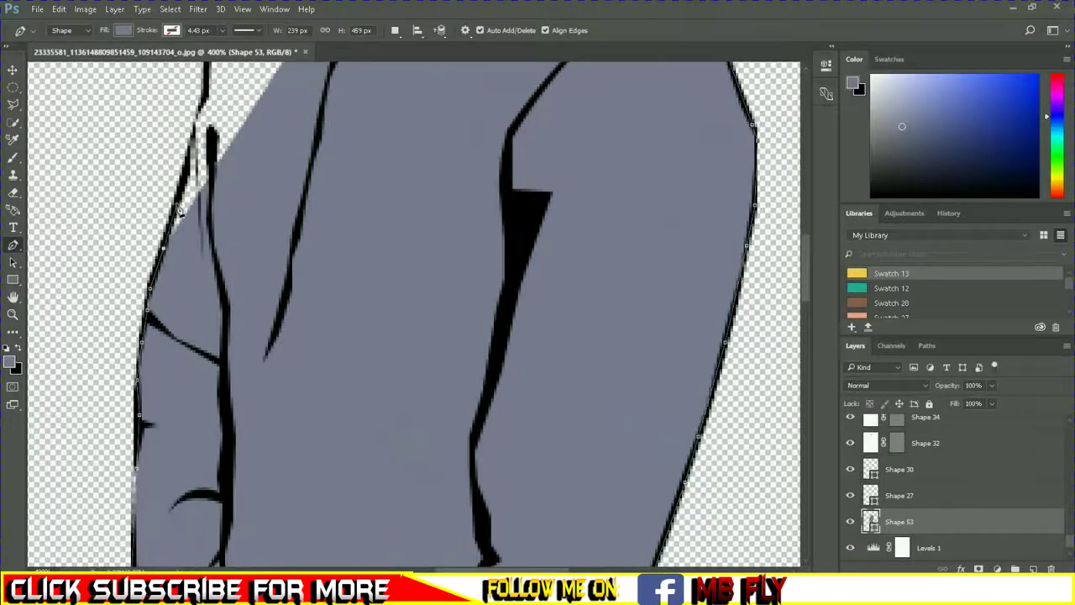
left_click(206, 99)
scroll(206, 125, "up", 2)
scroll(206, 183, "up", 2)
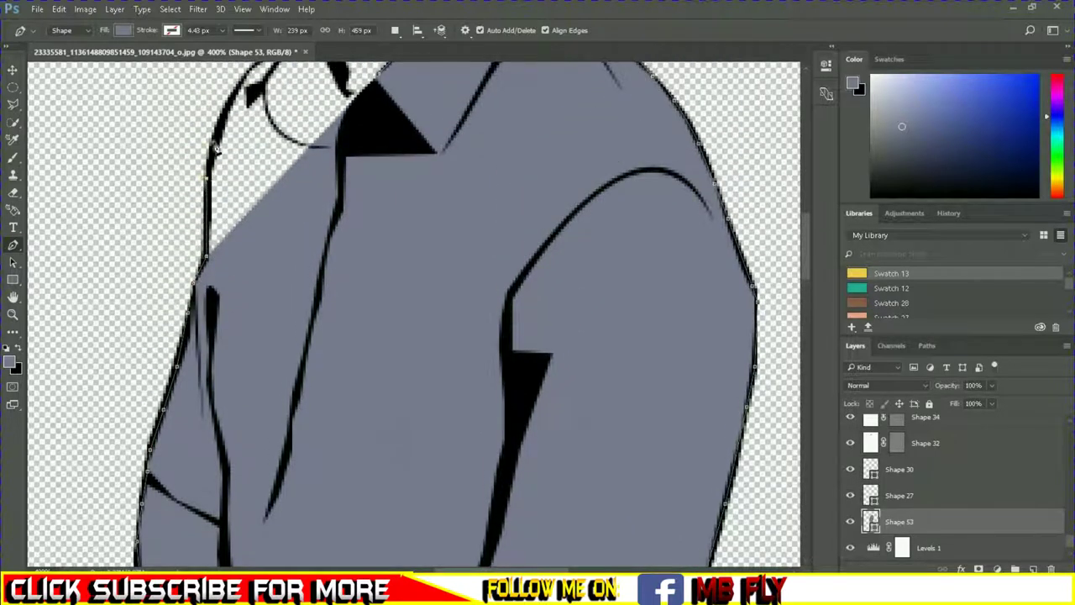
left_click(248, 83)
scroll(256, 225, "up", 4)
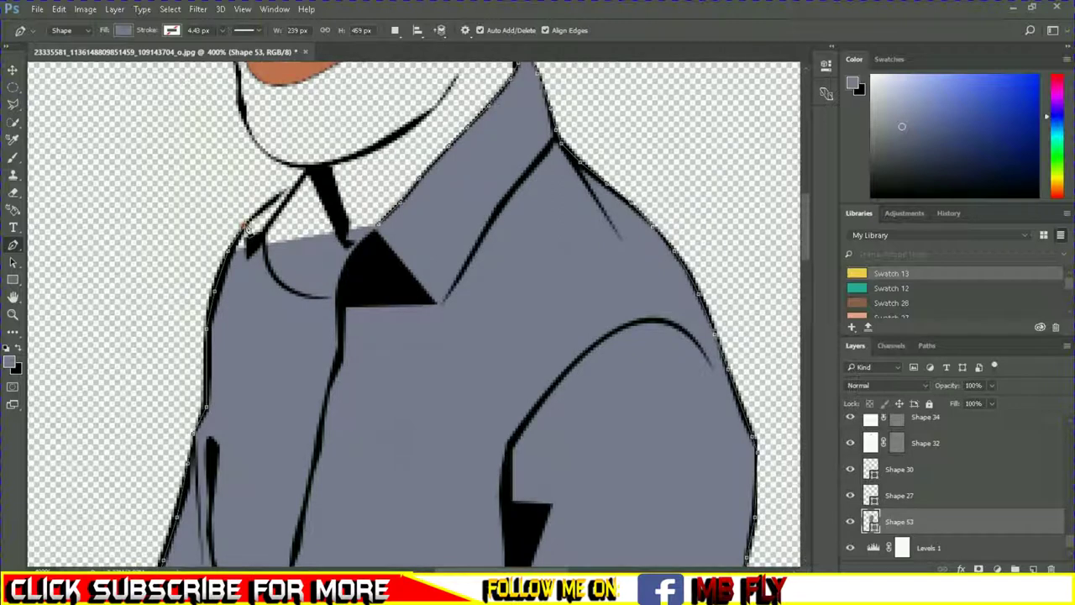
left_click(245, 225)
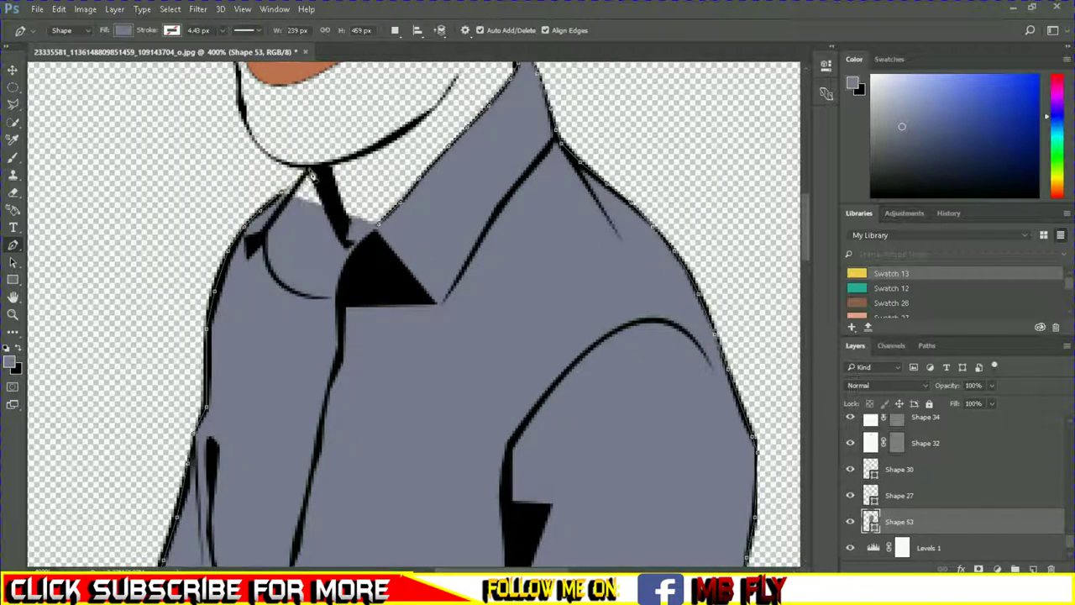
left_click(341, 218)
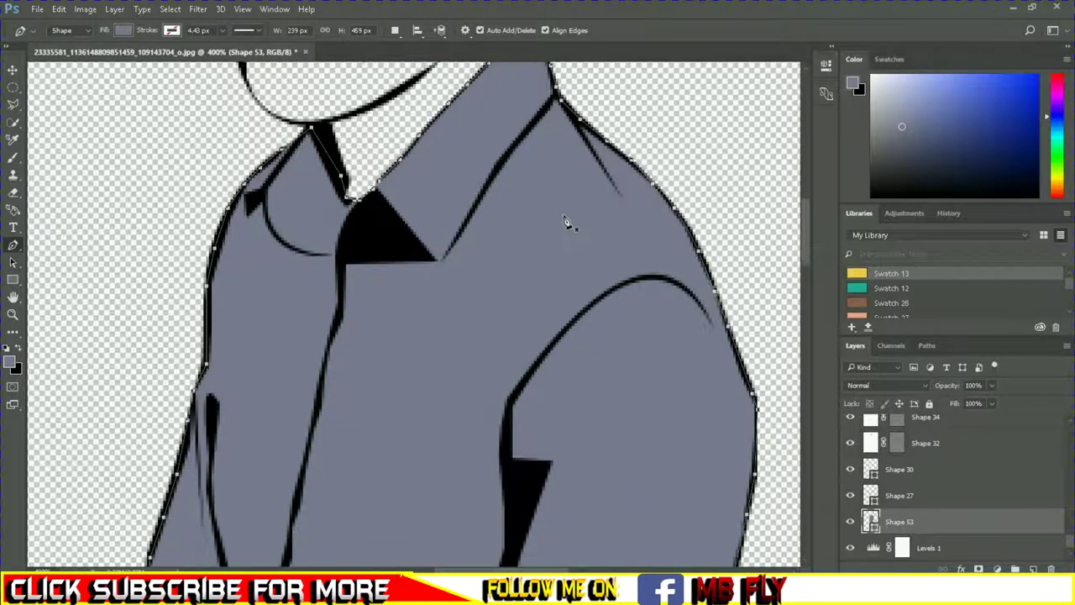
key("ctrl+minus")
key("ctrl+minus")
key("ctrl+minus")
key("ctrl+minus")
key("ctrl+minus")
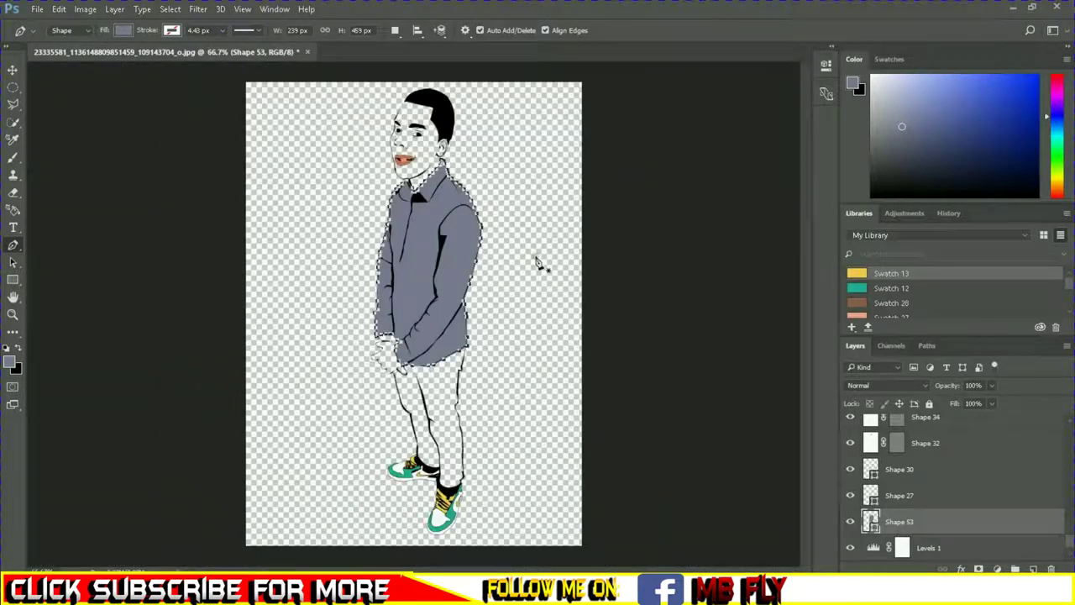
Step: Fill the jacket shape with dark navy
left_click_drag(930, 158, 946, 166)
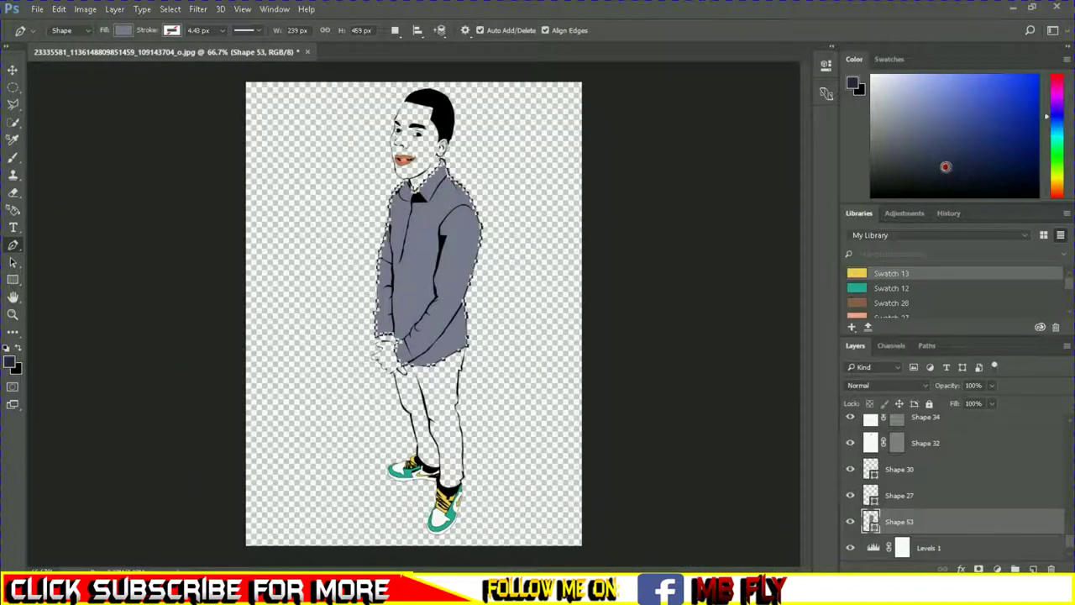
left_click(123, 30)
left_click(147, 222)
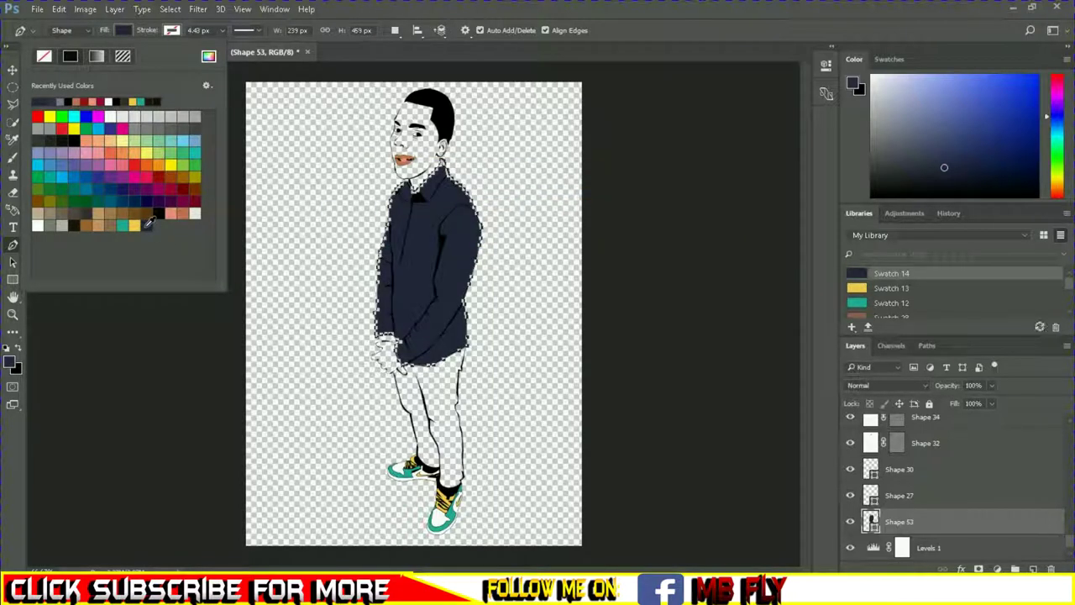
left_click(125, 30)
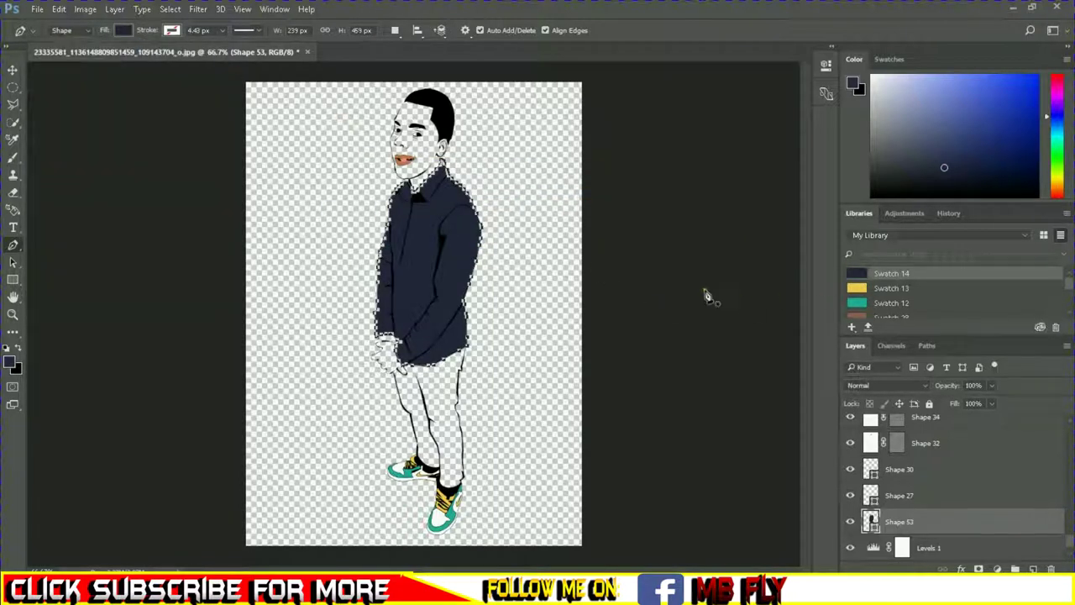
Step: Reveal the street photo and sample the trousers' darker navy as the foreground colour
key("ctrl+plus")
key("ctrl+plus")
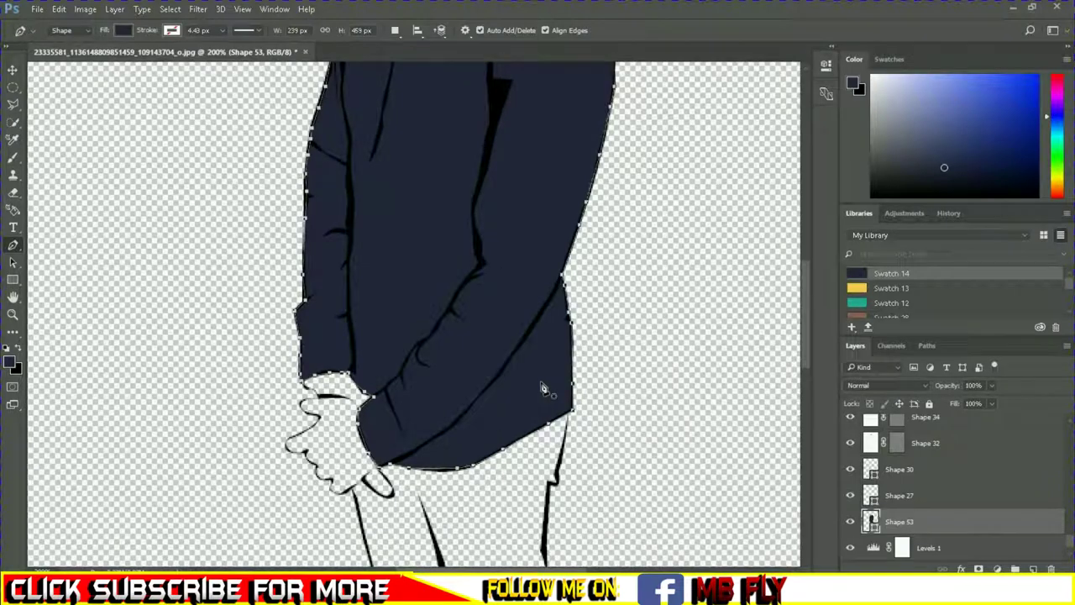
scroll(851, 550, "down", 1)
left_click(851, 547)
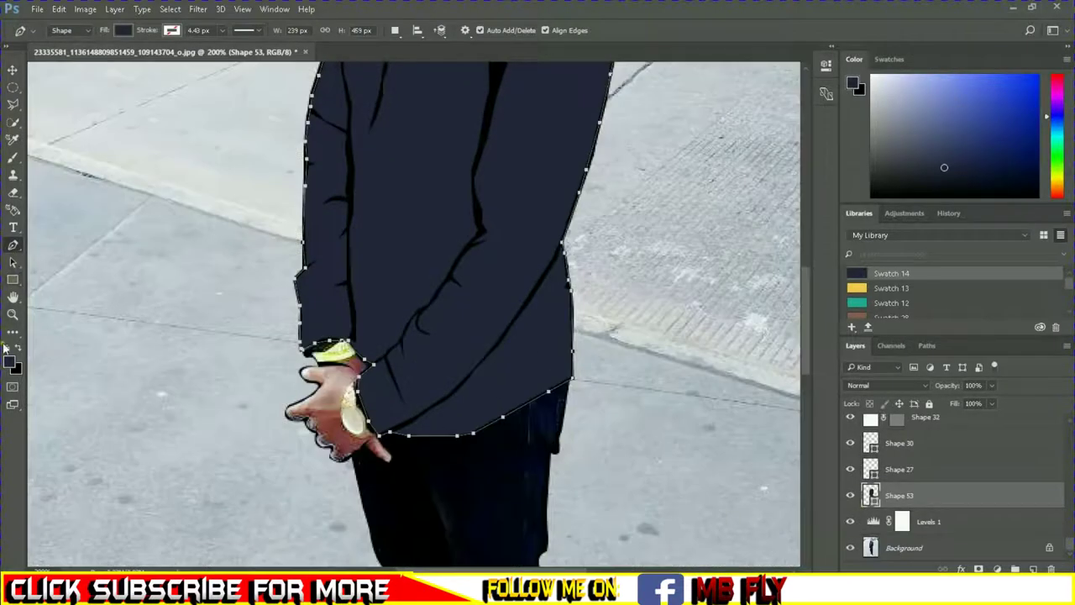
left_click(10, 362)
left_click(530, 542)
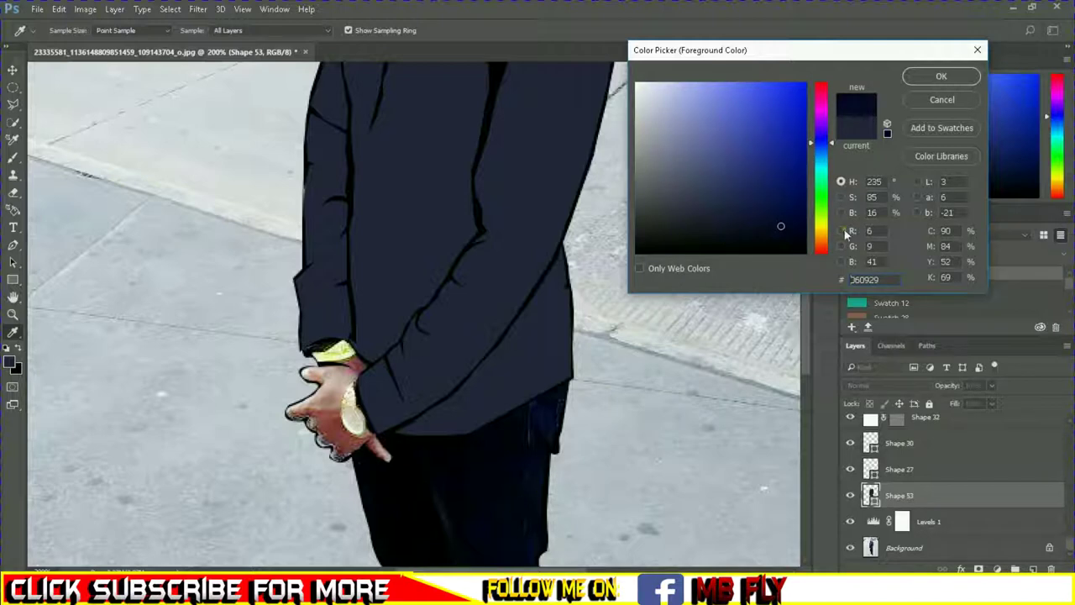
left_click(941, 76)
Step: Hide the street photo and place the first anchors of a new shape on the trouser edge
scroll(693, 446, "down", 3)
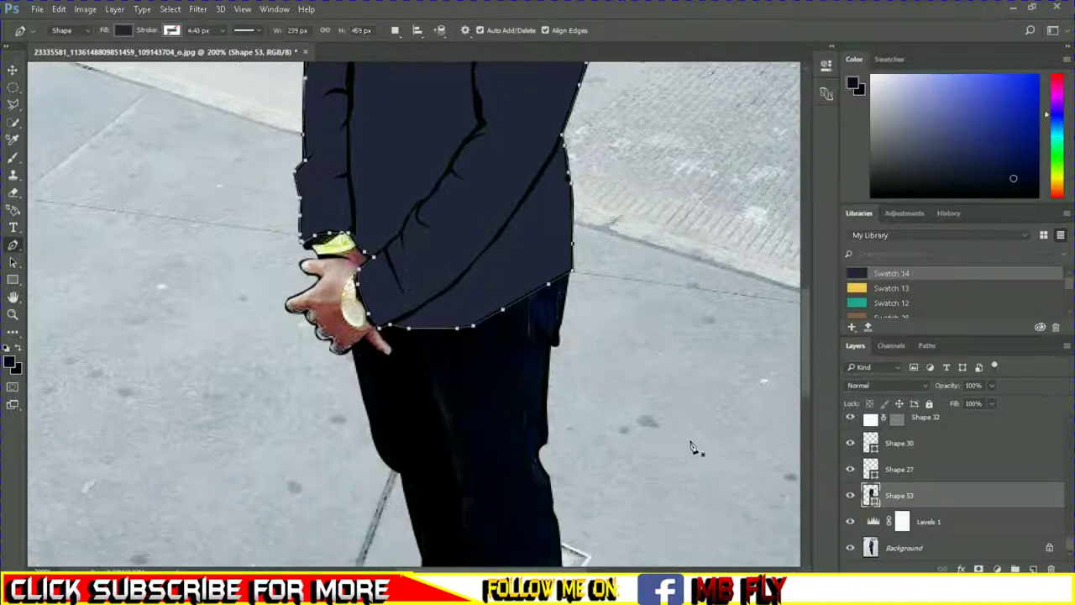
left_click(850, 547)
left_click(568, 279)
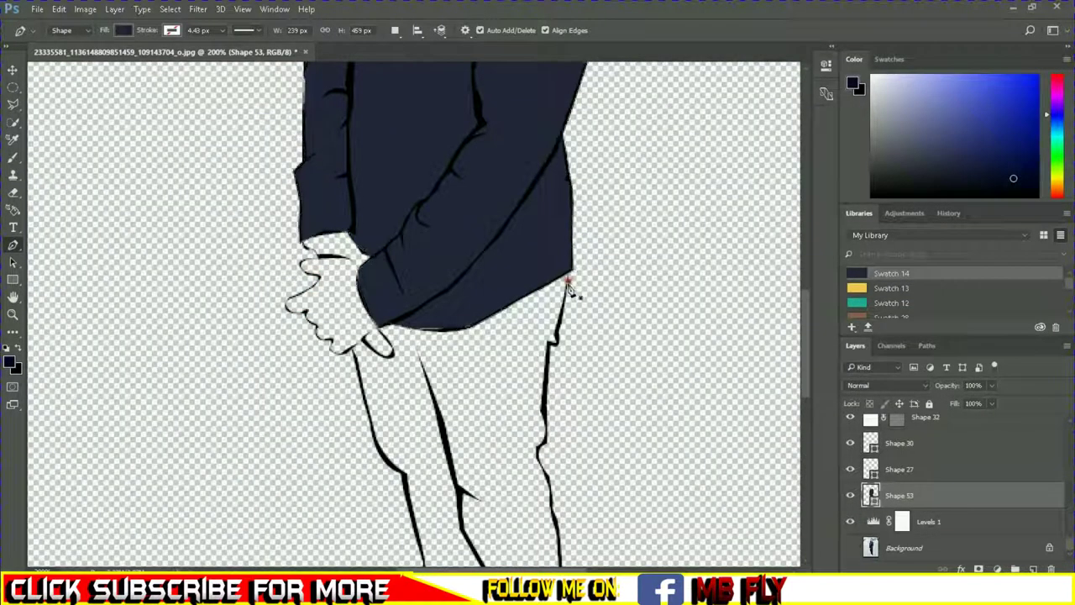
left_click(560, 317)
Step: Save navy as a swatch, fill the trouser shape with it, and lower its opacity for tracing
key("ctrl+plus")
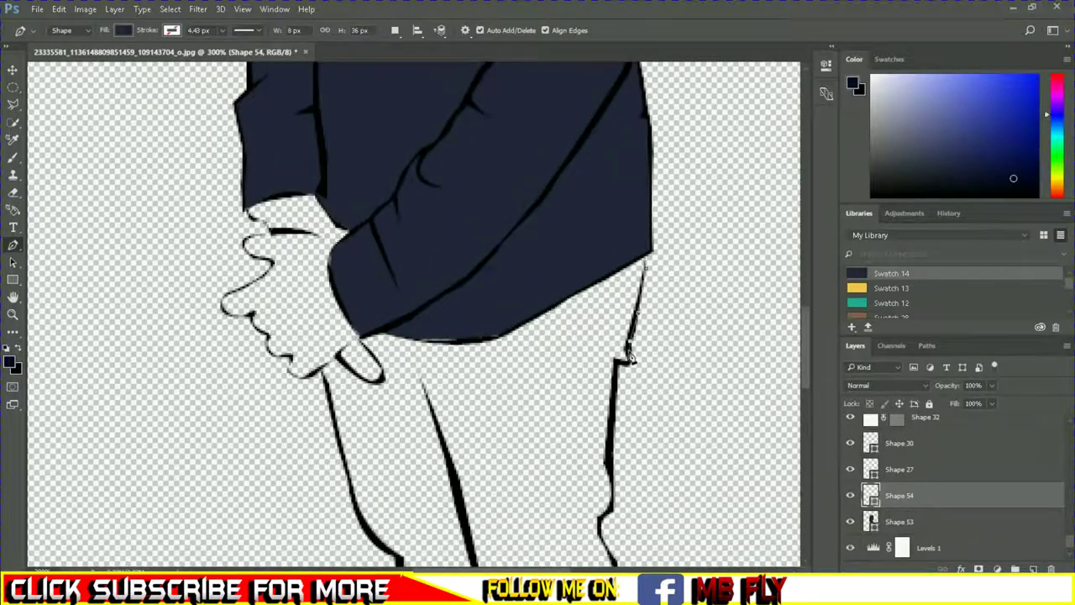
left_click(623, 373)
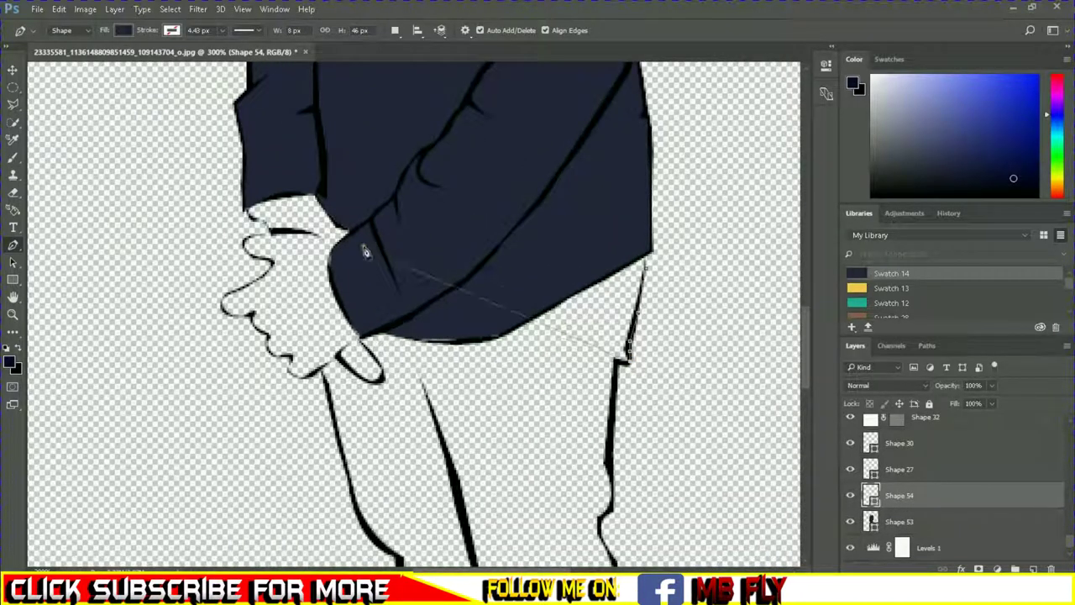
left_click(124, 32)
left_click(184, 227)
left_click(671, 202)
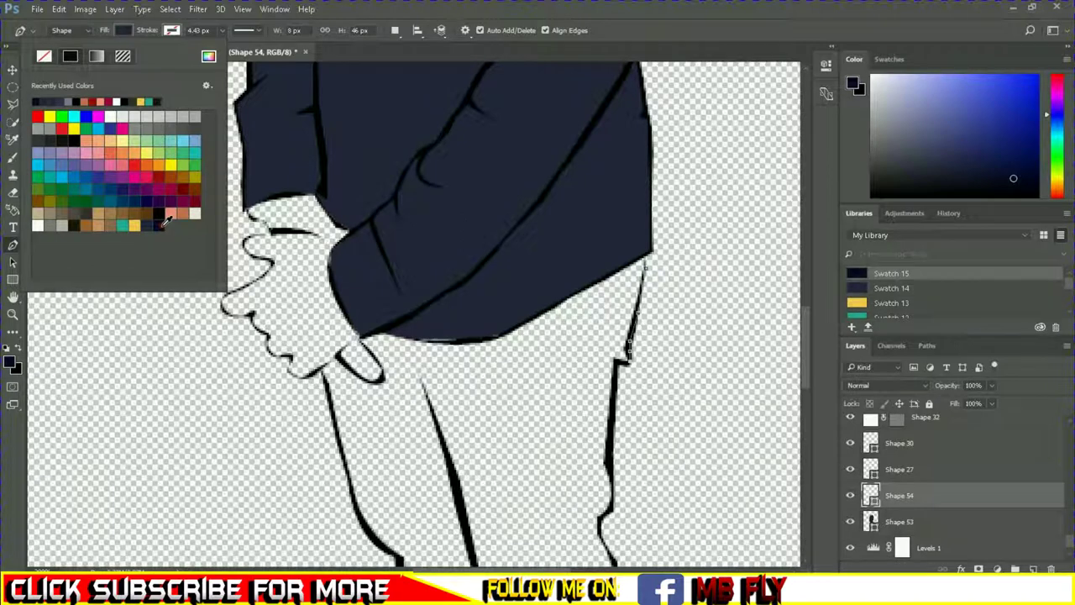
left_click(615, 362)
left_click(611, 460)
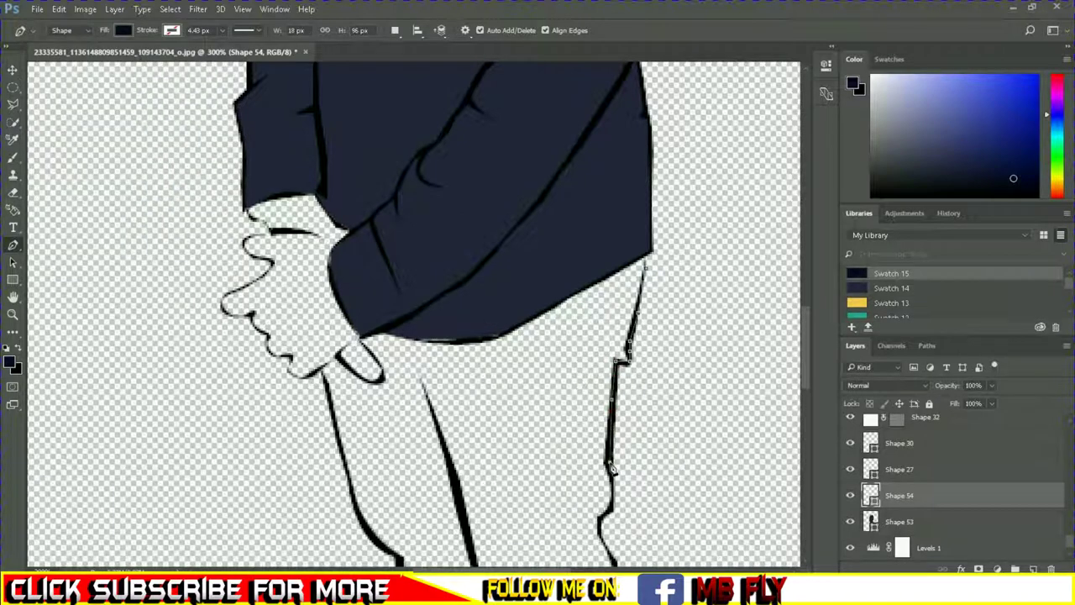
scroll(611, 468, "down", 2)
left_click(992, 384)
left_click_drag(996, 403, 938, 402)
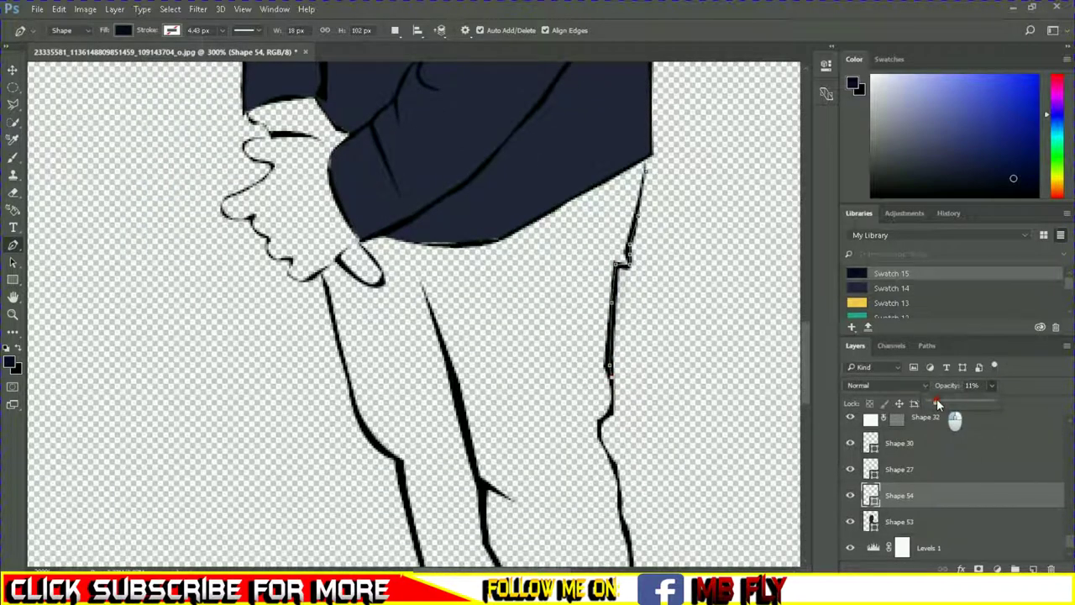
Step: Trace the trouser outline down the leg to the ankle and across the shoe top
left_click(612, 408)
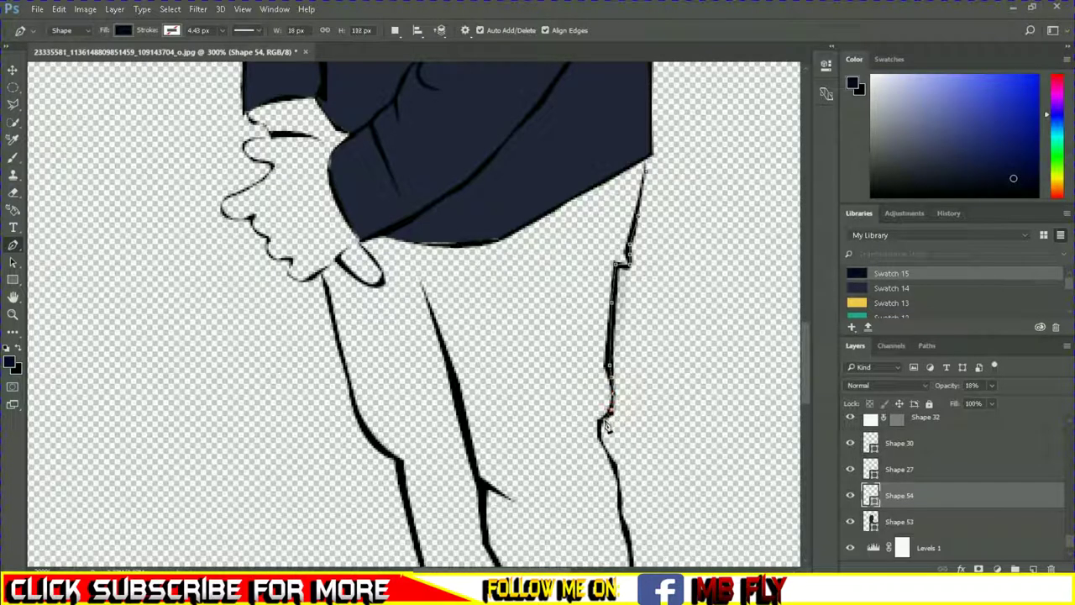
scroll(600, 433, "down", 2)
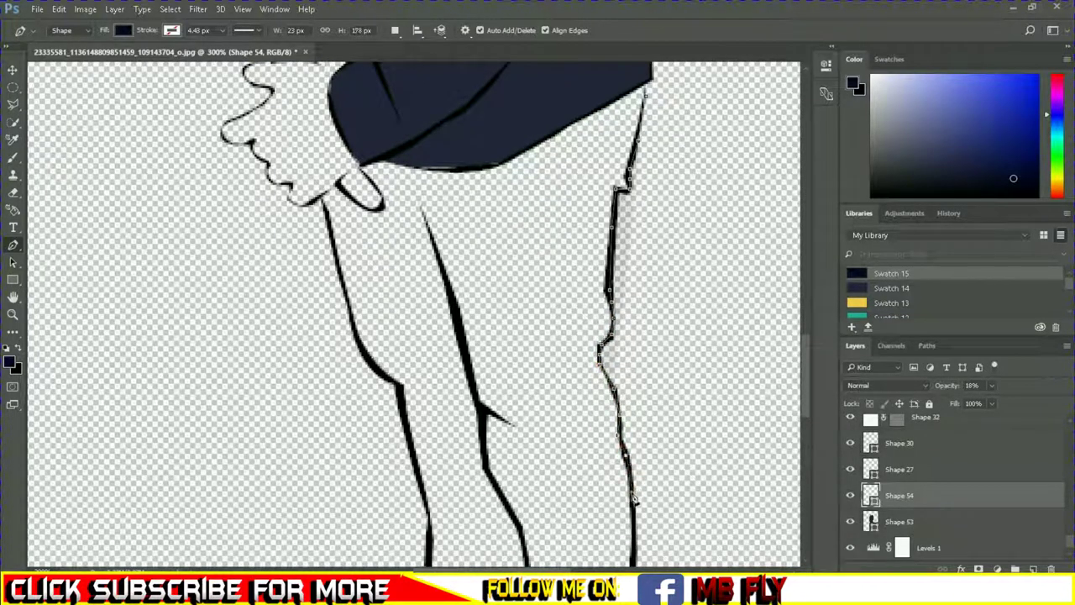
left_click(631, 500)
scroll(637, 445, "down", 4)
left_click(633, 450)
left_click(635, 478)
left_click(637, 506)
scroll(638, 531, "down", 2)
left_click(626, 475)
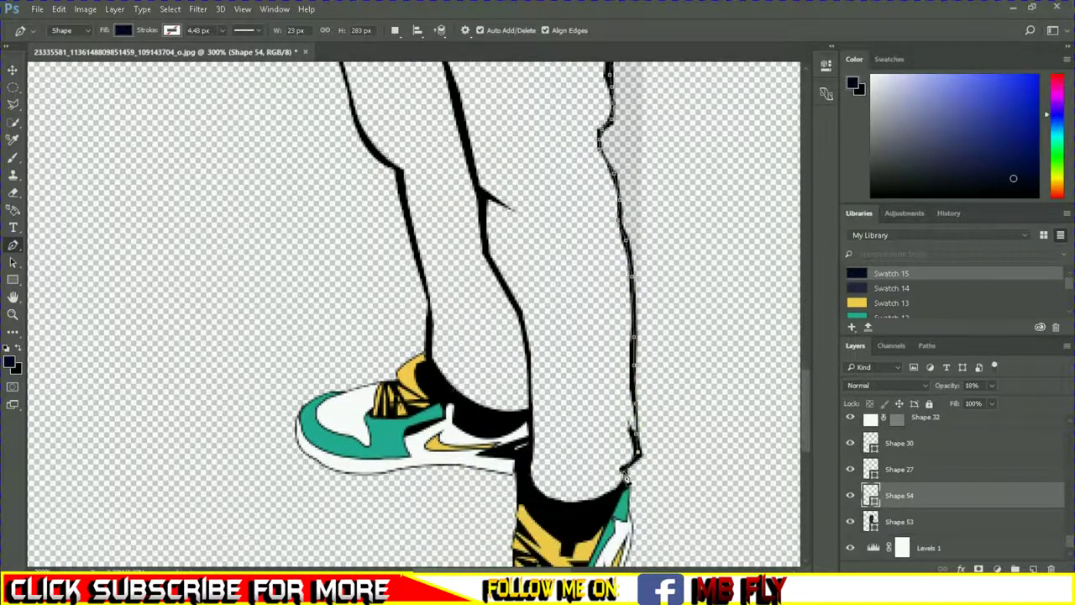
left_click(564, 512)
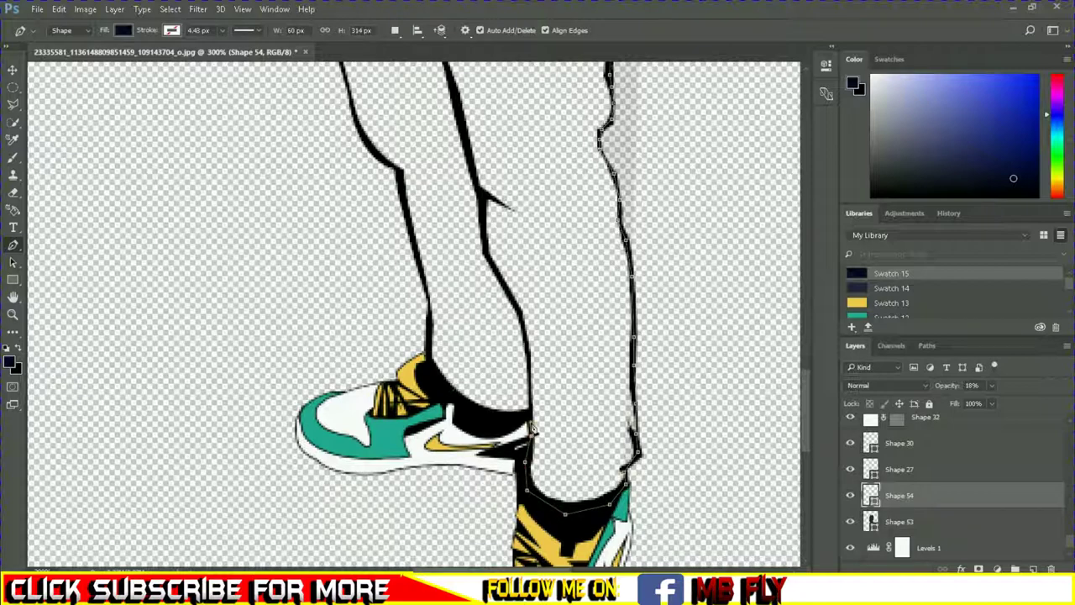
left_click(530, 435)
scroll(532, 445, "up", 1)
left_click(494, 445)
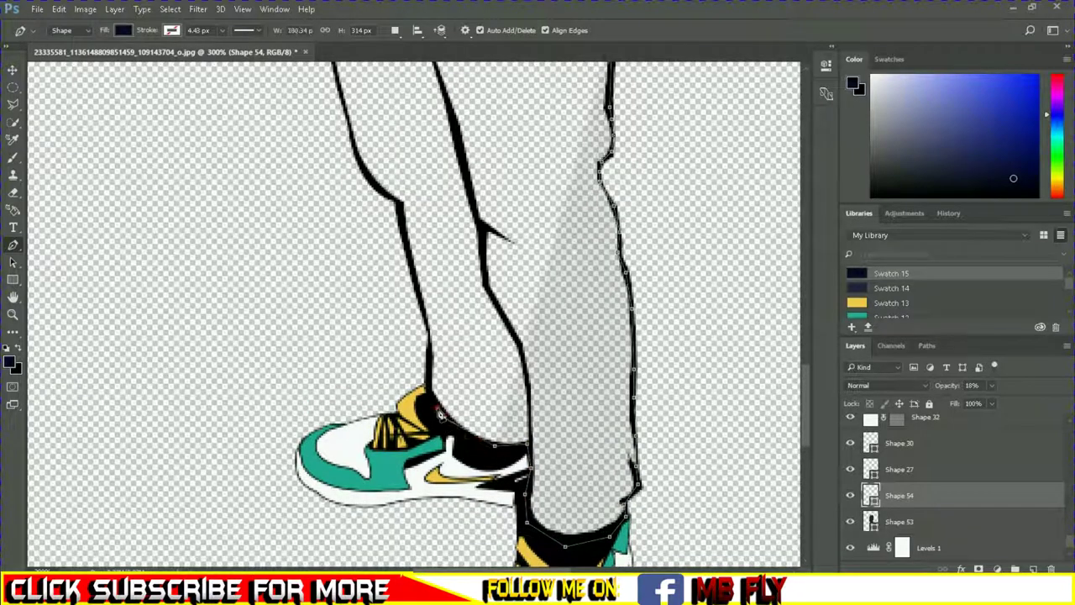
left_click(443, 416)
Step: Trace the other leg's left edge up to the hand and around the fingertip
left_click(430, 360)
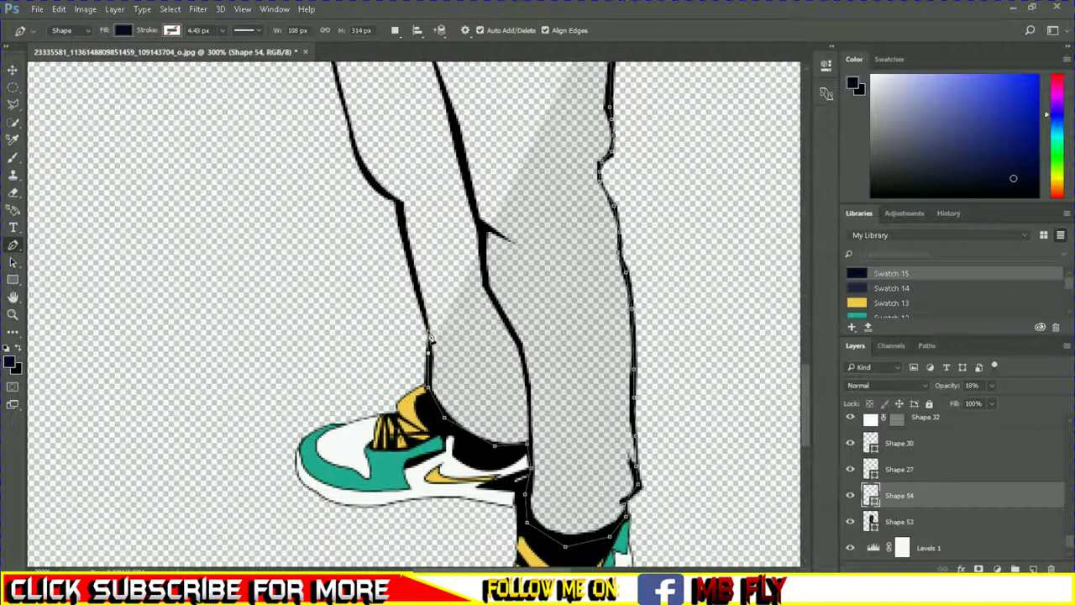
left_click(415, 275)
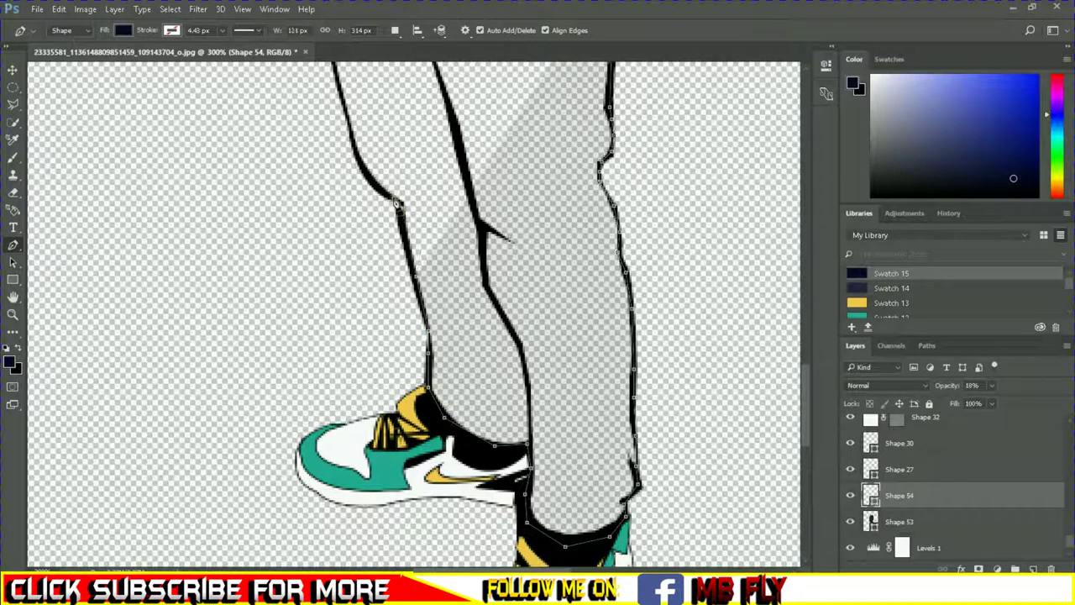
left_click(370, 178)
left_click(353, 148)
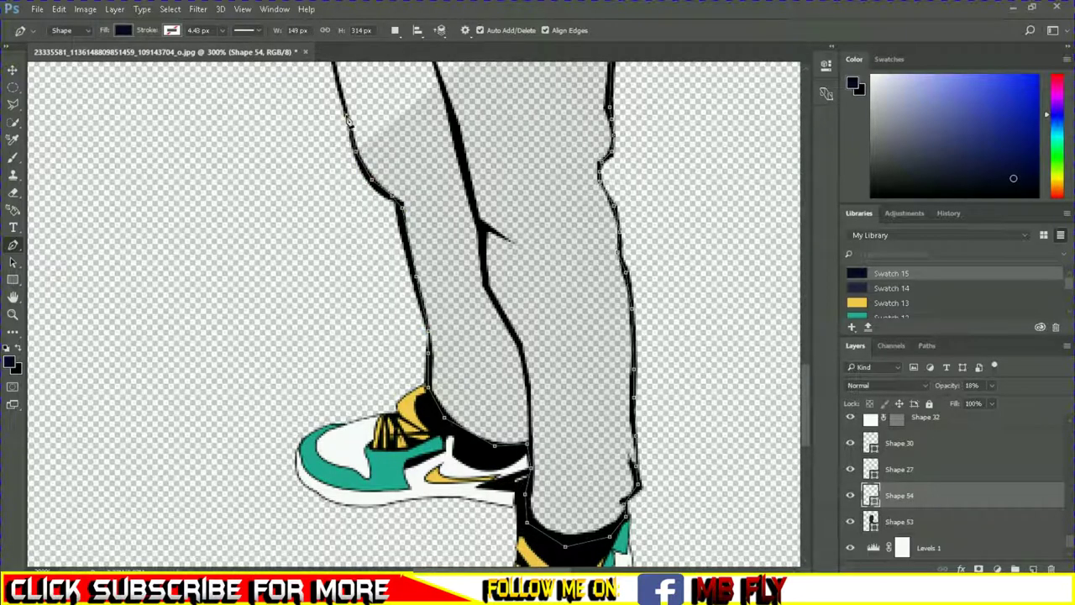
scroll(382, 389, "up", 2)
scroll(382, 389, "up", 3)
left_click(323, 147)
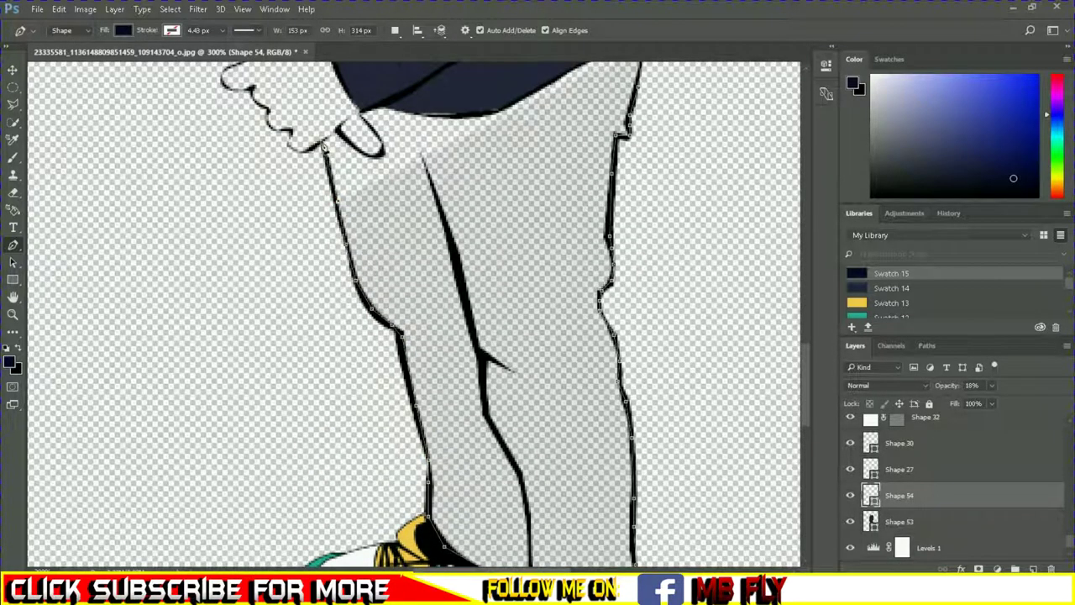
left_click(337, 136)
left_click(380, 156)
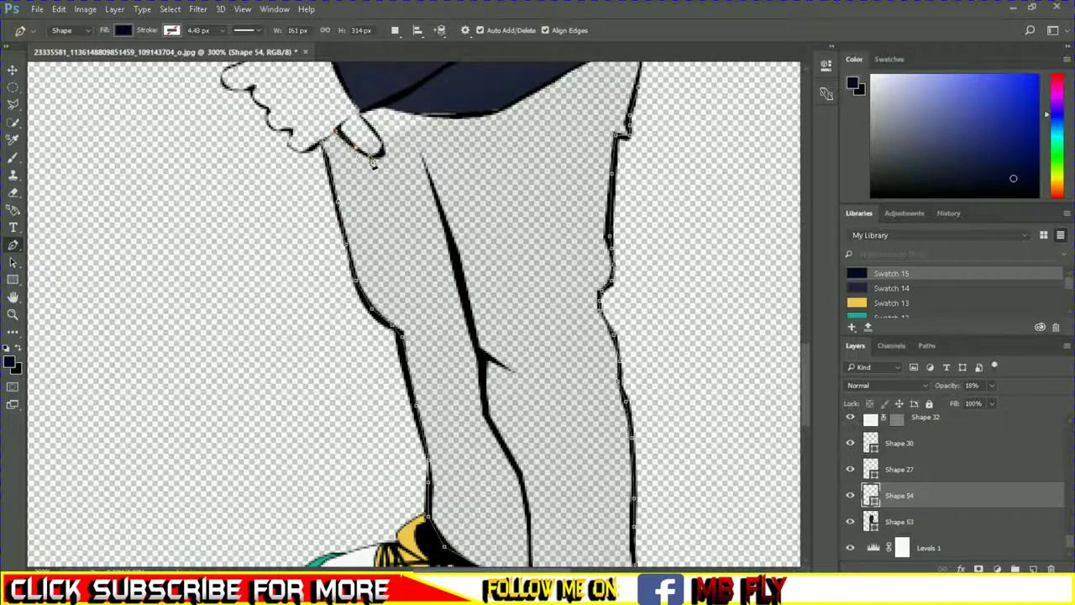
left_click(370, 125)
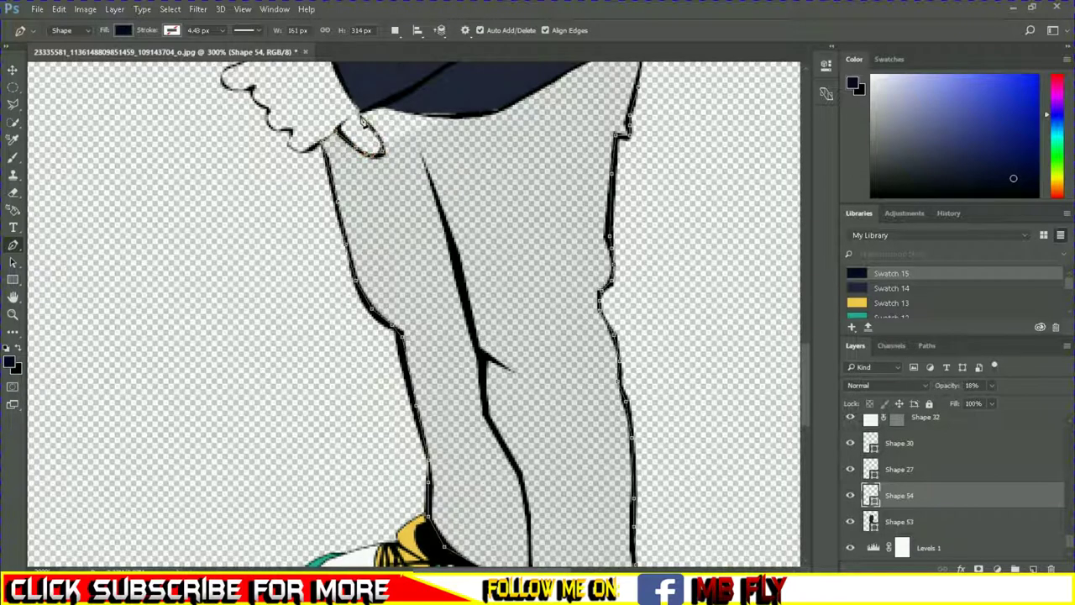
scroll(371, 126, "up", 3)
Step: Move the trouser shape beneath the jacket and close its outline along the jacket hem
left_click_drag(918, 505, 918, 530)
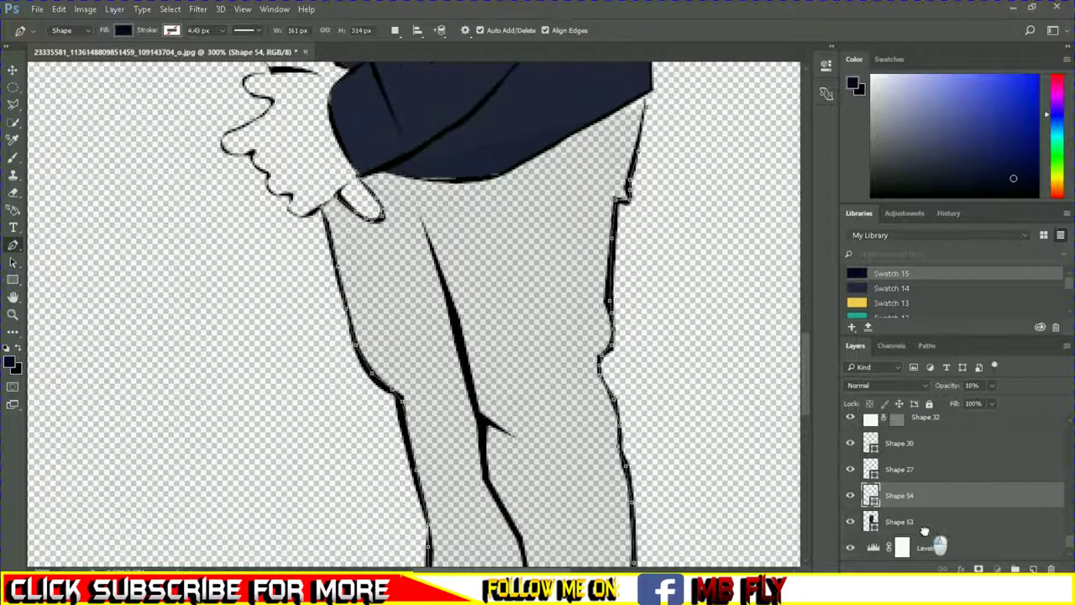
left_click(442, 126)
left_click(547, 99)
left_click(628, 72)
left_click(645, 78)
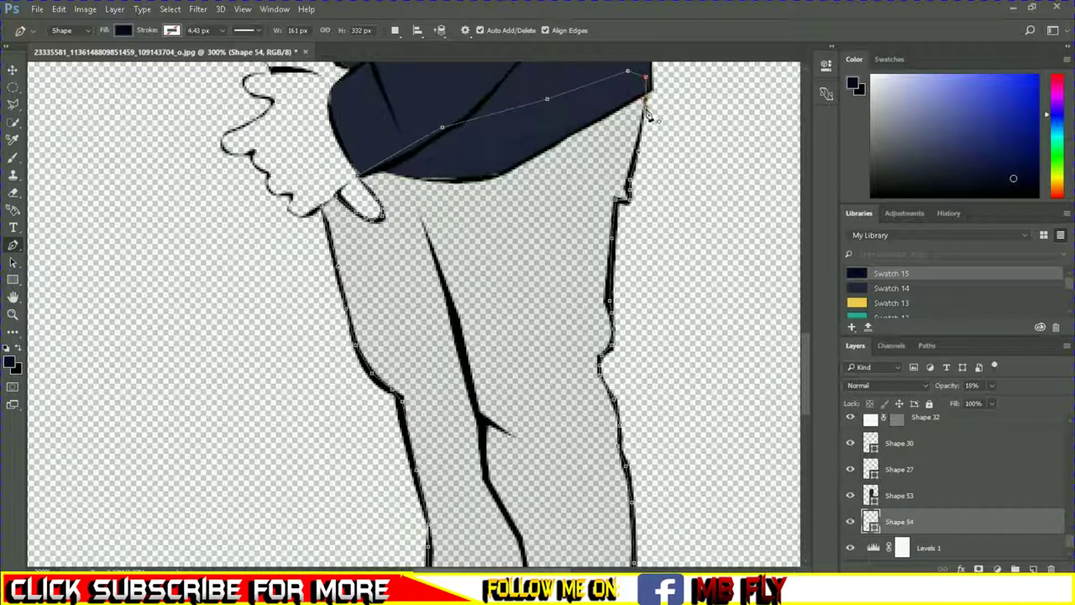
Step: Restore the trouser shape to 100% opacity and zoom out to the whole figure
left_click(992, 384)
left_click_drag(1004, 403, 1041, 403)
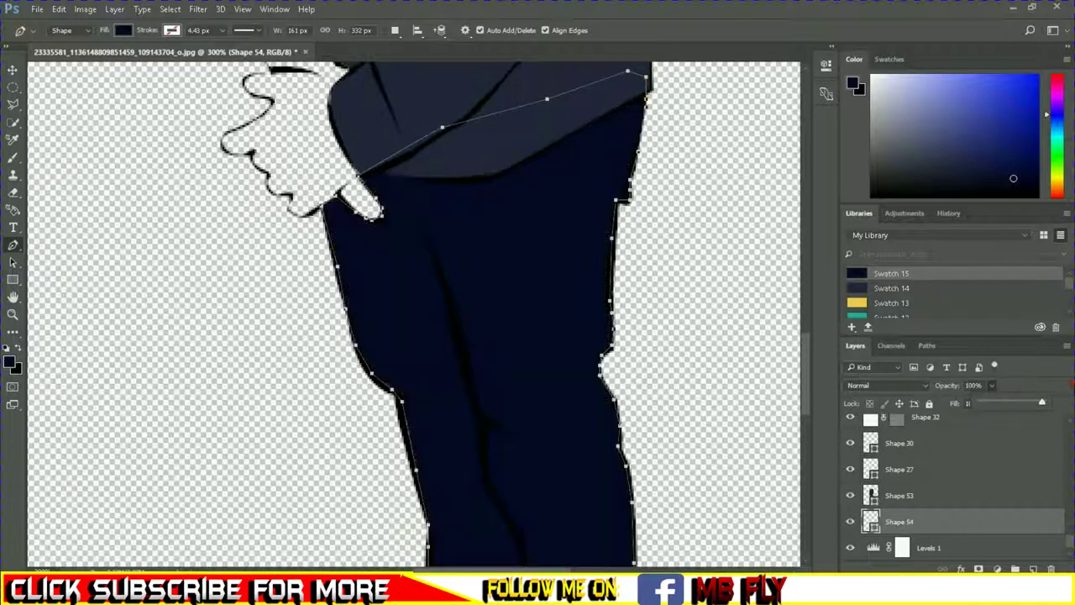
scroll(706, 325, "down", 3)
key("ctrl+minus")
key("ctrl+minus")
key("ctrl+minus")
key("ctrl+minus")
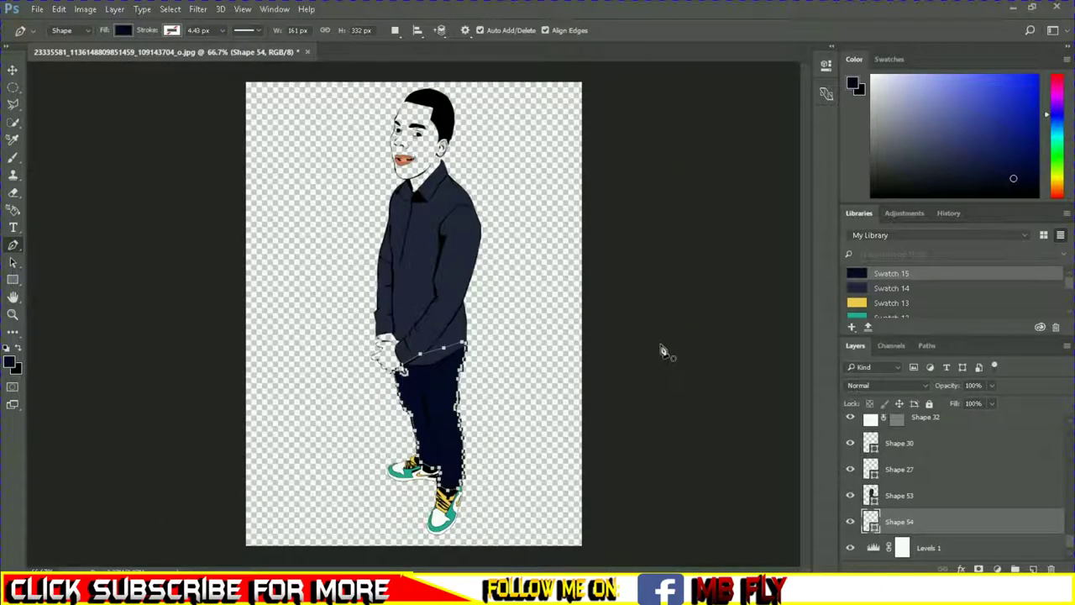
Step: Change the trousers' fill from navy to 95% Gray
left_click(122, 30)
left_click(164, 204)
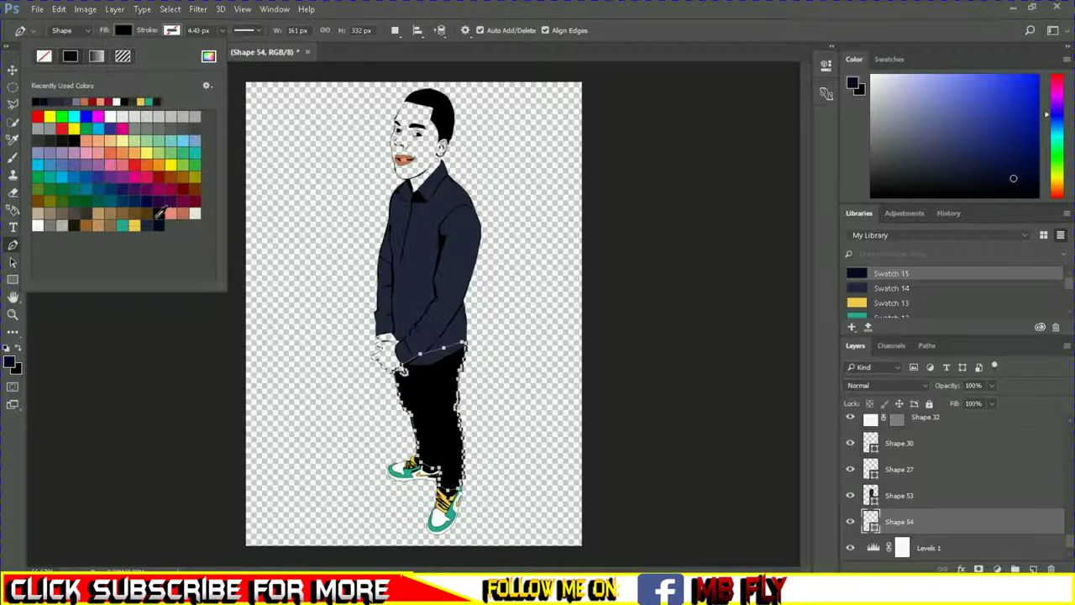
left_click(74, 140)
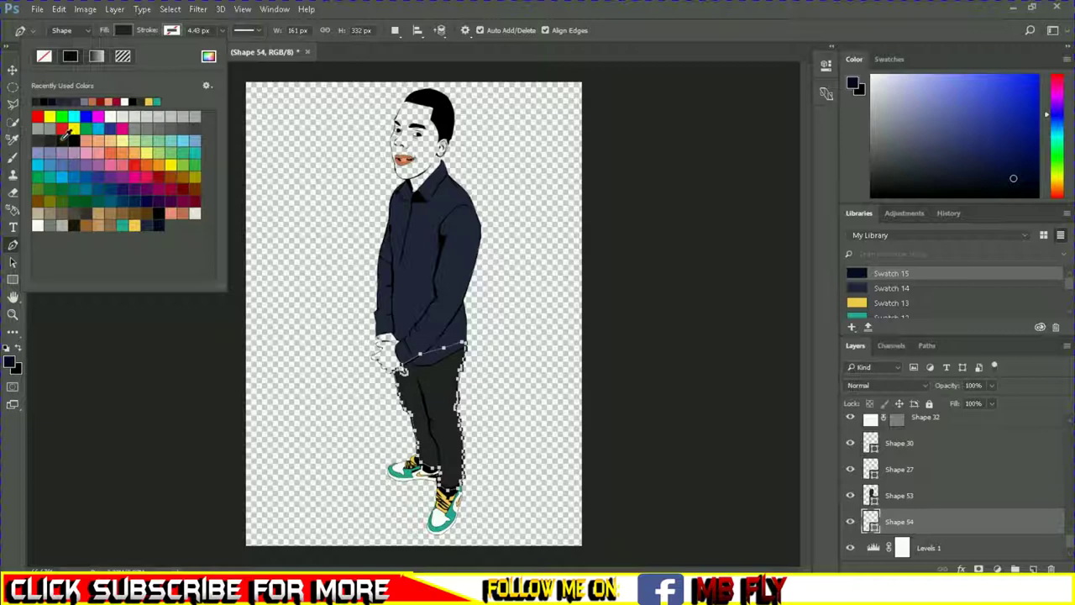
left_click(66, 136)
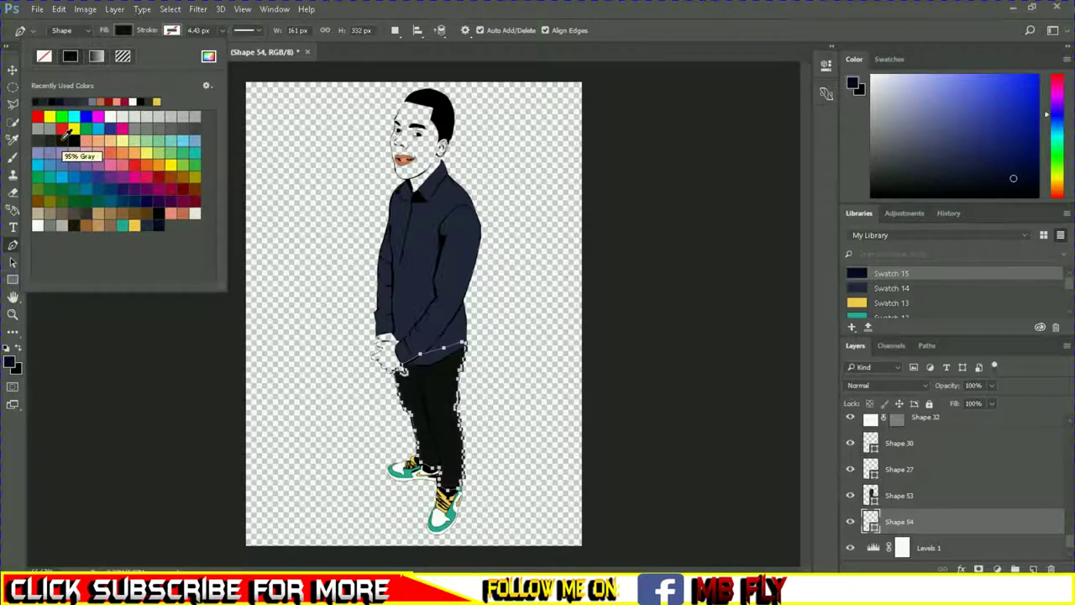
left_click(127, 32)
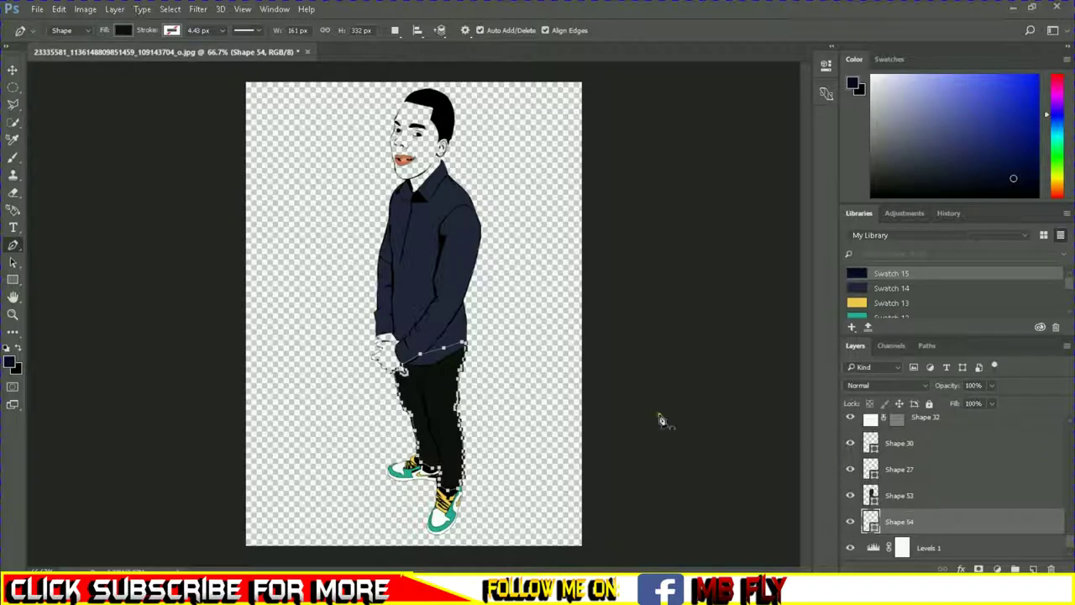
Step: Show the street photo and sample a new foreground colour from it
scroll(950, 519, "down", 1)
left_click(849, 547)
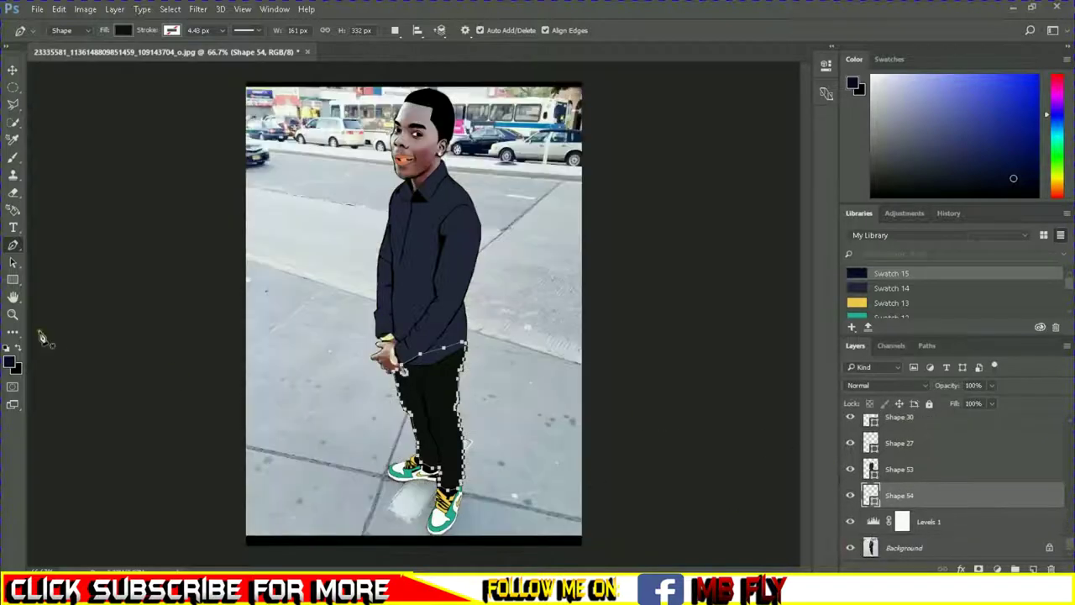
left_click(10, 363)
left_click(430, 131)
left_click(418, 151)
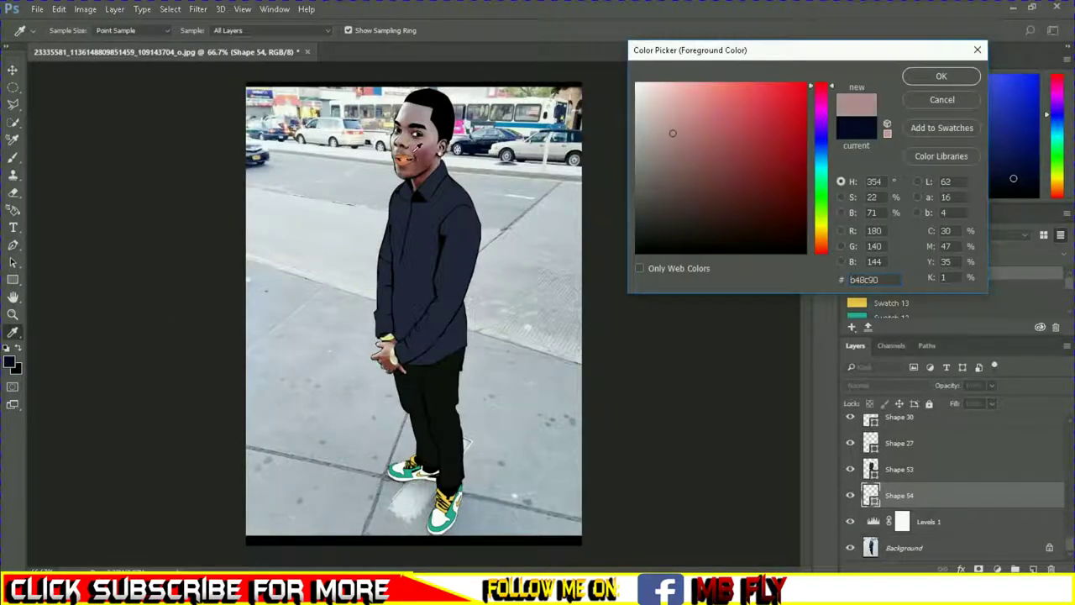
left_click(941, 76)
Step: Enlarge the fill swatch list and hide the street photo again
left_click(125, 30)
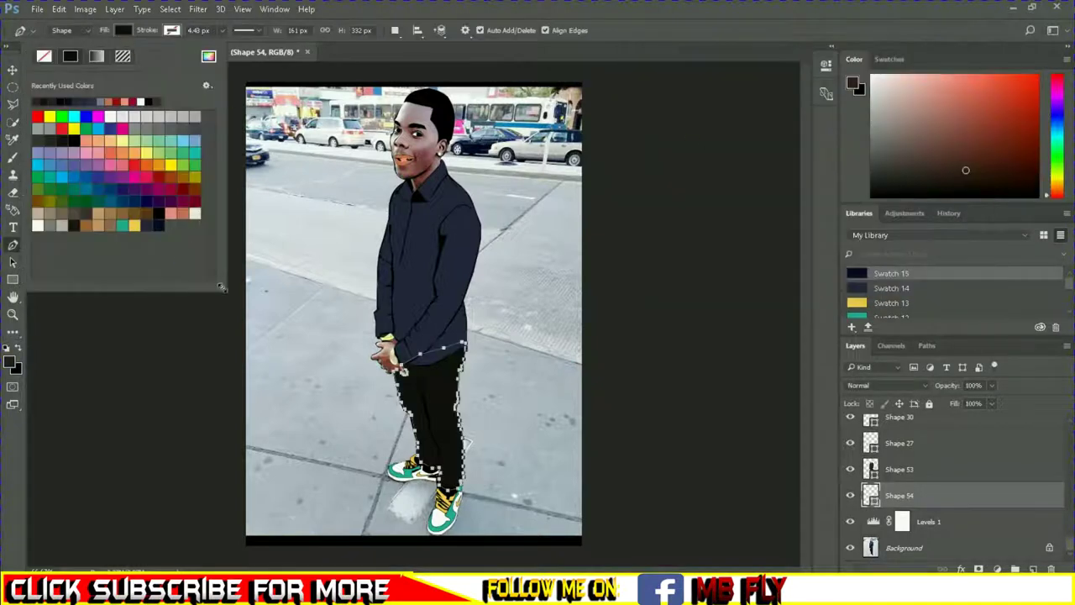
left_click_drag(222, 287, 283, 360)
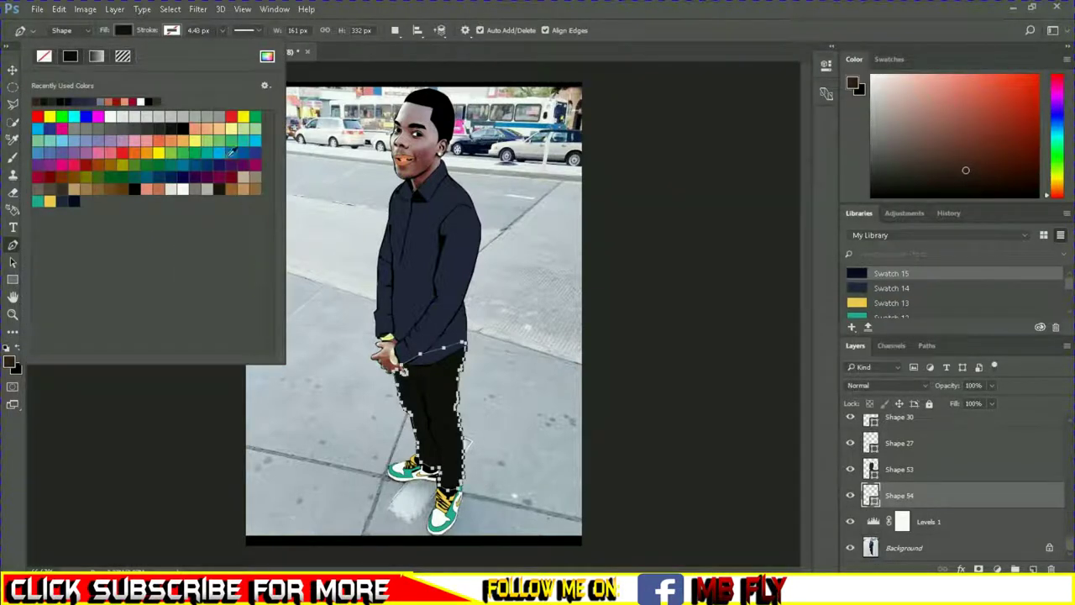
left_click(850, 547)
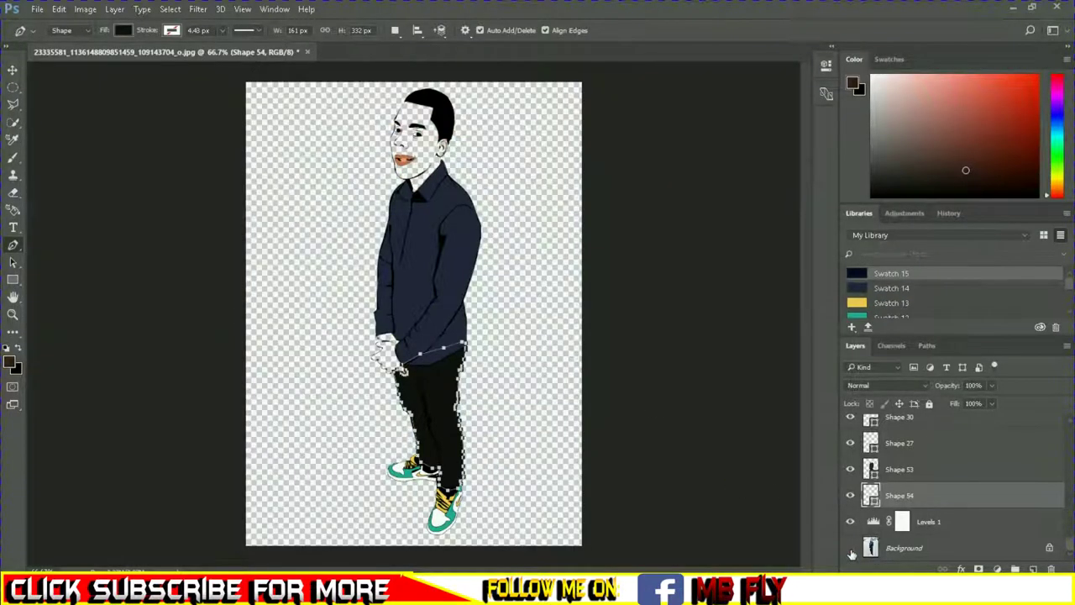
scroll(412, 304, "up", 2, "alt")
scroll(412, 304, "up", 5)
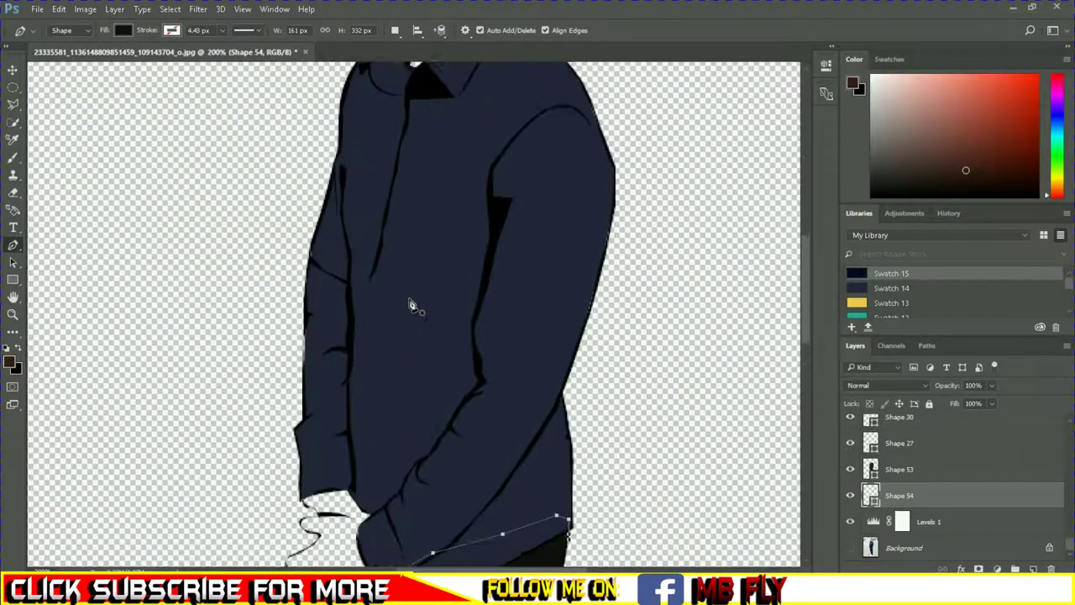
Step: Trace a new shape along the collar and up beside the ear for the neck
scroll(412, 304, "up", 5)
scroll(395, 370, "up", 4)
scroll(395, 370, "up", 1)
left_click(400, 337)
left_click(403, 376)
left_click(431, 397)
left_click(491, 315)
left_click(498, 264)
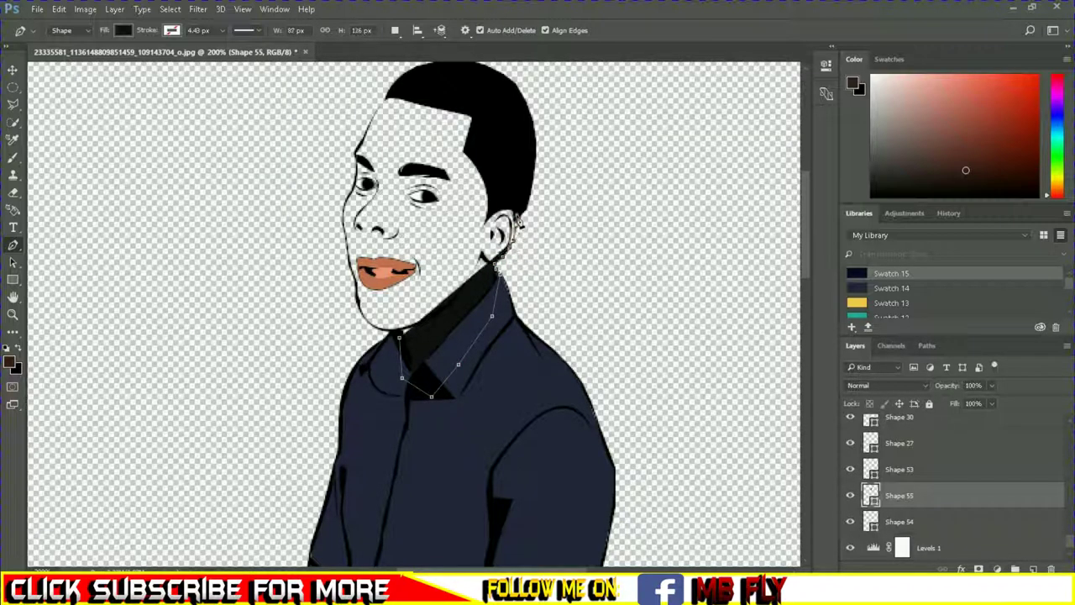
left_click(502, 169)
Step: Fill the shape with the tan swatch and extend it over the hairline to the left face edge
left_click(124, 31)
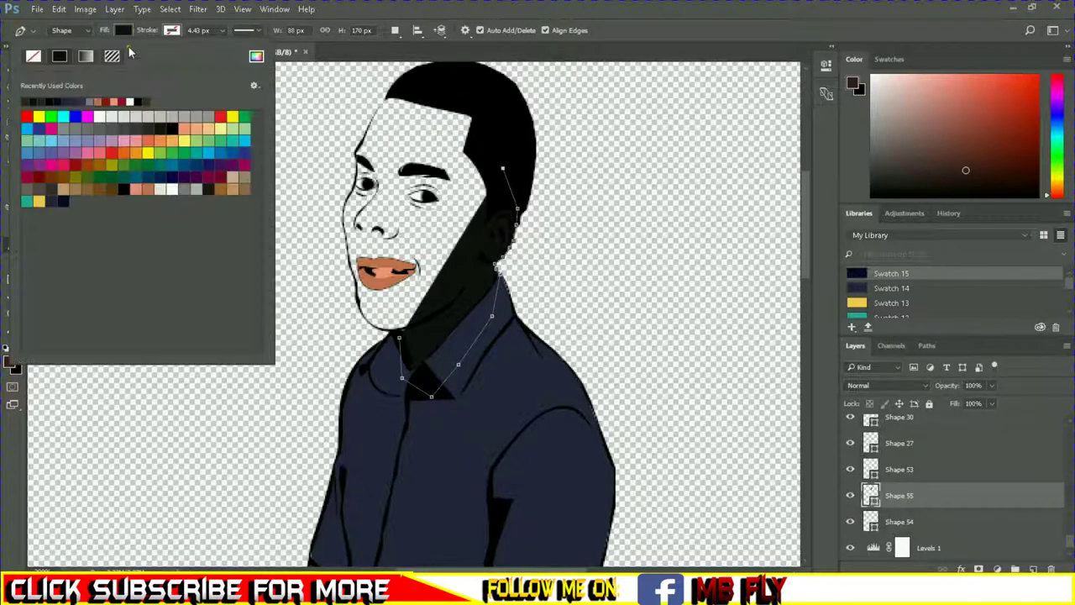
left_click(236, 183)
left_click(491, 135)
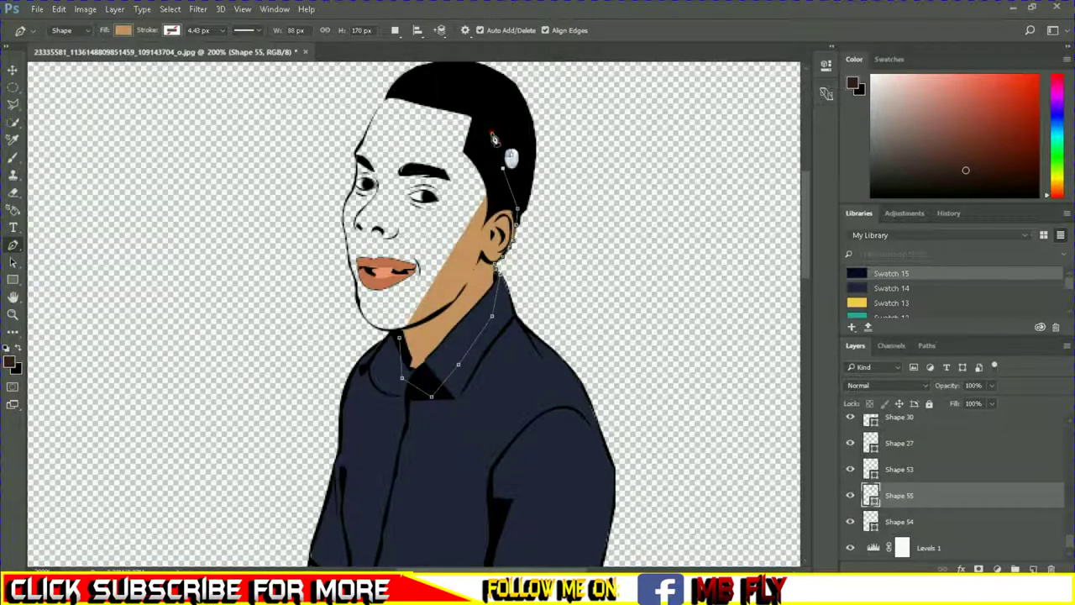
left_click(458, 88)
left_click(385, 99)
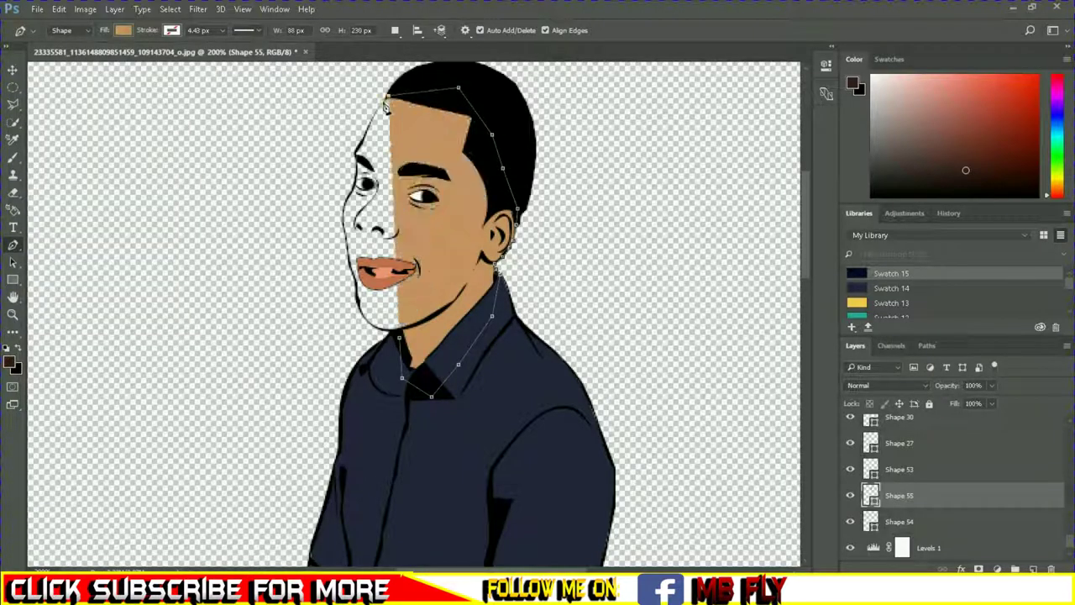
left_click(360, 156)
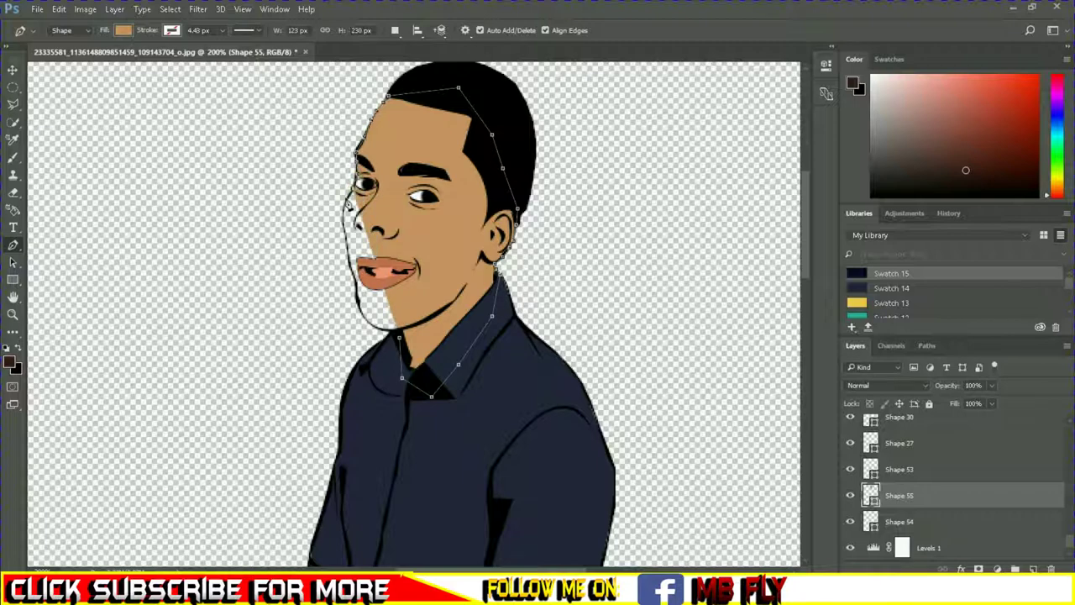
Step: Add points down the left cheek and curve the jawline anchors
key("ctrl+plus")
left_click(310, 162)
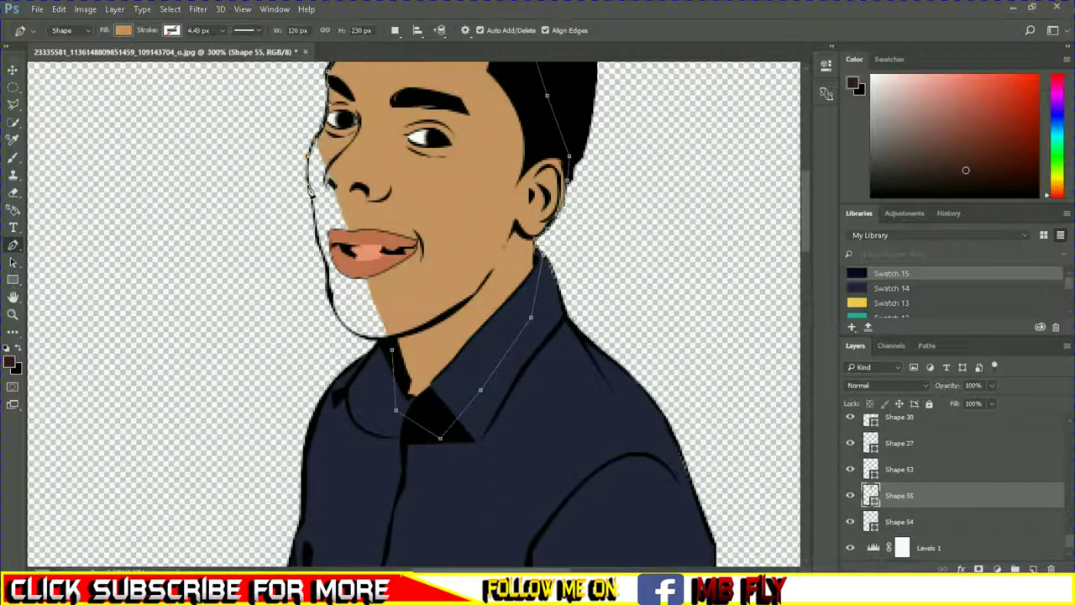
left_click(317, 228)
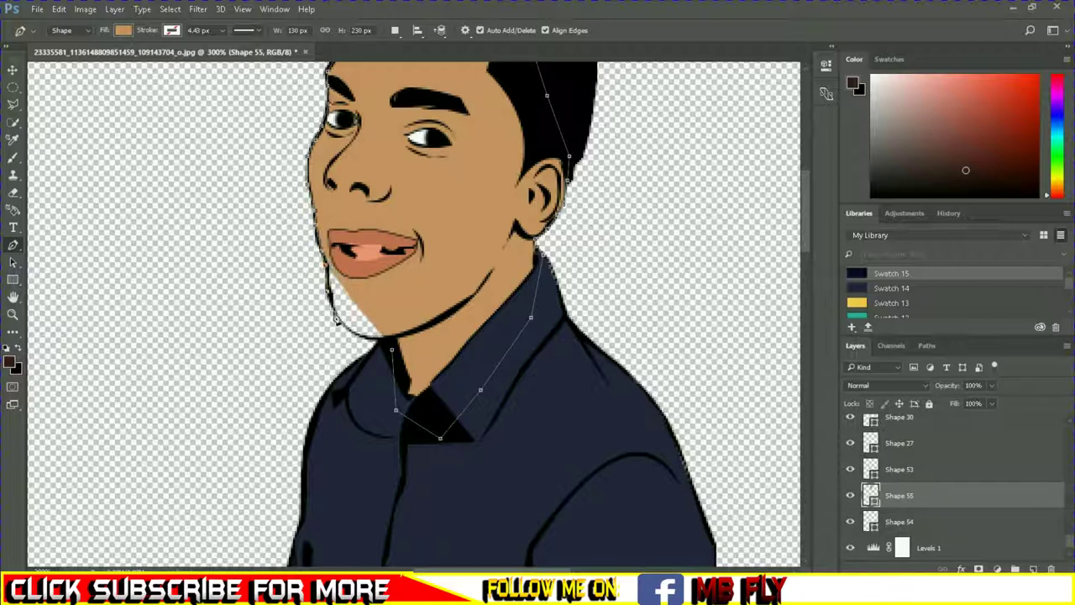
left_click_drag(379, 337, 411, 333)
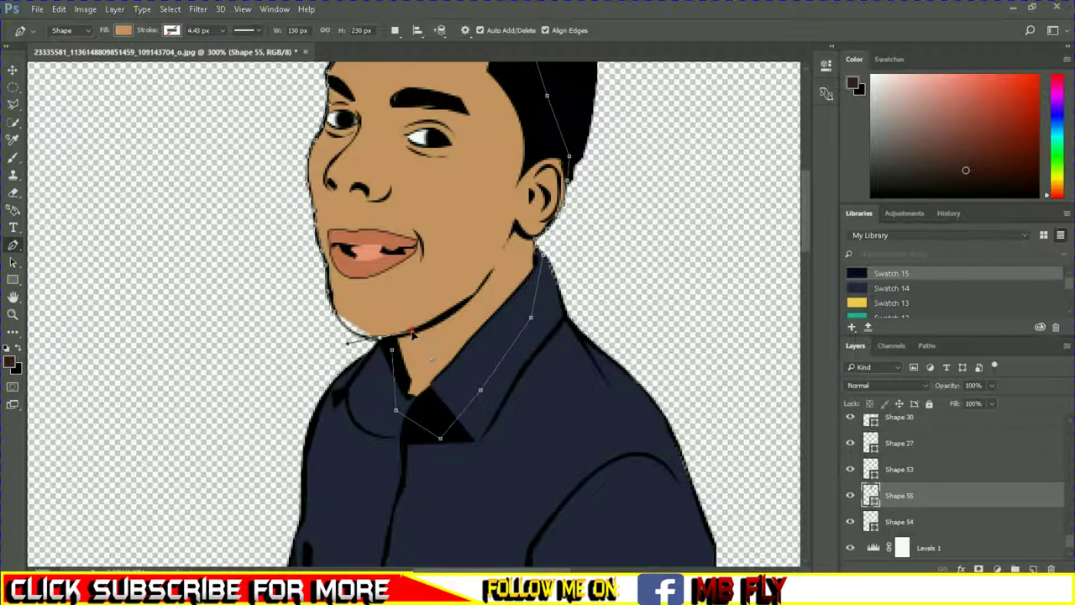
left_click_drag(411, 333, 393, 353)
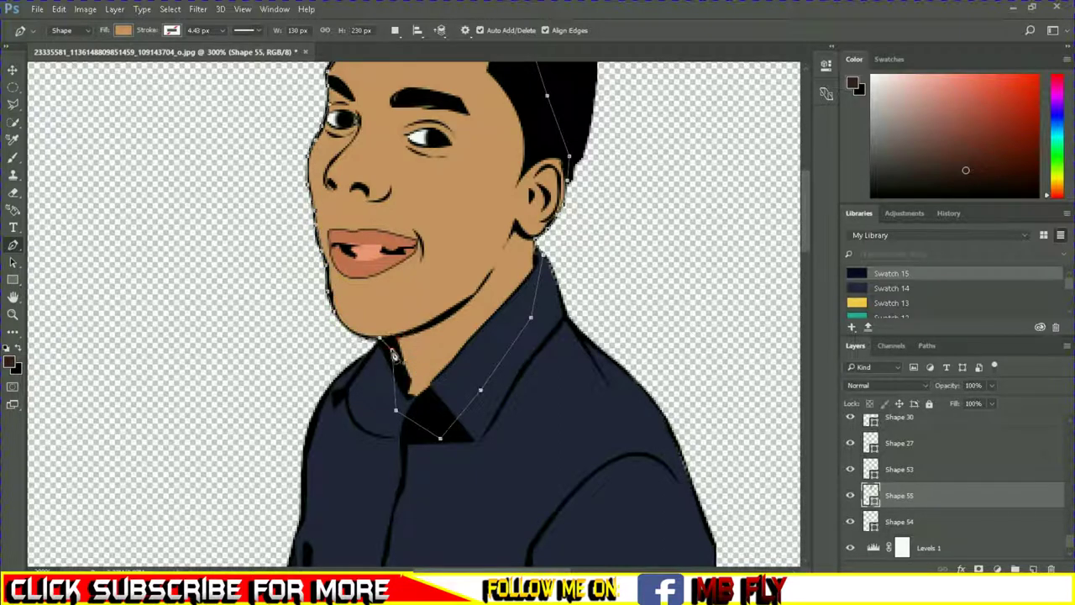
scroll(355, 364, "down", 1)
scroll(355, 365, "down", 3)
scroll(355, 365, "down", 3)
scroll(354, 365, "down", 3)
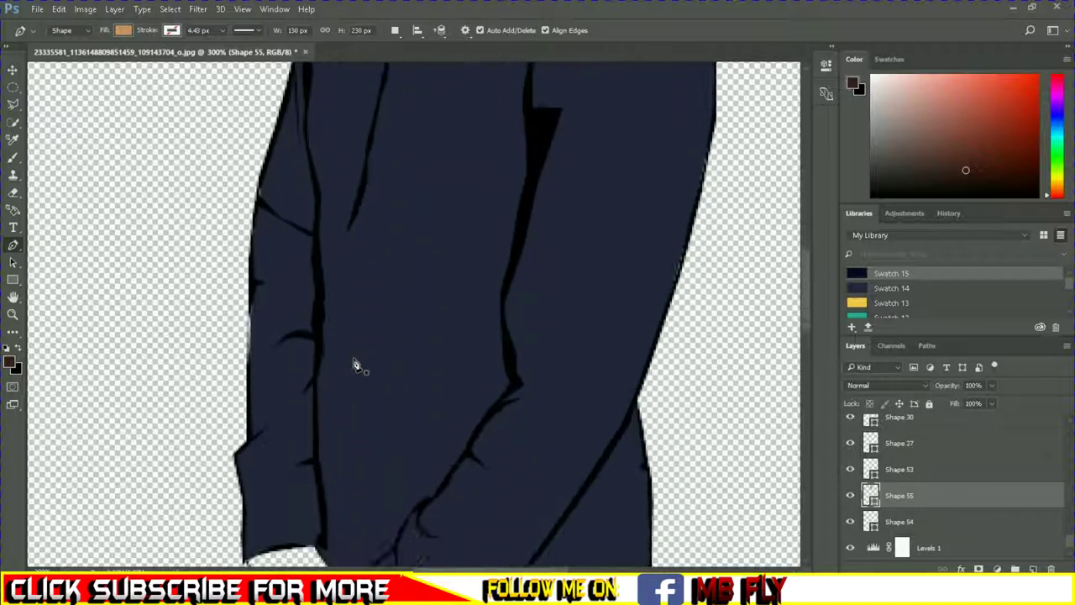
Step: Trace the hands from the sleeve cuff along the fingers, moving Shape 56 beneath the jacket layers
scroll(354, 365, "down", 3)
left_click(252, 370)
left_click(291, 361)
left_click(324, 363)
left_click(352, 390)
left_click(363, 411)
left_click(363, 499)
left_click(378, 526)
left_click(398, 554)
scroll(364, 502, "down", 1)
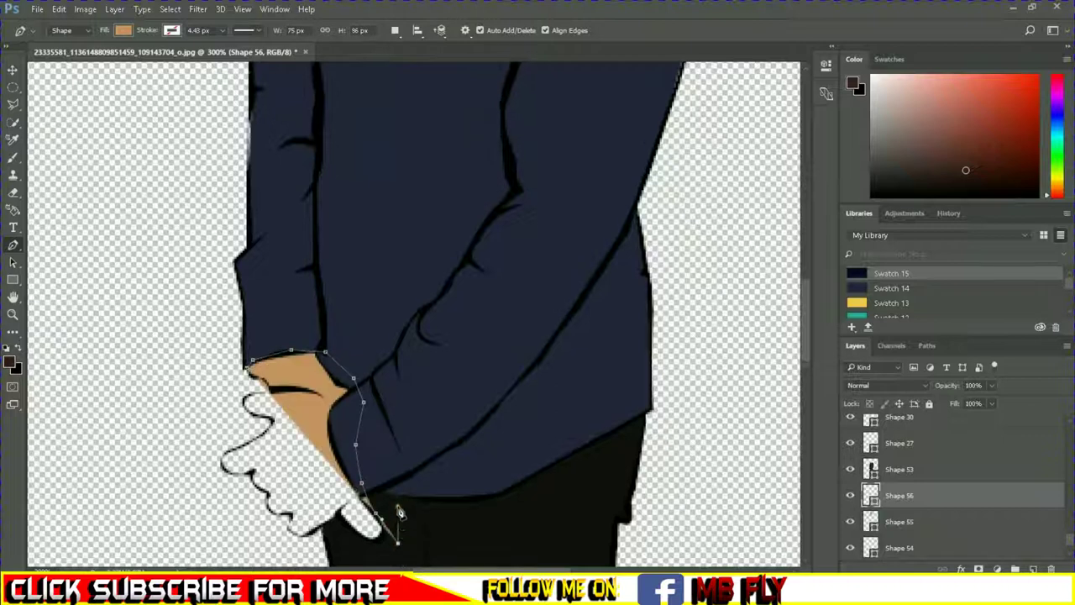
mouse_move(893, 503)
left_mouse_down()
mouse_move(891, 553)
mouse_move(900, 556)
left_mouse_up()
Step: Curve the outline around the fingertips, close the hand shape, and zoom out
scroll(372, 492, "down", 1)
left_click(371, 487)
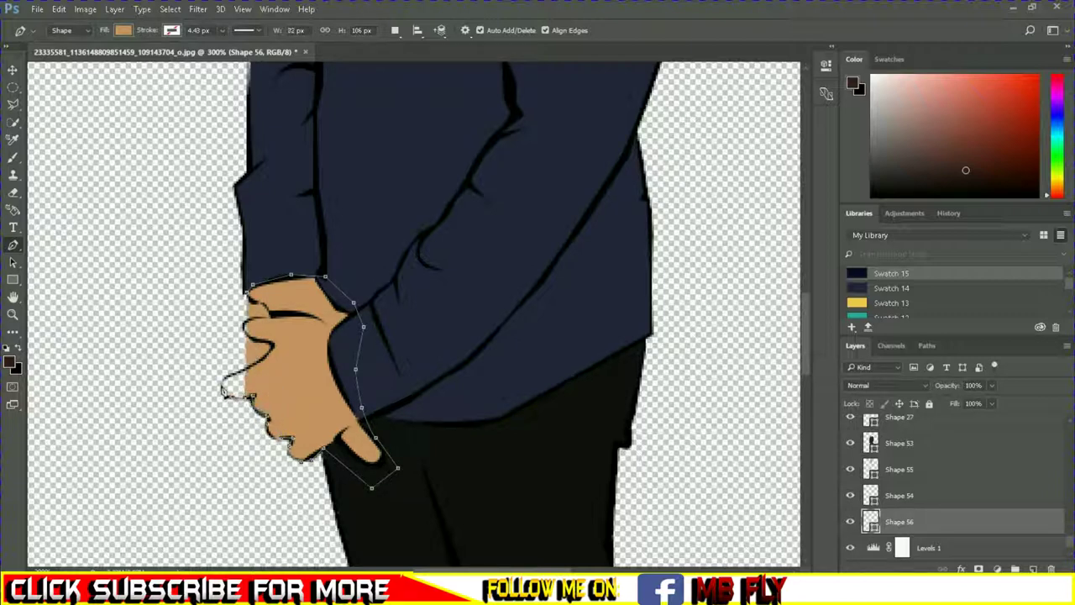
mouse_move(236, 386)
left_mouse_down()
mouse_move(261, 387)
mouse_move(261, 367)
left_mouse_up()
left_click(248, 377)
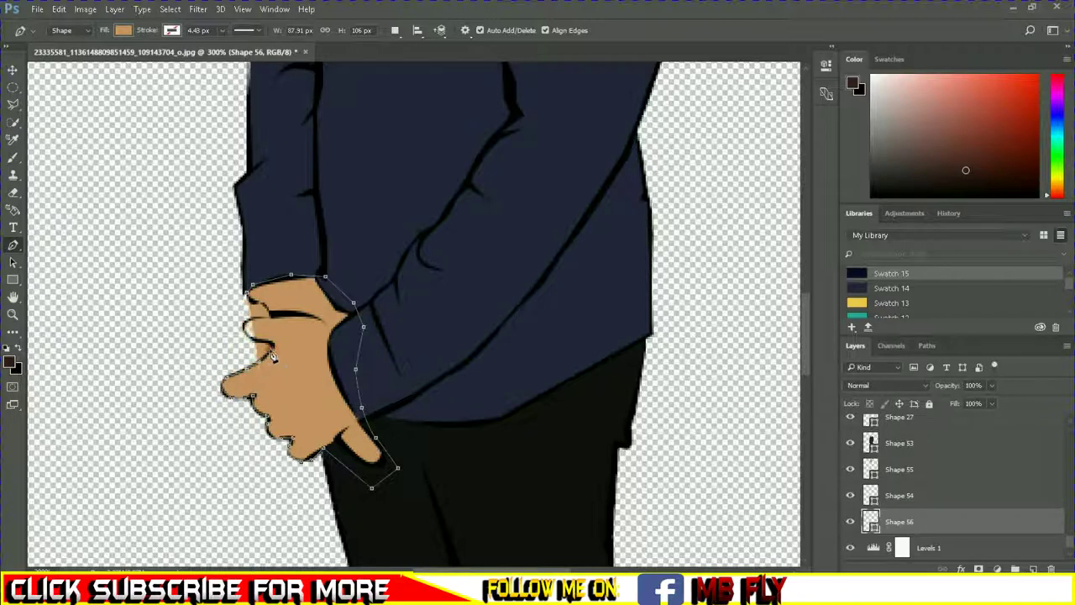
left_click(236, 317)
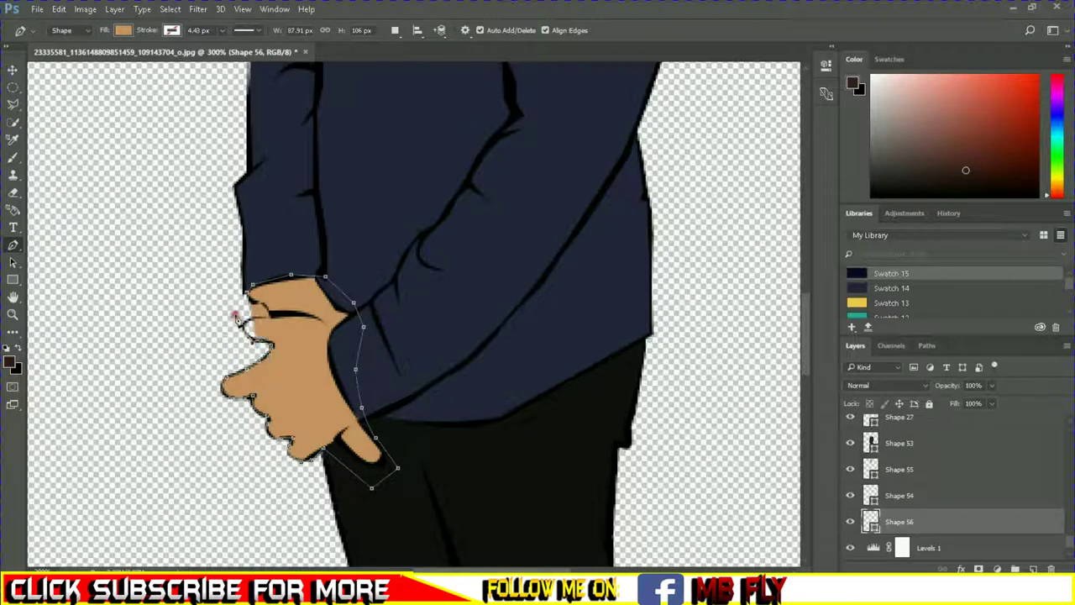
left_click_drag(250, 326, 271, 317)
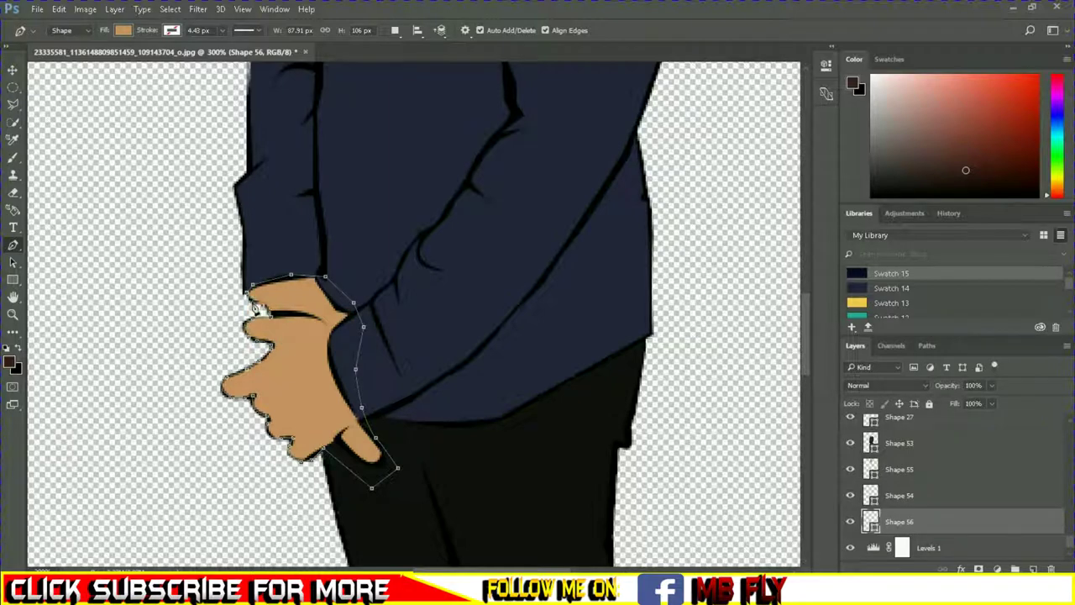
left_click(246, 284)
key("ctrl+minus")
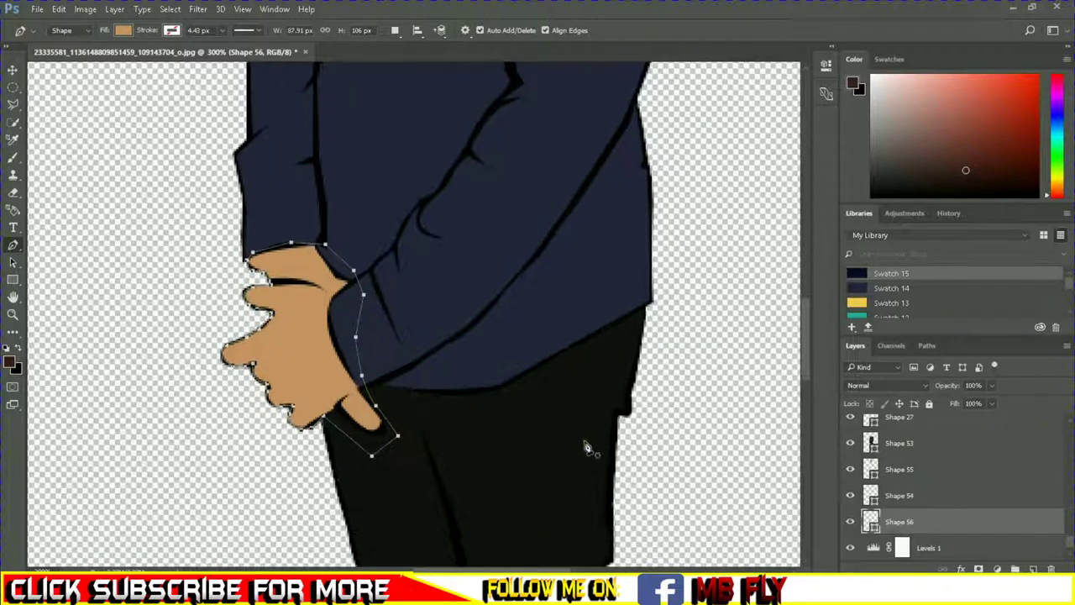
key("ctrl+minus")
key("ctrl+minus")
key("ctrl+minus")
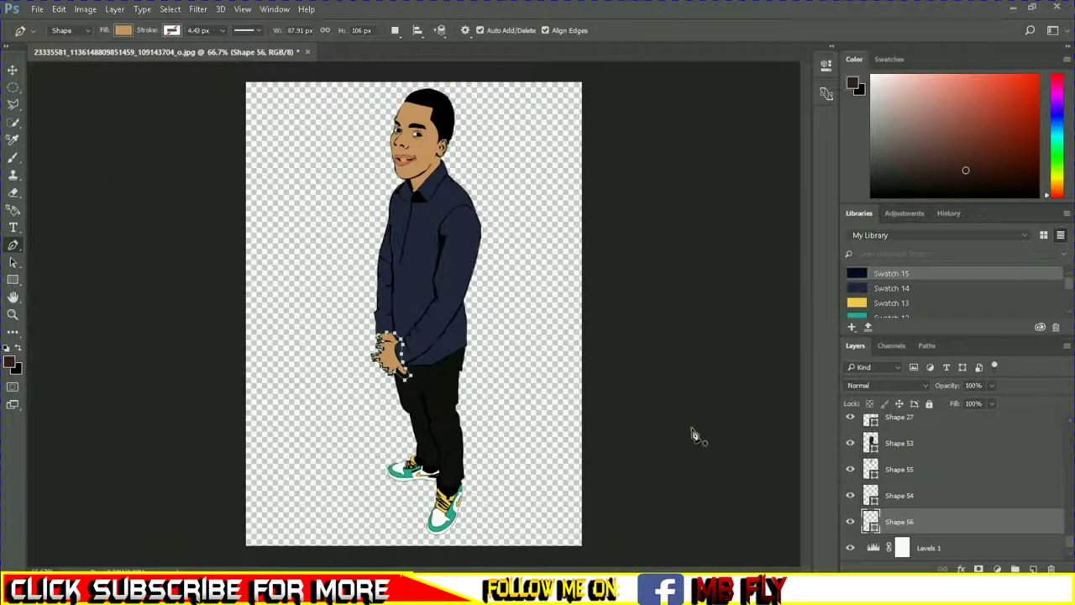
Step: Recolour the shirt shape (Shape 53) with the dark navy Swatch 15
scroll(916, 522, "down", 1)
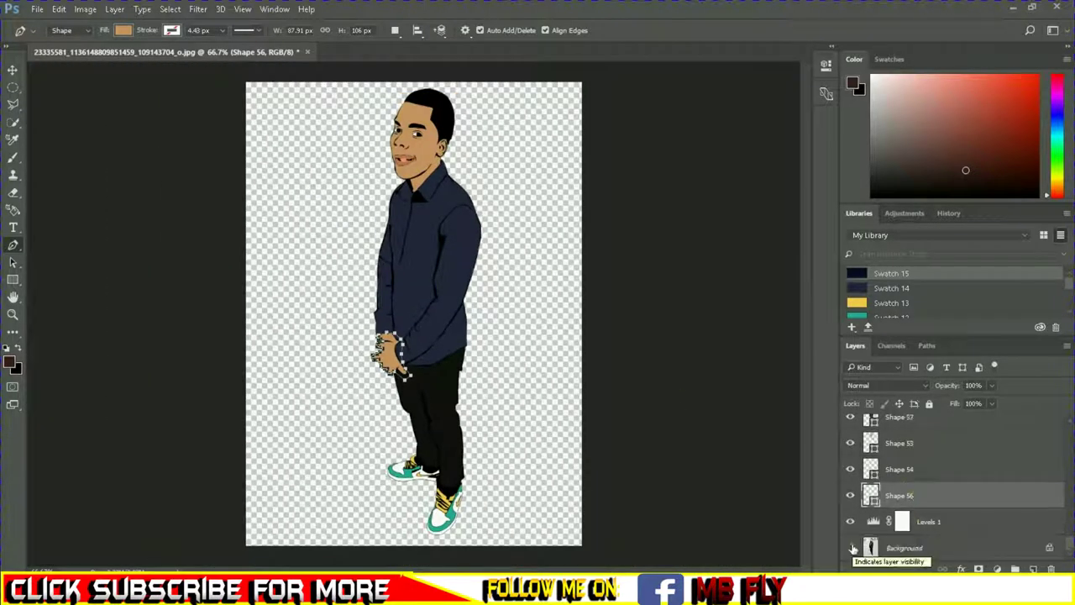
key("v")
left_click(435, 264)
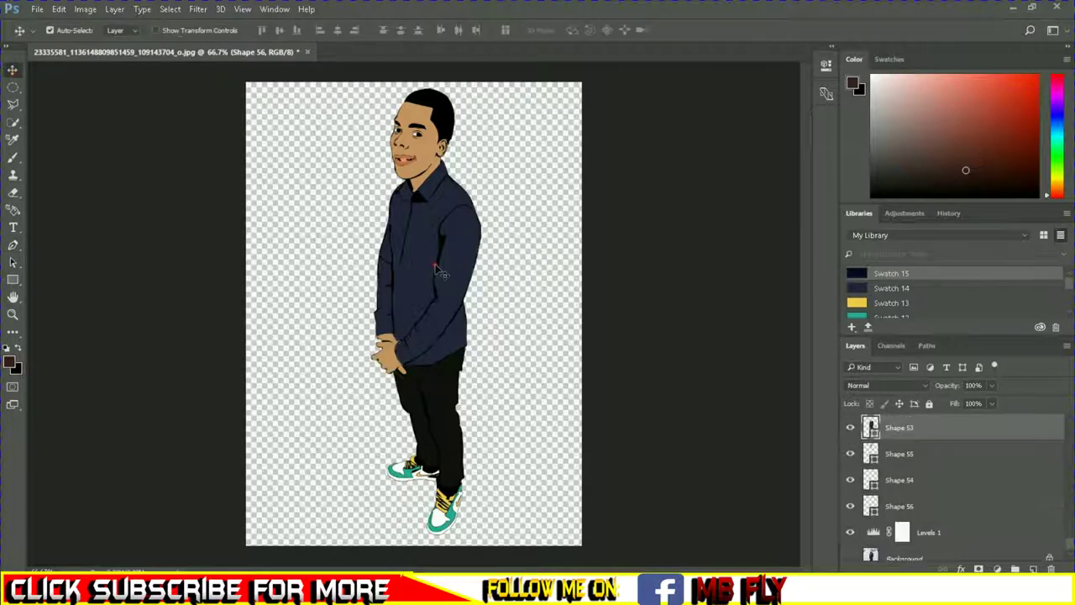
scroll(887, 548, "up", 1)
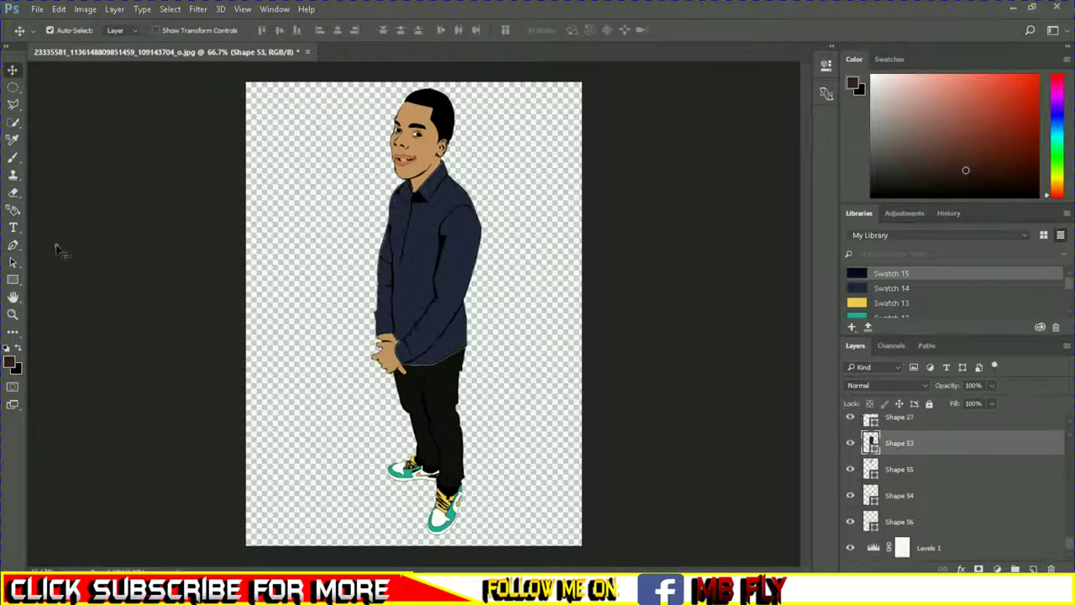
key("p")
left_click(123, 30)
left_click(26, 202)
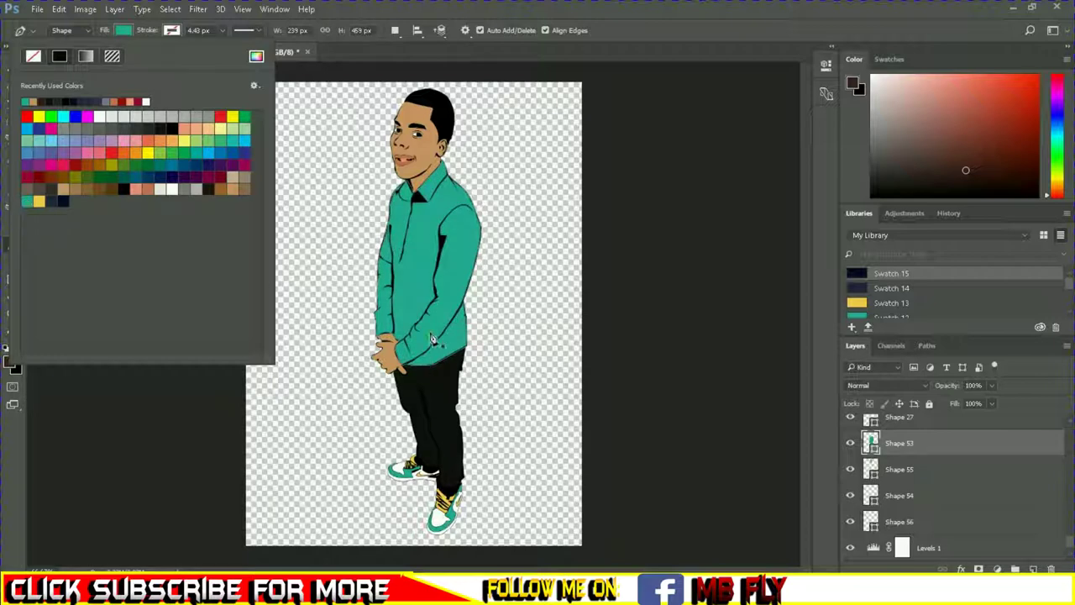
left_click(64, 198)
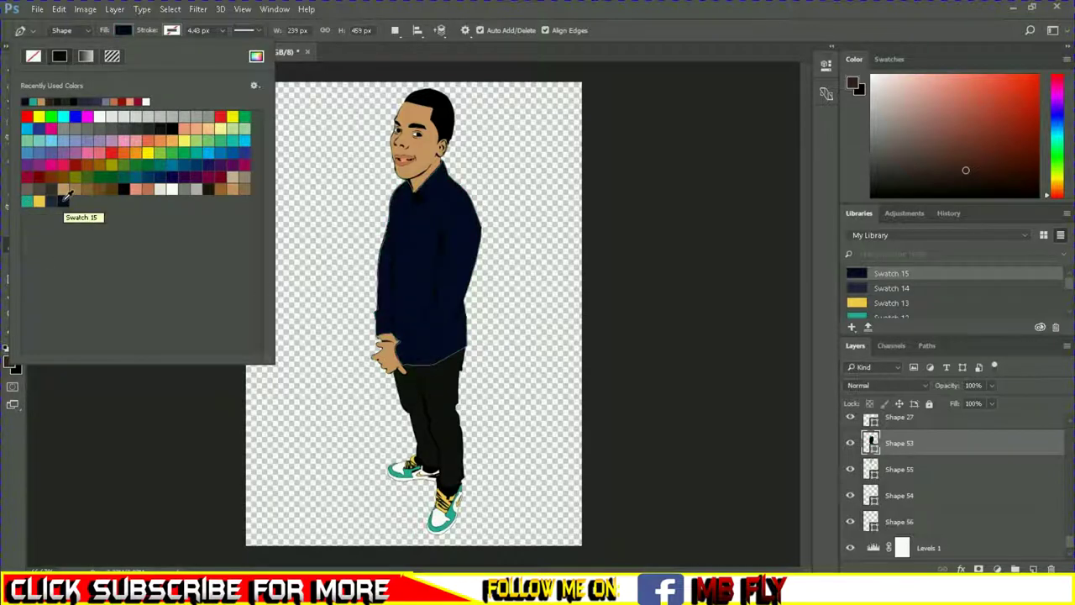
left_click(121, 32)
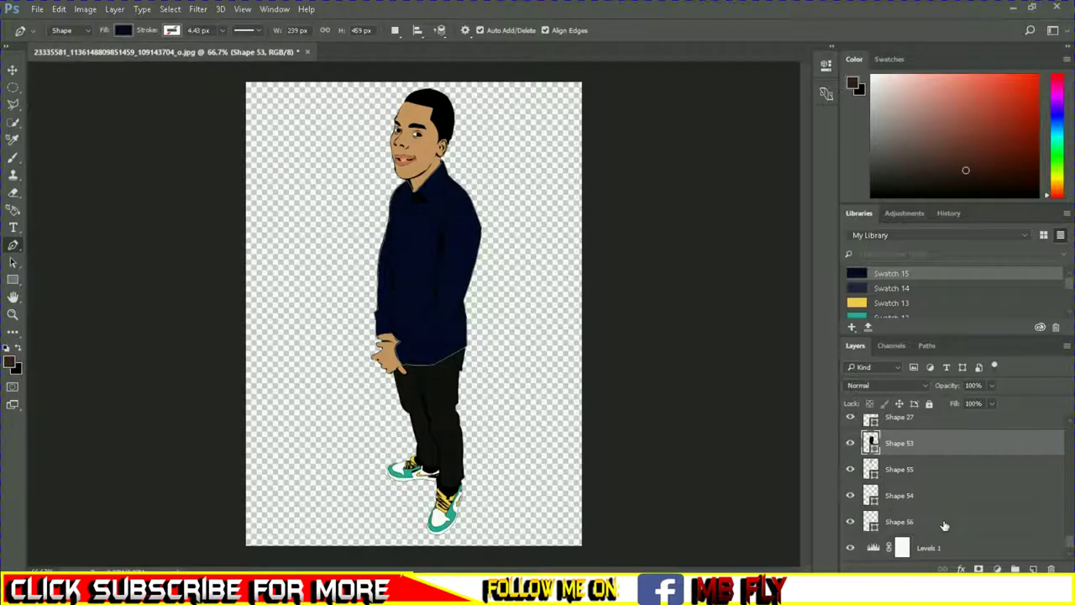
Step: Duplicate the Background layer and move the Background copy up the layer stack
left_click(909, 472)
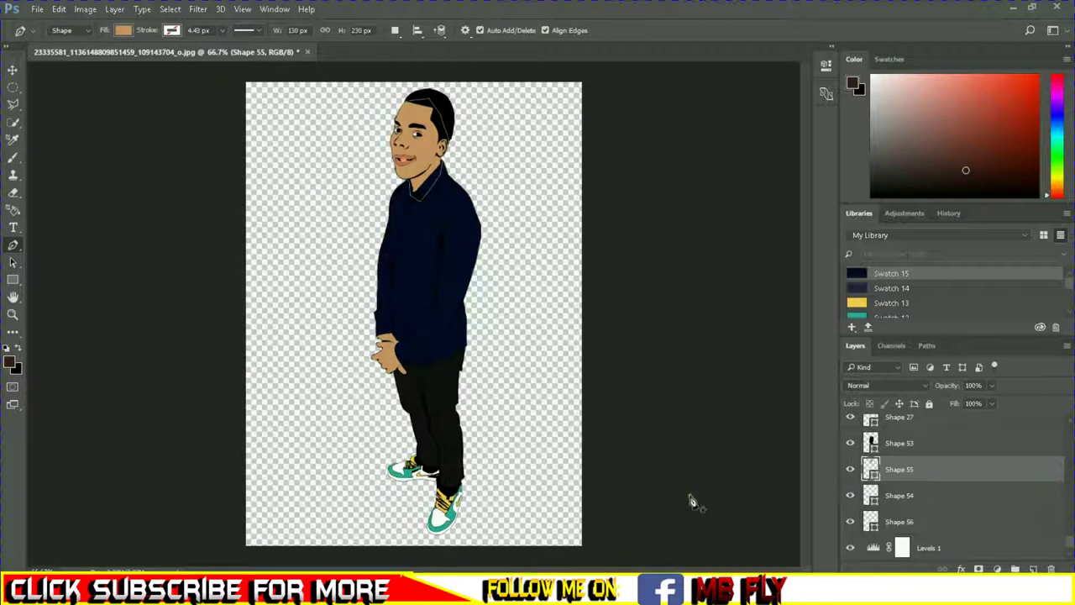
scroll(892, 499, "down", 1)
right_click(908, 553)
left_click(941, 390)
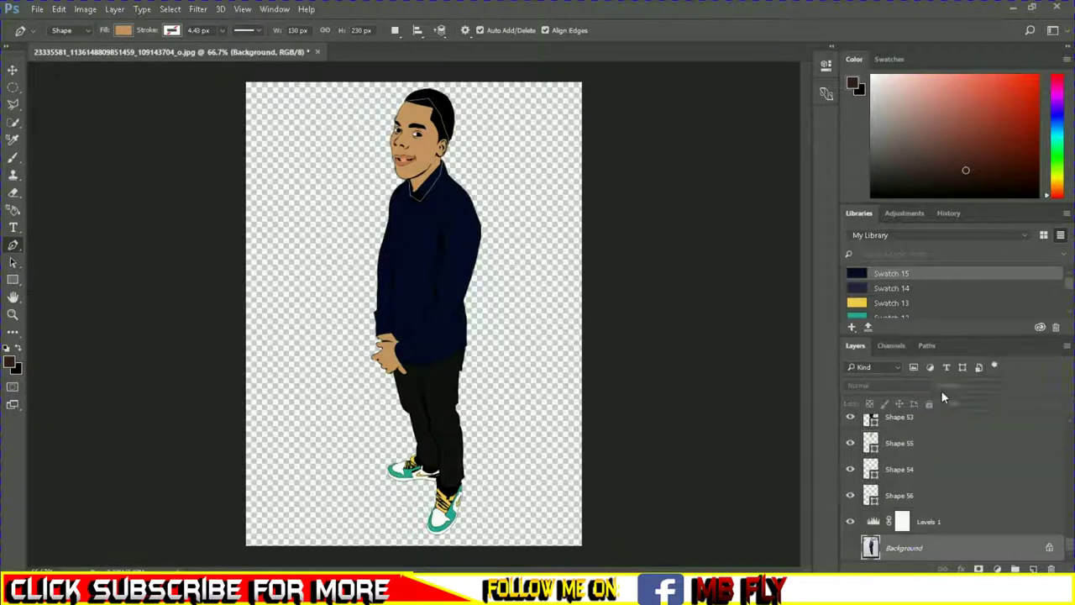
key("Return")
mouse_move(934, 547)
left_mouse_down()
mouse_move(938, 402)
mouse_move(932, 424)
left_mouse_up()
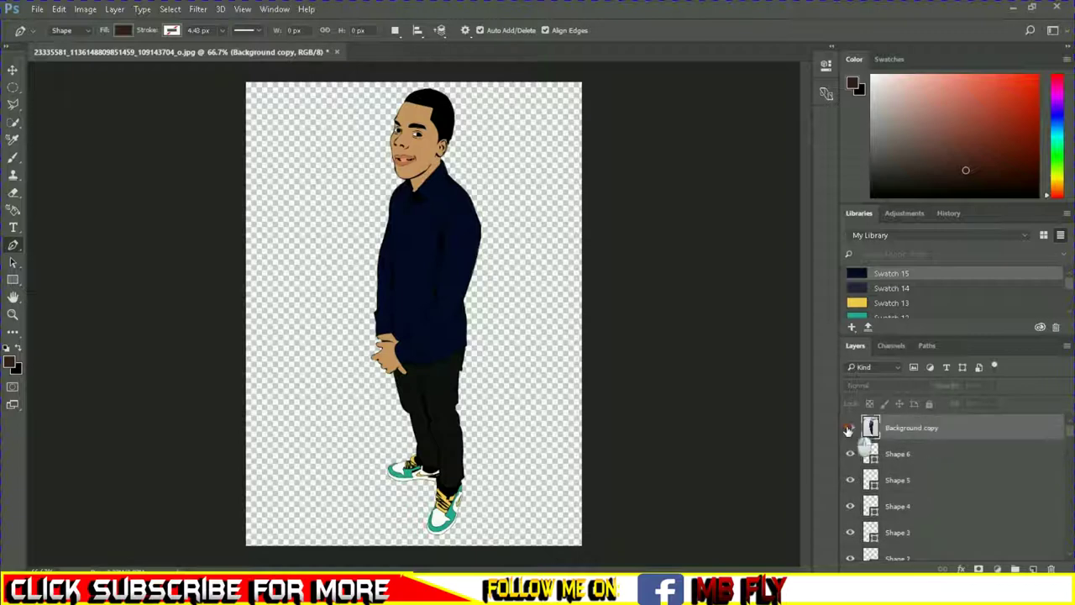
Step: With the reference photo shown, pen-trace the wristwatch outline on the Shape 55 layer
left_click(848, 430)
scroll(568, 346, "up", 1)
scroll(568, 346, "up", 3)
scroll(567, 346, "down", 1)
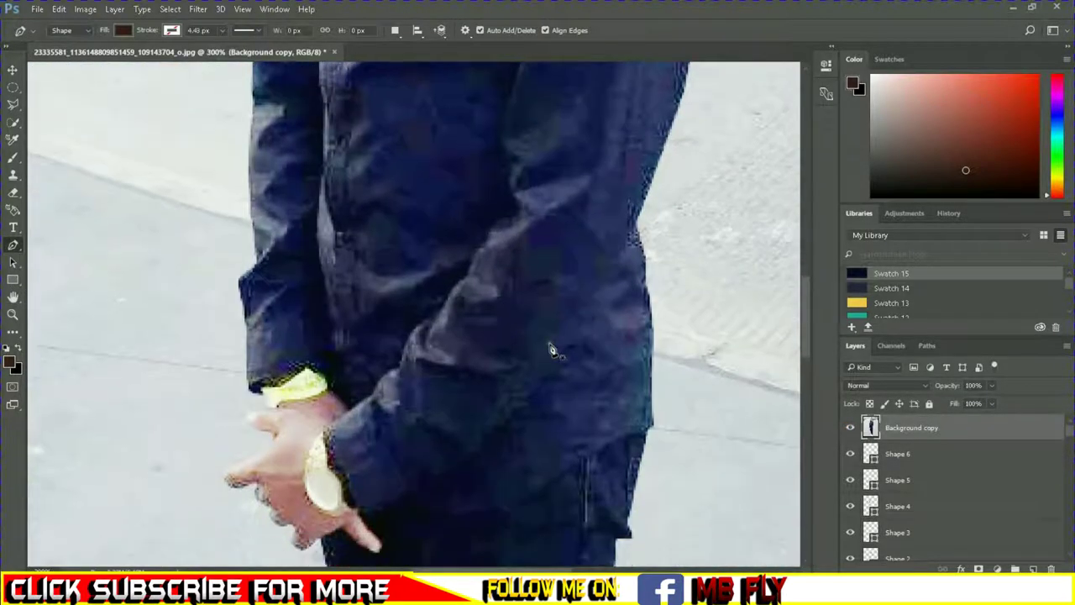
scroll(1006, 494, "down", 5)
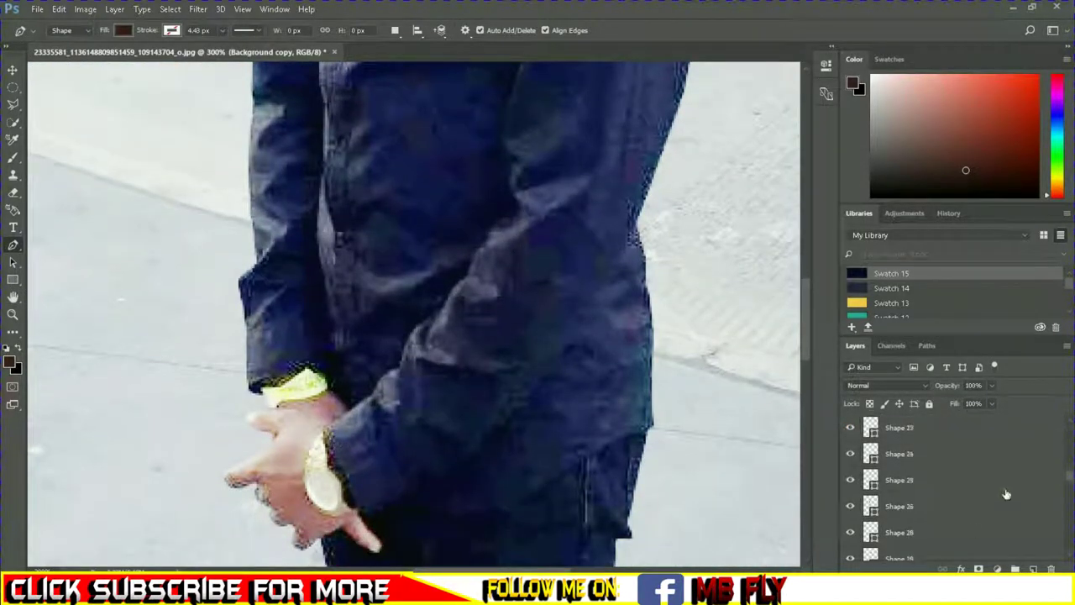
scroll(923, 483, "down", 5)
left_click(924, 495)
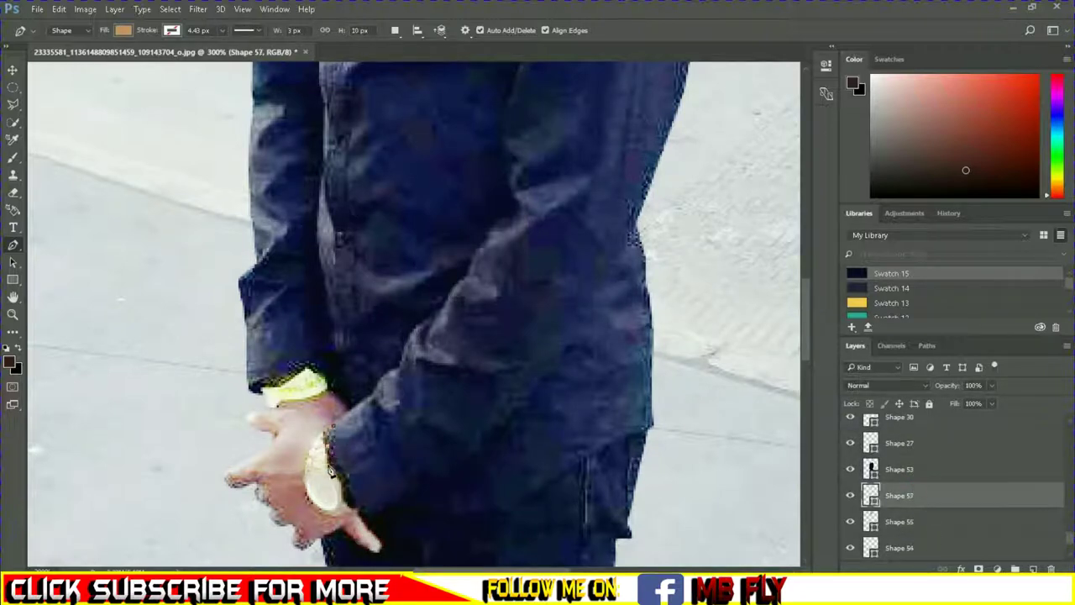
left_click(354, 476)
left_click_drag(300, 475, 306, 445)
left_click(315, 448)
Step: Hide Background copy and give the watch a yellow fill and a black stroke of about 0.8 px
scroll(881, 468, "up", 5)
scroll(882, 469, "up", 5)
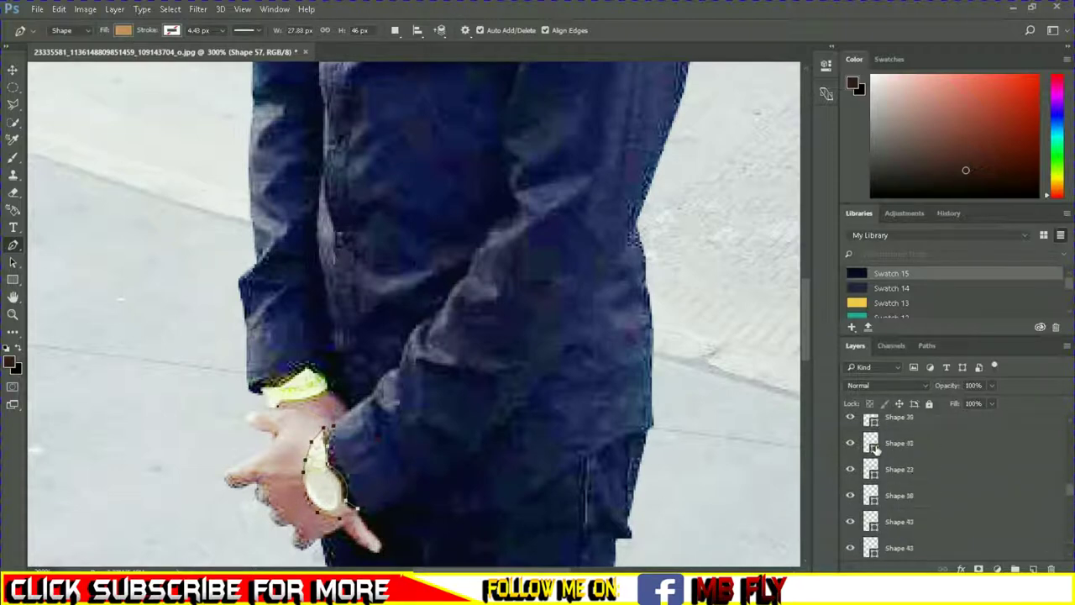
scroll(865, 445, "up", 5)
left_click(850, 429)
left_click(124, 31)
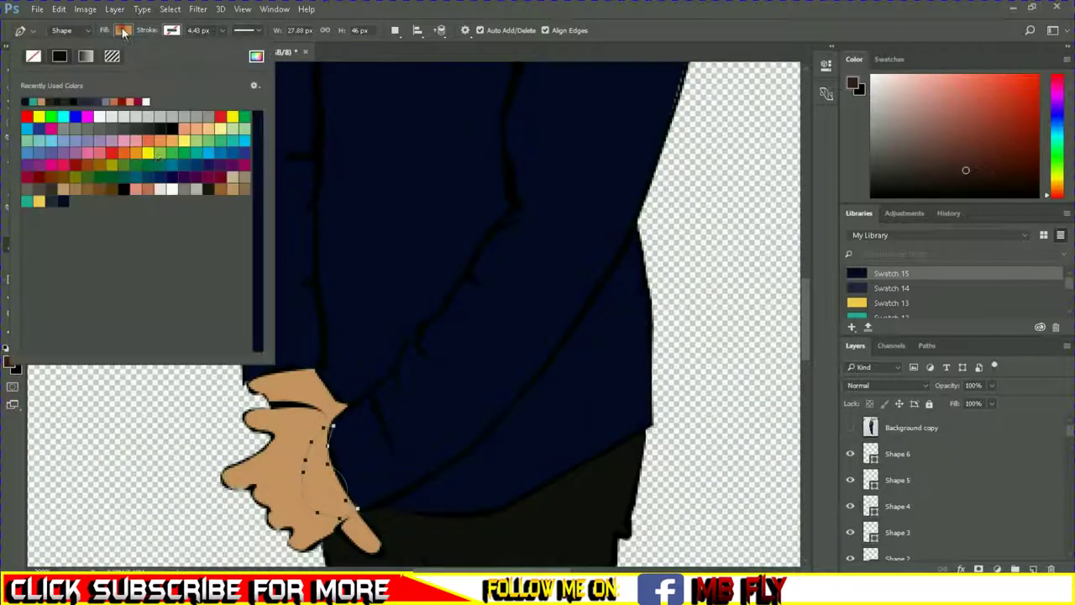
left_click(152, 149)
left_click(178, 30)
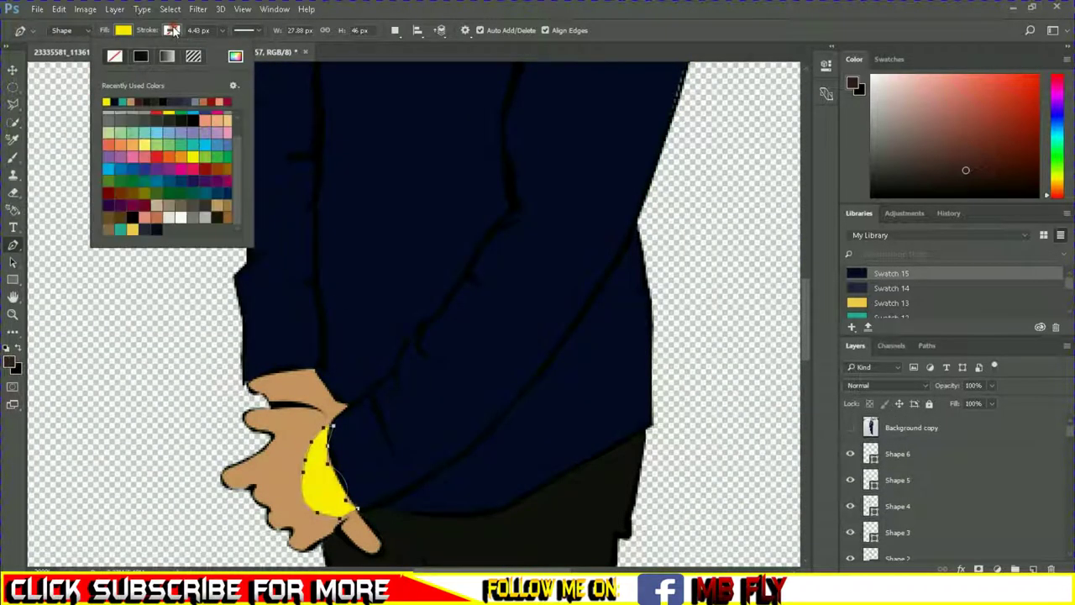
left_click(140, 56)
left_click_drag(223, 52, 216, 50)
Step: Draw a small 18 px round Ellipse dial on top of the watch
right_click(12, 280)
left_click(67, 299)
left_click_drag(312, 478, 356, 517)
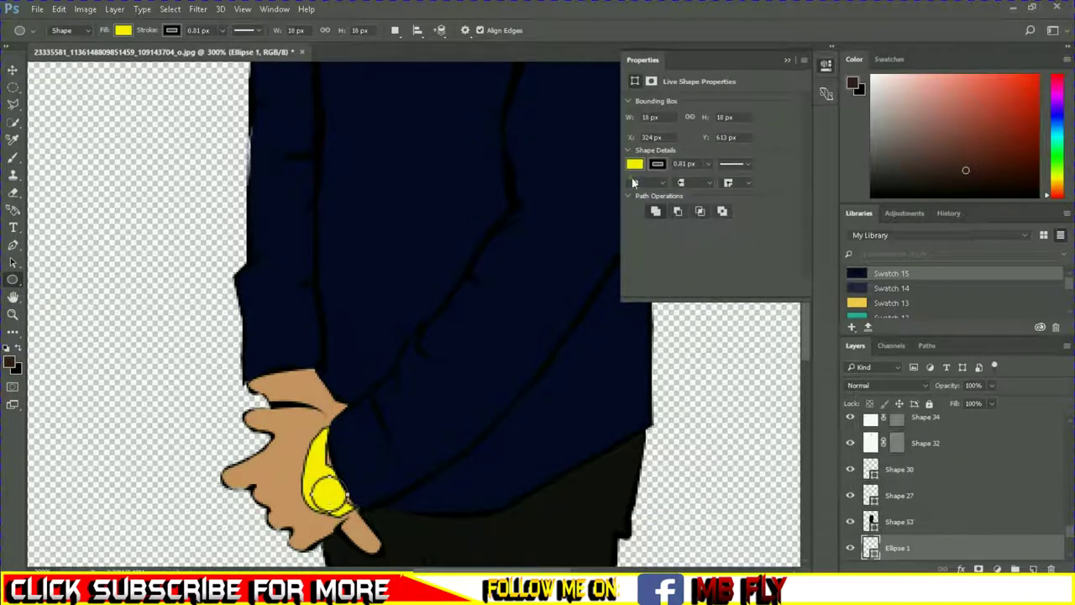
Step: Make the dial white and nudge it slightly up and left
left_click(634, 163)
scroll(699, 317, "down", 2)
left_click(733, 353)
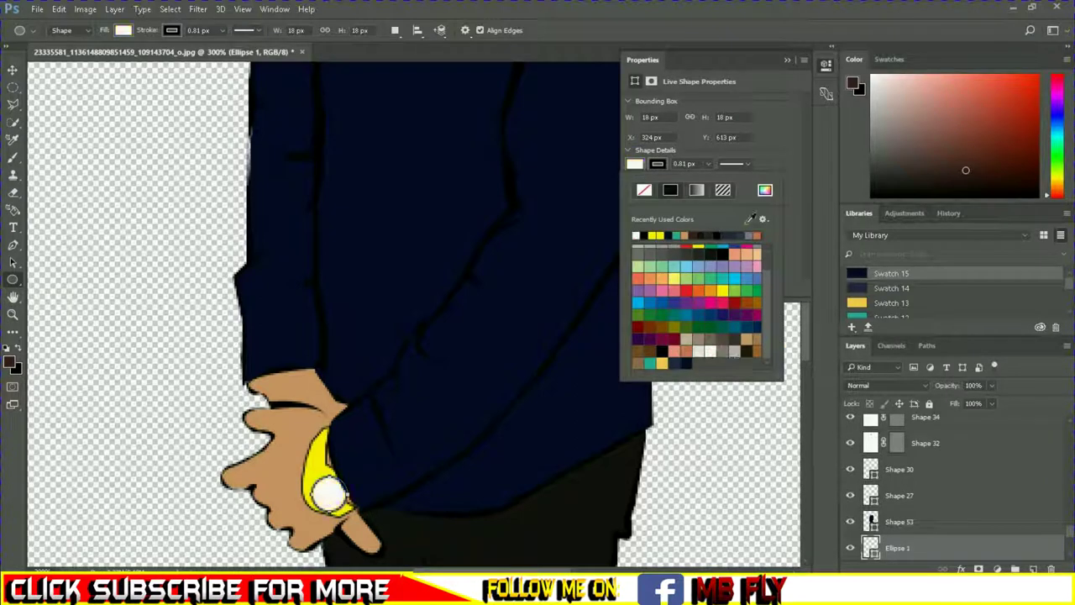
left_click(13, 69)
left_click_drag(330, 496, 323, 490)
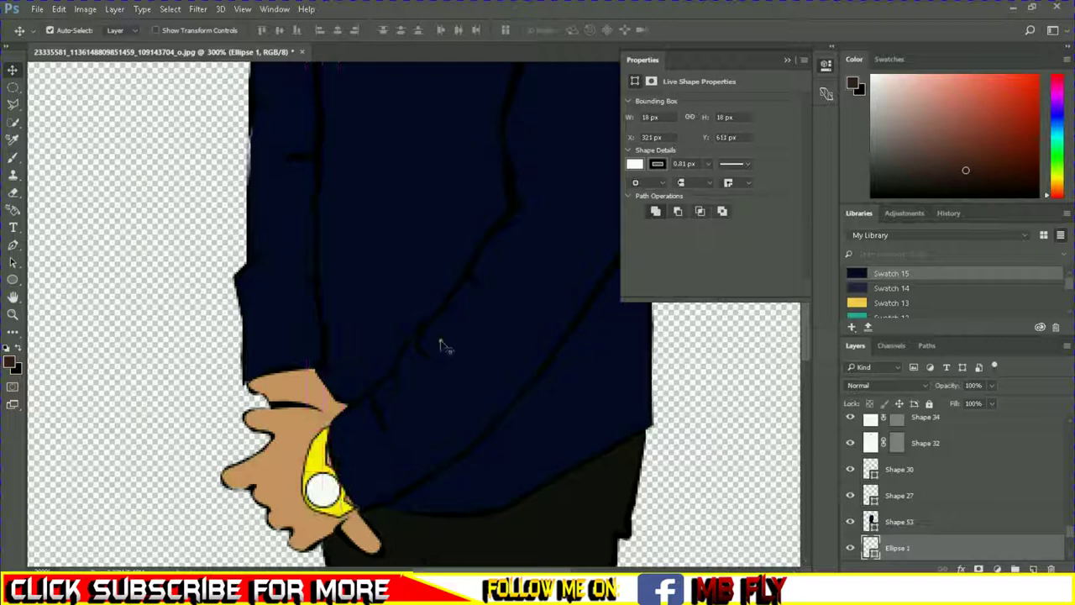
left_click(786, 63)
scroll(563, 251, "down", 1)
left_click(322, 435)
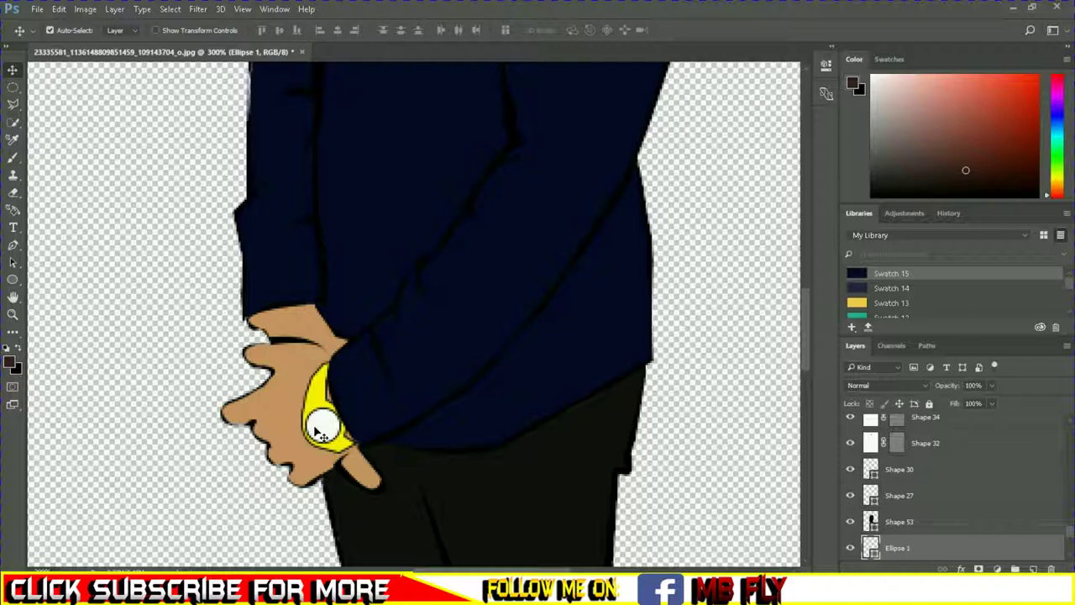
Step: Check the reference photo, then pen-draw a small upright watch hand on the dial
scroll(844, 474, "up", 3)
scroll(844, 487, "up", 2)
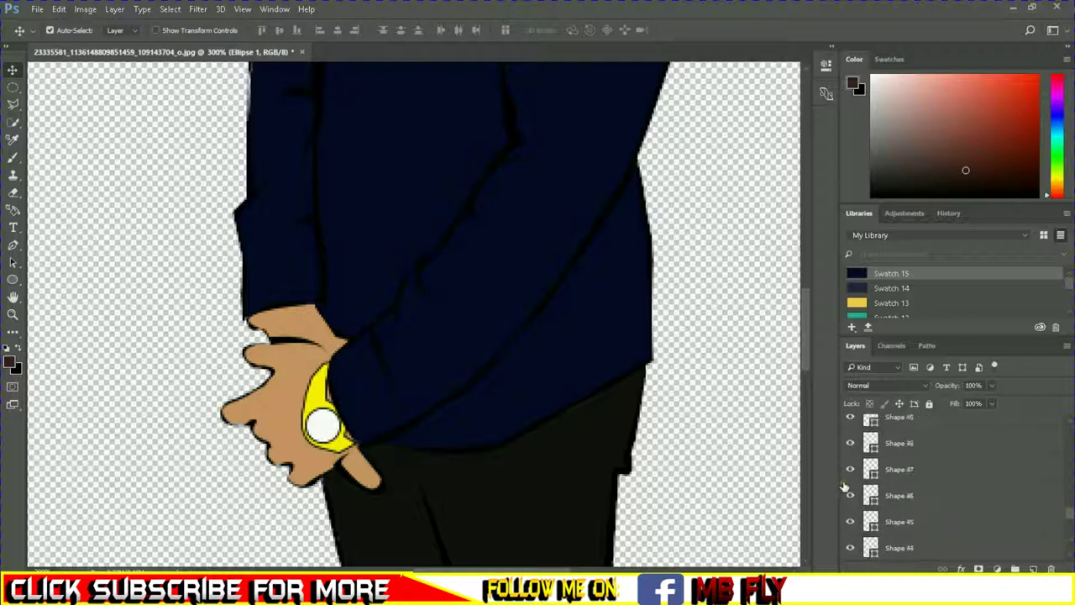
scroll(844, 487, "down", 5)
left_click(850, 427)
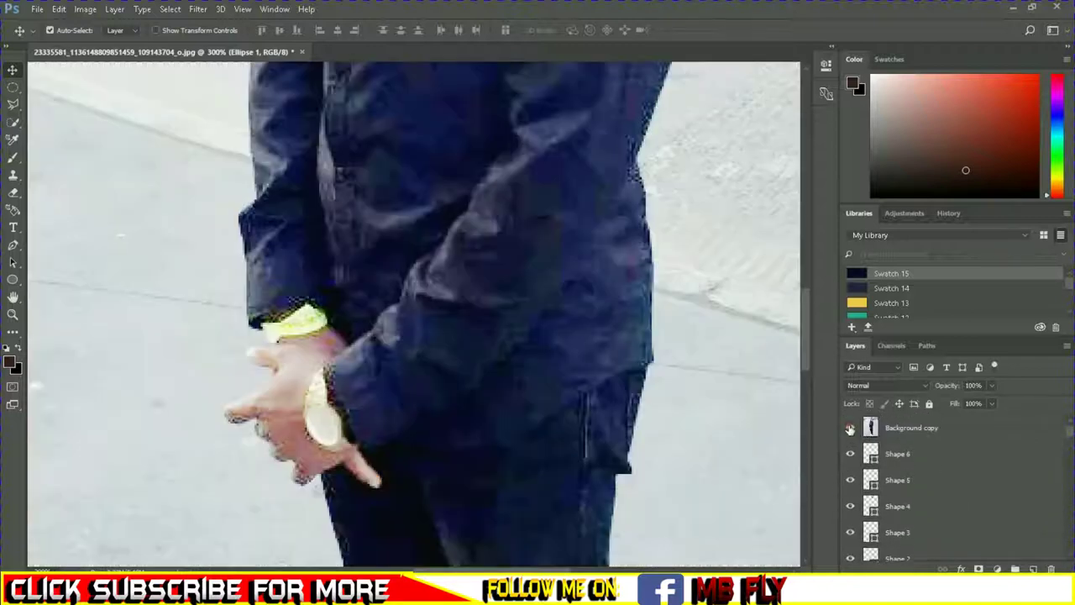
left_click(850, 428)
left_click(12, 247)
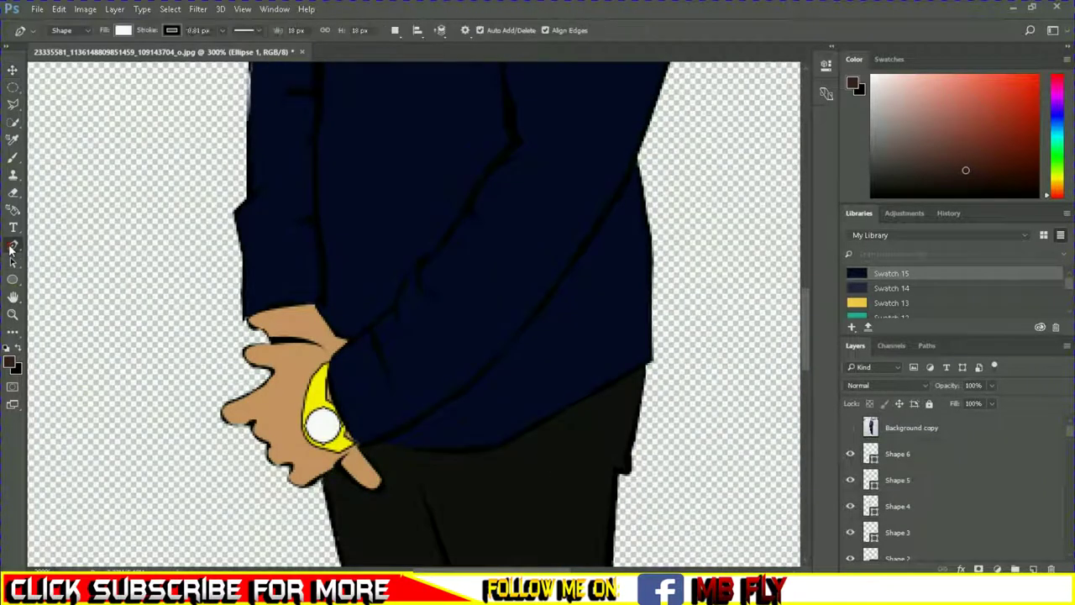
left_click(124, 38)
left_click(179, 199)
left_click(327, 442)
left_click(323, 431)
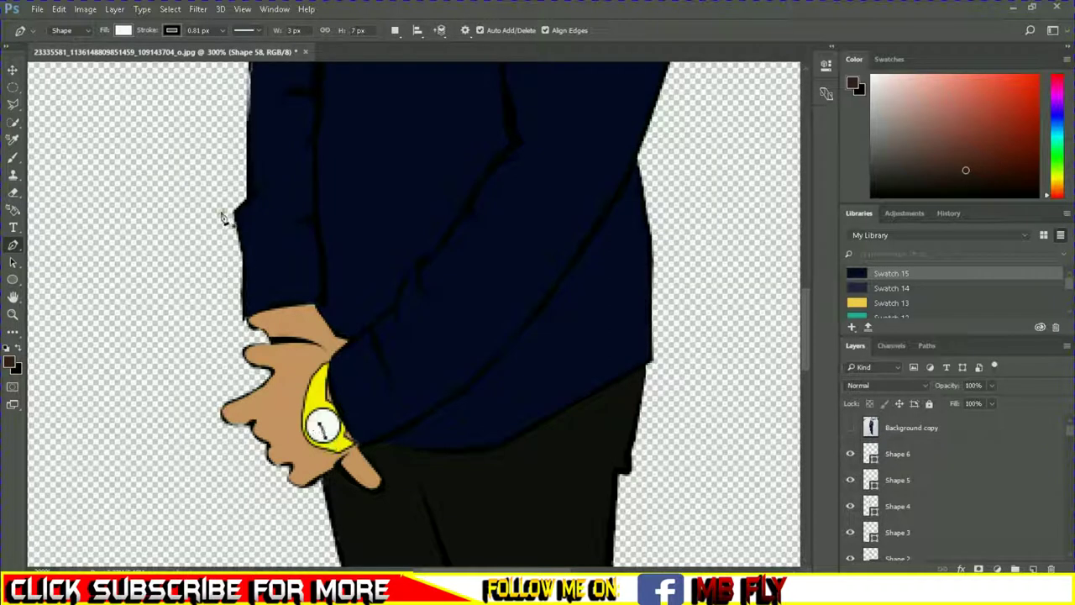
Step: Set the hand fill to black, add a short horizontal hand, and reselect Background copy
left_click(123, 30)
left_click(130, 183)
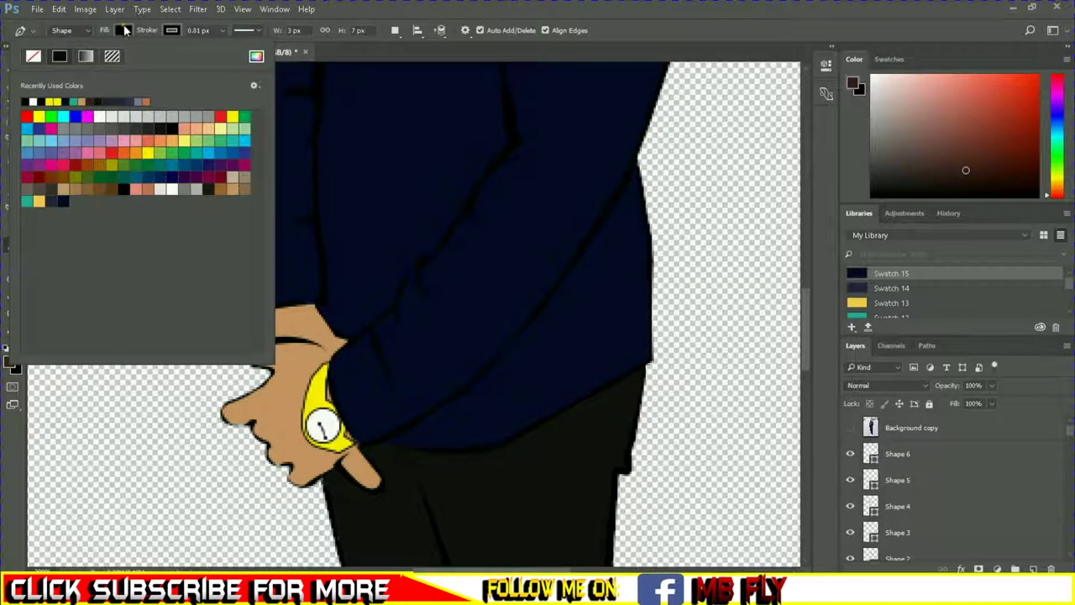
key("Return")
left_click(340, 422)
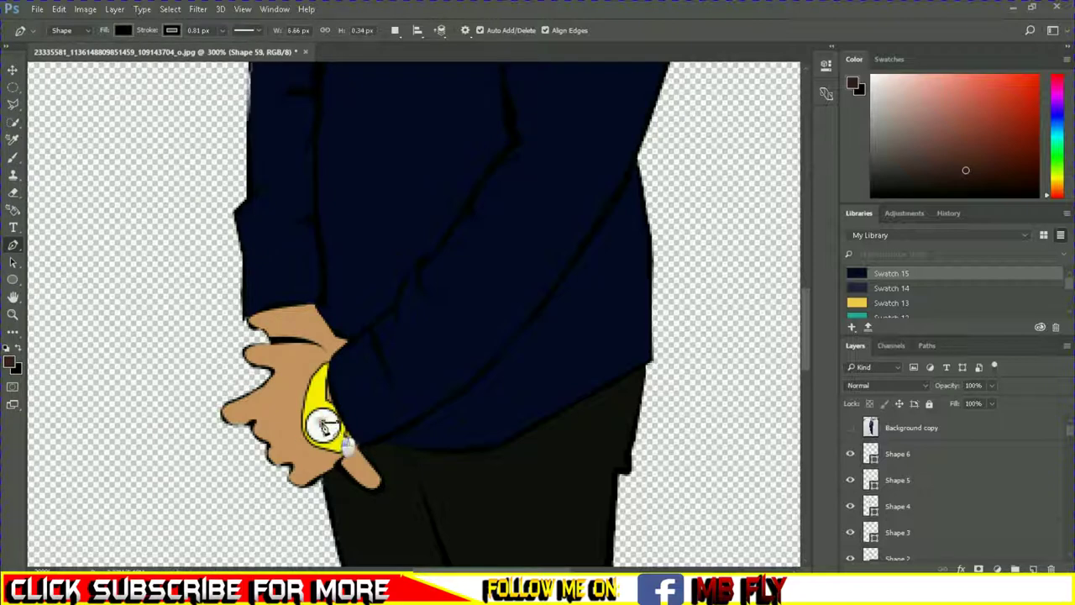
left_click(124, 30)
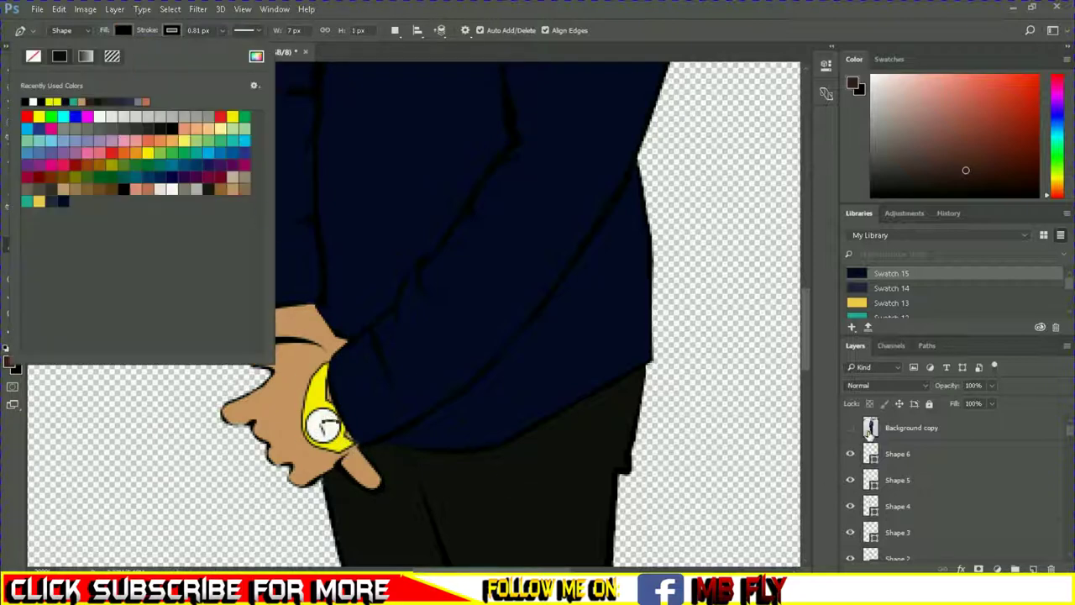
left_click(911, 430)
scroll(672, 403, "up", 3)
scroll(700, 487, "up", 5)
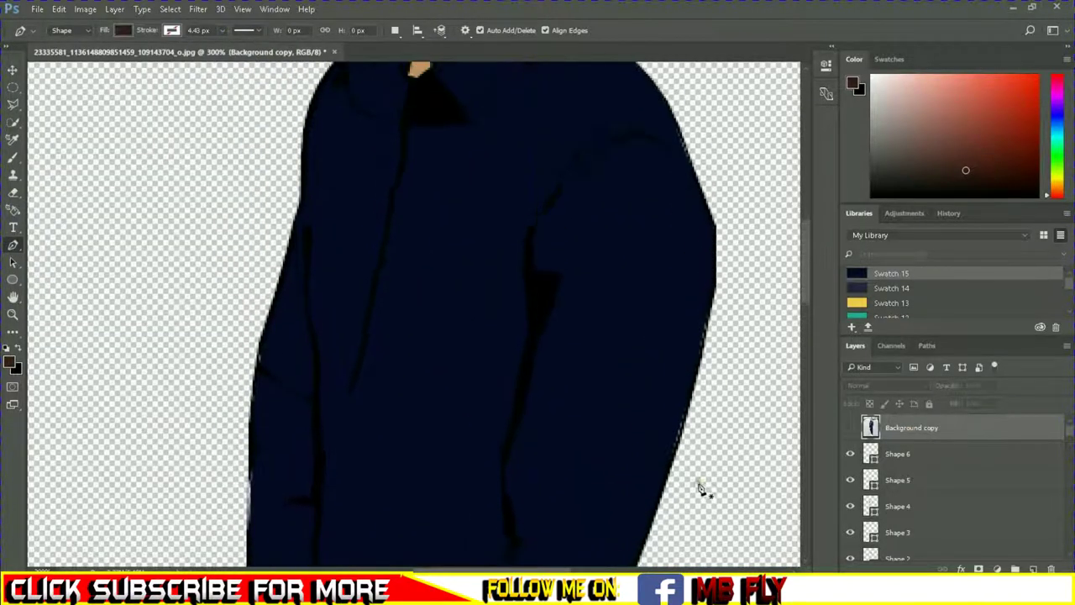
Step: With the reference photo visible, pen-trace a shape around both eyes and eyebrow area
scroll(700, 487, "up", 5)
scroll(700, 490, "up", 5)
left_click(850, 427)
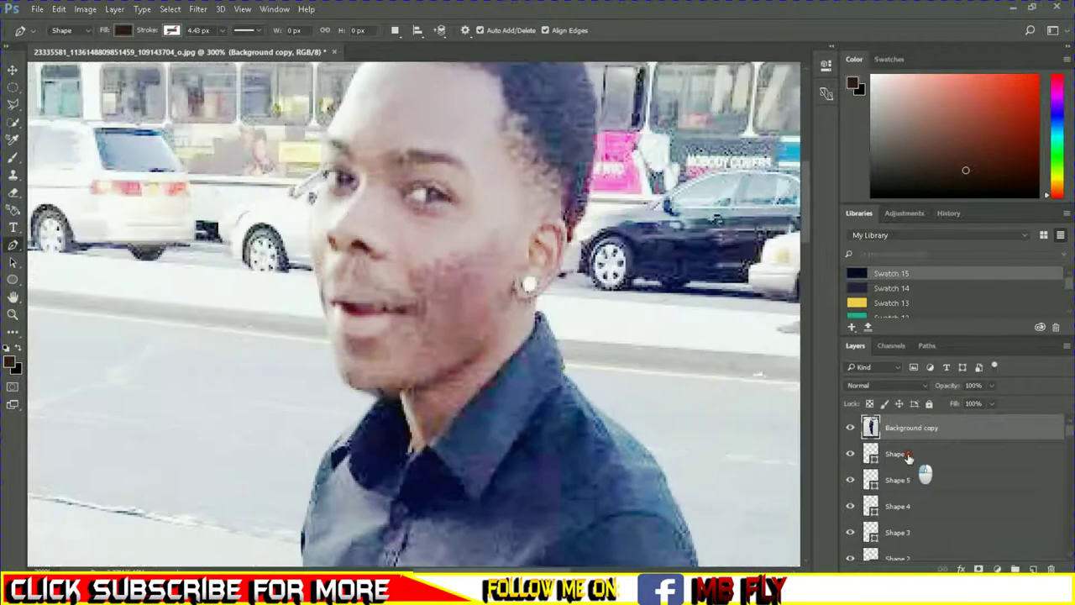
left_click(907, 454)
left_click(323, 161)
left_click(365, 164)
left_click(466, 175)
left_click(472, 200)
left_click(466, 224)
left_click(428, 225)
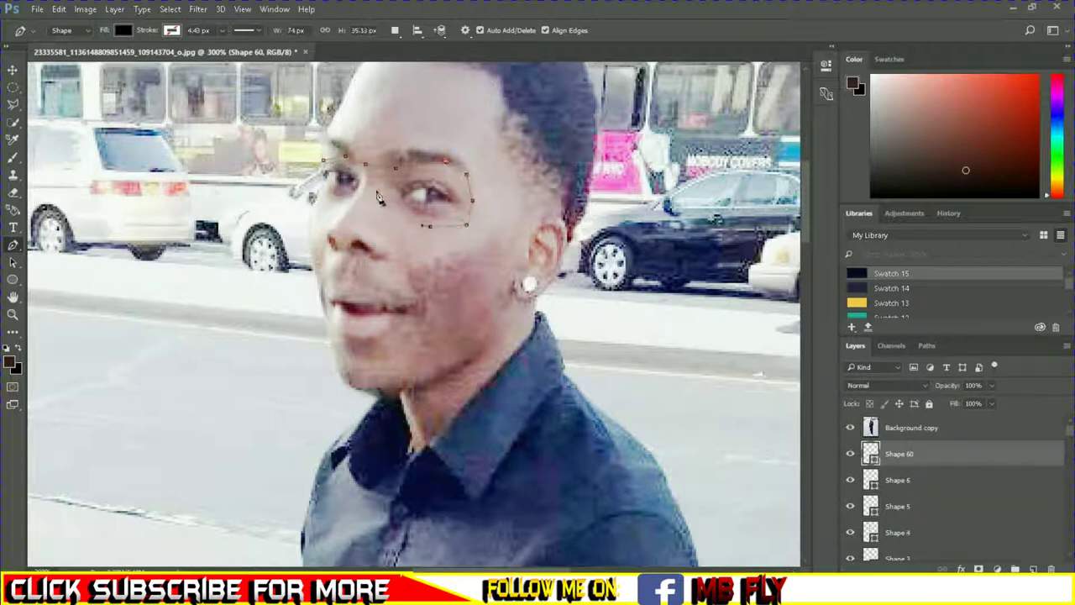
left_click(355, 194)
left_click(323, 160)
Step: Hide the photo, set the eye shape to 22% opacity, rasterize it, and pick a large soft eraser
left_click(850, 427)
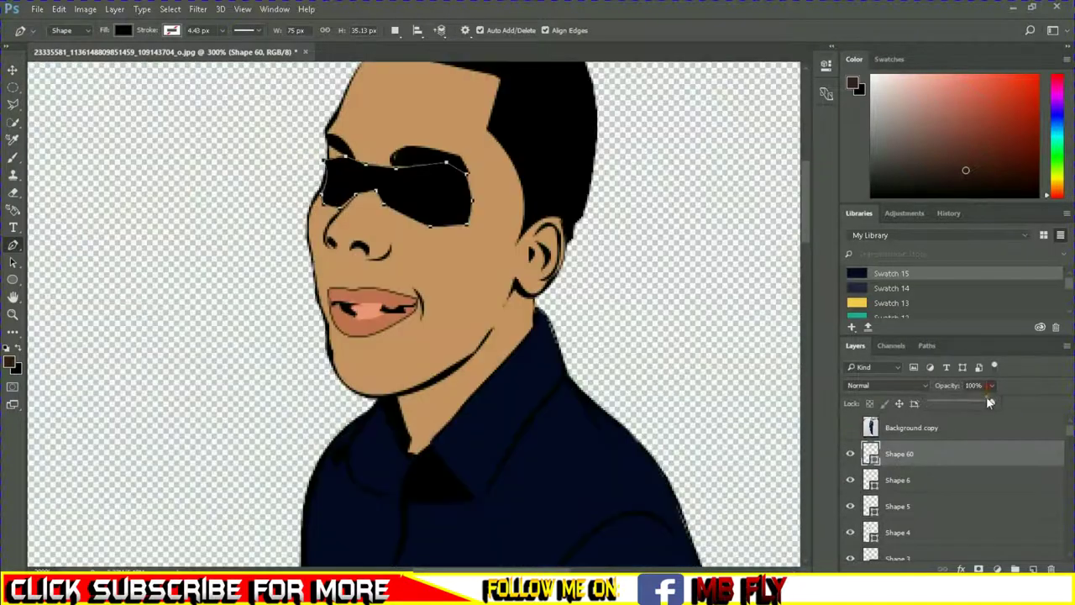
left_click_drag(953, 402, 942, 402)
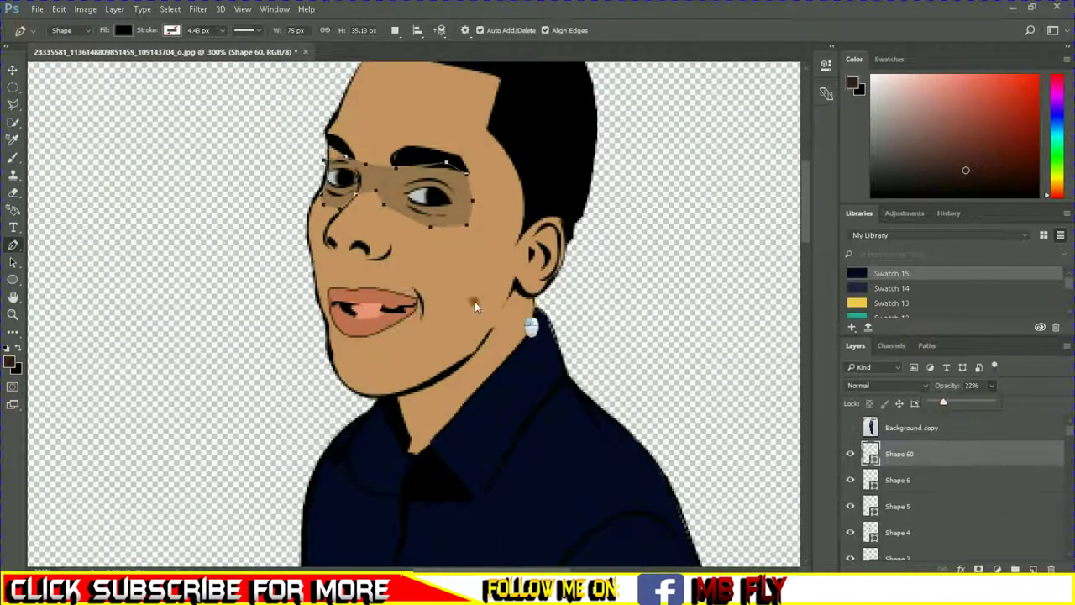
left_click(12, 192)
left_click(487, 224)
right_click(545, 307)
left_click_drag(644, 343, 619, 344)
key("Return")
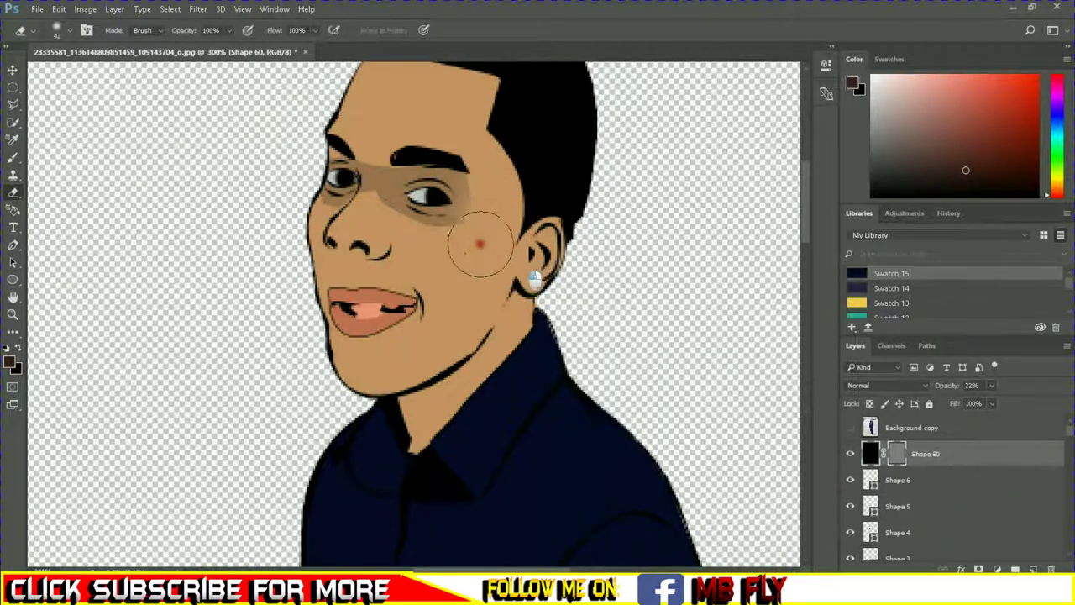
Step: Soften the shading by erasing below the right eye and near the nose and temple
left_click_drag(382, 240, 436, 222)
right_click(501, 273)
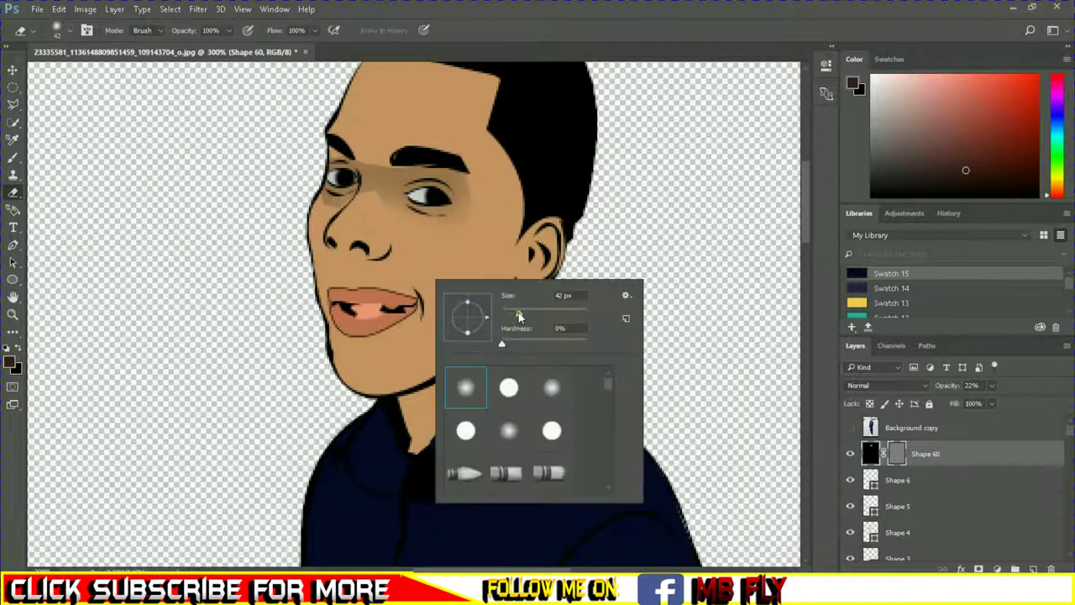
key("Return")
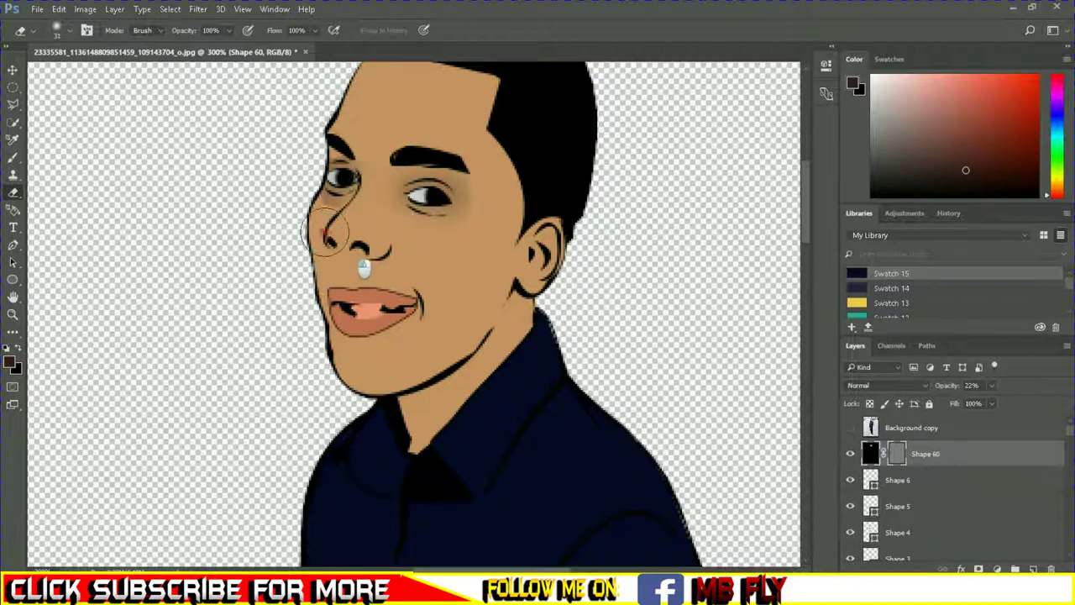
left_click_drag(492, 168, 503, 210)
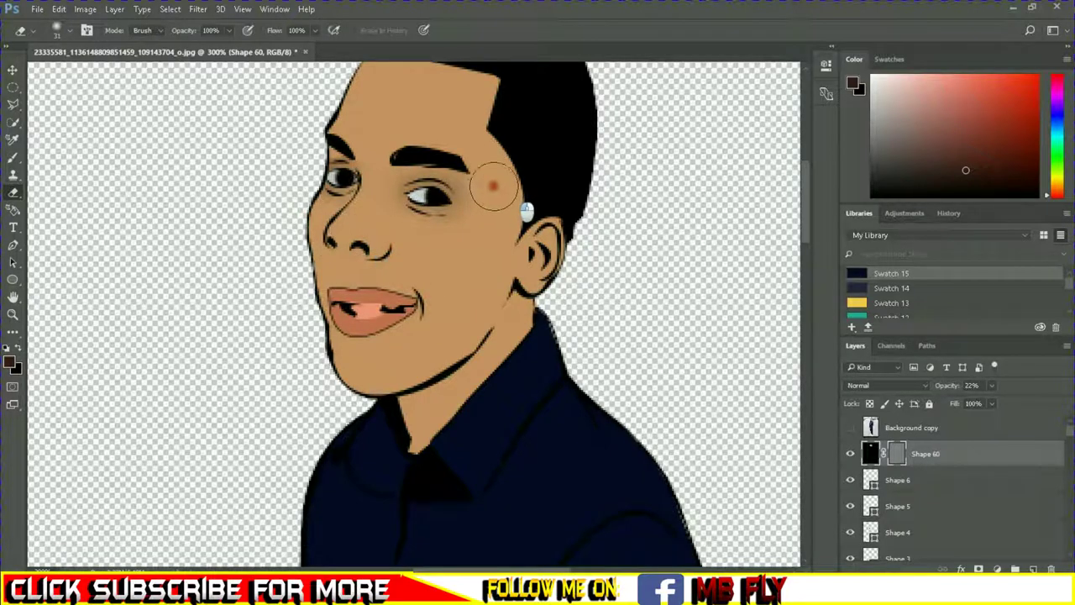
left_click(850, 428)
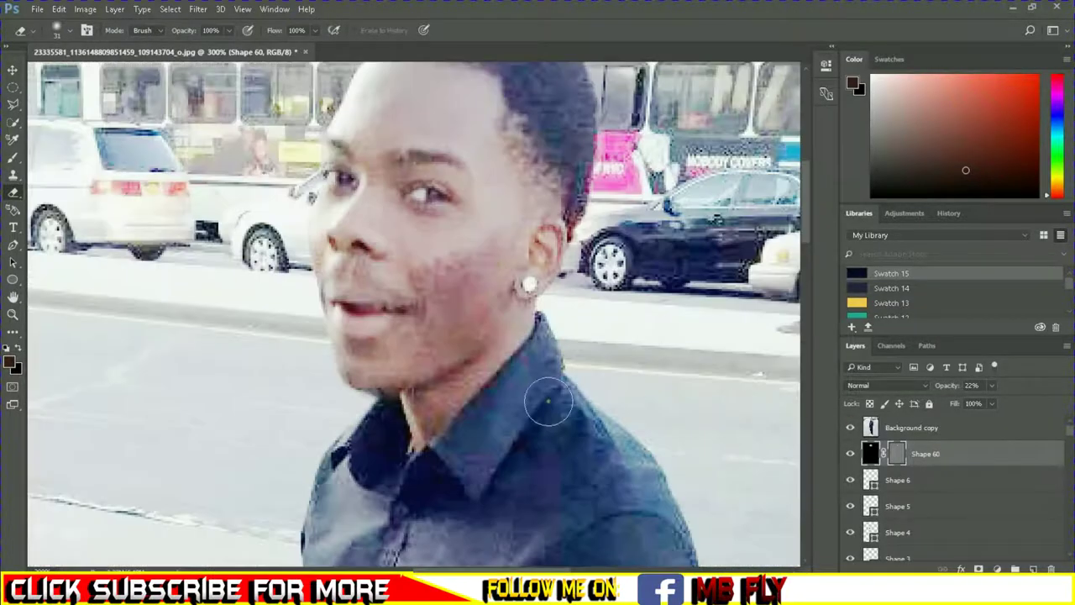
left_click(13, 244)
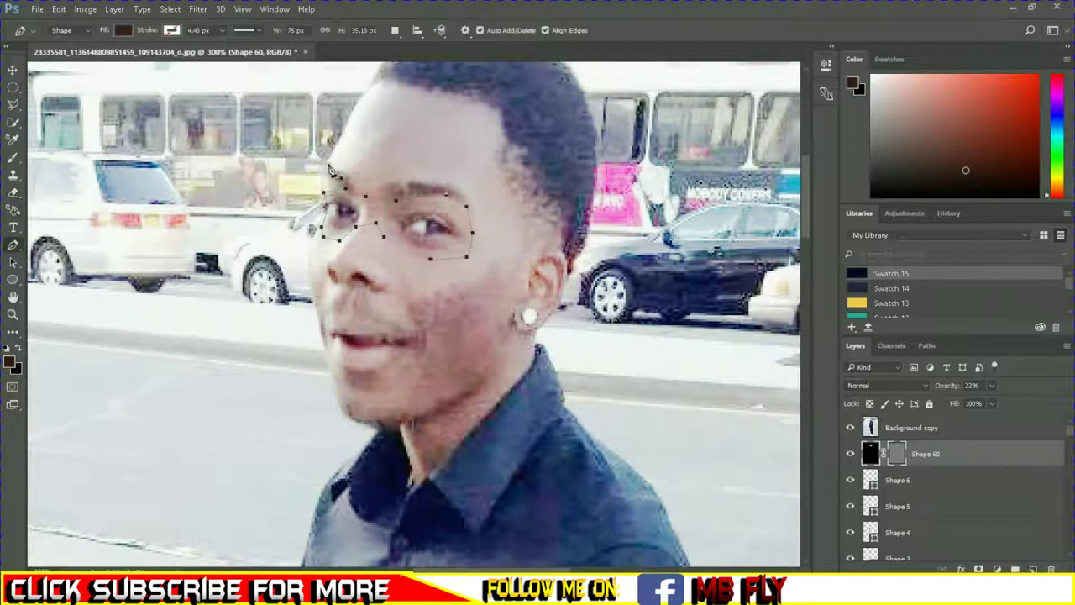
Step: Pen-trace the middle of the face from the hairline around the cheeks and mouth
left_click(329, 164)
left_click(351, 124)
left_click(404, 106)
left_click(444, 133)
left_click(496, 180)
left_click(501, 248)
left_click(473, 280)
left_click(434, 288)
left_click(408, 311)
left_click(430, 330)
left_click(358, 313)
left_click(328, 306)
left_click(313, 270)
left_click(314, 247)
left_click(317, 228)
left_click(324, 205)
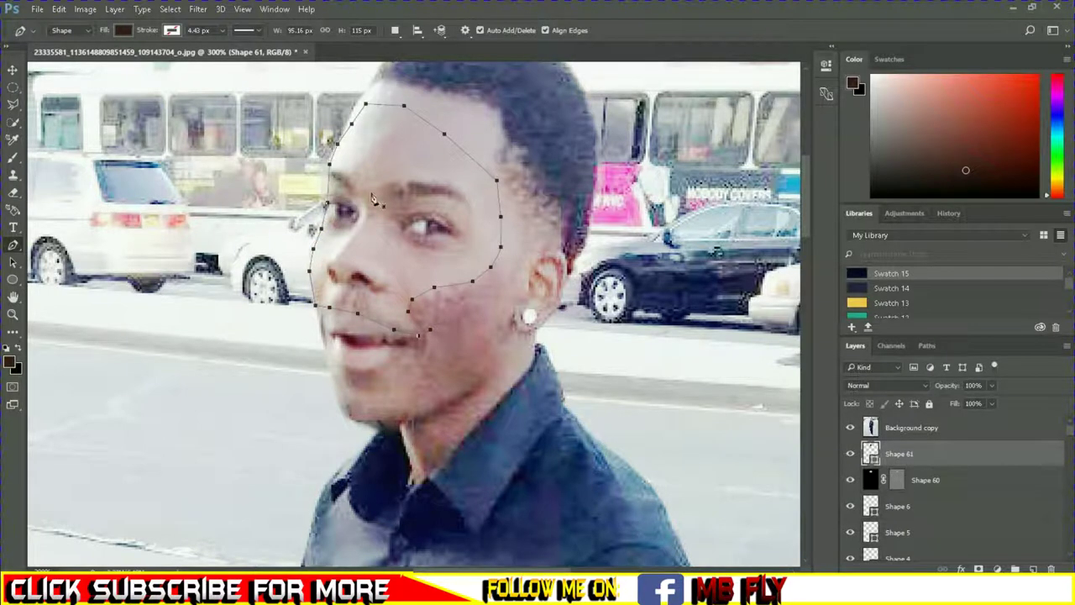
Step: Hide the photo, fill the face shape white, lower its opacity, and rasterize it
left_click(850, 430)
left_click(123, 30)
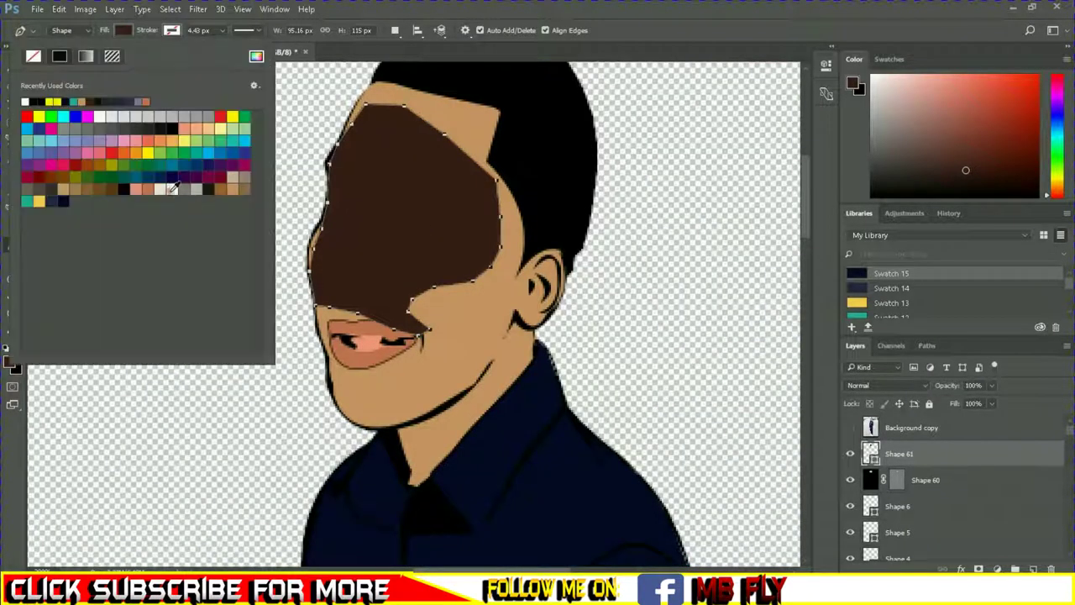
double_click(160, 188)
left_click_drag(963, 401, 943, 402)
left_click(13, 192)
left_click(486, 233)
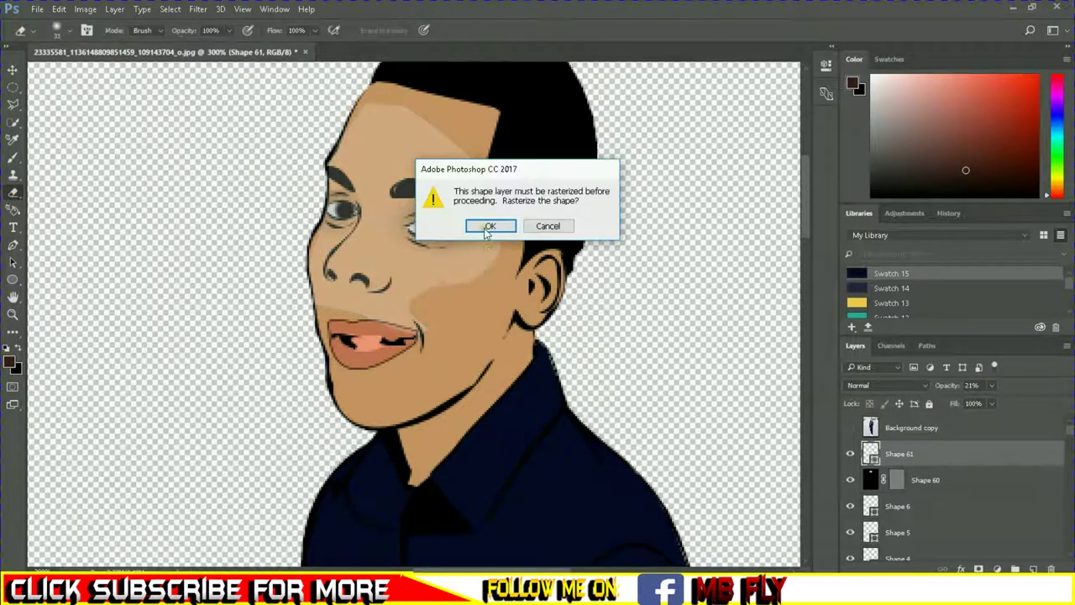
Step: Erase the overlay edges along both cheeks and set the highlight to 14% opacity
mouse_move(479, 288)
left_mouse_down()
mouse_move(382, 346)
mouse_move(520, 245)
mouse_move(384, 108)
left_mouse_up()
mouse_move(285, 283)
left_mouse_down()
mouse_move(288, 240)
mouse_move(397, 158)
left_mouse_up()
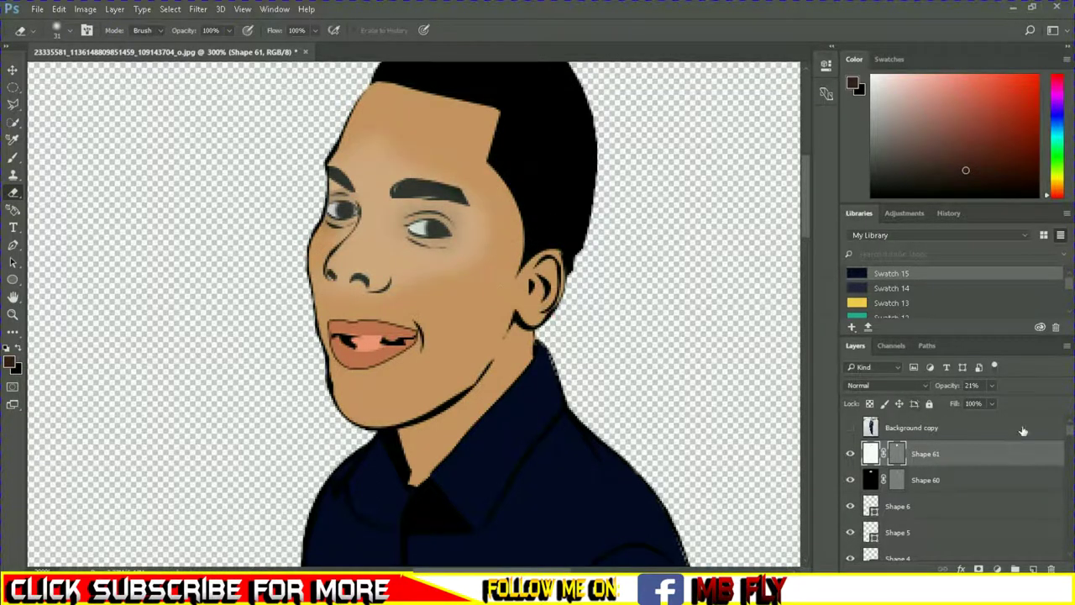
left_click_drag(993, 405, 989, 401)
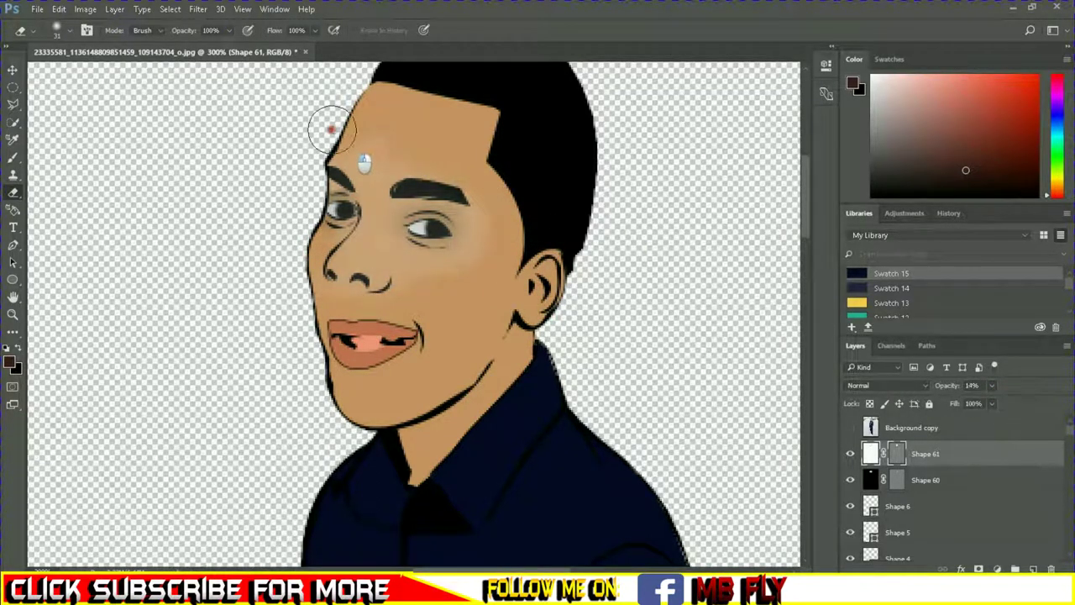
left_click(12, 70)
left_click(566, 242)
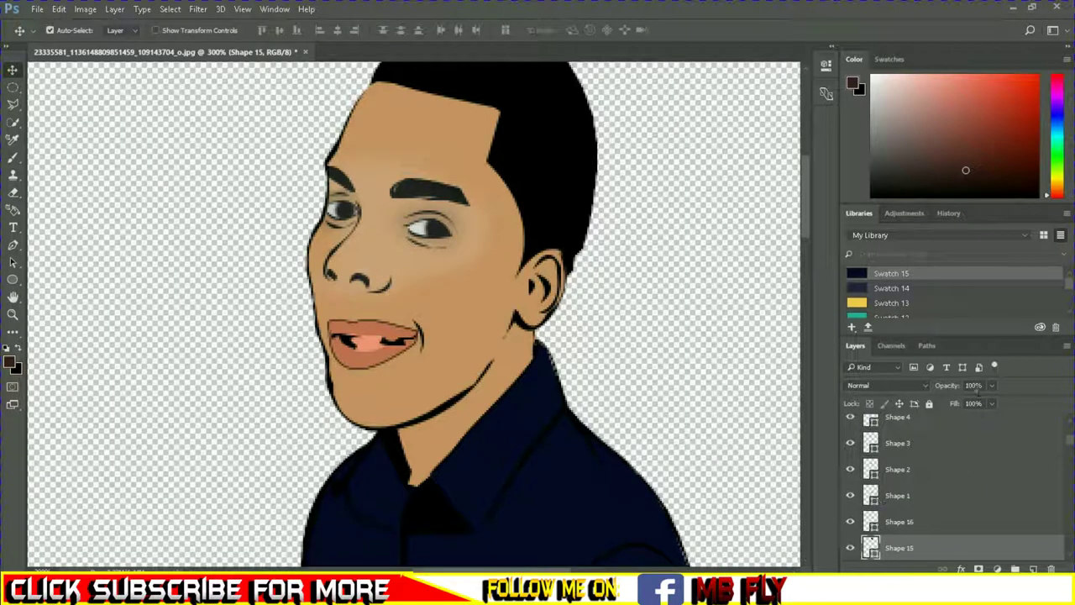
Step: Lower the hair and face skin opacities and show Background copy as reference
left_click_drag(989, 405, 975, 404)
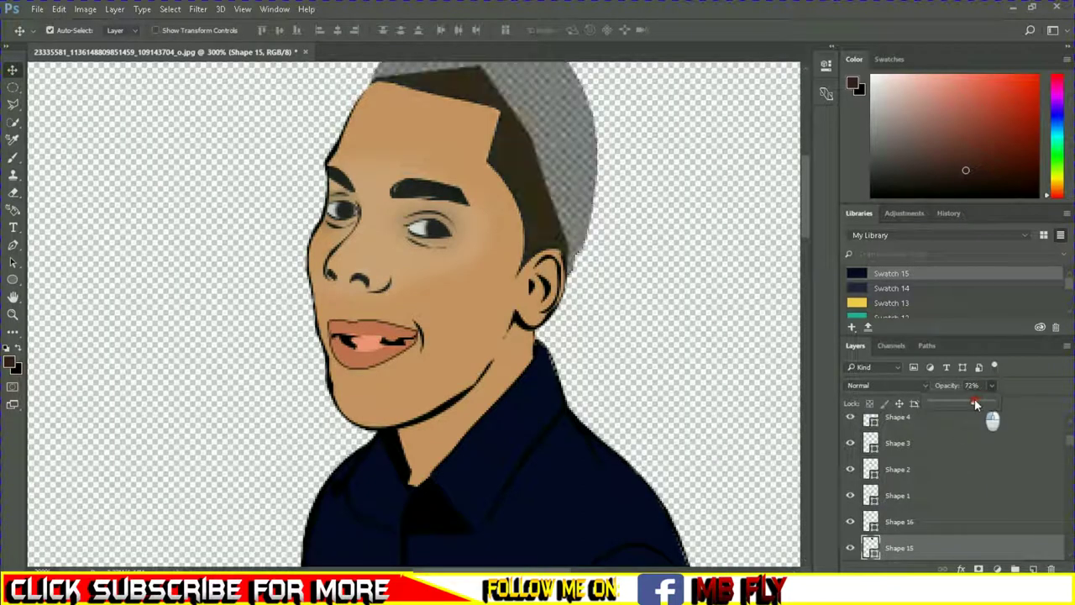
left_click(514, 306)
left_click(991, 384)
left_click_drag(972, 404, 954, 404)
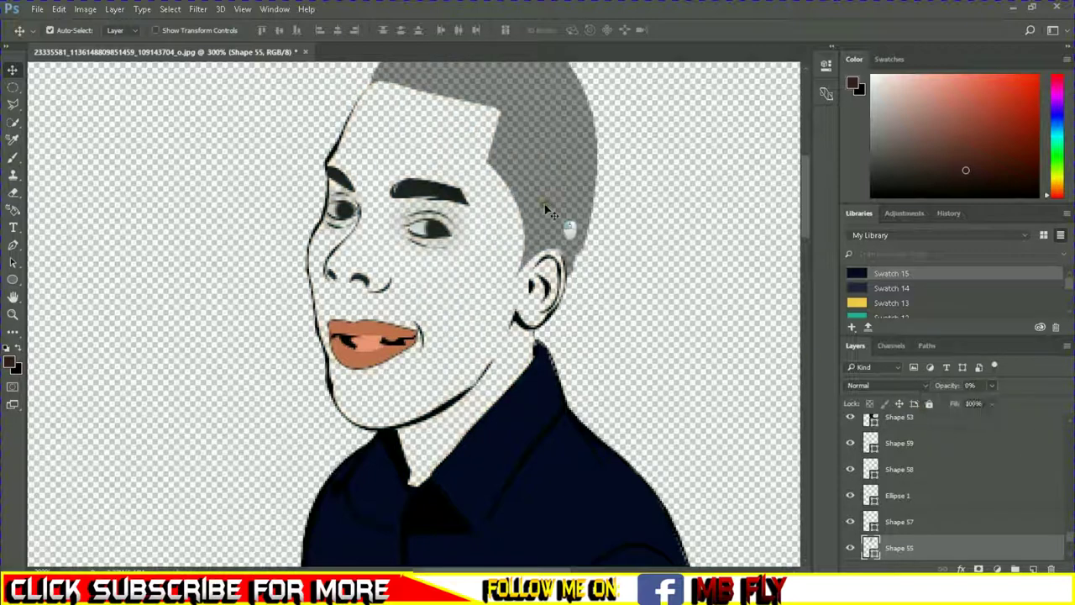
left_click(569, 232)
left_click(850, 427)
left_click(911, 428)
left_click_drag(997, 403, 978, 403)
scroll(924, 479, "up", 5)
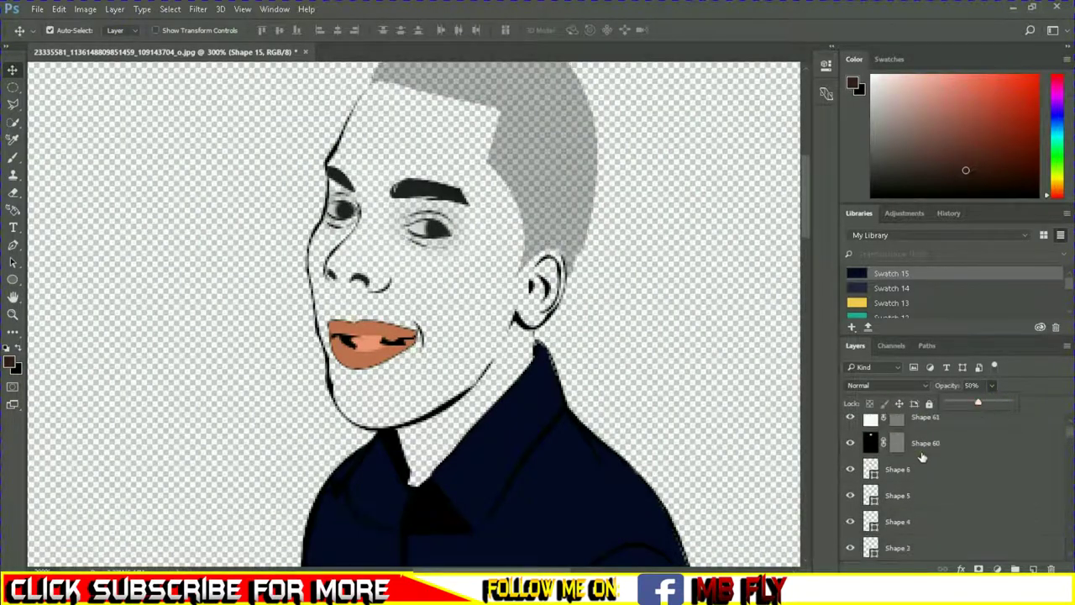
Step: Erase a speckled edge along the side of the hair with a scatter brush
left_click(850, 427)
left_click(12, 192)
right_click(539, 267)
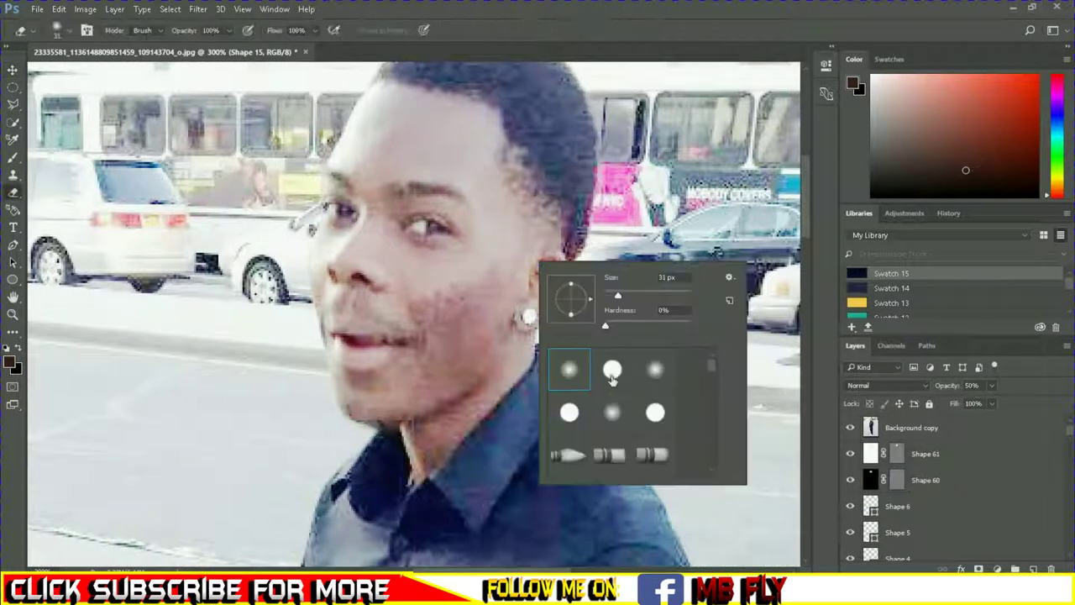
scroll(613, 401, "down", 2)
scroll(613, 400, "down", 2)
scroll(613, 400, "down", 2)
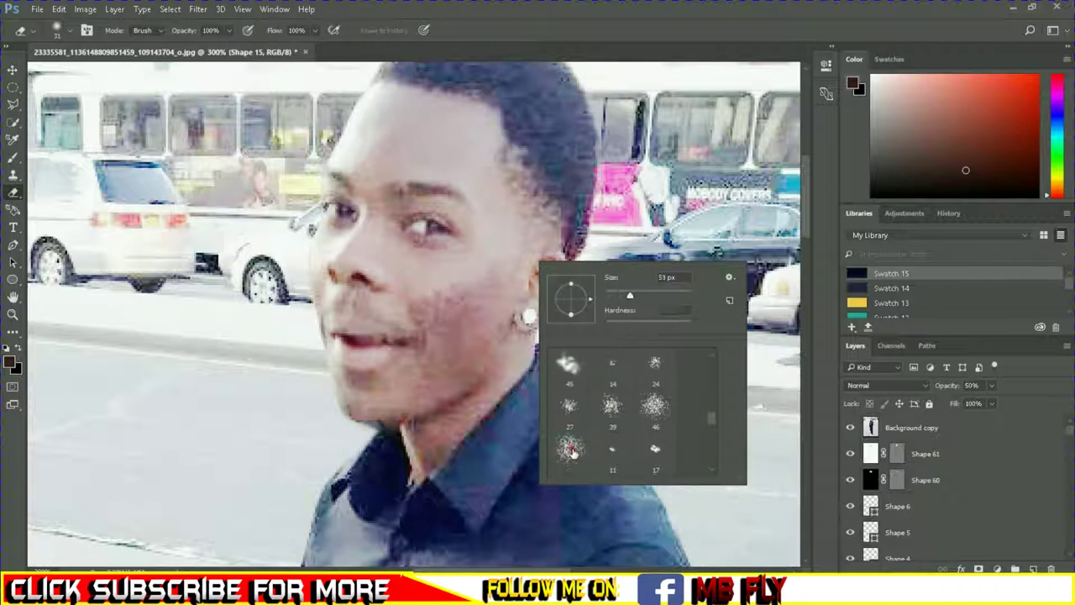
left_click(598, 230)
left_click(491, 226)
left_click_drag(512, 202, 545, 214)
Step: Make the scatter eraser smaller, then hide the Background copy reference
right_click(521, 229)
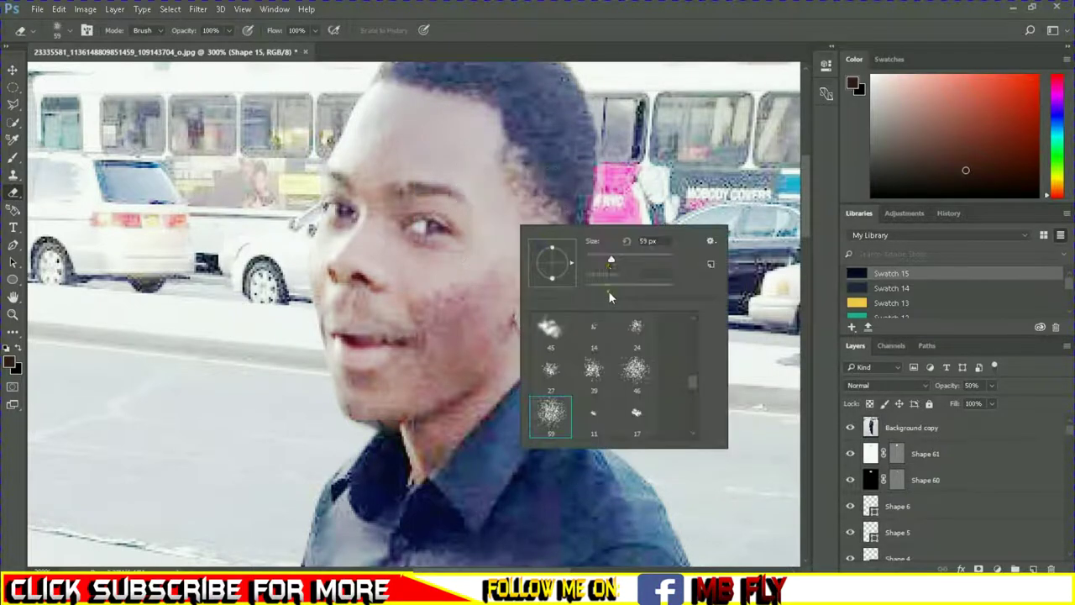
left_click_drag(602, 260, 593, 259)
left_click(509, 173)
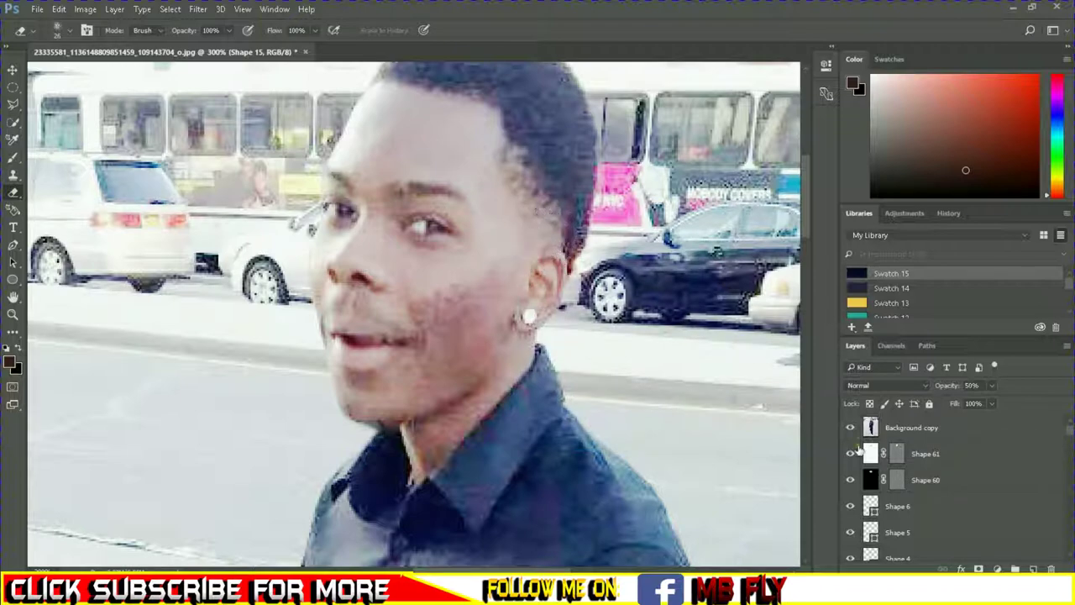
scroll(857, 462, "down", 5)
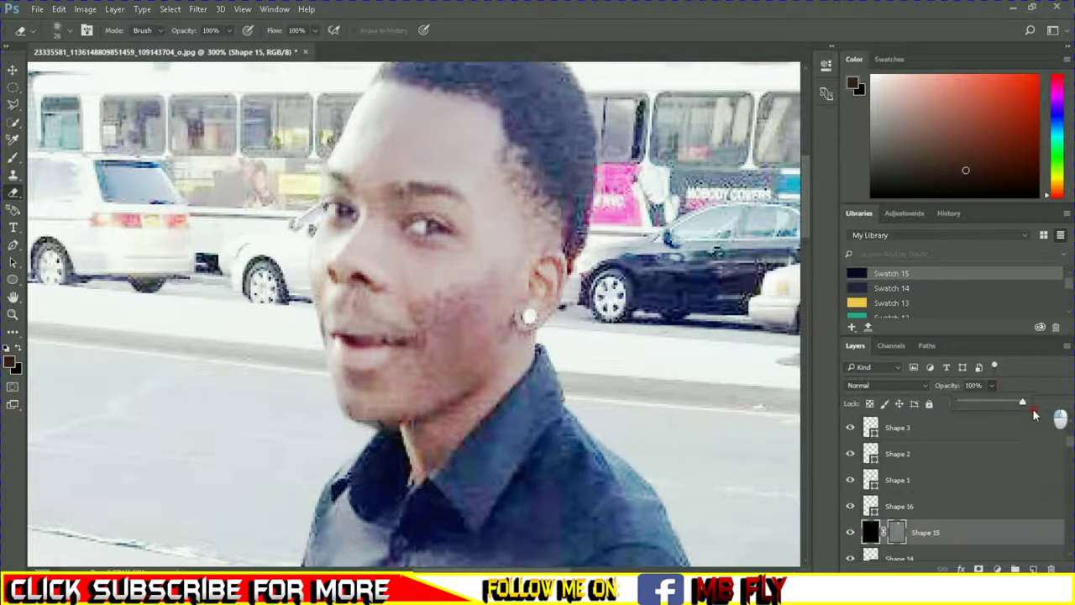
scroll(865, 453, "up", 5)
left_click(849, 427)
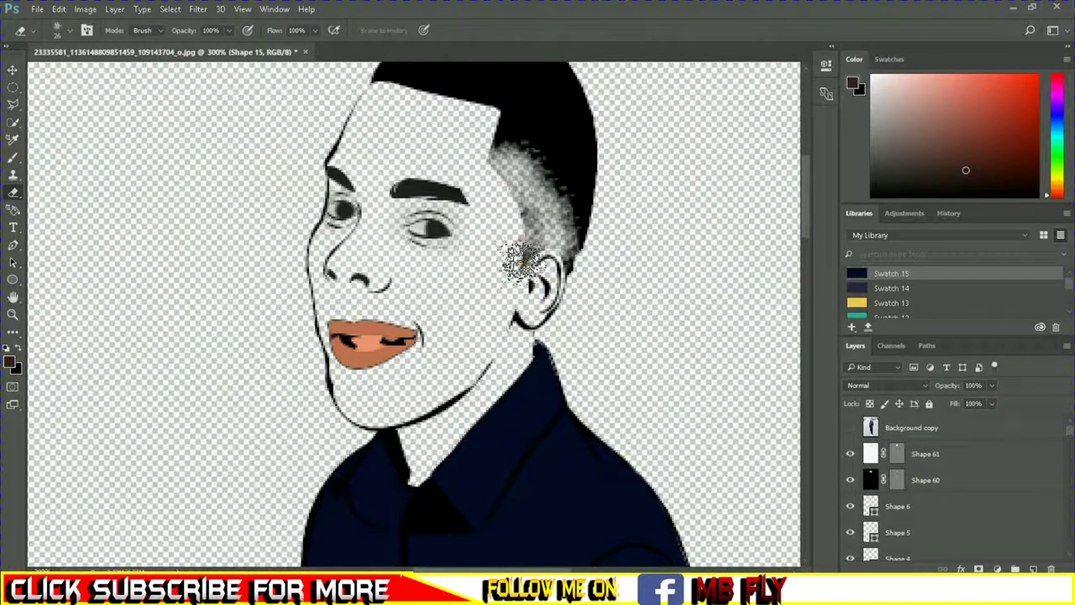
scroll(967, 491, "down", 5)
Step: Return Shape 55 to 100% opacity and pen a skin-tone shape along the hairline
scroll(966, 490, "down", 3)
left_click_drag(991, 405, 1053, 403)
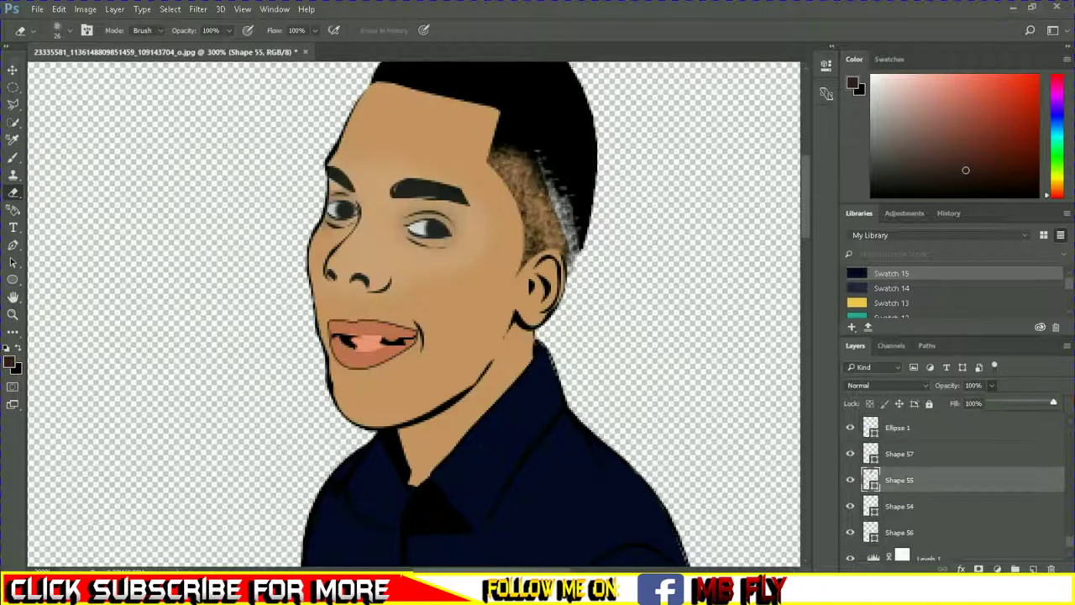
left_click(13, 244)
left_click(492, 151)
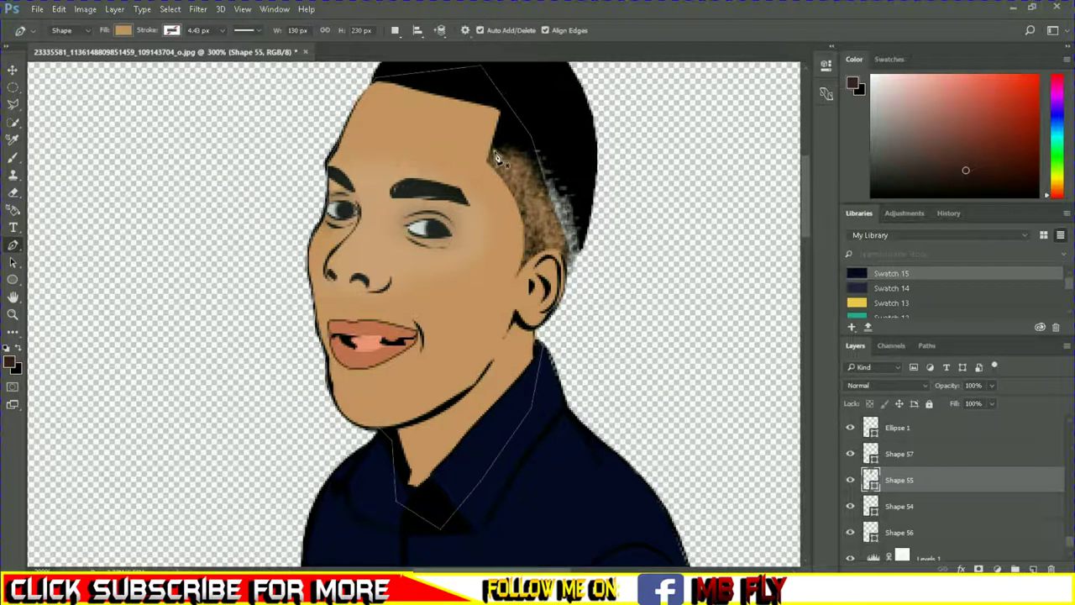
left_click(522, 207)
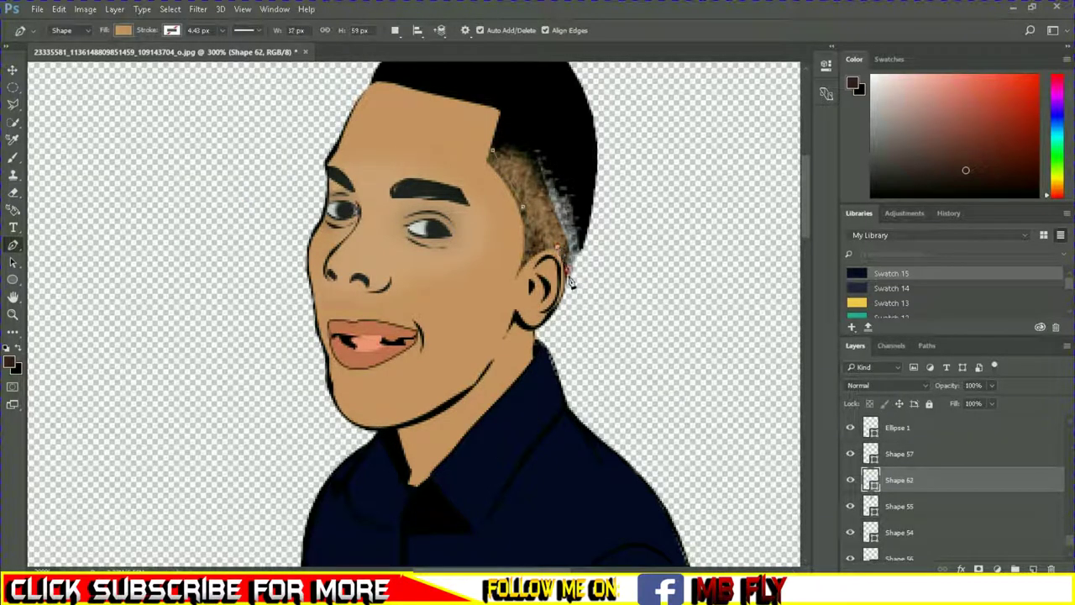
left_click(585, 234)
left_click(587, 166)
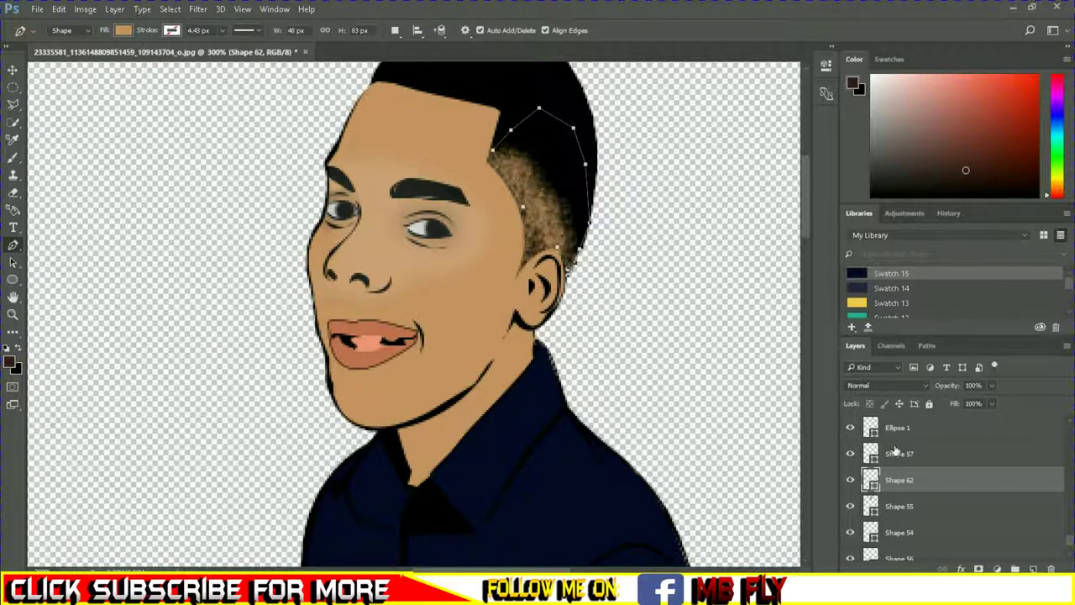
scroll(640, 367, "up", 3)
scroll(607, 361, "up", 2)
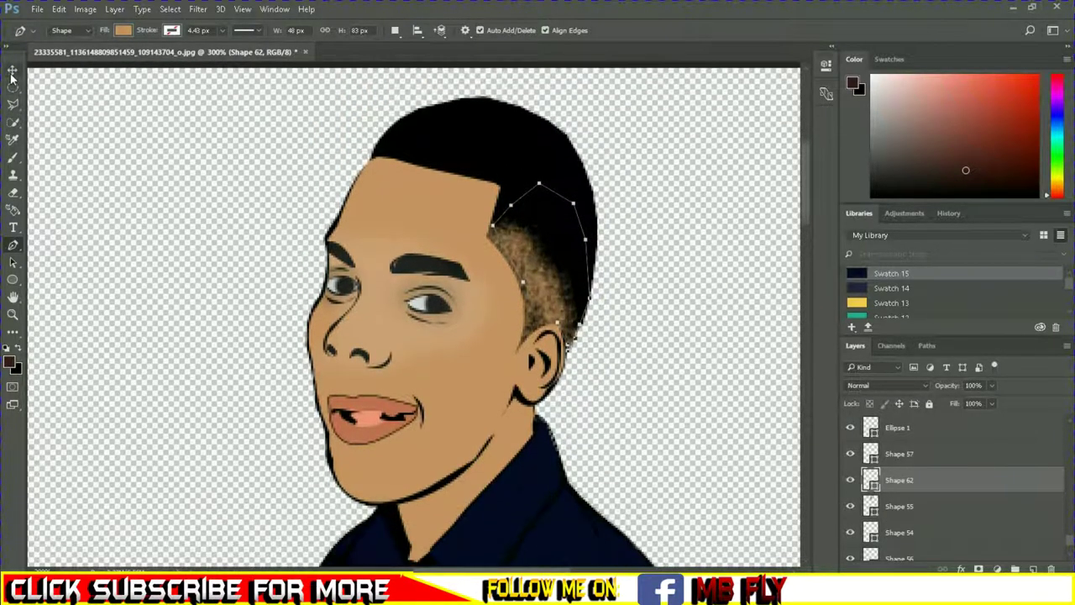
left_click(11, 74)
Step: Erase the hair mask edge so the hair fades down toward the ear
left_click(510, 159)
left_click(13, 192)
mouse_move(502, 264)
left_mouse_down()
mouse_move(528, 251)
mouse_move(546, 260)
mouse_move(560, 340)
left_mouse_up()
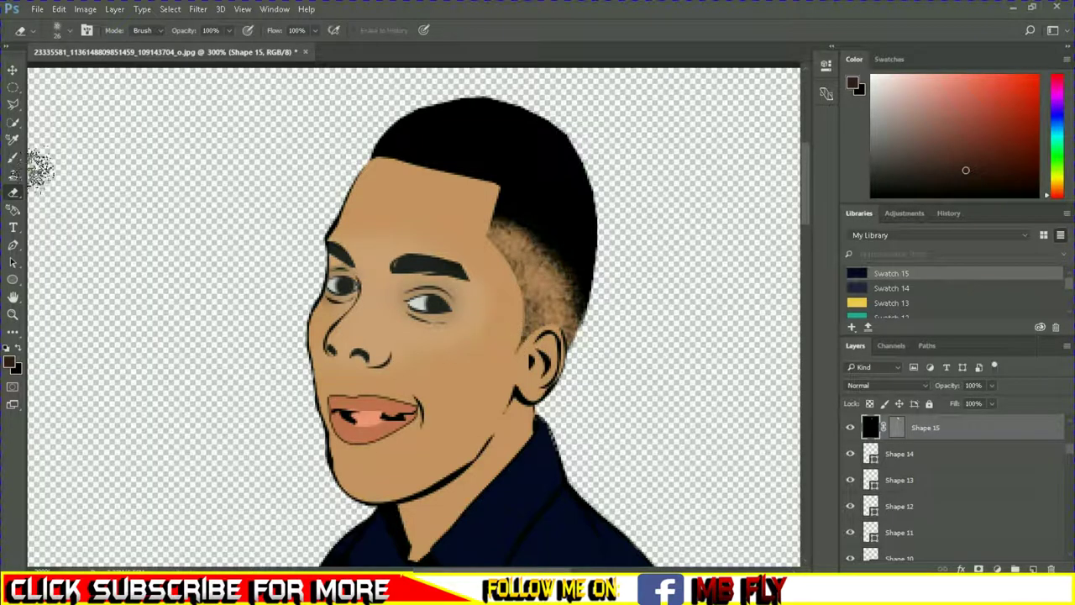
Step: Stipple speckled Hard Light texture into the hair fade with a scatter brush
left_click(13, 157)
right_click(805, 311)
scroll(798, 420, "down", 3)
scroll(798, 429, "down", 3)
scroll(807, 451, "down", 3)
left_click(807, 451)
left_click(542, 285)
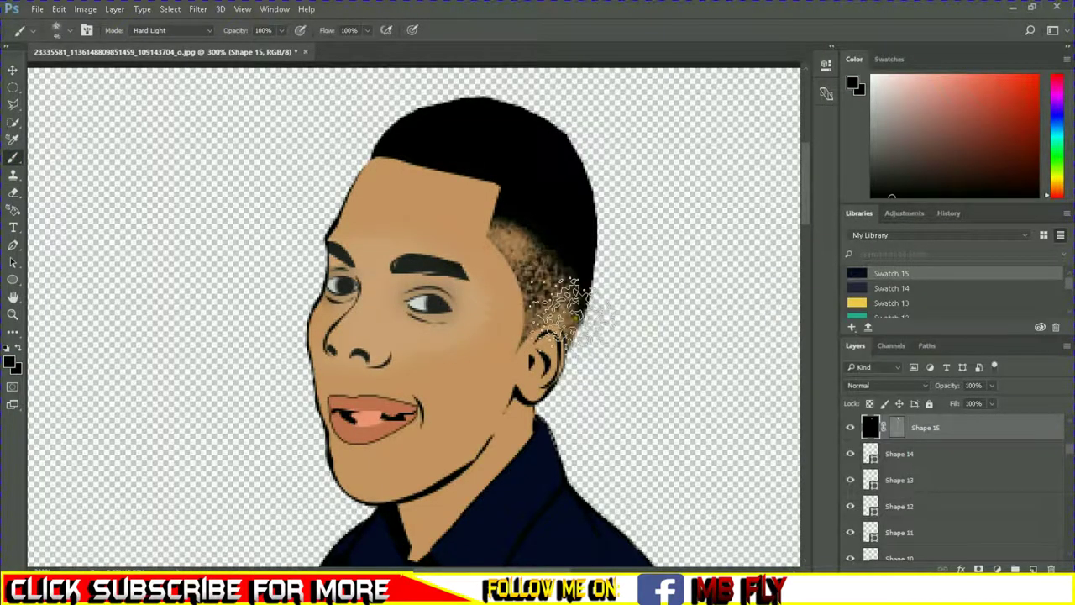
scroll(678, 360, "down", 2)
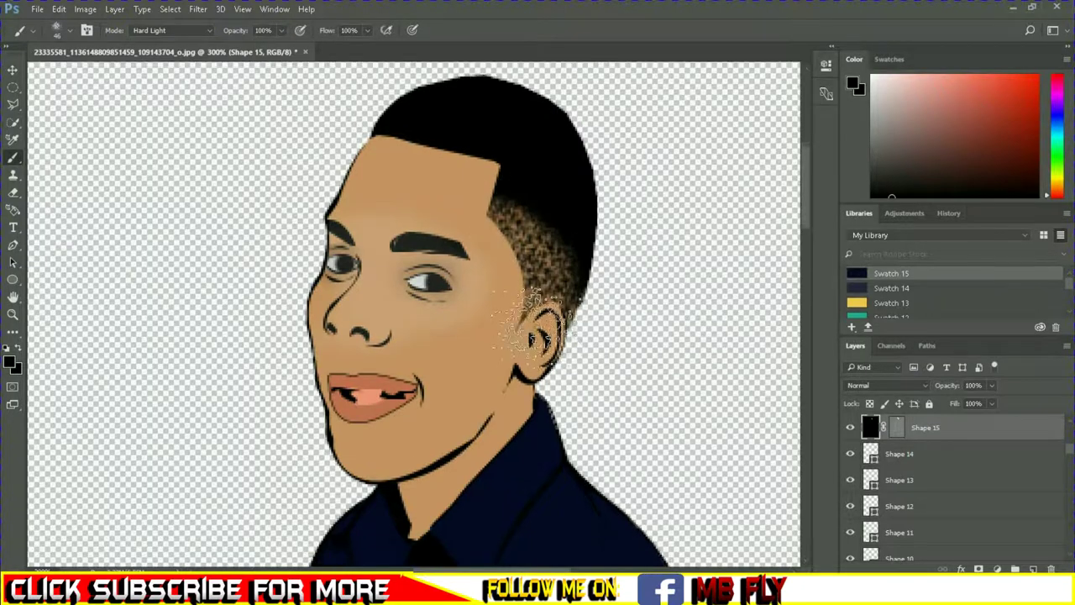
scroll(546, 319, "down", 3)
left_click(12, 281)
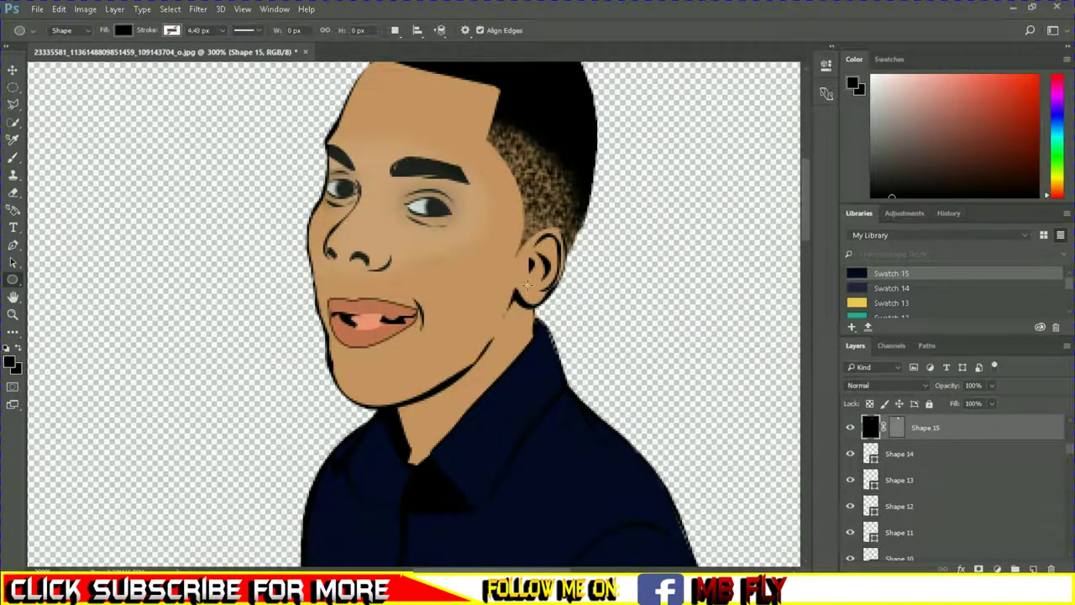
Step: Draw a small earring circle on the earlobe with light-grey fill and thin black outline
left_click_drag(528, 285, 547, 305)
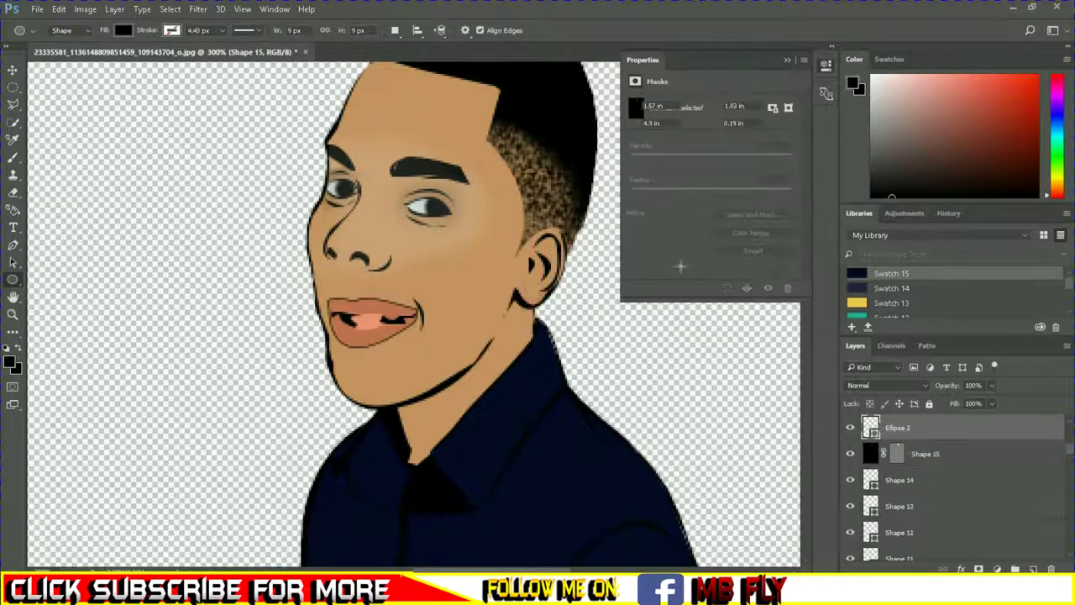
left_click(634, 163)
left_click(739, 349)
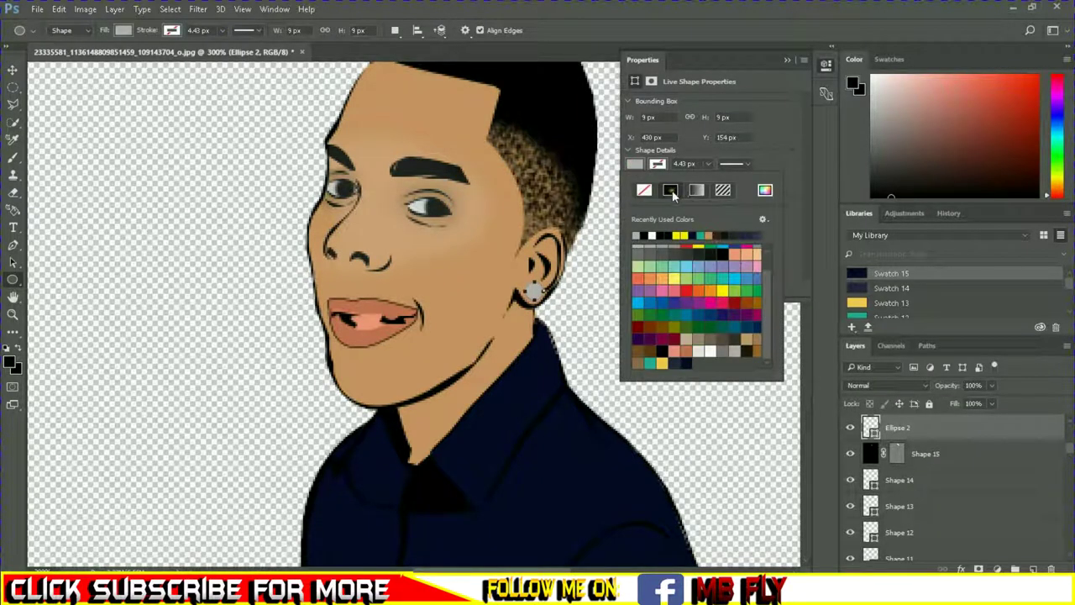
left_click(658, 166)
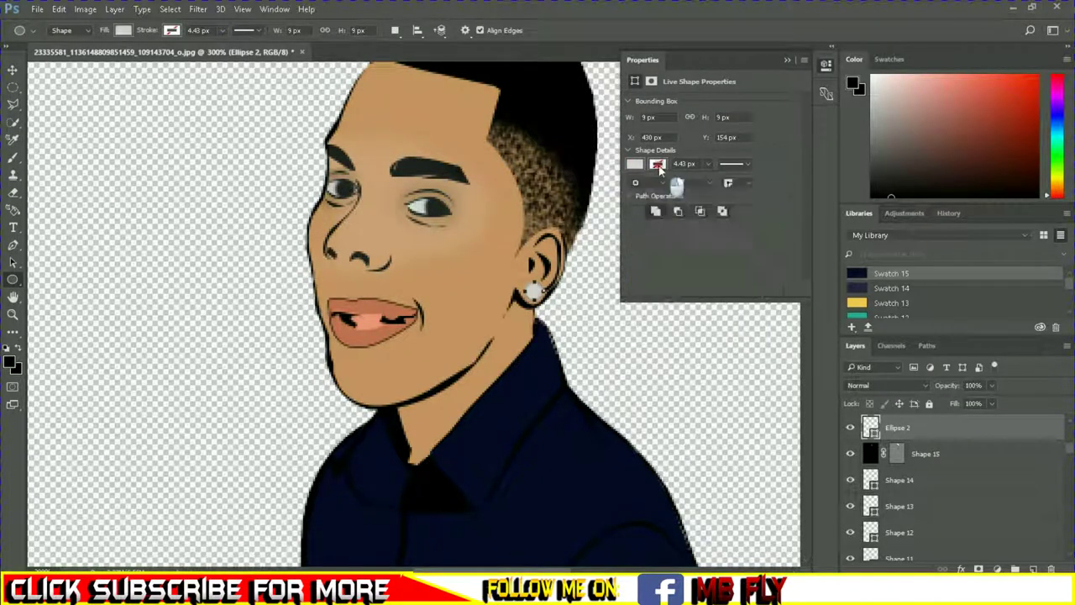
left_click(672, 191)
left_click(708, 179)
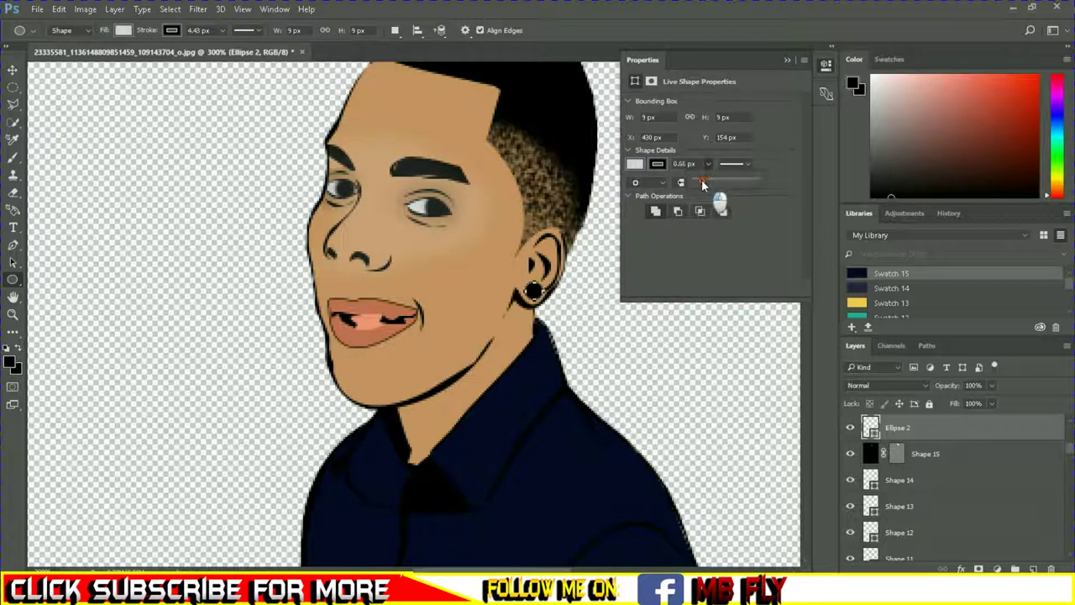
left_click_drag(704, 183, 703, 179)
left_click(787, 61)
Step: Nudge the earring into place on the earlobe and zoom out
key("v")
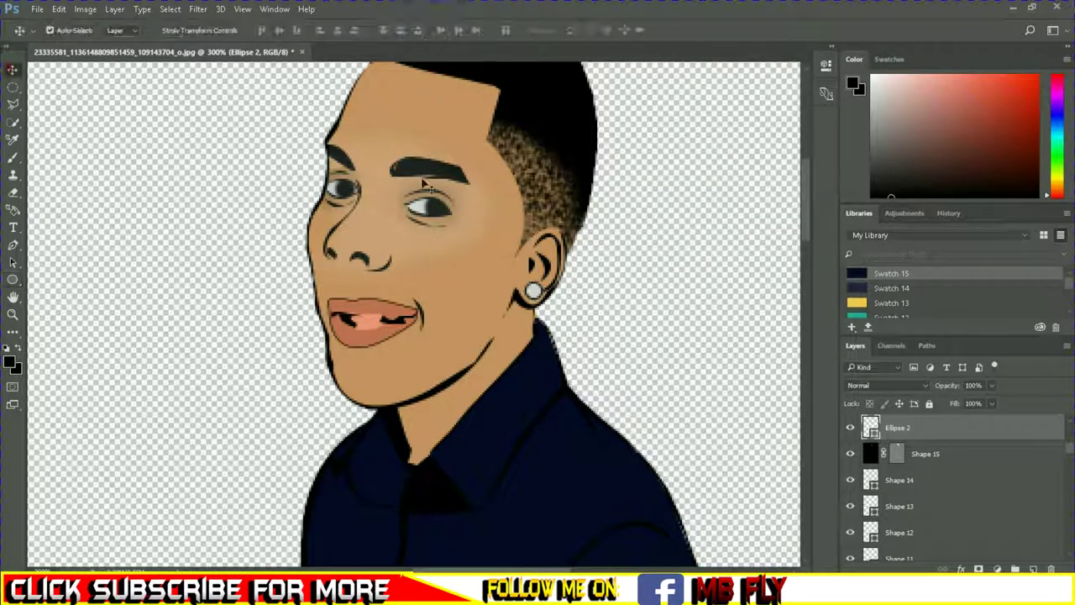
left_click_drag(539, 304, 529, 289)
key("ctrl+minus")
key("ctrl+minus")
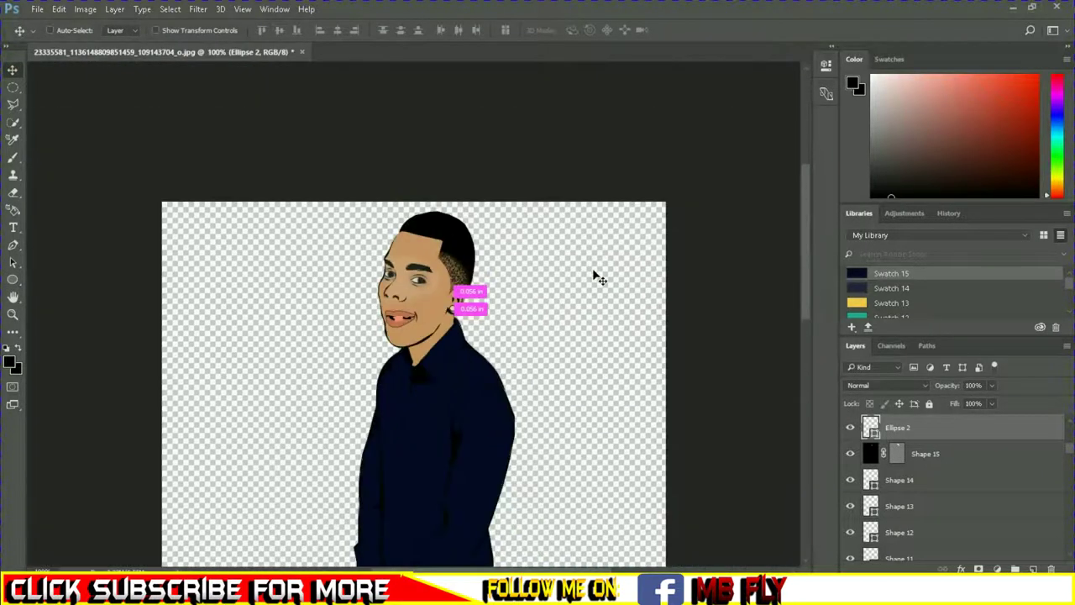
Step: Zoom out and add a Gradient Fill layer above the Background layer
key("ctrl+minus")
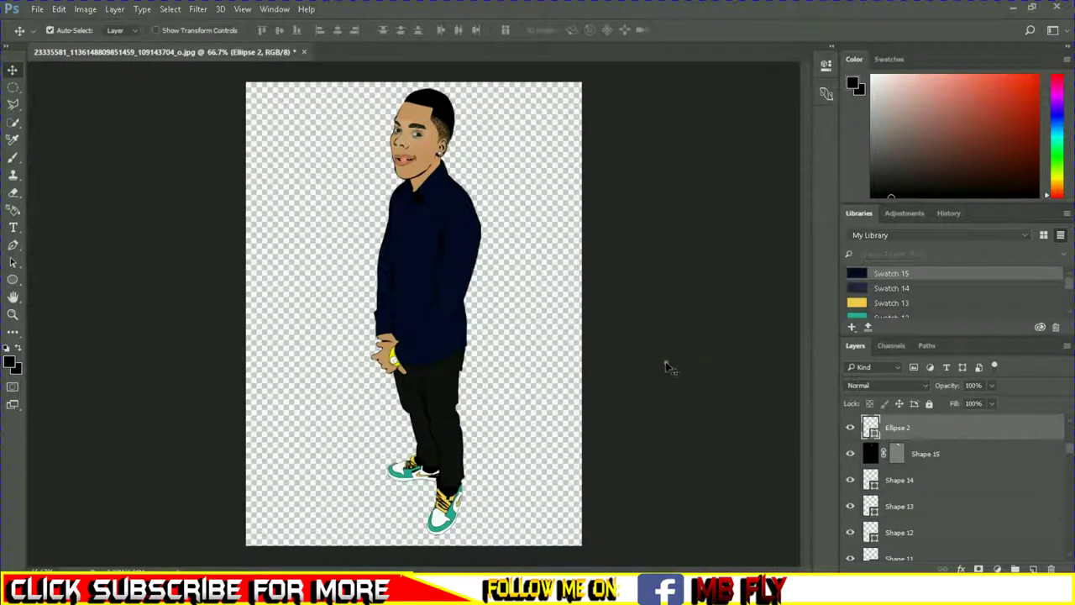
scroll(929, 511, "down", 5)
scroll(929, 512, "down", 5)
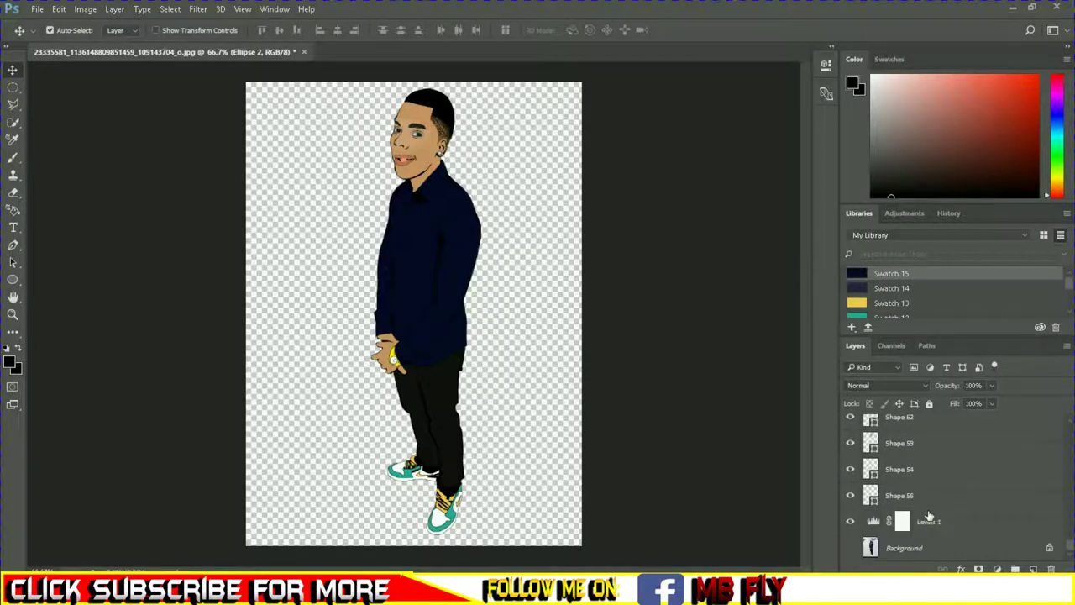
scroll(950, 504, "up", 5)
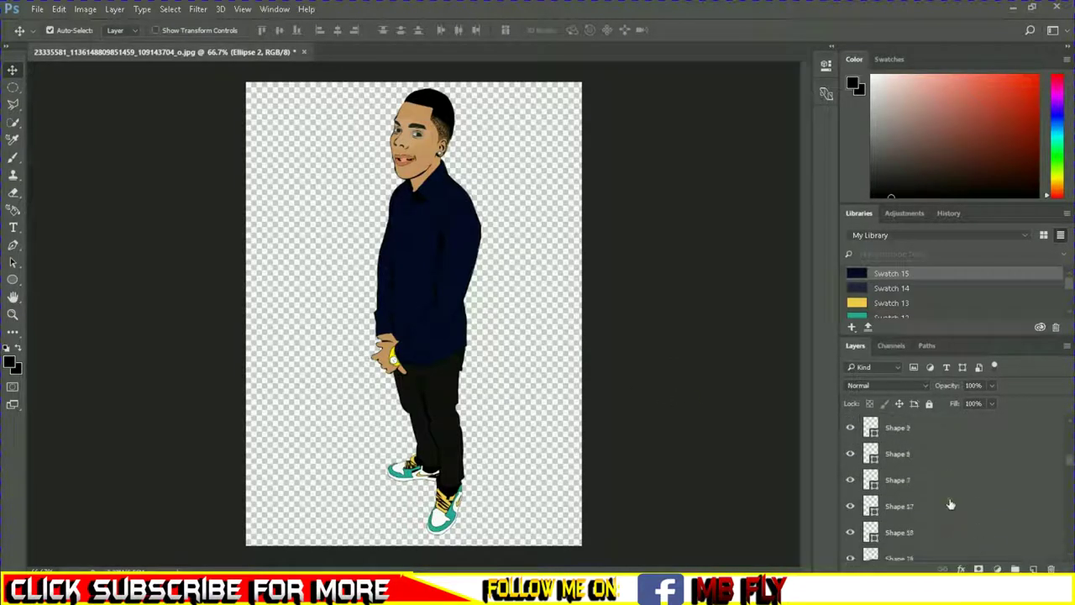
scroll(950, 504, "down", 5)
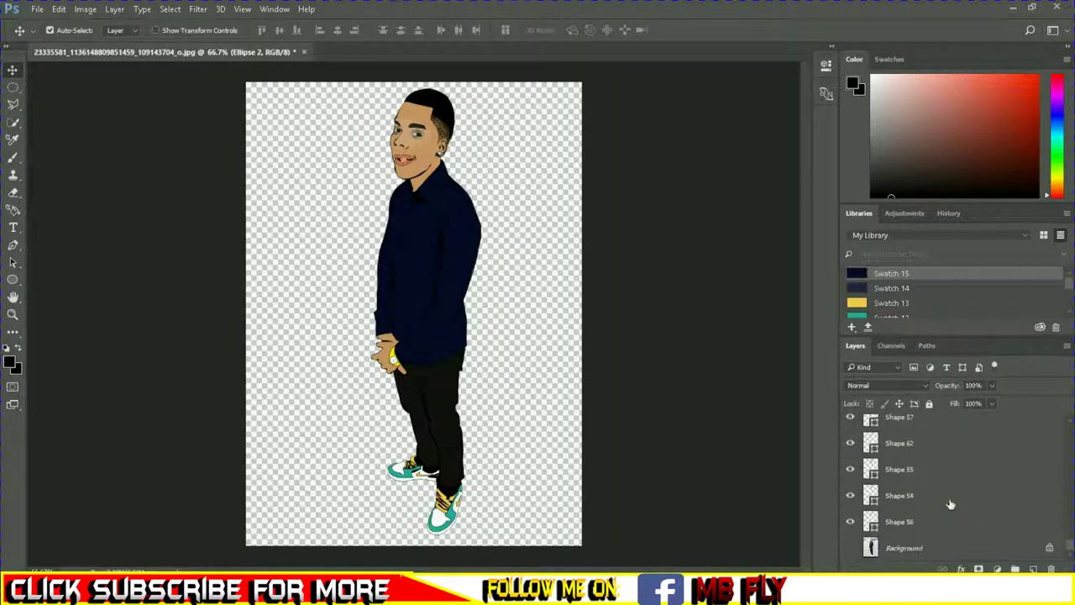
left_click(939, 548)
left_click(996, 569)
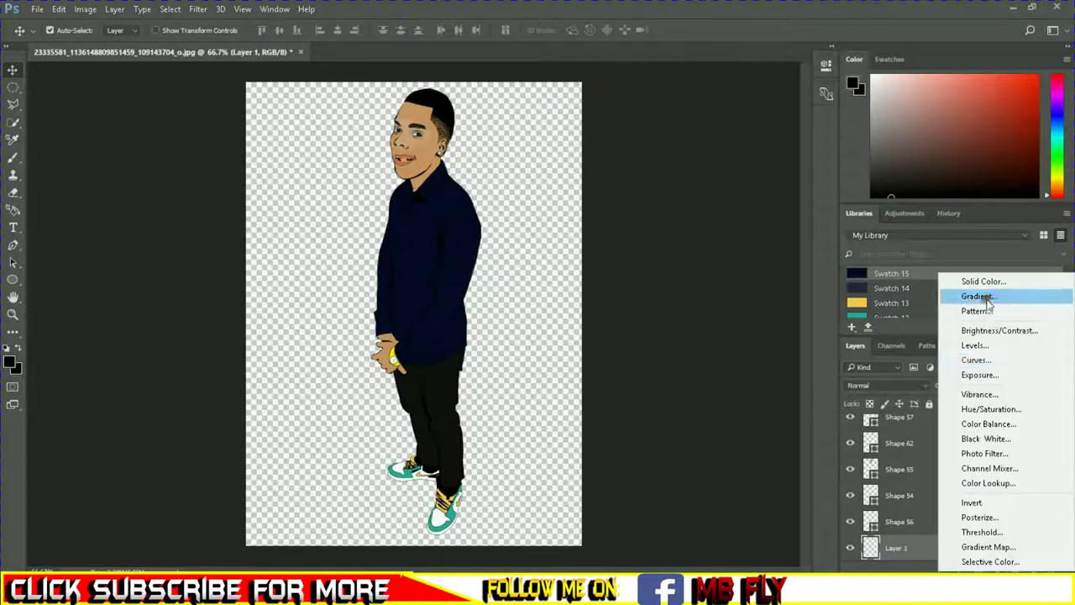
left_click(920, 298)
left_click(718, 182)
Step: Make the gradient white-to-light-grey, Radial, reversed, at about 206% scale
left_click(585, 192)
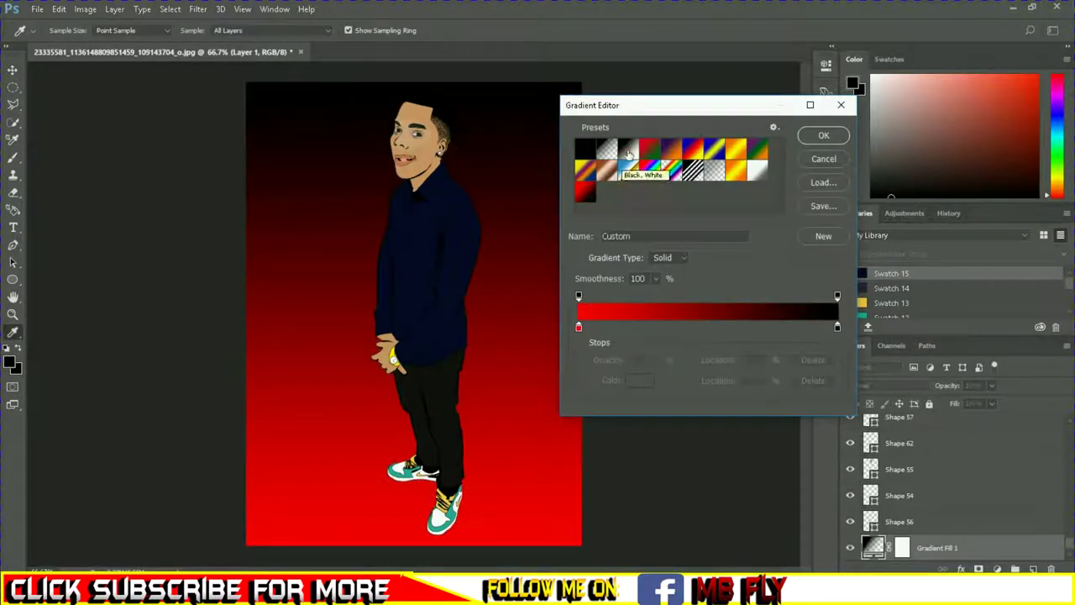
left_click(628, 149)
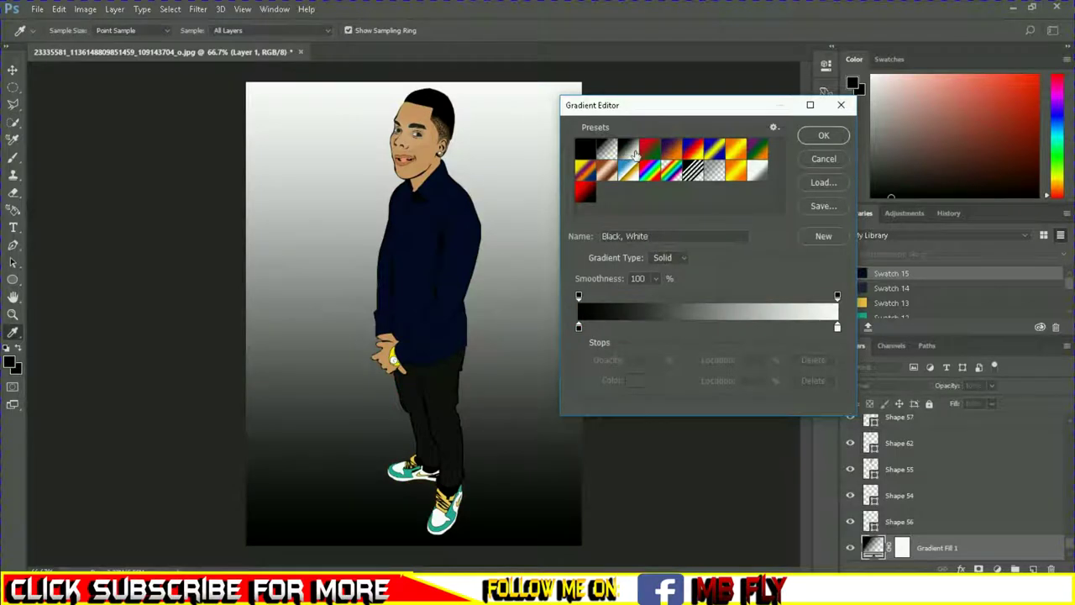
left_click(756, 172)
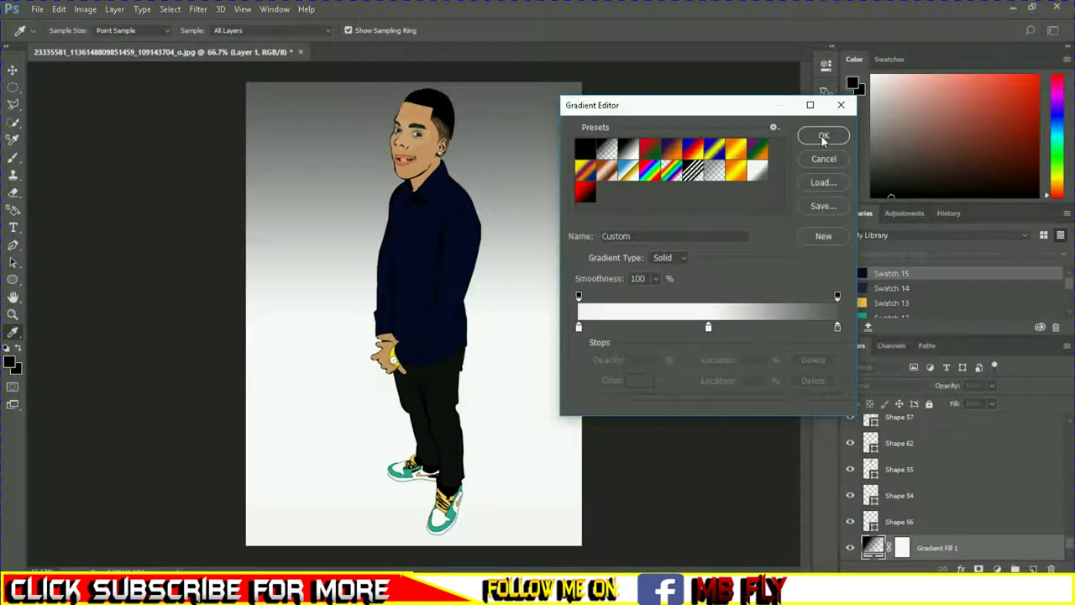
left_click(823, 138)
left_click(712, 209)
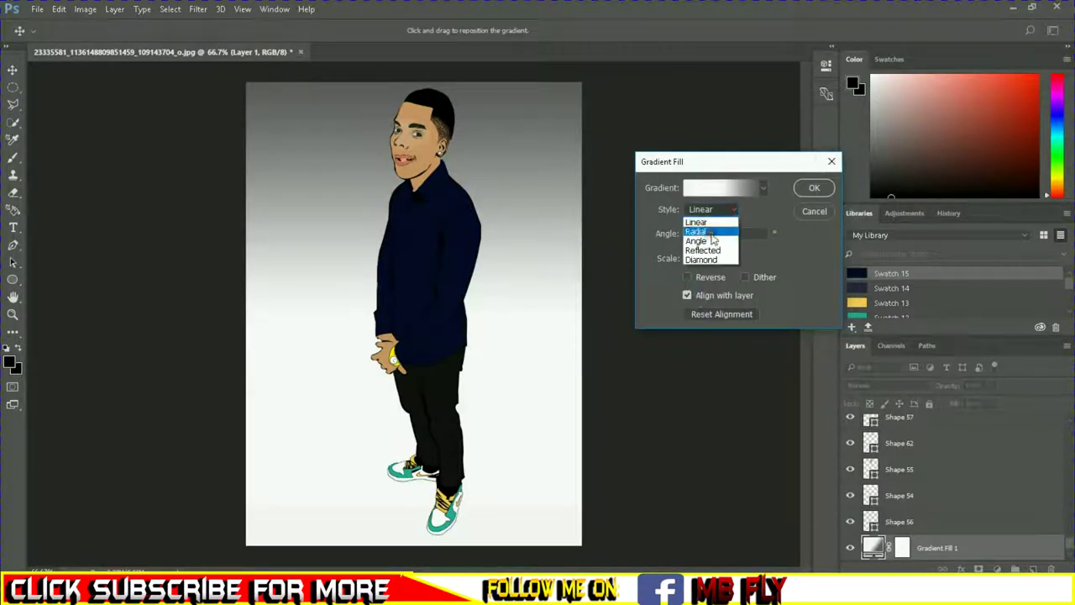
left_click(701, 227)
left_click(687, 276)
left_click(714, 259)
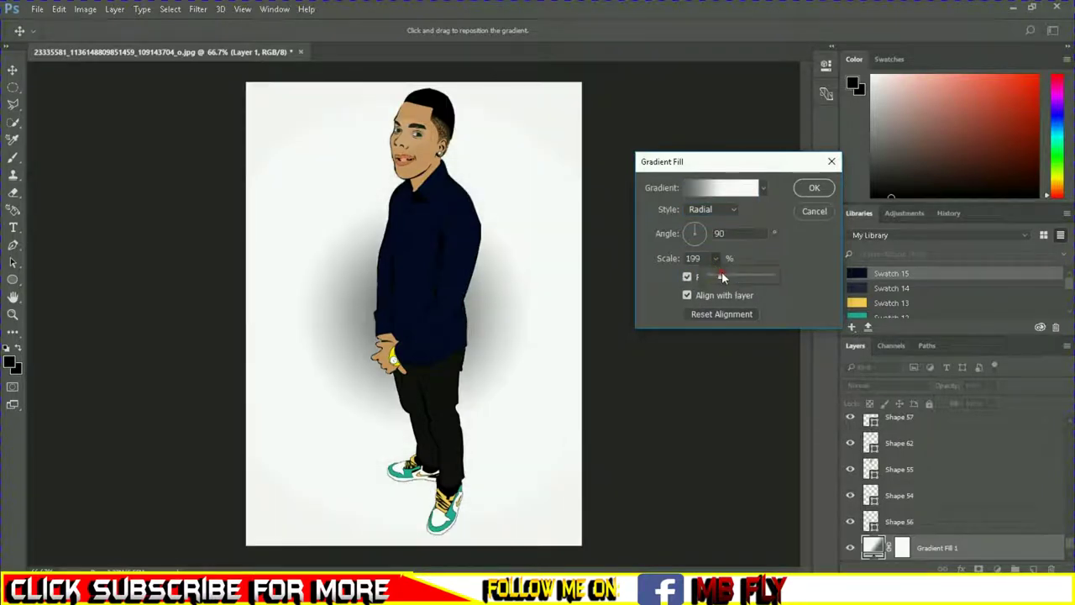
left_click_drag(715, 273, 726, 277)
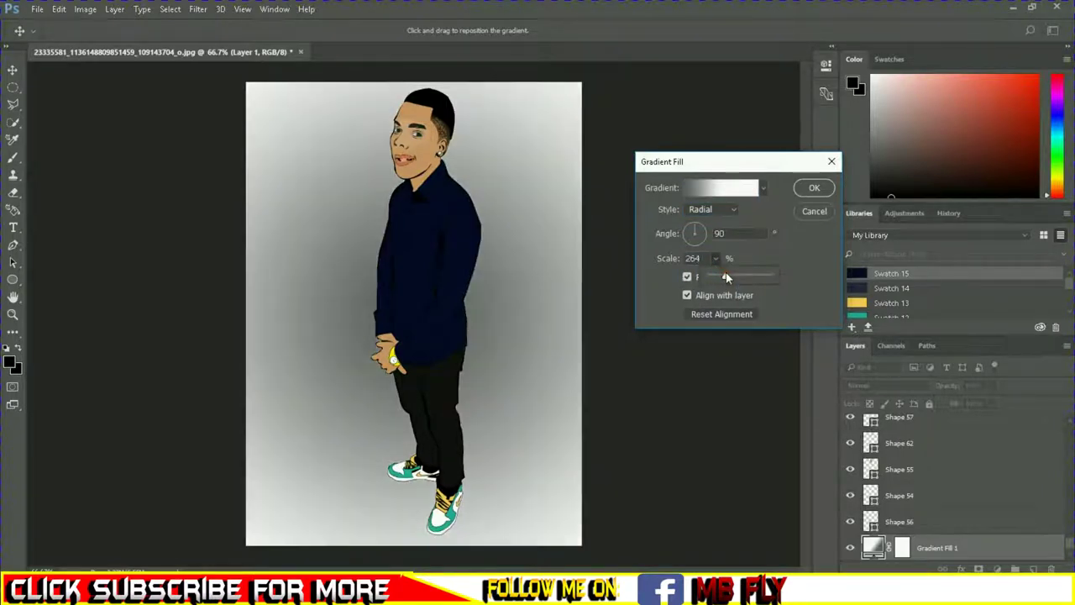
left_click_drag(725, 277, 721, 277)
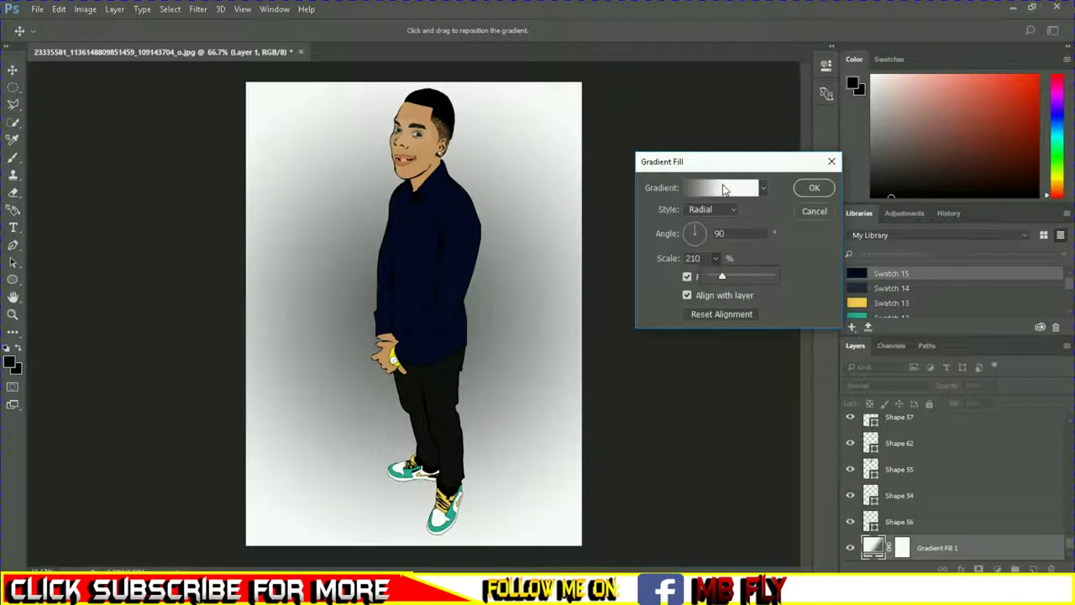
left_click_drag(726, 278, 731, 279)
left_click(807, 187)
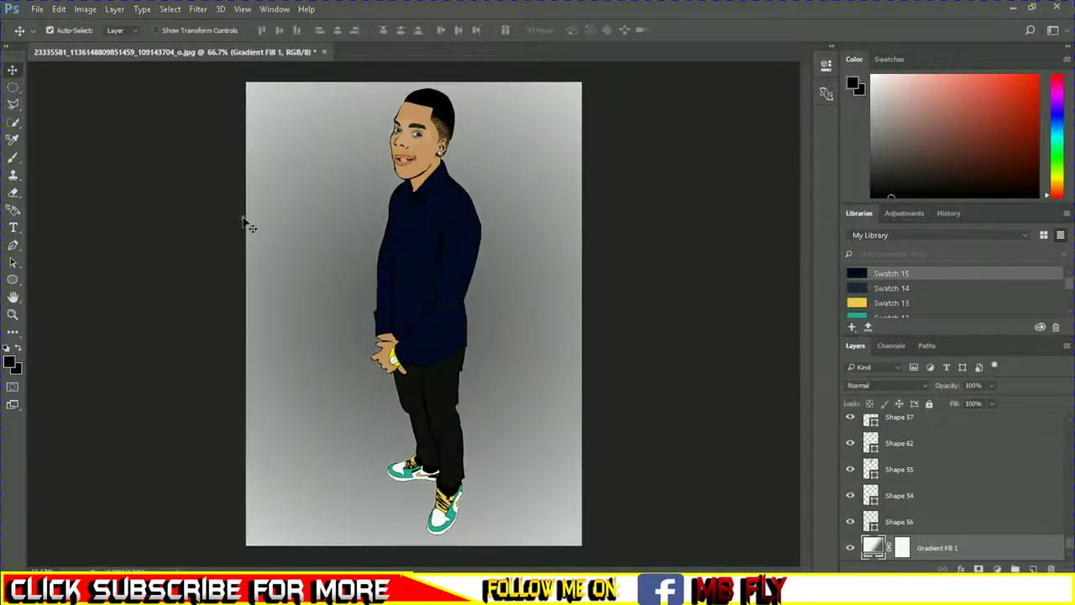
Step: Type the text 'BY MB FLY' on a new layer above Shape 61
scroll(1038, 438, "up", 2)
scroll(1038, 438, "up", 5)
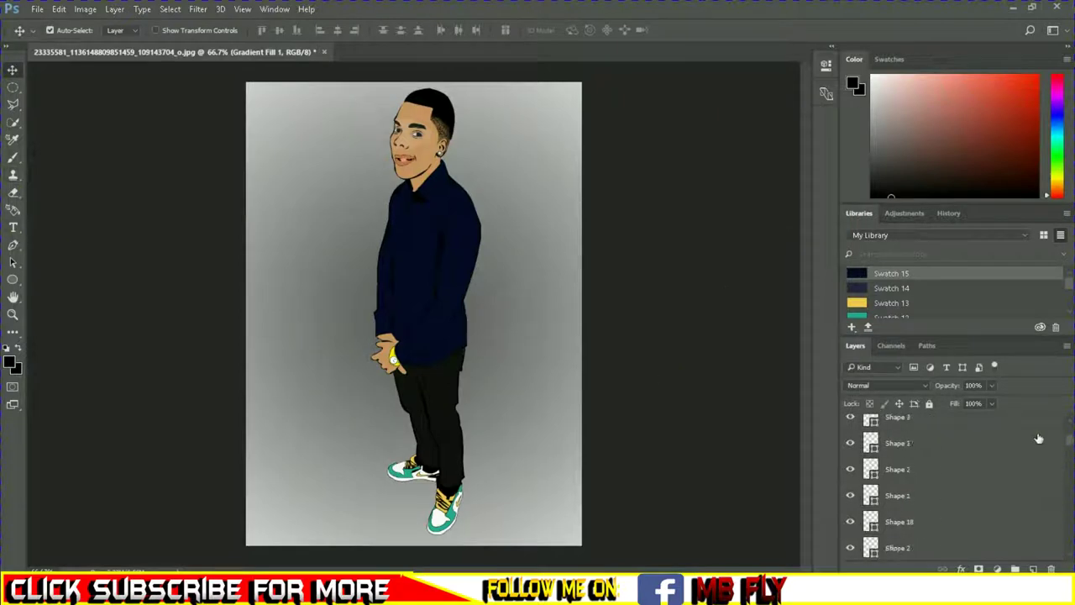
scroll(1034, 450, "up", 3)
left_click(945, 454)
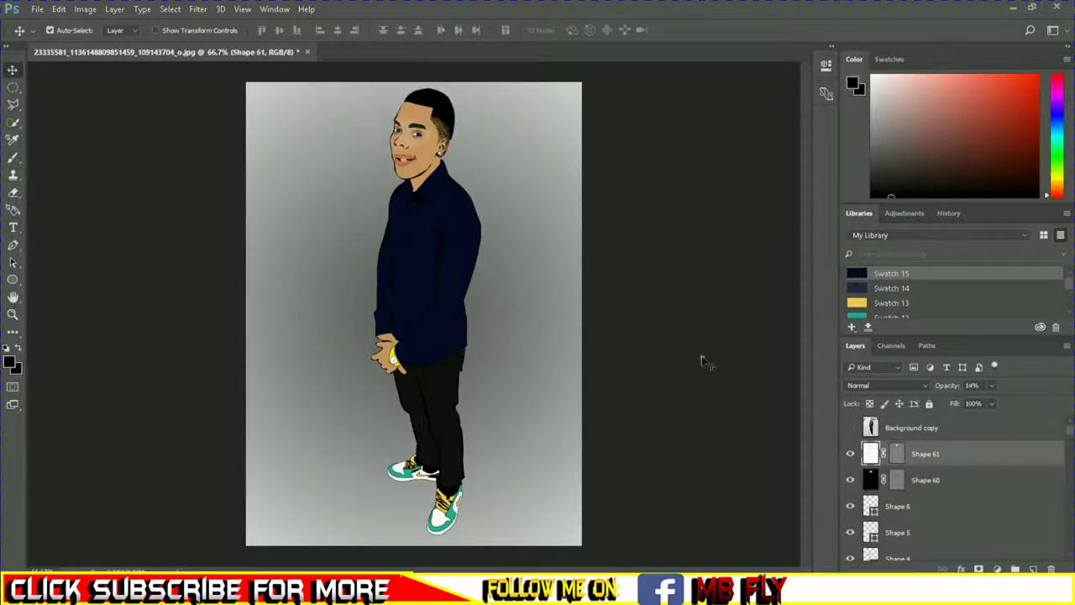
left_click(14, 230)
left_click(286, 217)
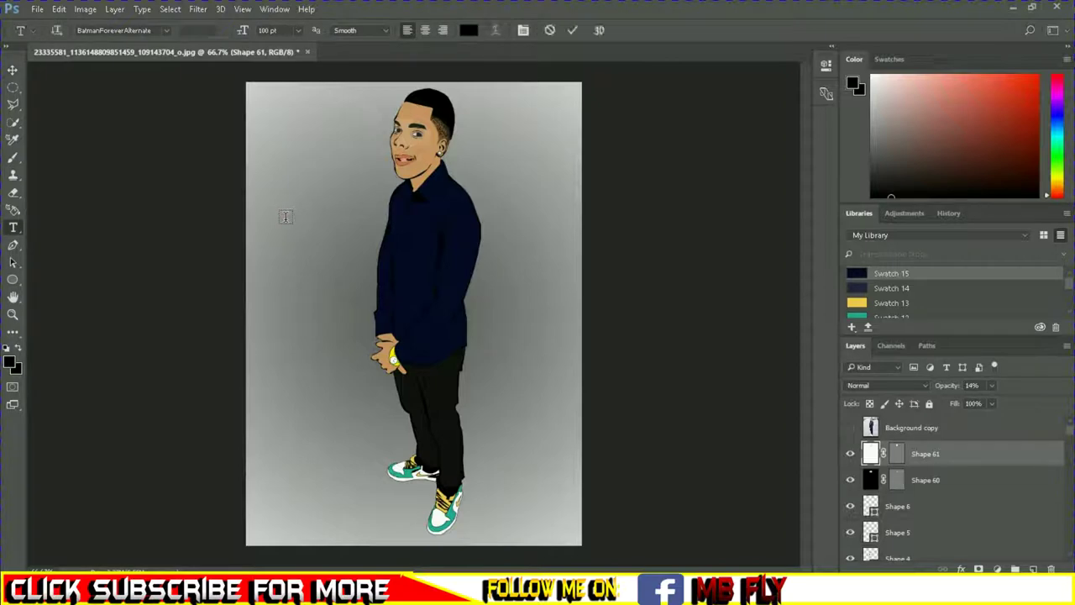
type("BY M")
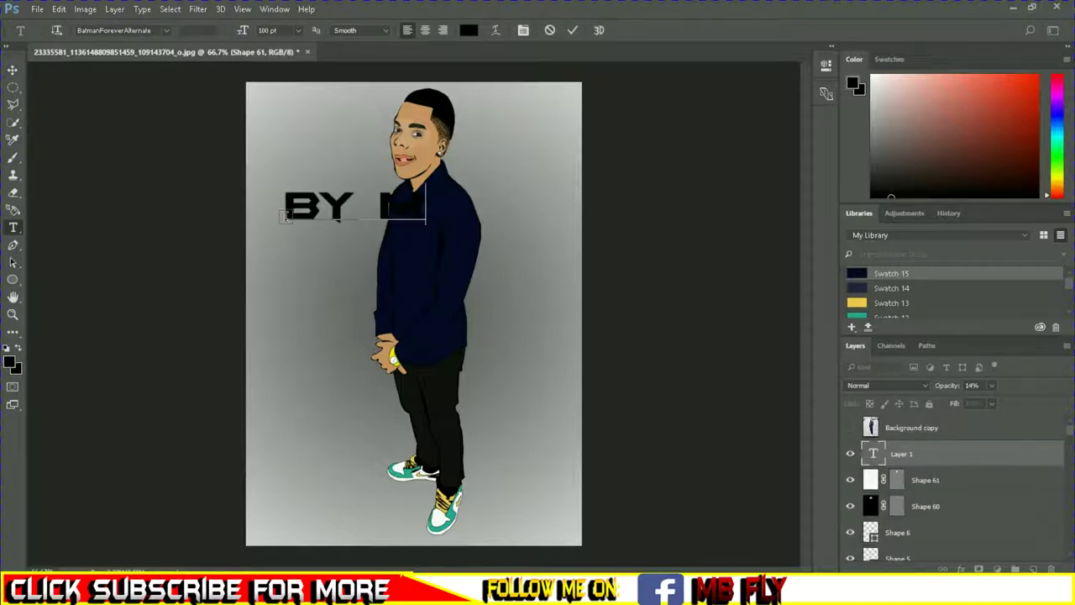
type("B FLY")
left_click(572, 31)
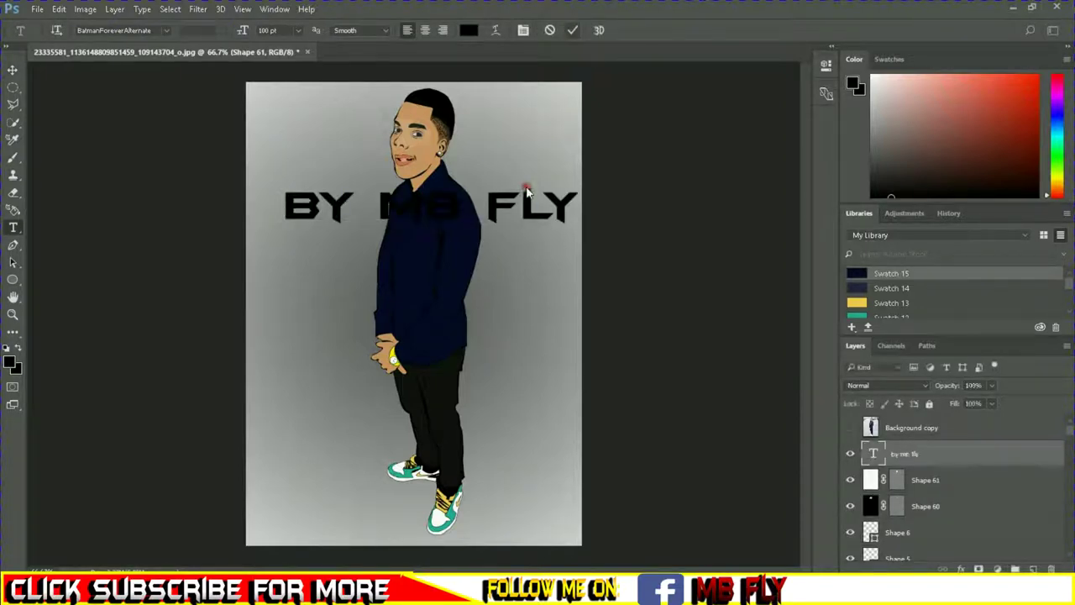
Step: Narrow the text and rotate it almost vertical, just right of the figure's chest
key("ctrl+t")
mouse_move(604, 222)
left_mouse_down()
mouse_move(370, 209)
mouse_move(241, 278)
mouse_move(231, 262)
left_mouse_up()
left_click_drag(331, 220, 524, 279)
mouse_move(538, 341)
left_mouse_down()
mouse_move(550, 323)
mouse_move(525, 295)
mouse_move(557, 248)
mouse_move(557, 343)
left_mouse_up()
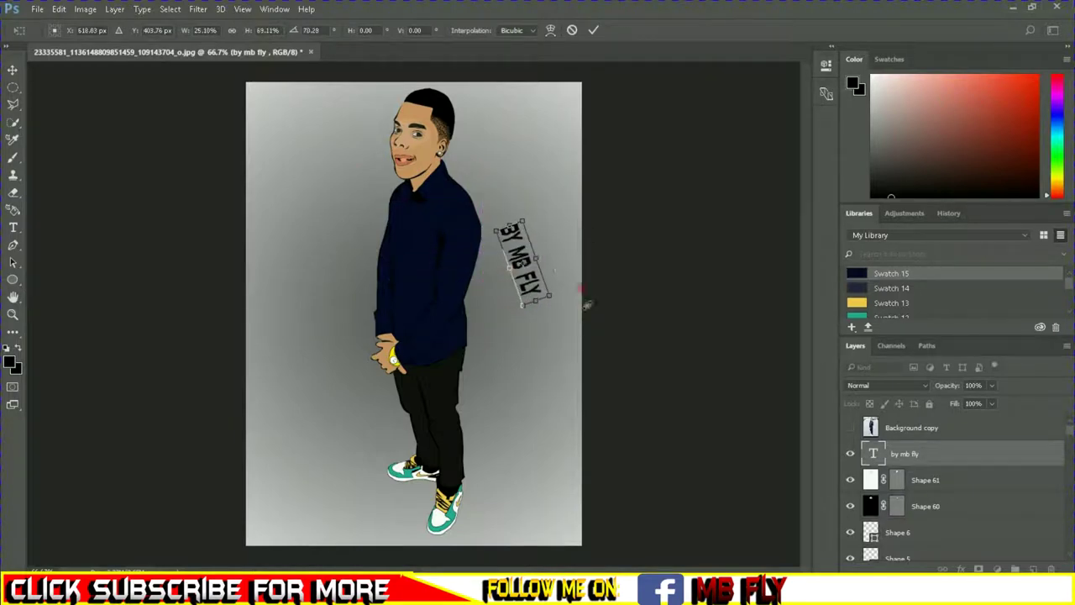
left_click(592, 30)
key("v")
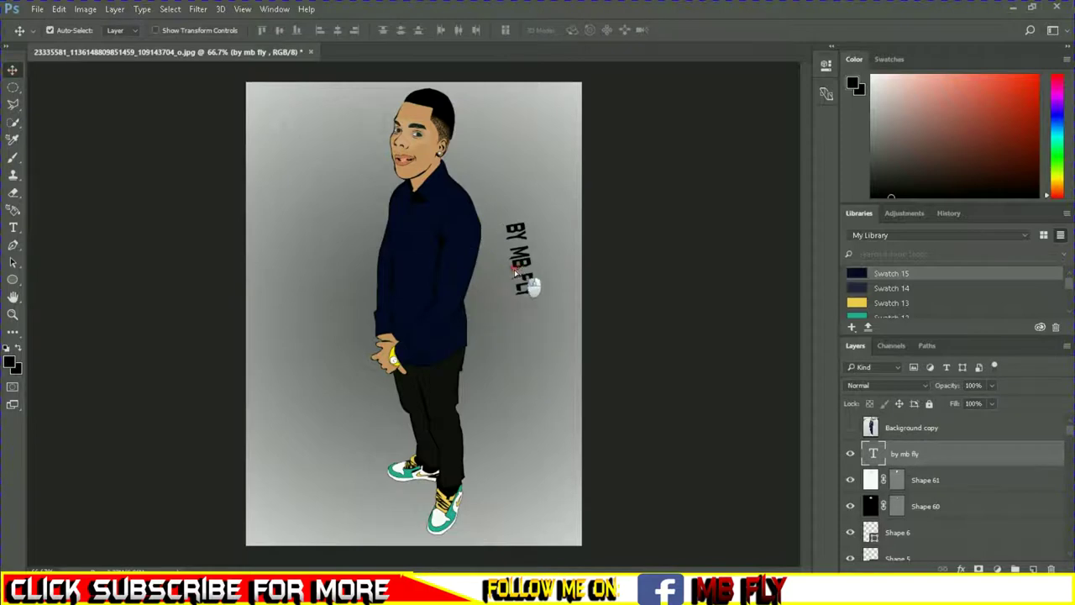
left_click_drag(531, 282, 516, 285)
right_click(908, 461)
left_click(687, 127)
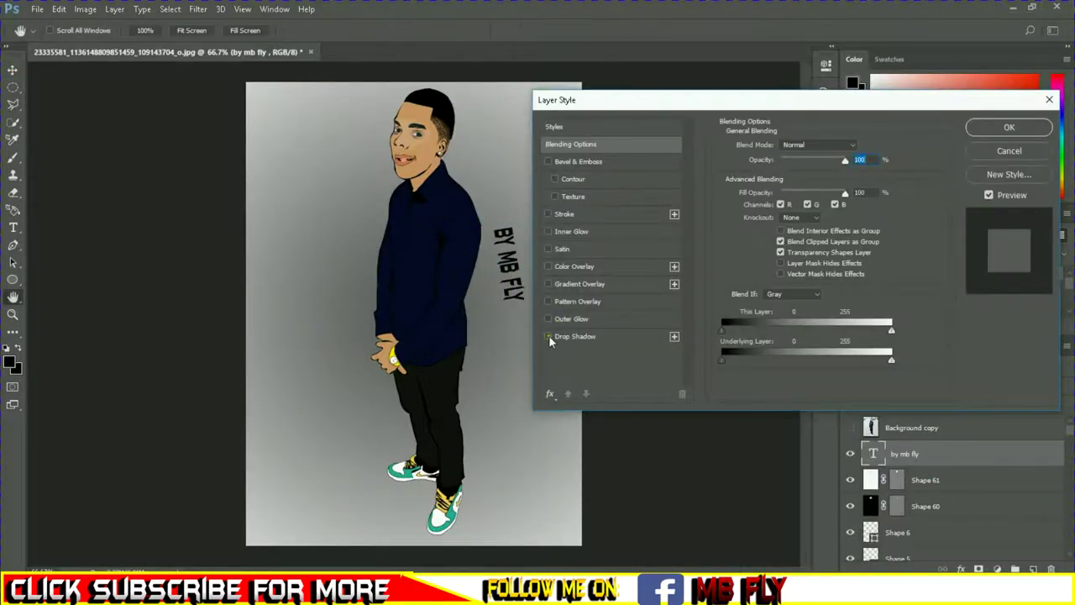
Step: Give the signature a yellow Gradient Overlay and 13 px black Drop Shadow, then move it lower
left_click(548, 336)
left_click(548, 284)
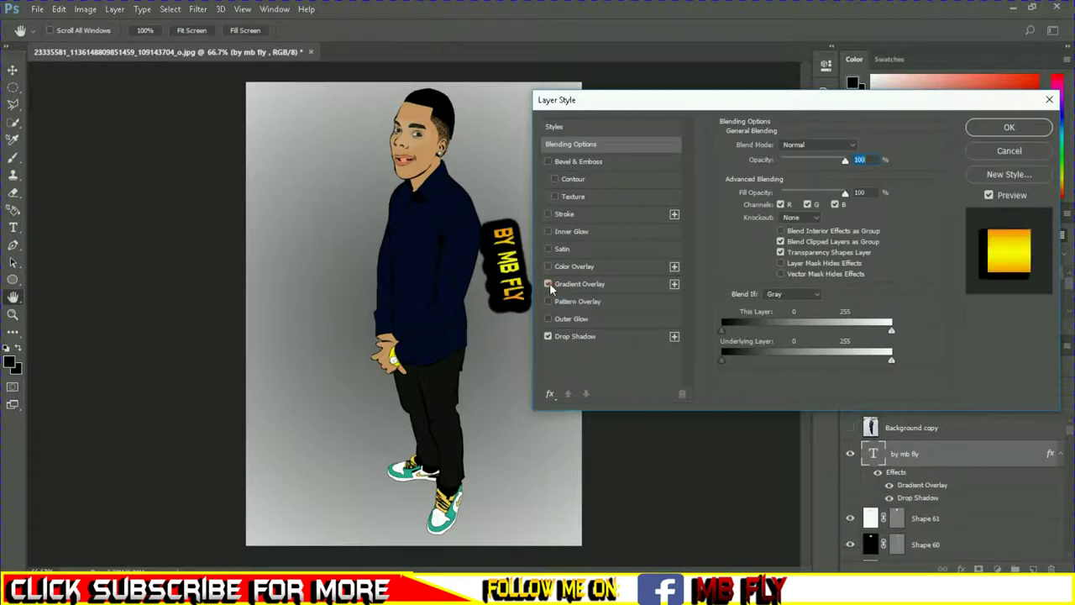
left_click(587, 336)
left_click_drag(780, 233, 769, 206)
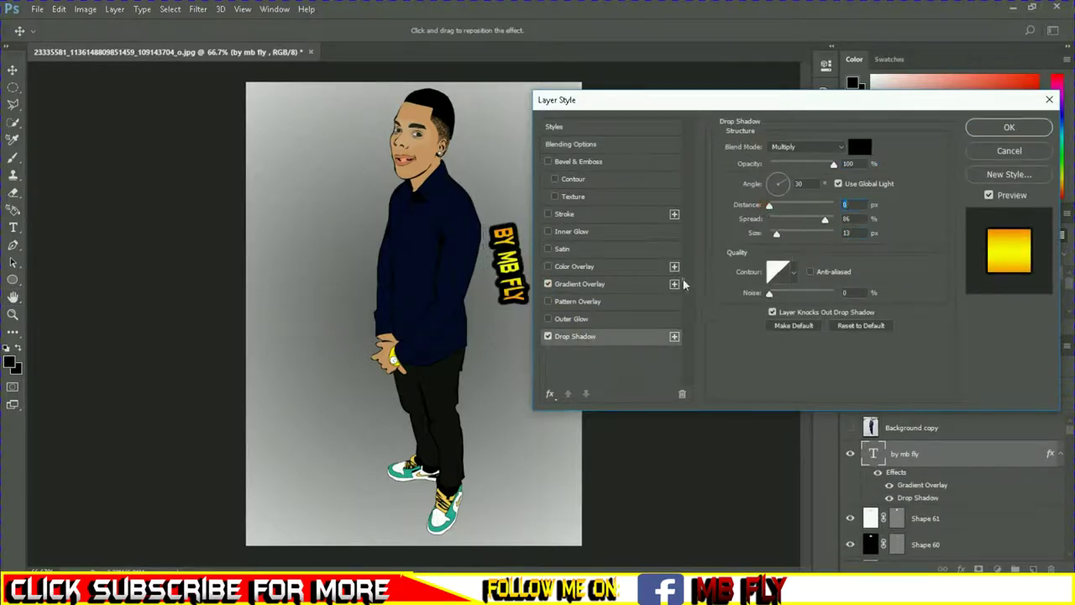
left_click(1003, 130)
left_click_drag(518, 302, 520, 394)
key("ctrl+t")
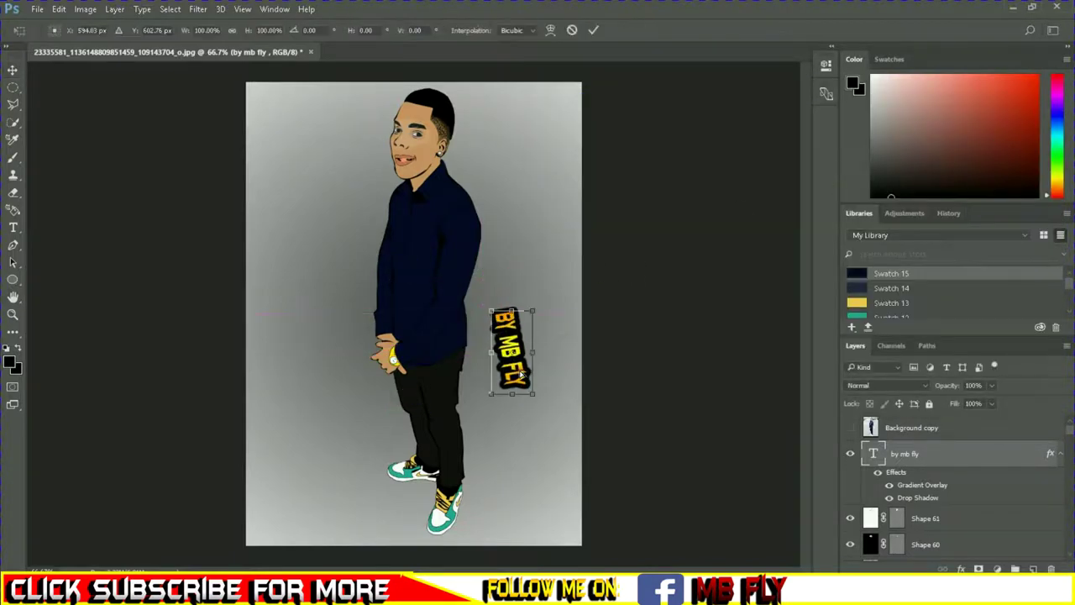
Step: Shrink the signature to about 79% width and place it beside the sneakers
mouse_move(531, 393)
left_mouse_down()
mouse_move(524, 359)
mouse_move(551, 144)
left_mouse_up()
left_click(593, 31)
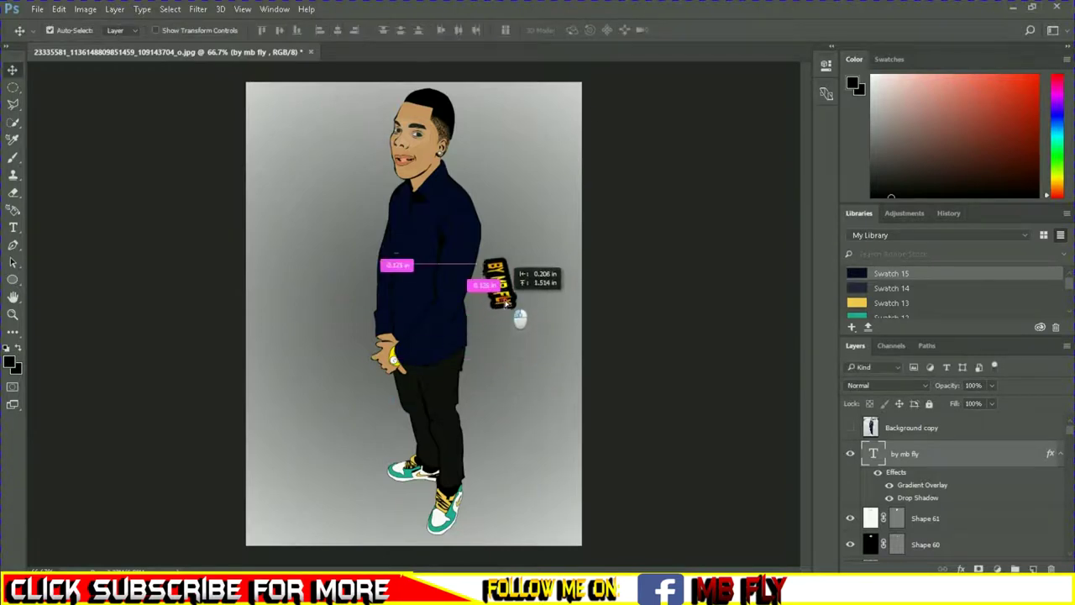
left_click_drag(552, 144, 563, 470)
Step: Open the file-opening dialog and export options, then close both without choosing anything
left_click(37, 9)
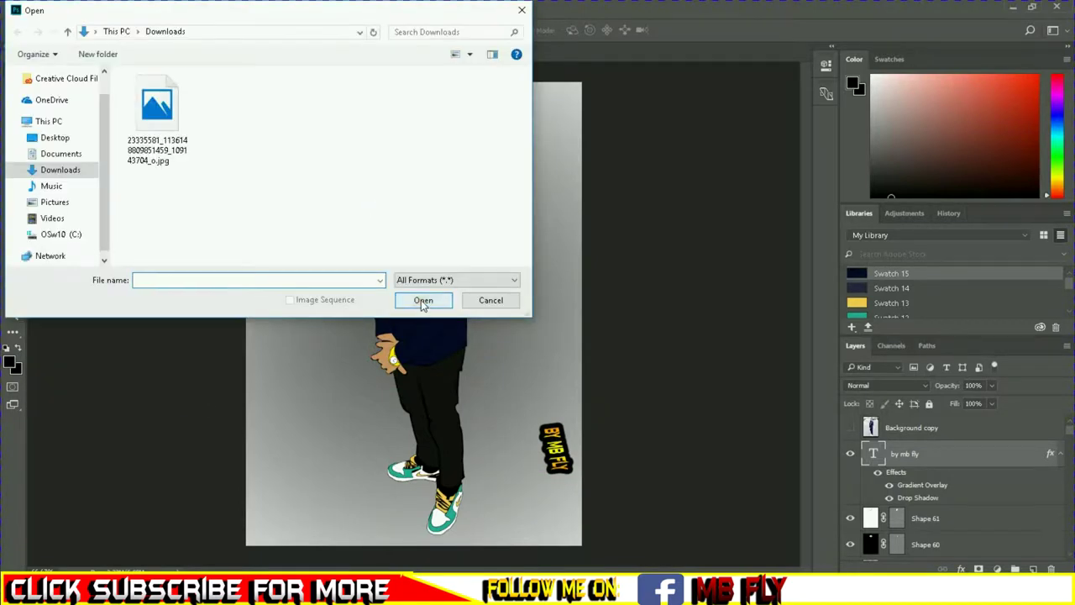
left_click(477, 301)
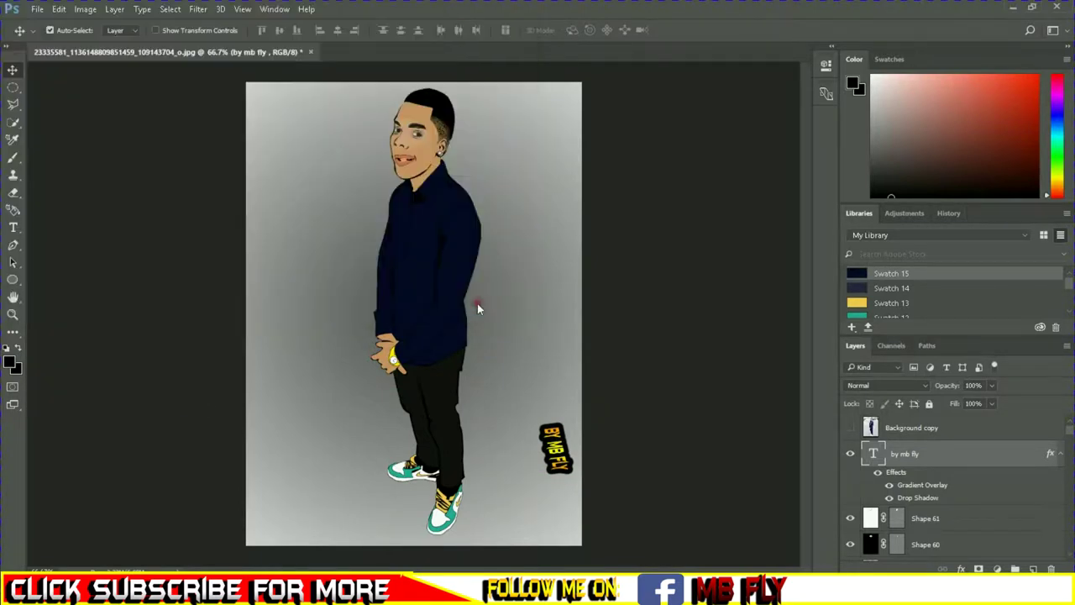
left_click(37, 9)
left_click(261, 220)
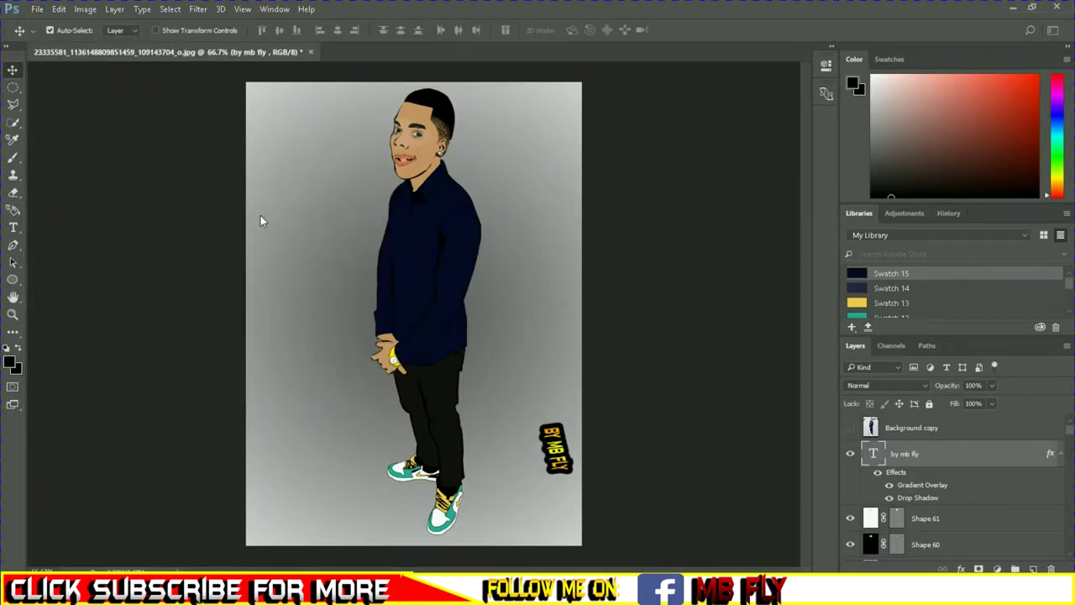